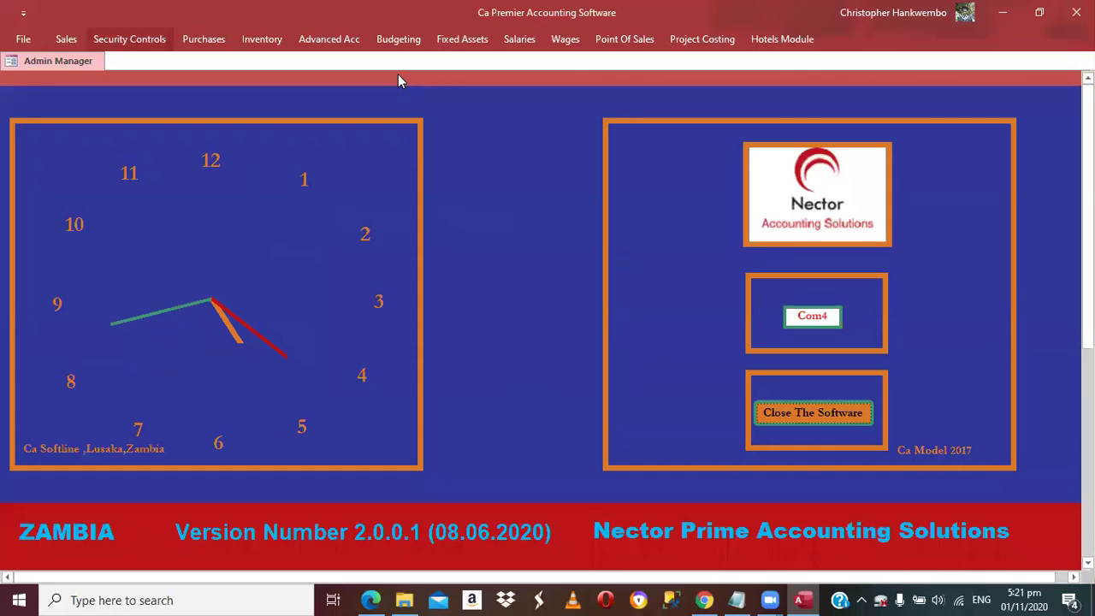
Open the company details form and select company code 1
click(118, 39)
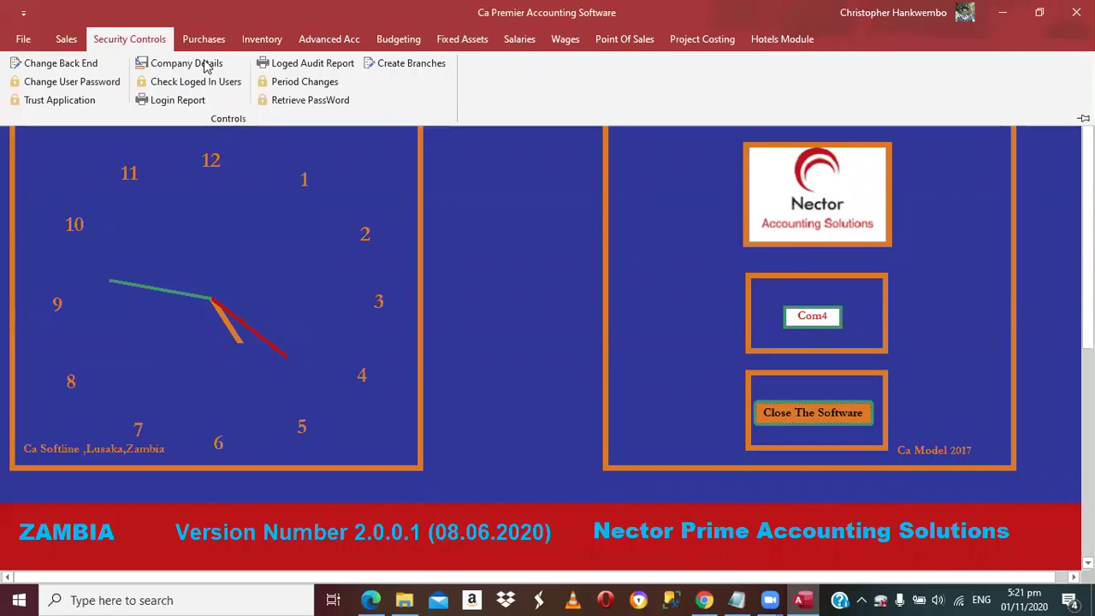
click(206, 67)
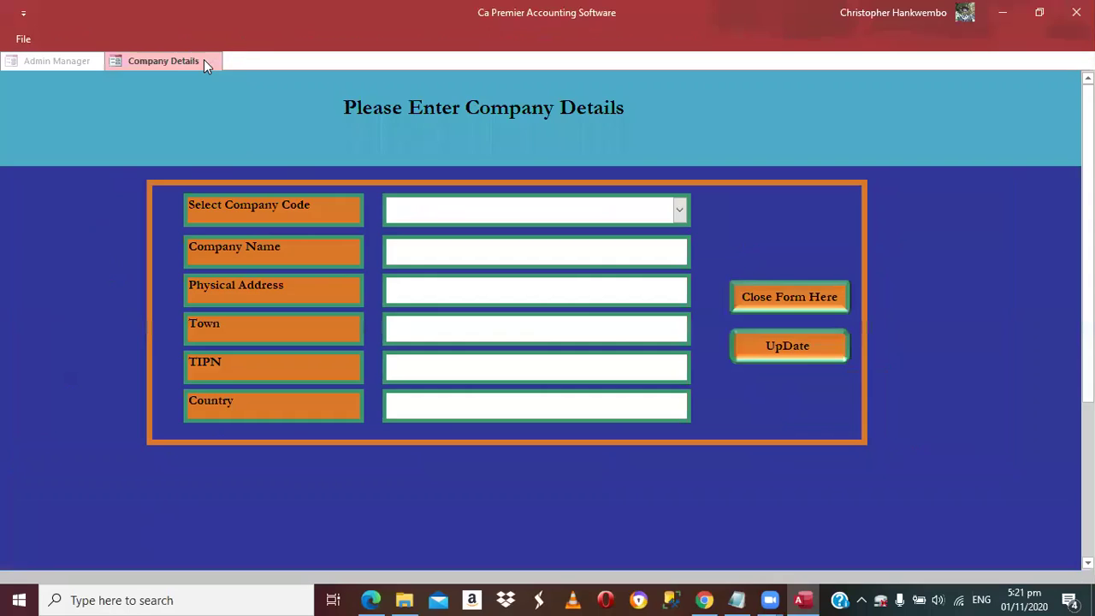
click(680, 211)
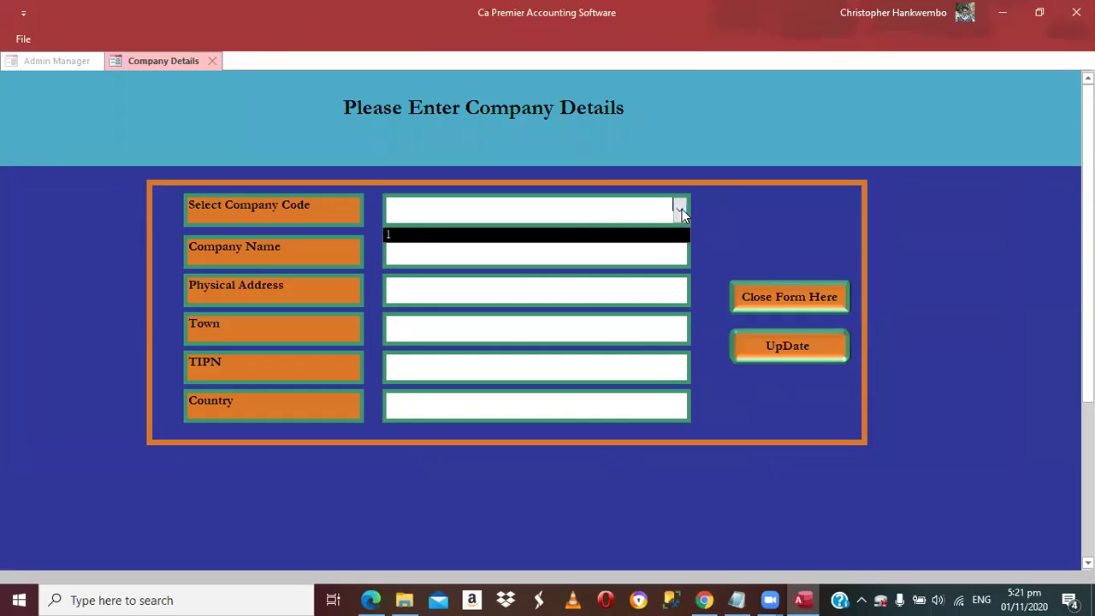
click(434, 236)
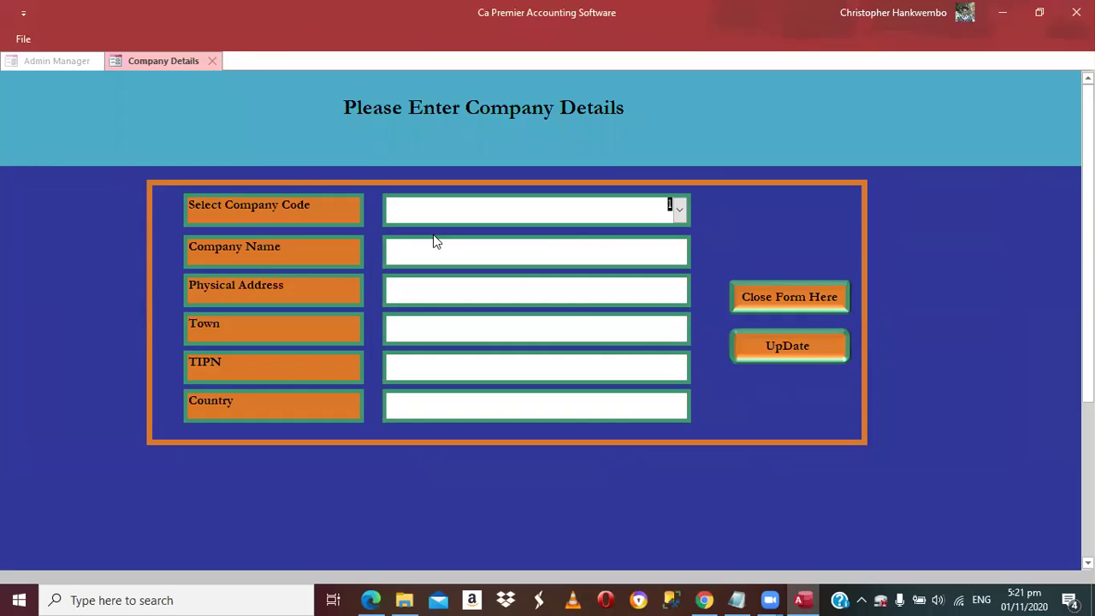
Enter Nector Prime Accounting Solutions as the company name
click(420, 258)
text(Nector p)
key(BackSpace)
text(Pa)
text(ime )
text(Ac)
text(count)
text(ing )
text(So)
text(luti)
text(on)
text(s)
key(Tab)
Enter the company's full physical address and set the town to Lusaka
text(7th)
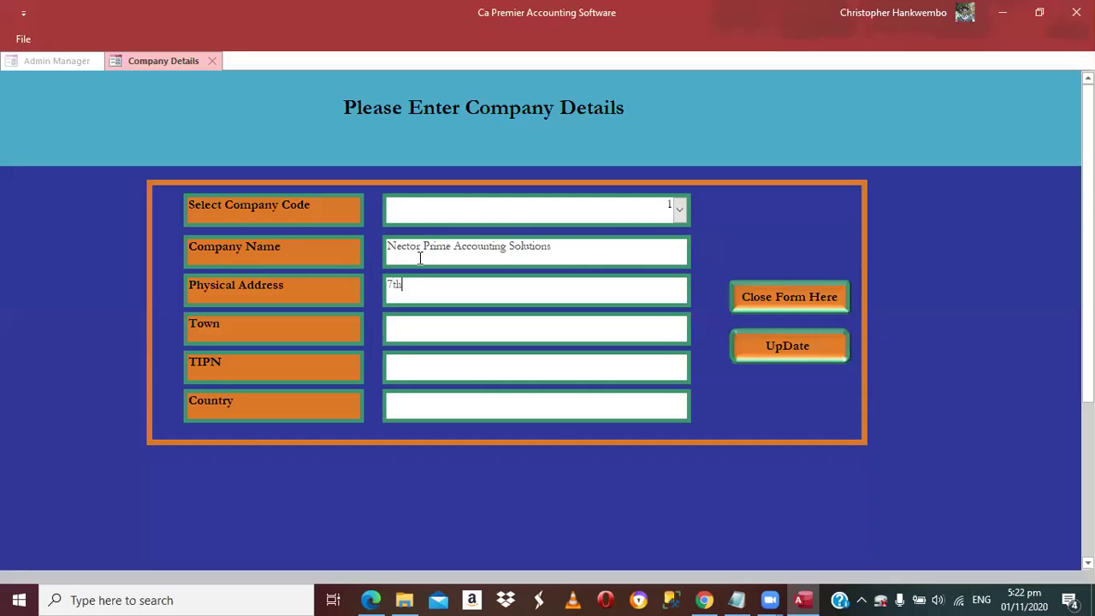
text( Floor Findeco House)
click(519, 290)
text(Room 8)
click(409, 328)
text(Lusaka)
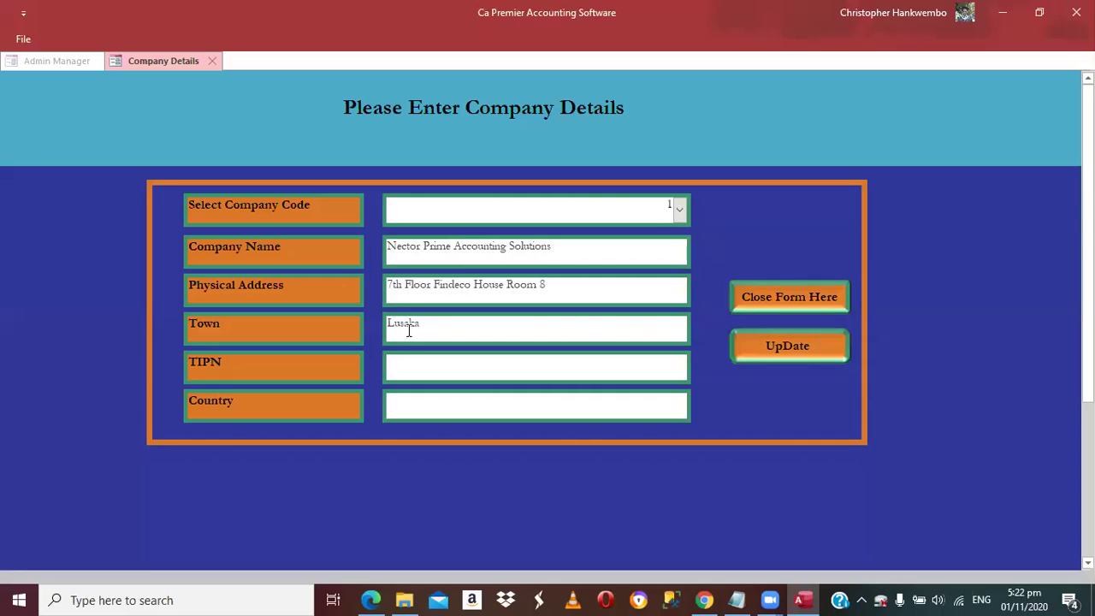
Leave the TIPN blank, set the country to Zambia, and update the company details before closing the form
key(Tab)
click(394, 405)
text(Zambia)
click(795, 349)
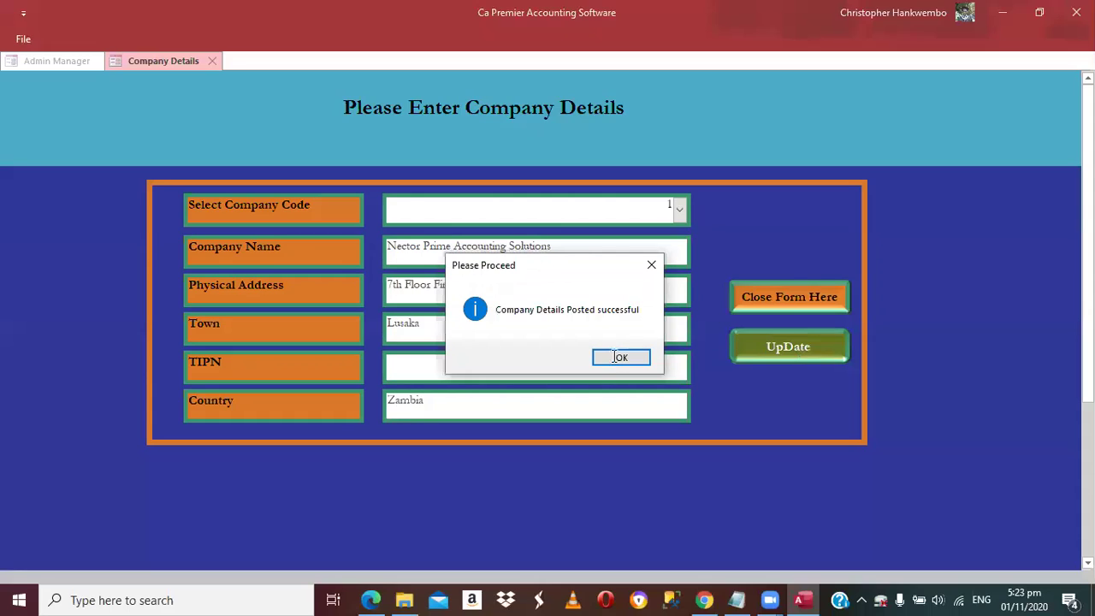
click(617, 357)
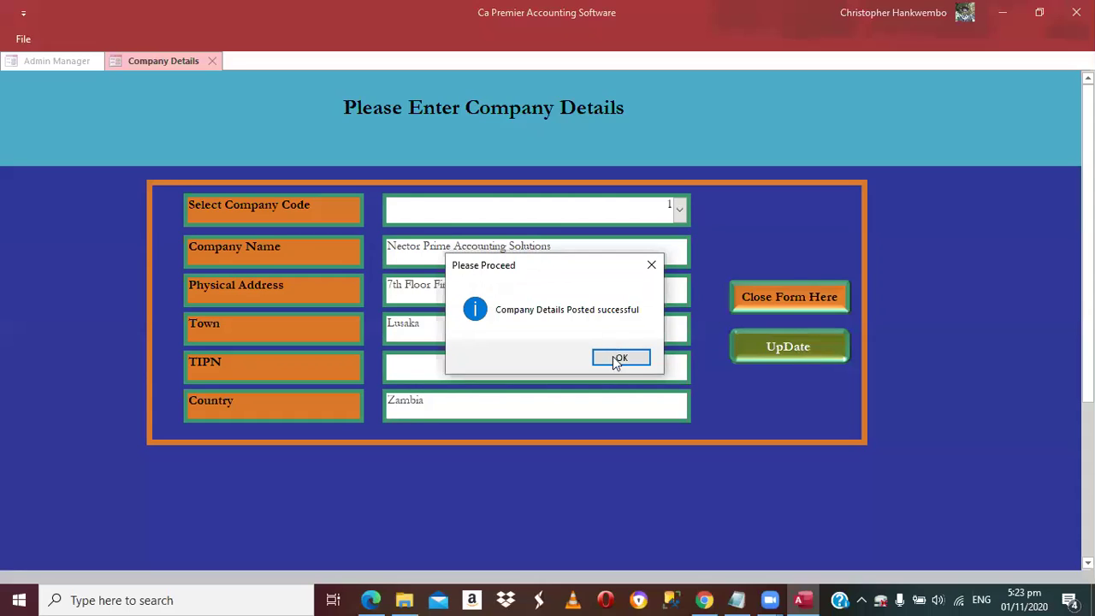
click(764, 290)
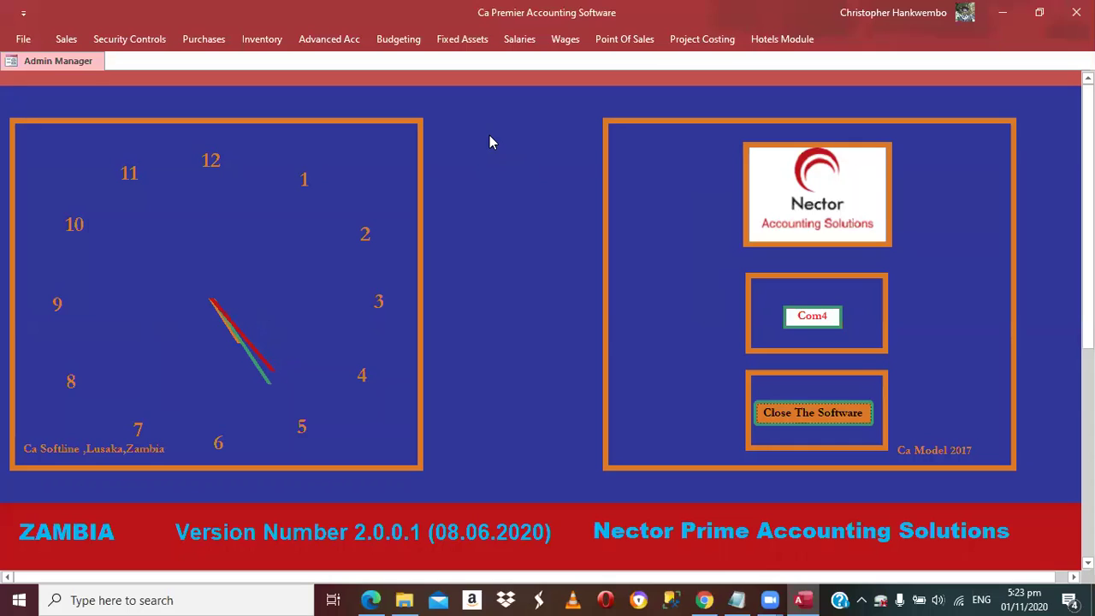
View the warehouse creation form with a blank new record, and close it without entering anything
click(254, 43)
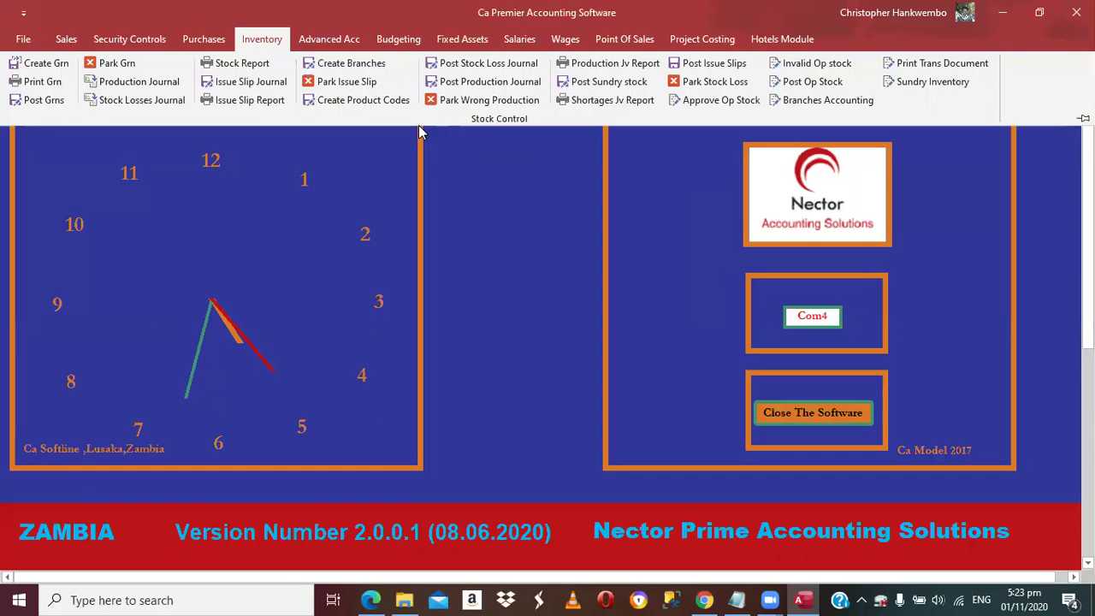
click(352, 67)
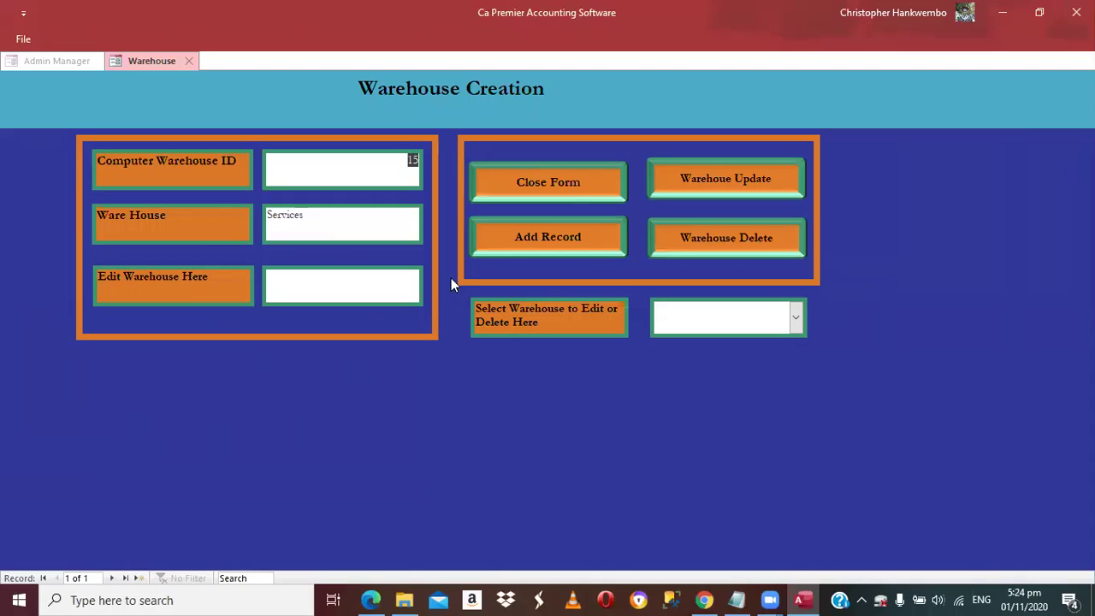
click(556, 238)
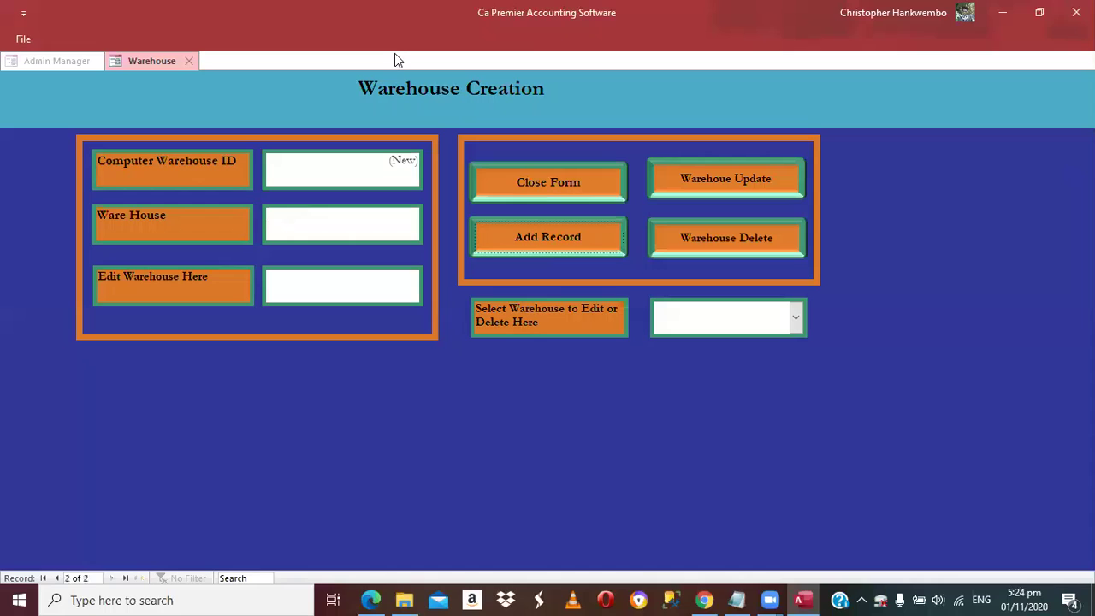
key(ctrl+F4)
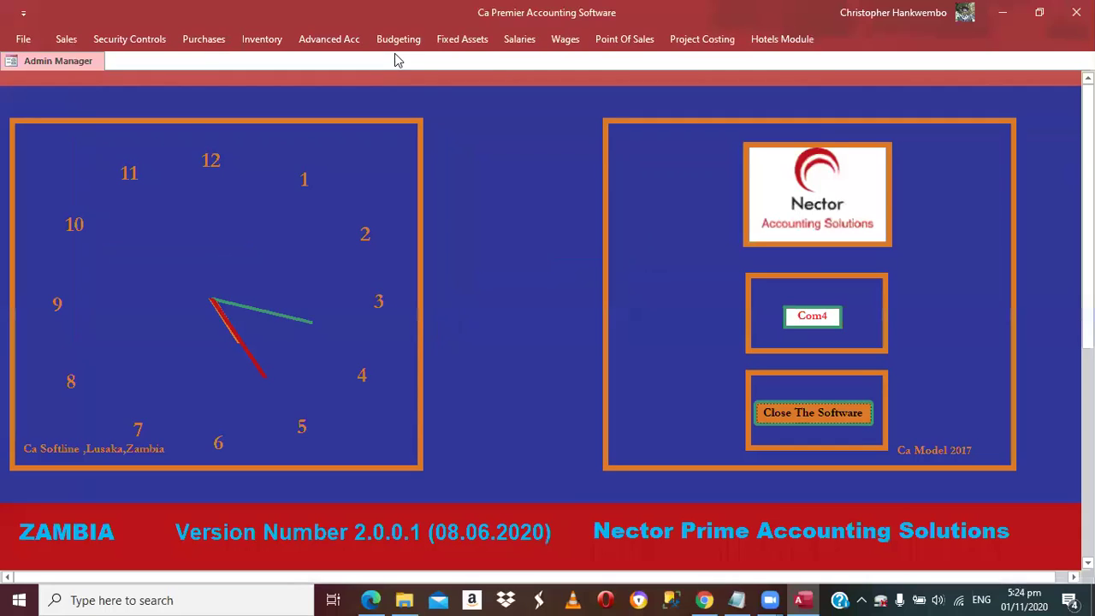
Open the product creation form and rename the product with code 1000 to Cashing from Driver
click(263, 39)
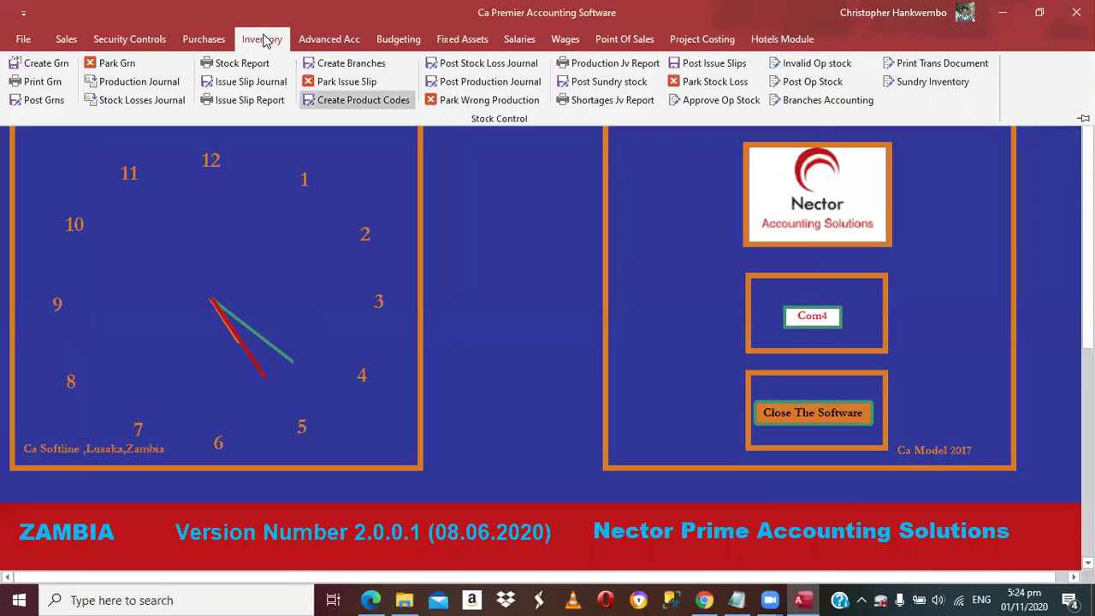
click(382, 103)
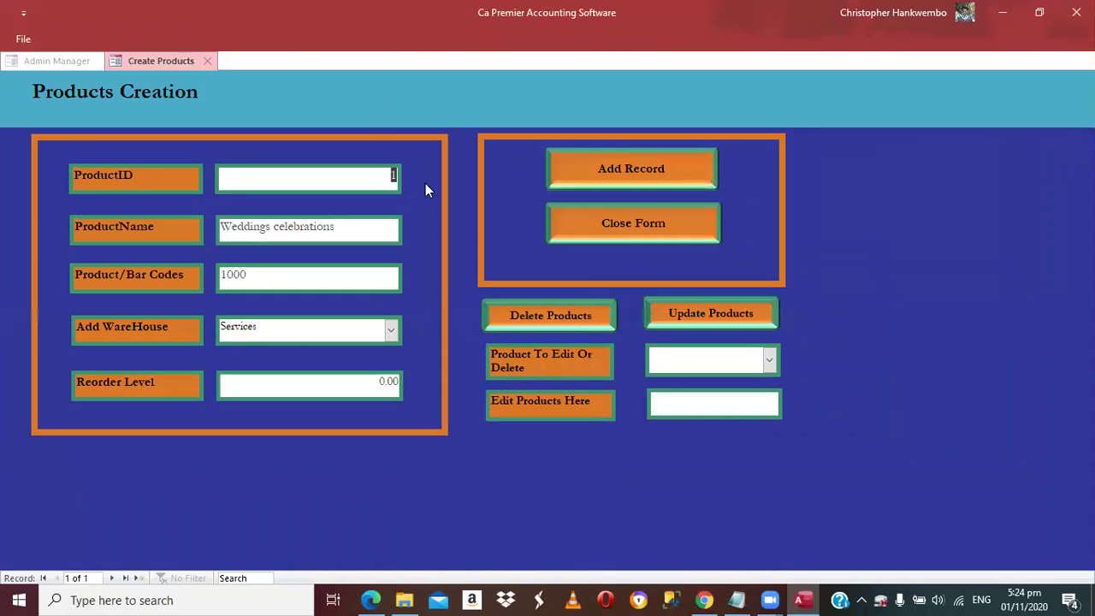
click(371, 225)
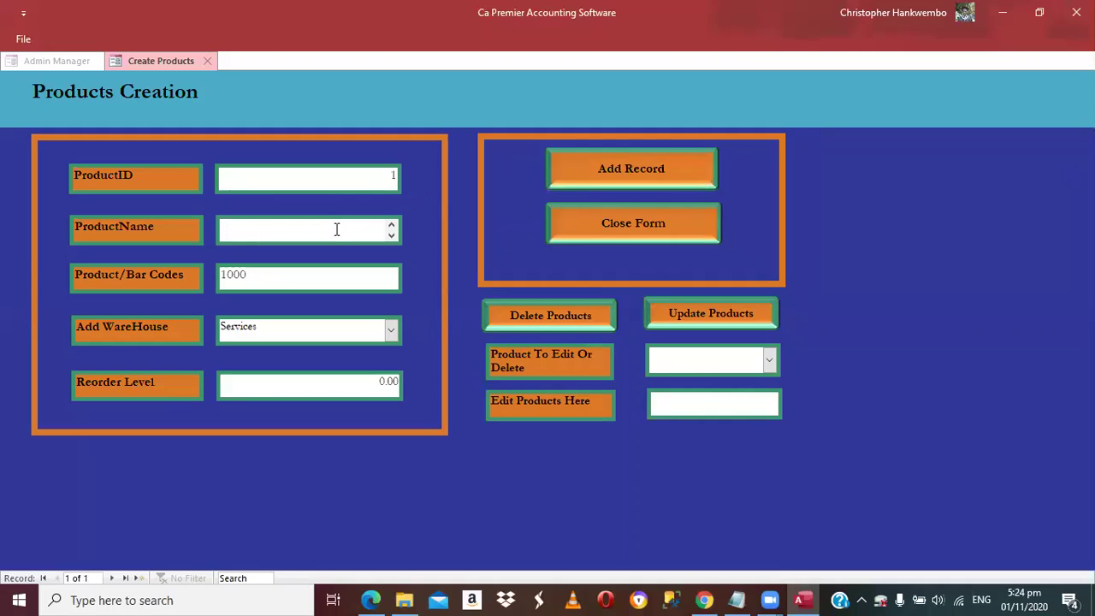
key(BackSpace)
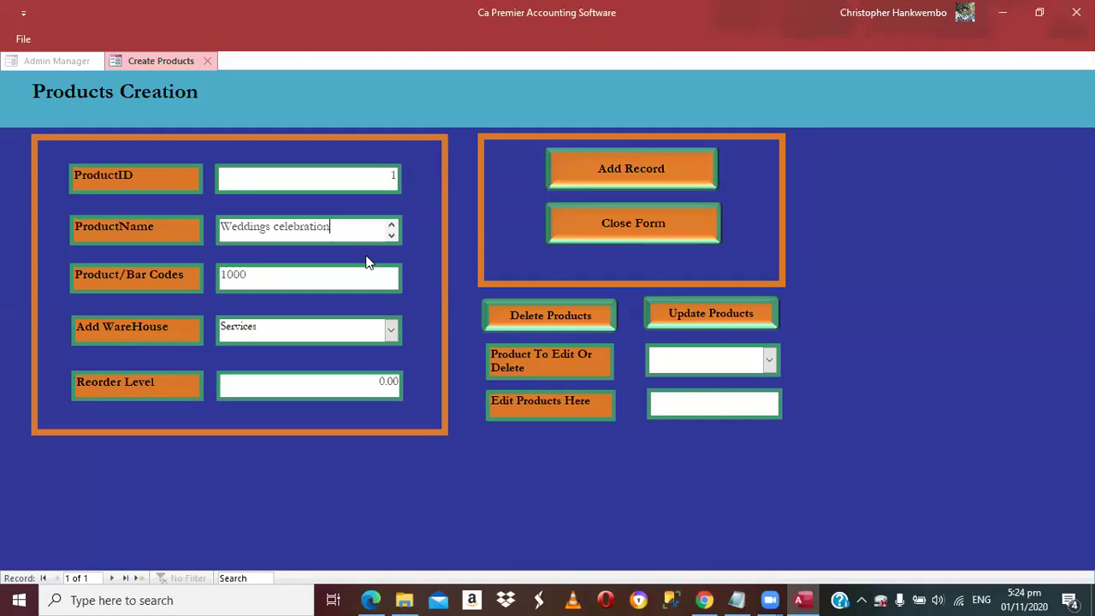
key(BackSpace)
key(BackSpace)
key(BackSpace)
key(BackSpace)
key(BackSpace)
key(BackSpace)
key(BackSpace)
key(BackSpace)
key(BackSpace)
key(BackSpace)
key(BackSpace)
key(BackSpace)
key(BackSpace)
key(BackSpace)
key(BackSpace)
key(BackSpace)
key(BackSpace)
key(BackSpace)
key(BackSpace)
key(BackSpace)
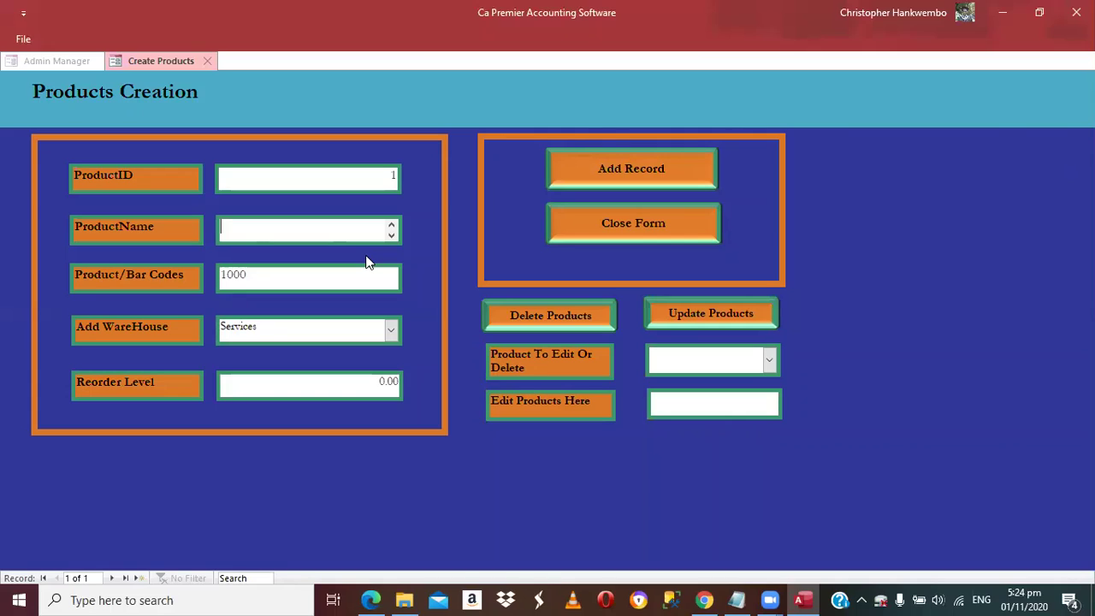
text(Cashing from)
text(Driver)
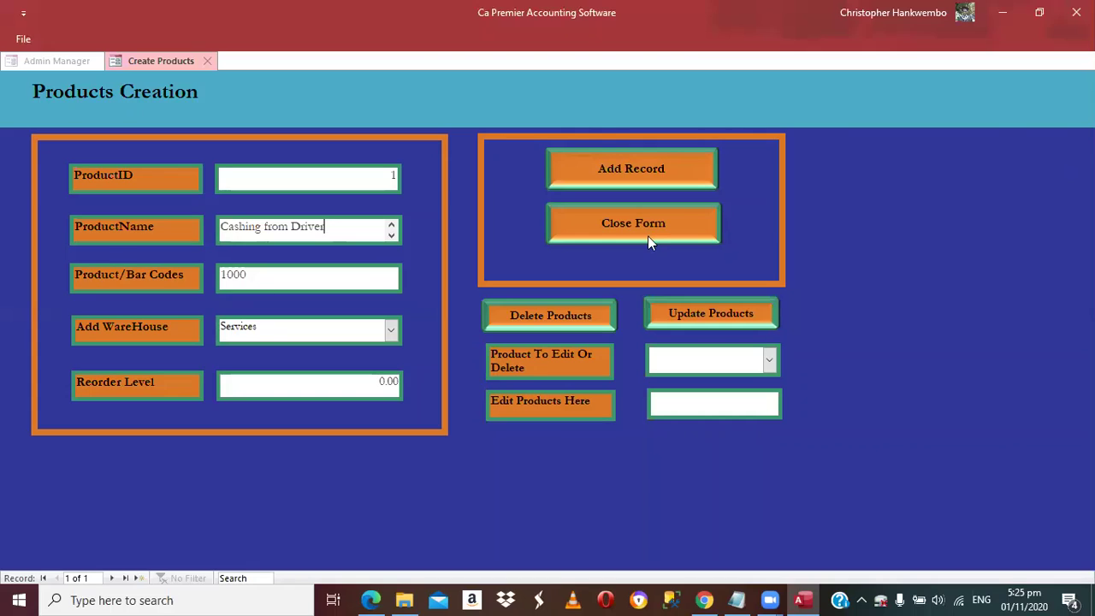
Add a new product record and name it Wedings Receipts
click(603, 170)
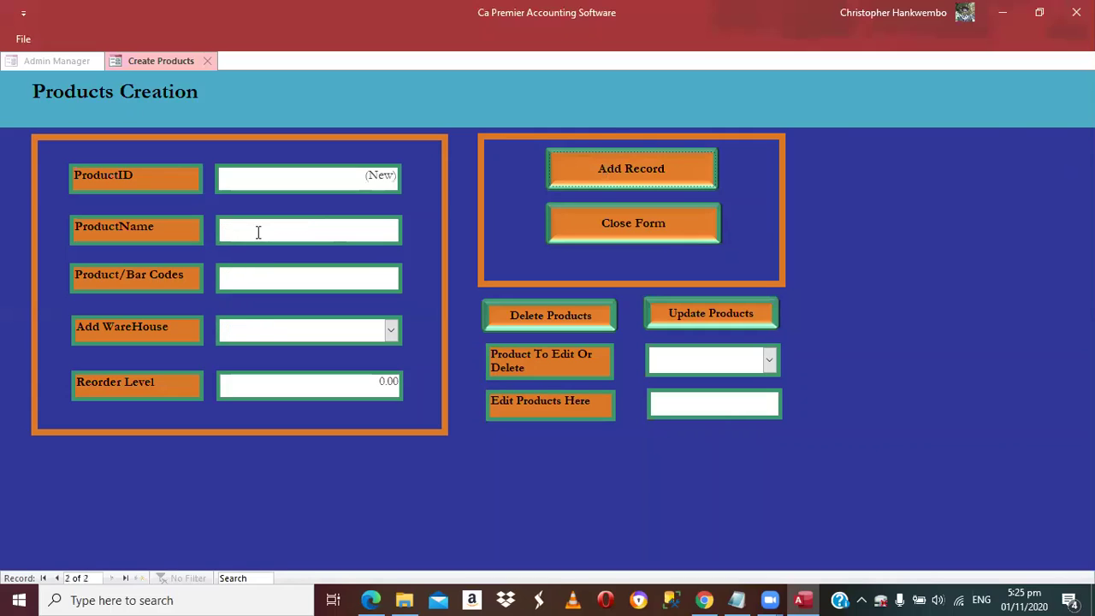
click(258, 232)
text(W)
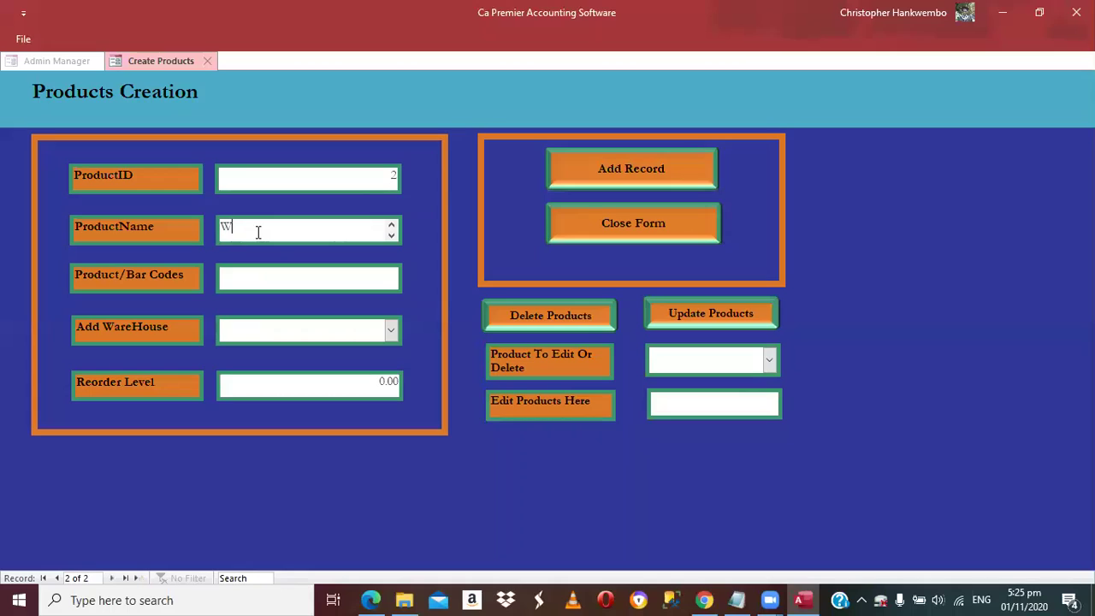
text(edd)
key(BackSpace)
text(ings Receipts)
Give the Wedings Receipts product the code 1001 and the Services warehouse, and close the products form
click(235, 277)
text(100)
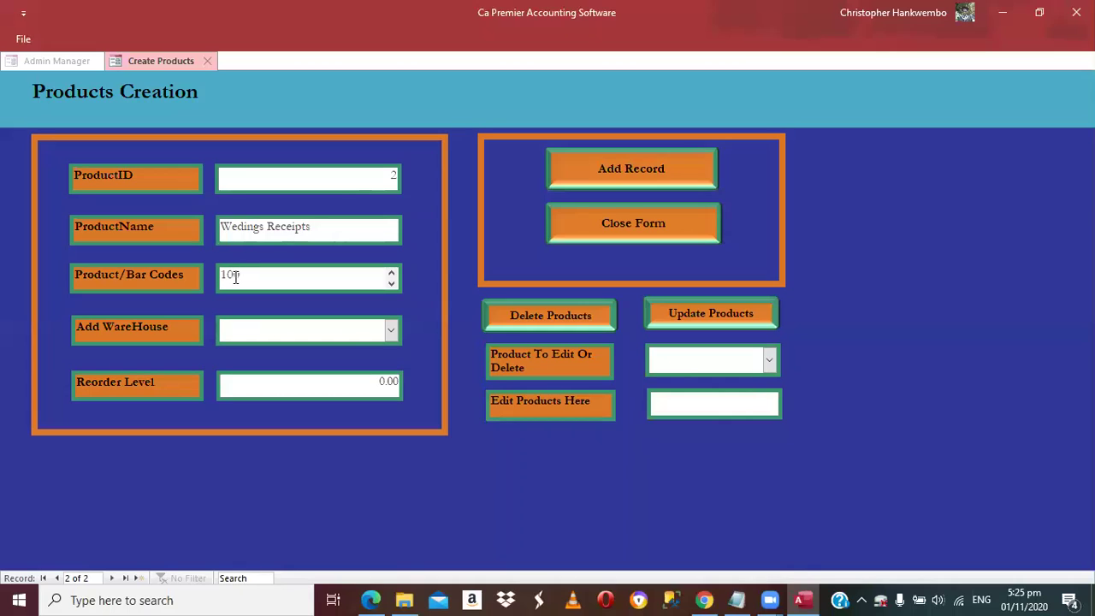
text(0)
key(BackSpace)
key(Tab)
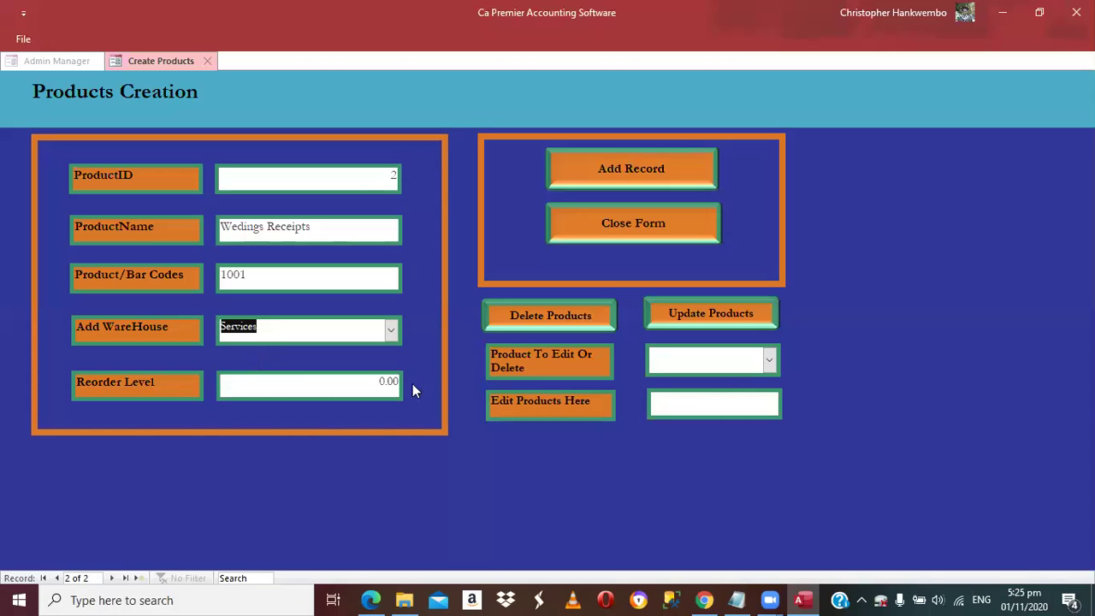
click(614, 228)
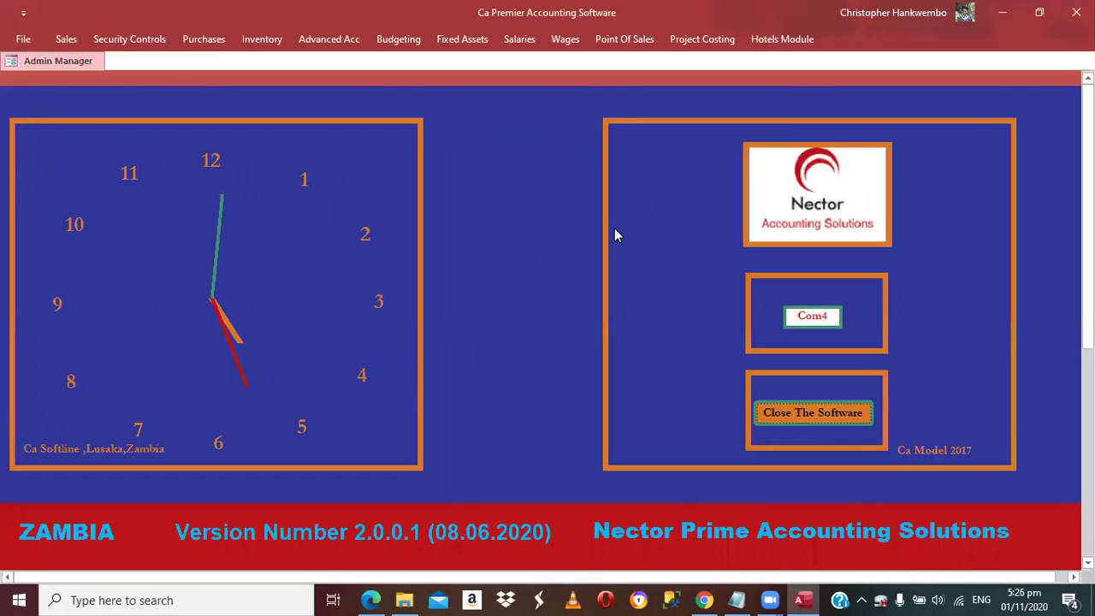
Open the price changes form and set the price of Cashing from Driver to 500, acknowledging the VAT notice
click(67, 40)
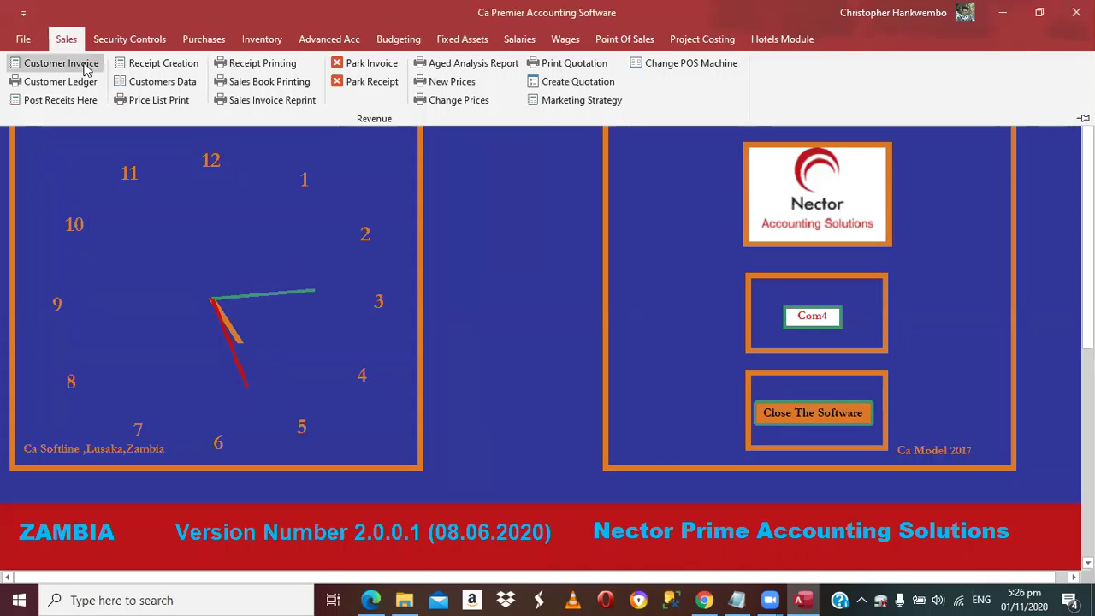
click(458, 84)
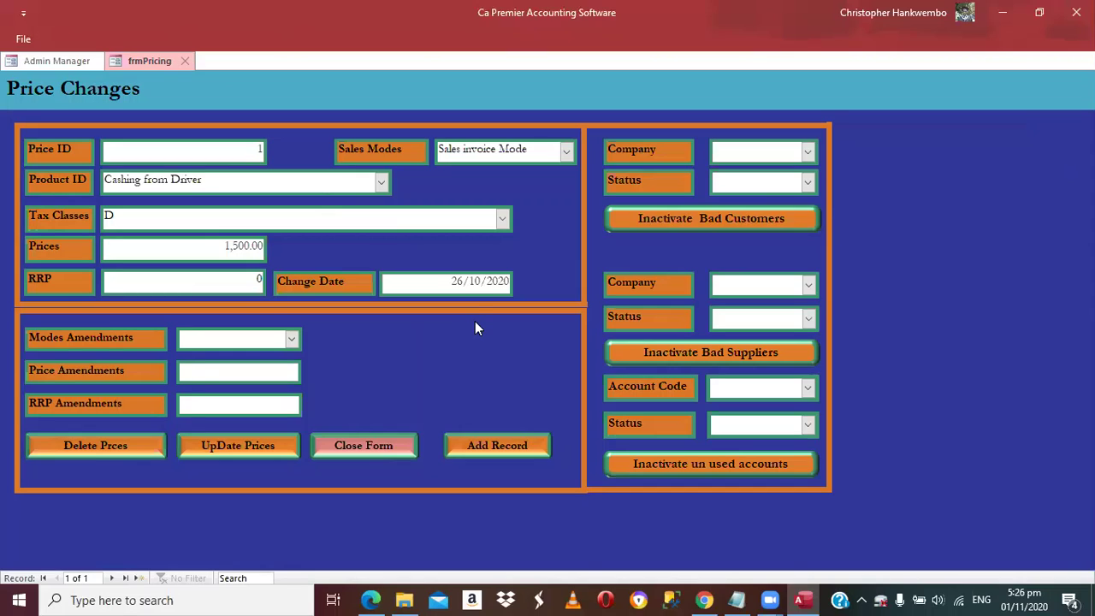
key(BackSpace)
key(BackSpace)
key(BackSpace)
key(BackSpace)
key(Delete)
key(Delete)
key(Delete)
key(Delete)
text(500)
key(Tab)
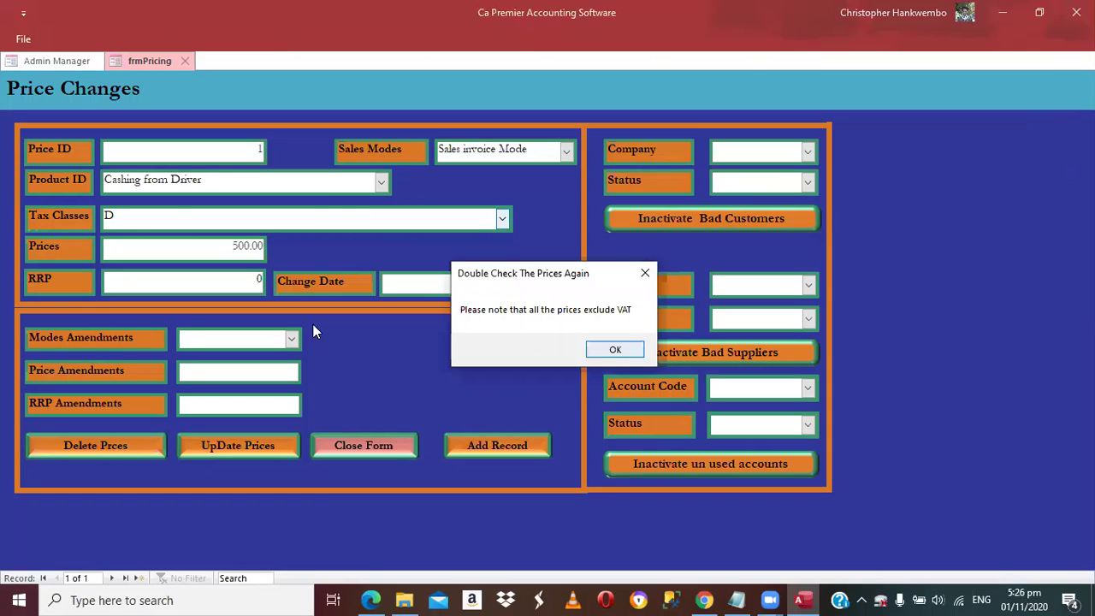
key(Return)
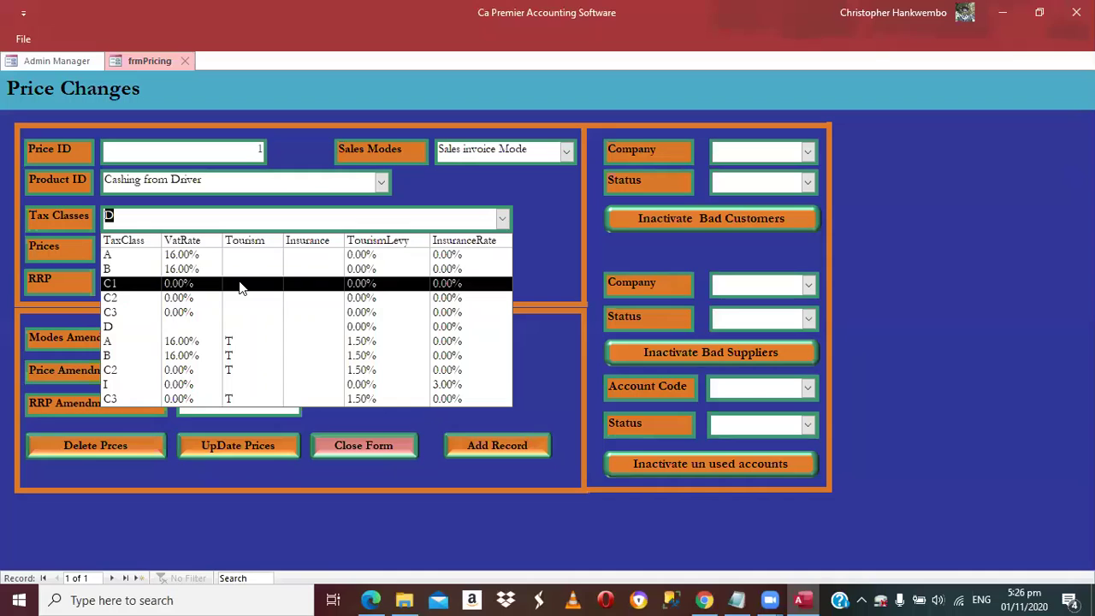
Choose tax class D, the one without a VAT rate, for Cashing from Driver
key(Down)
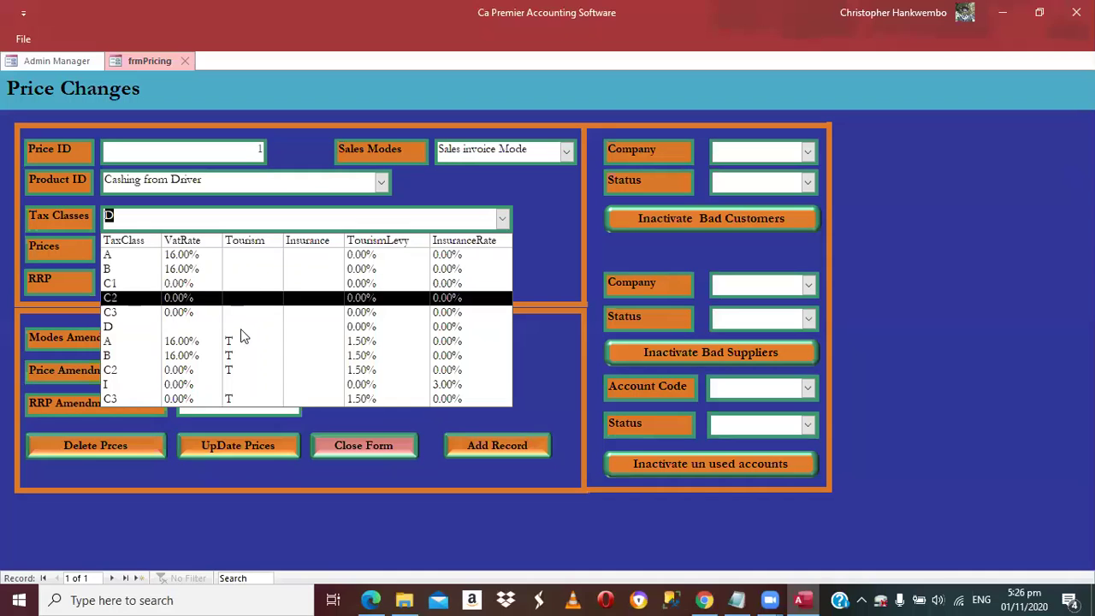
key(Down)
key(Down)
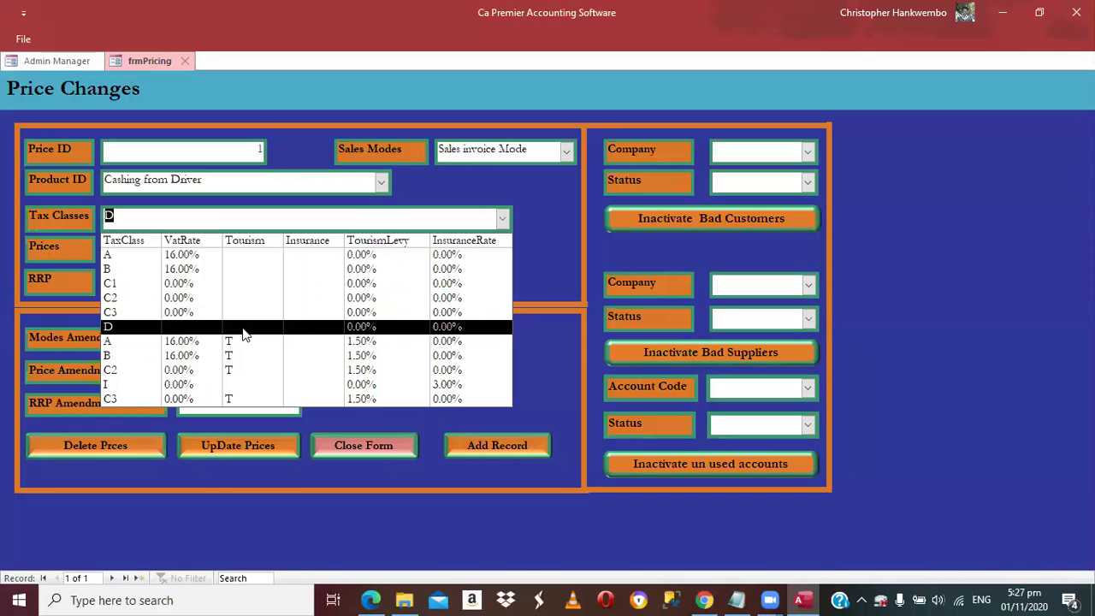
key(Return)
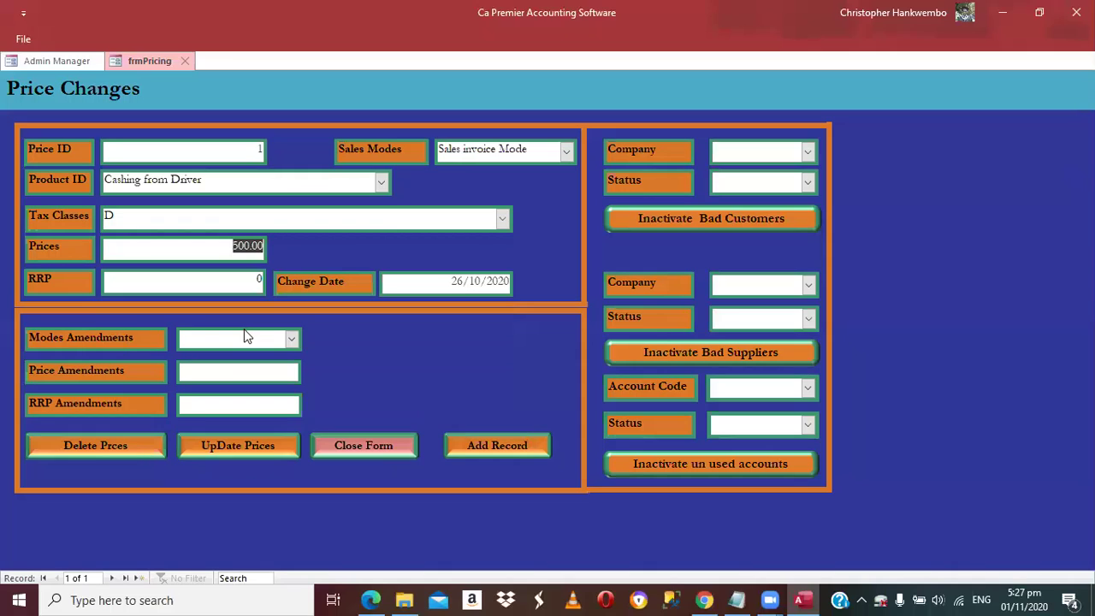
Acknowledge the repeated VAT notice and review the available sales modes for this price without changing the selection
click(244, 337)
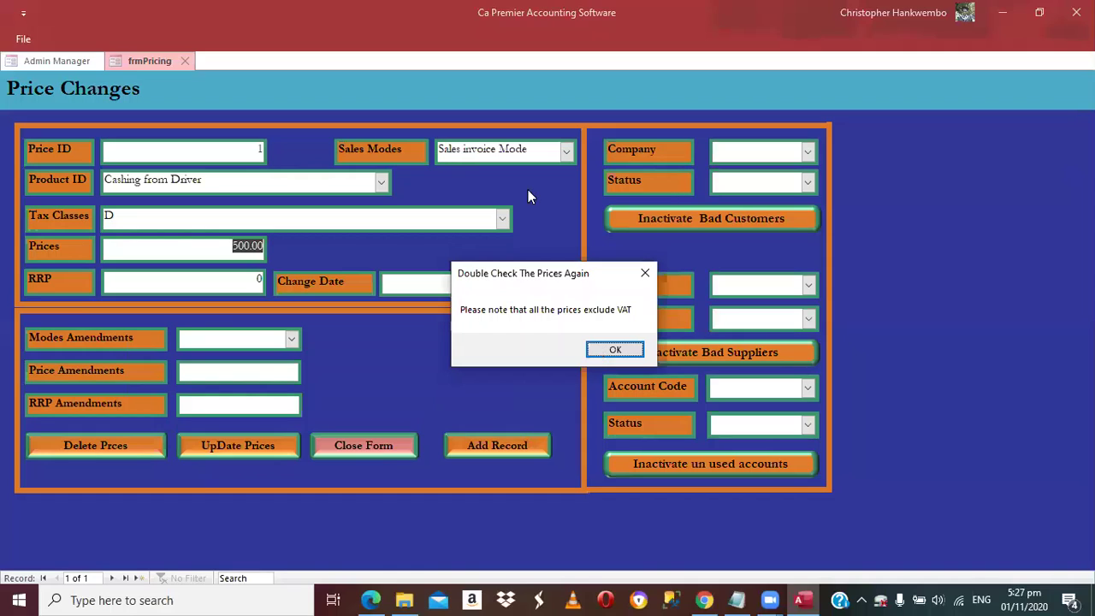
key(Return)
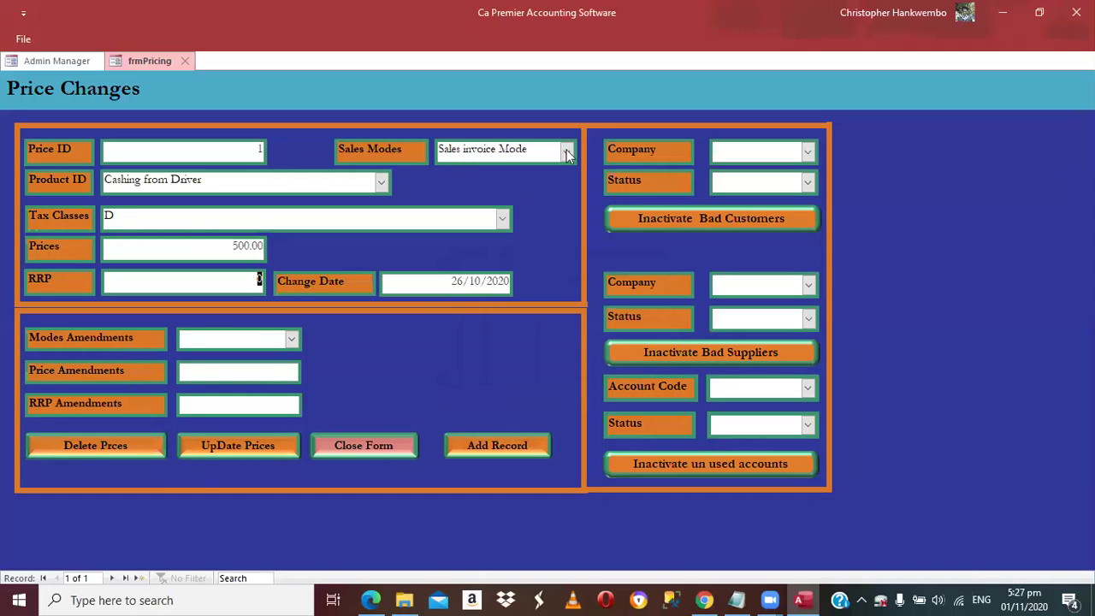
click(567, 153)
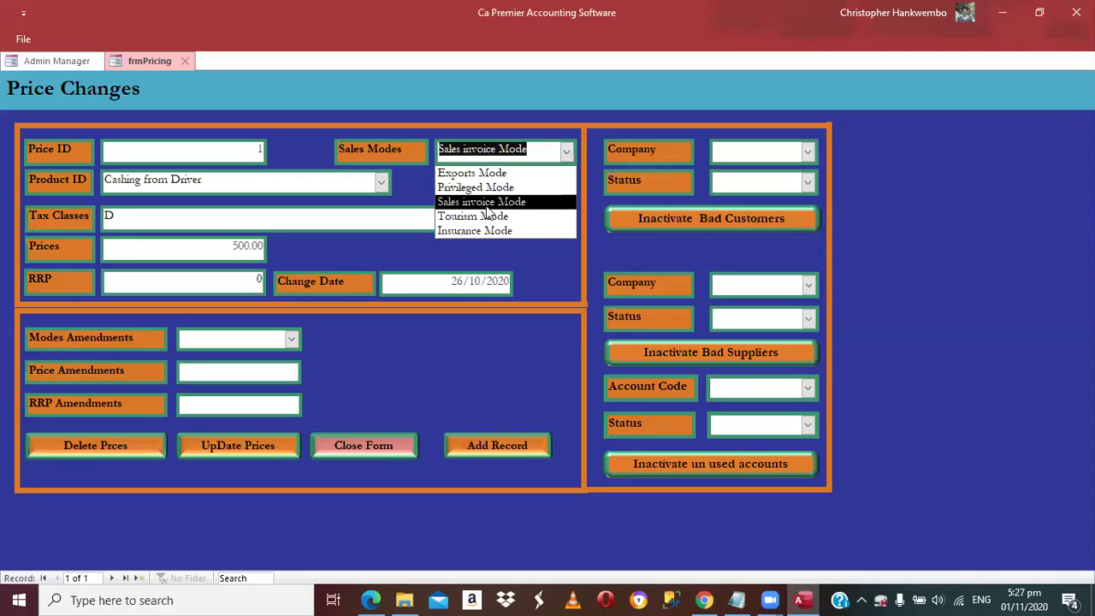
key(Escape)
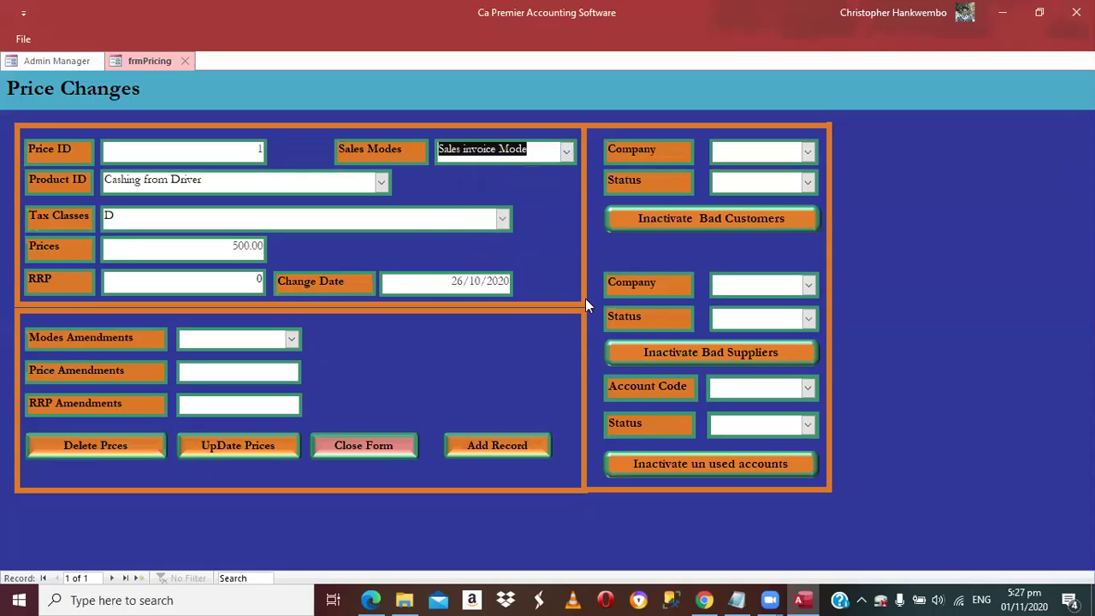
Set the change date of the Cashing from Driver price to 01/11/2020
click(449, 280)
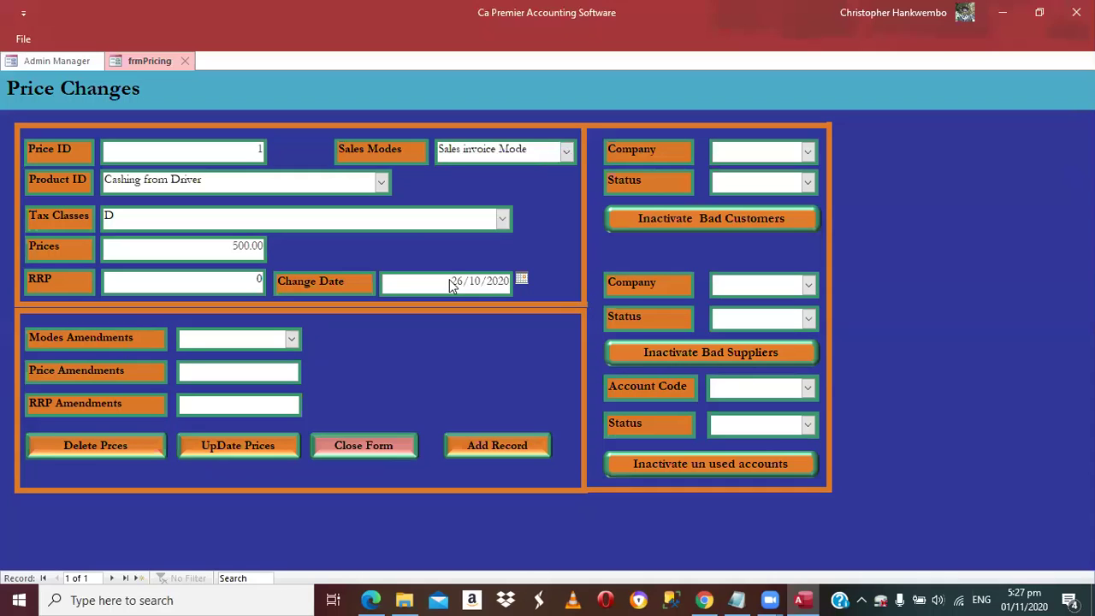
click(521, 280)
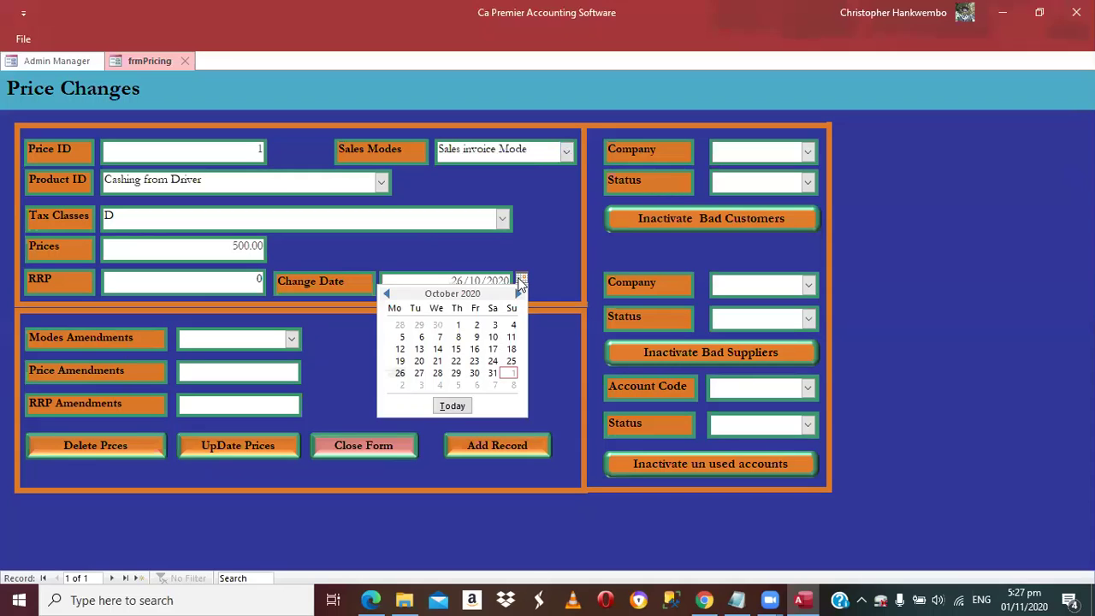
click(510, 375)
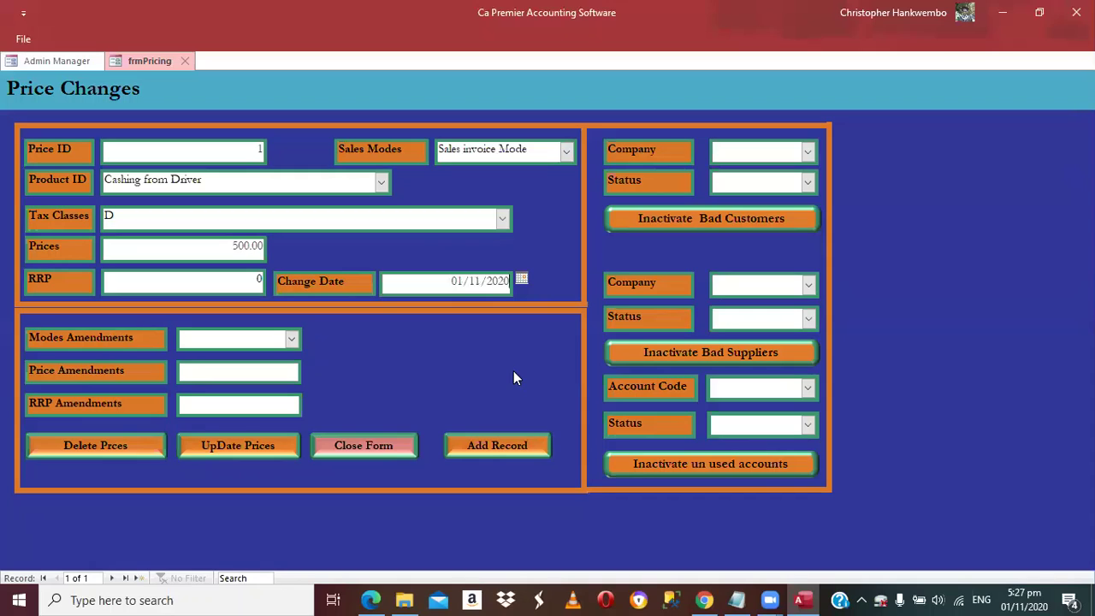
Add a new price record for the Wedings Receipts product and assign it tax class D, the one without a VAT rate
click(488, 451)
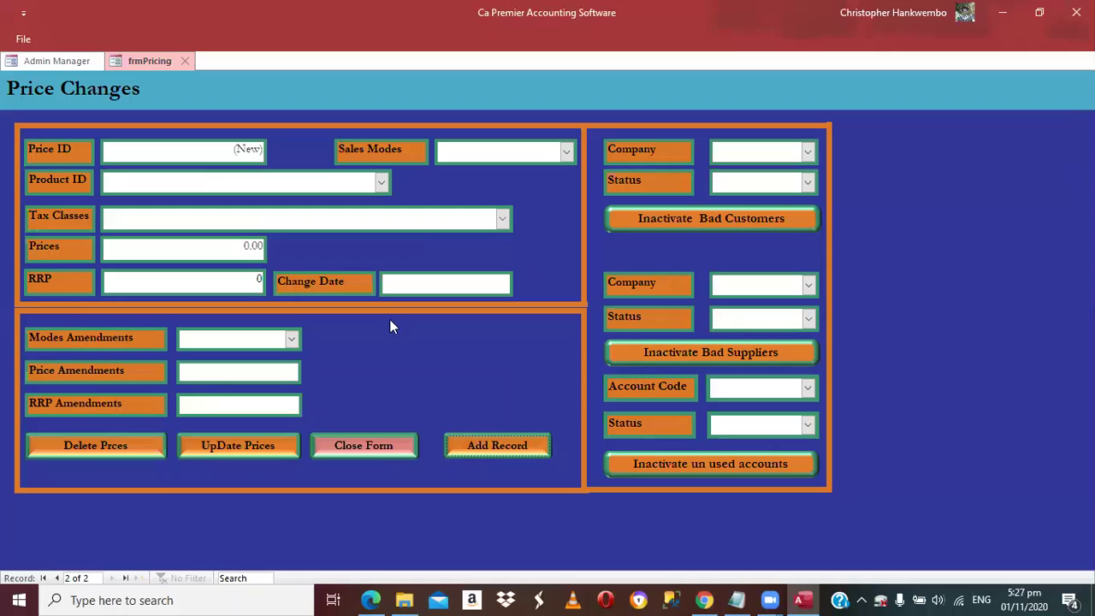
click(381, 185)
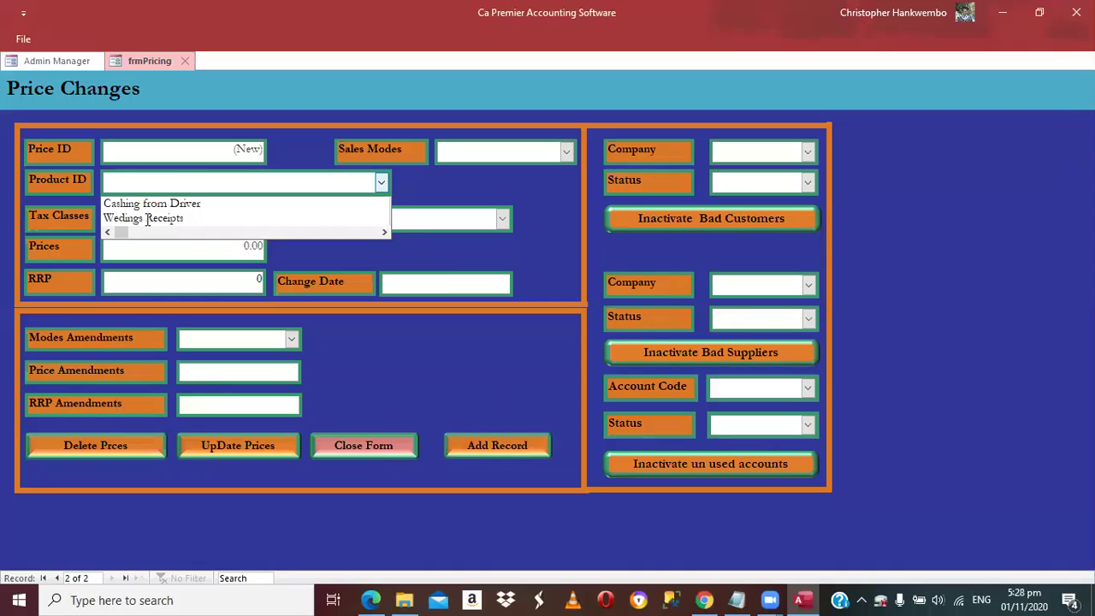
click(147, 218)
click(147, 220)
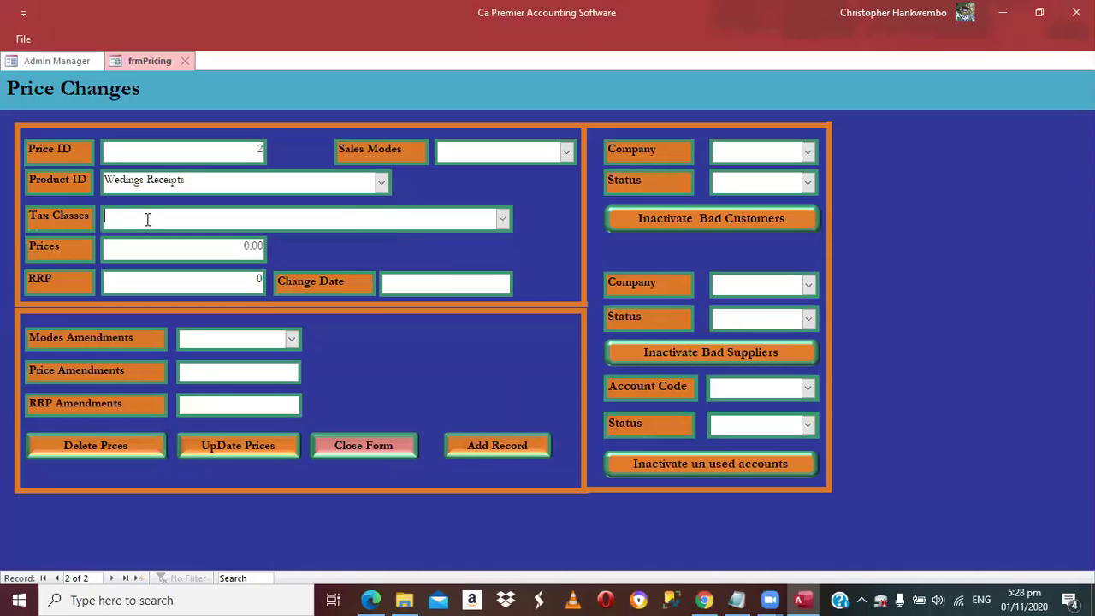
key(F4)
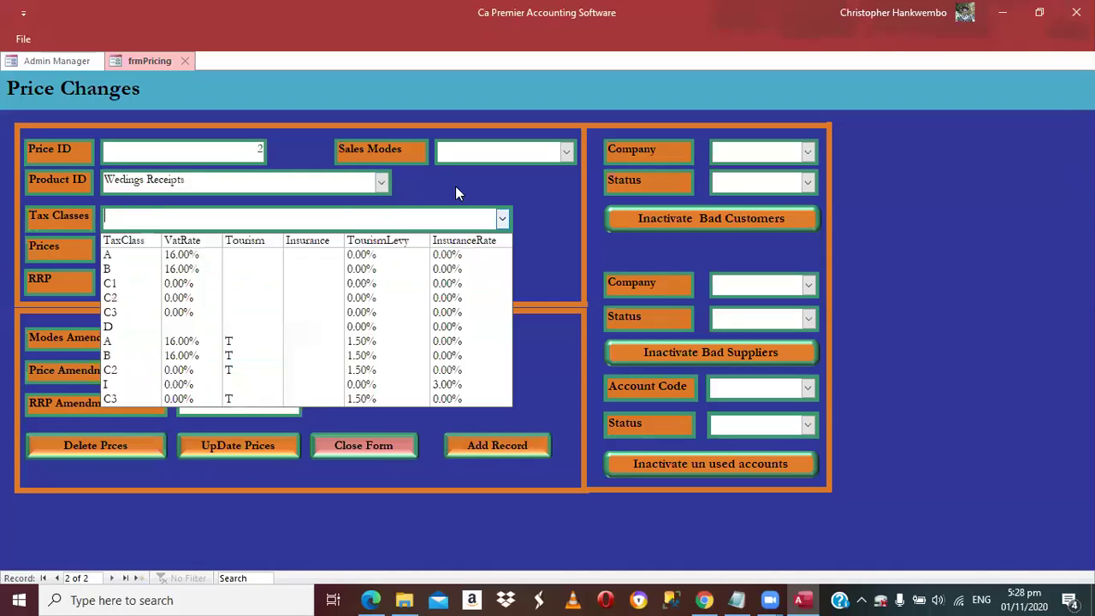
click(147, 328)
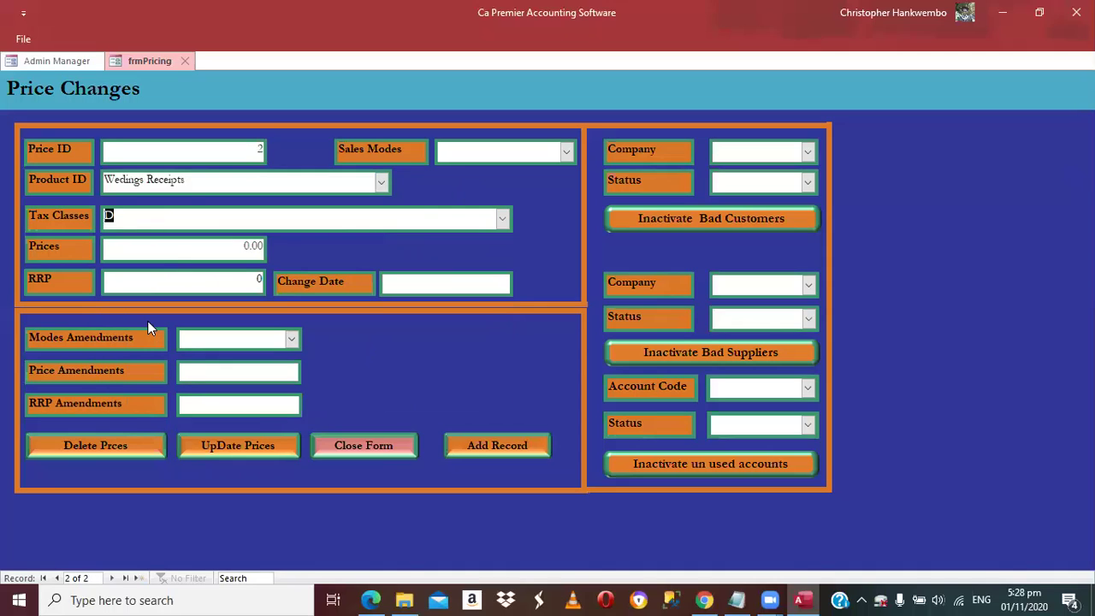
Set the Wedings Receipts price to 2000, acknowledge the VAT notice and choose Sales invoice Mode as the sales mode
key(Tab)
text(2000)
key(Tab)
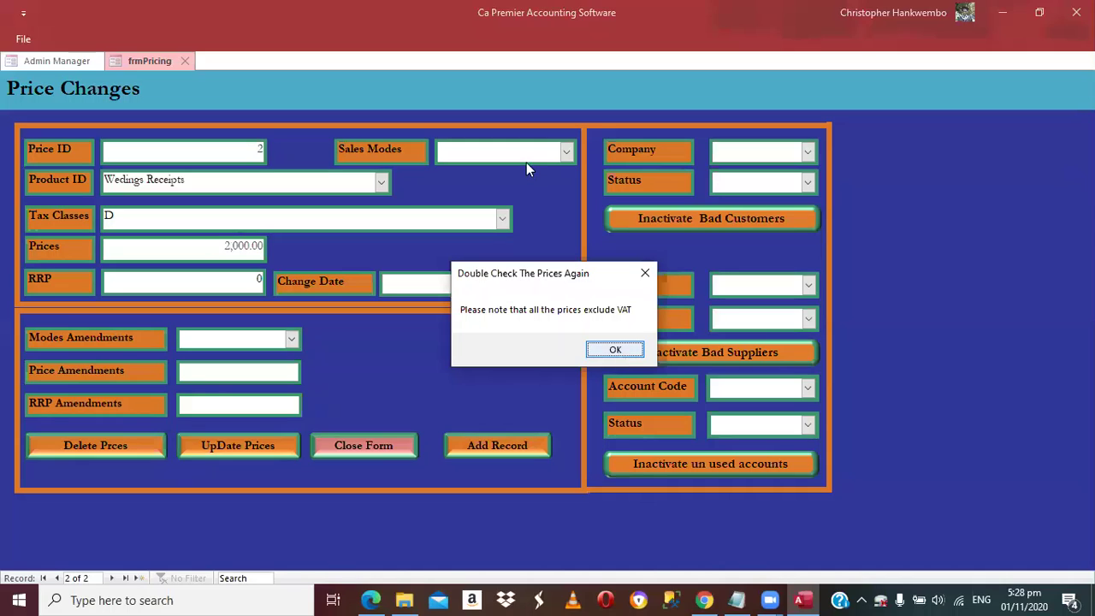
key(Return)
click(511, 204)
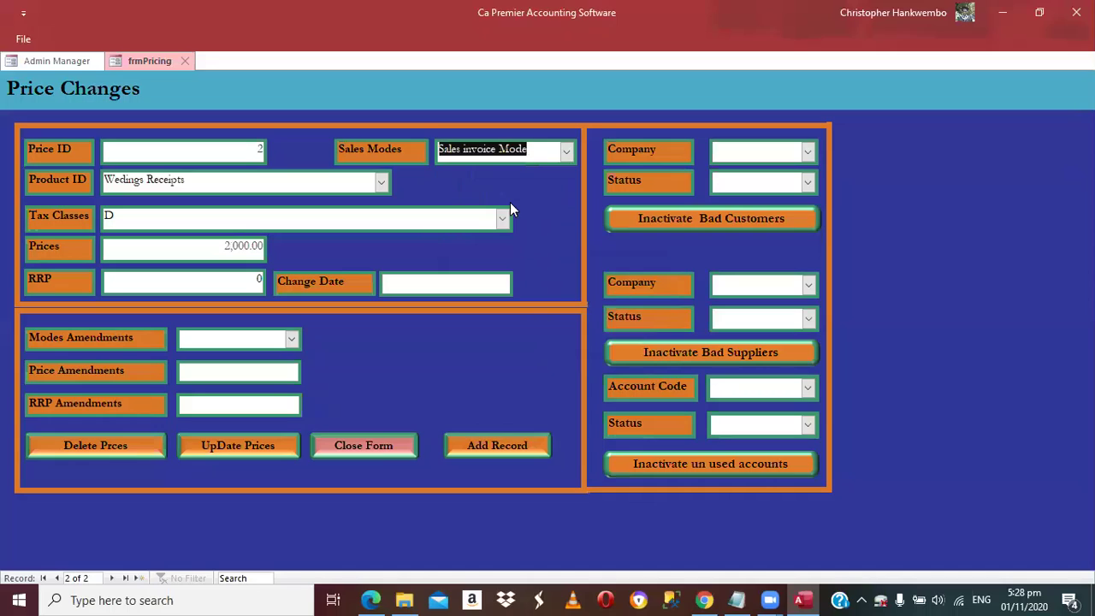
Set the Wedings Receipts change date to 1 November 2020, add the record and close the price changes form
click(518, 281)
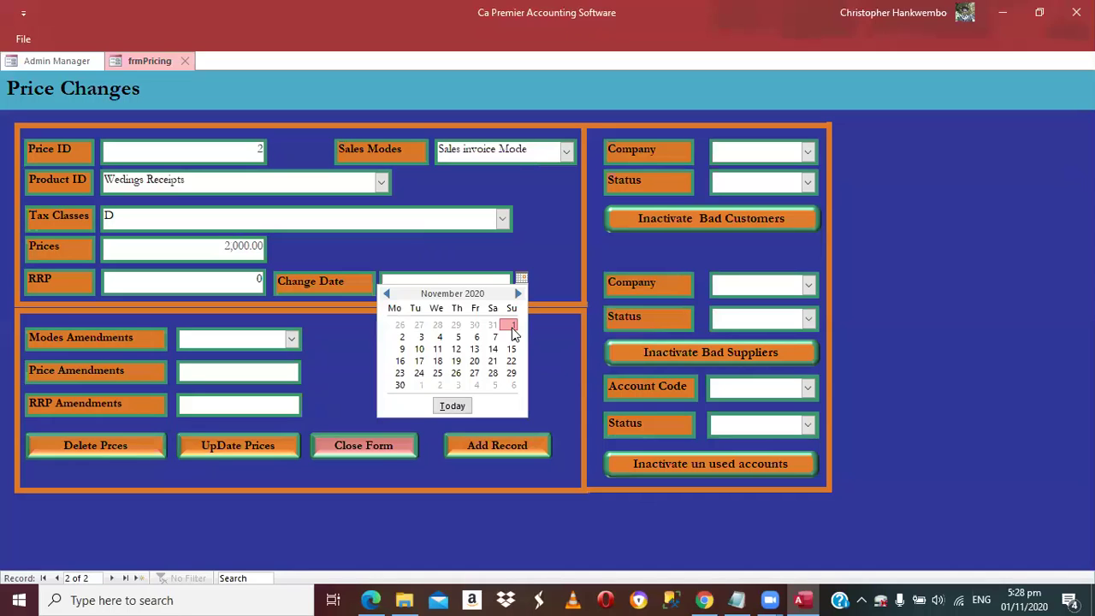
click(485, 446)
click(375, 445)
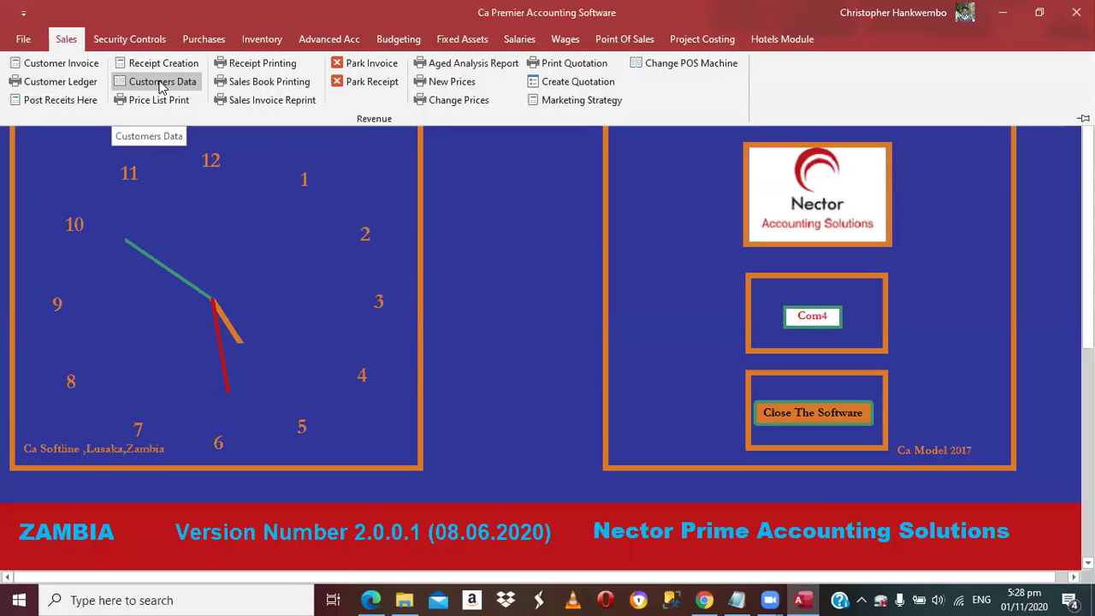
Open the customers data form and enter a customer named Cash Sales in Lusaka province
click(160, 83)
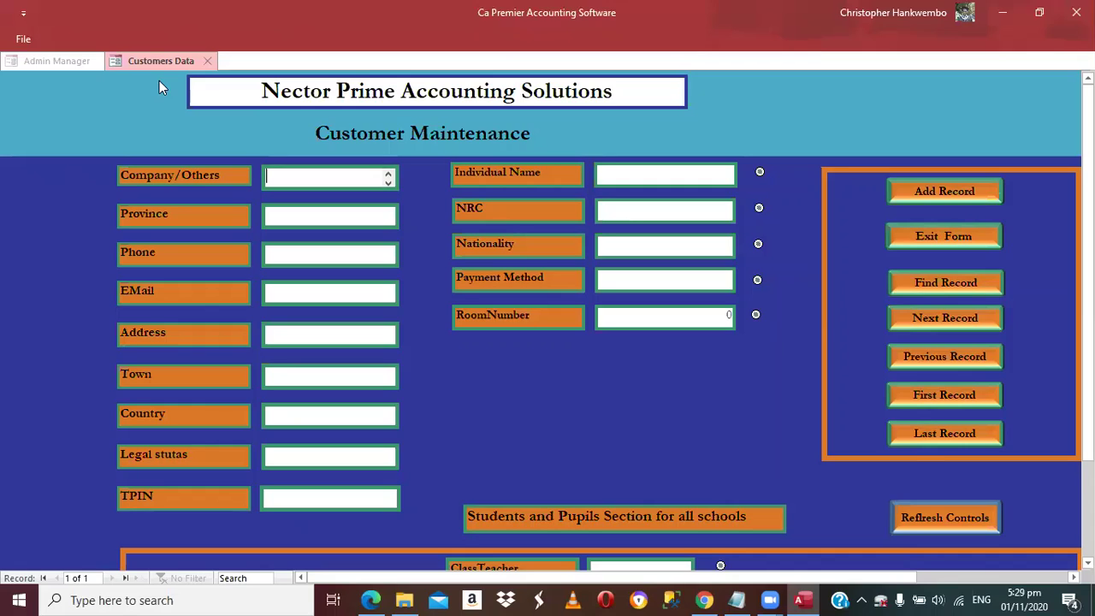
text(Cash Sales)
click(282, 215)
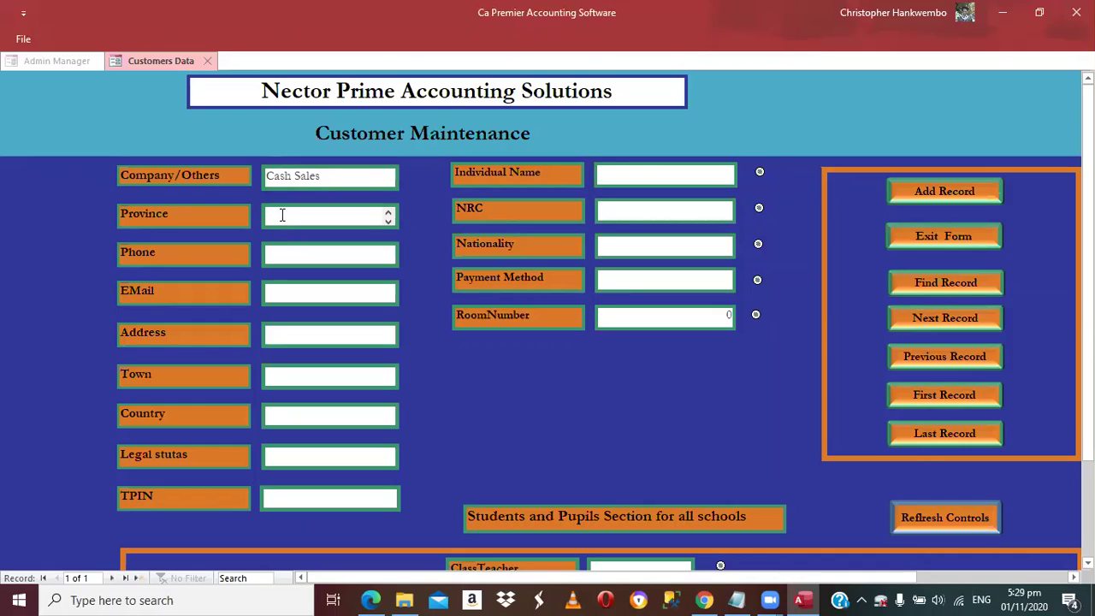
text(Lusaka)
key(Tab)
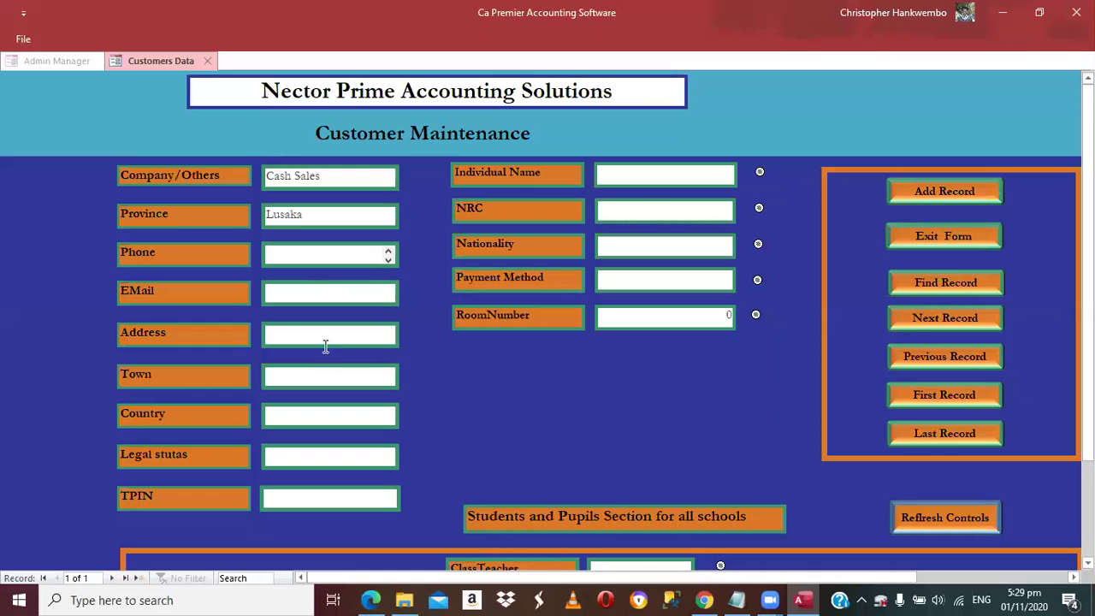
Set the Cash Sales customer's country to Zambia, add the record and exit the customer form
click(280, 415)
text(Zambia)
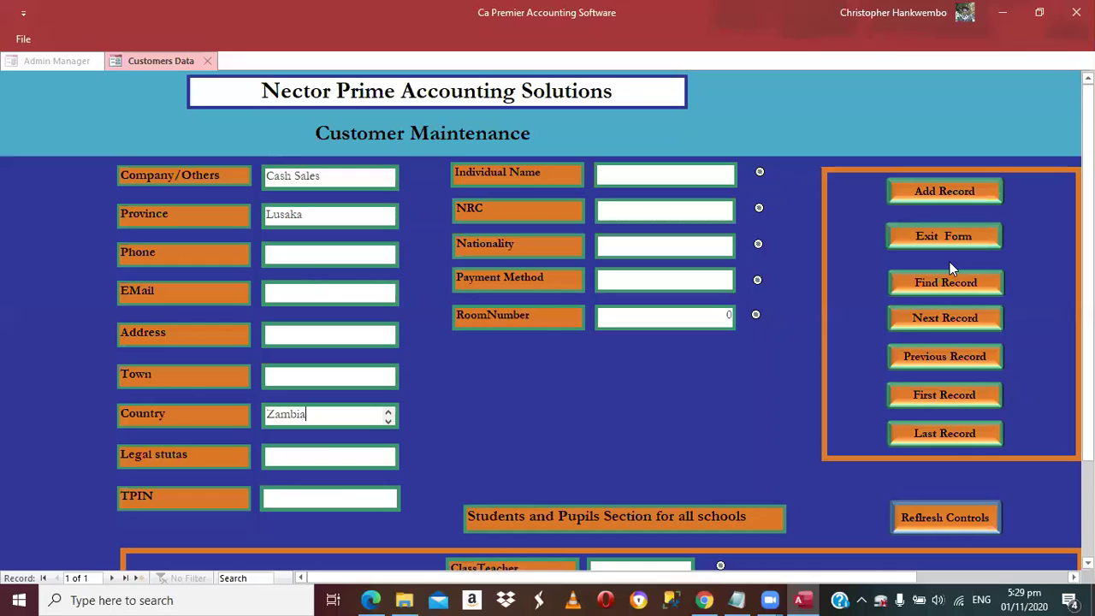
click(922, 190)
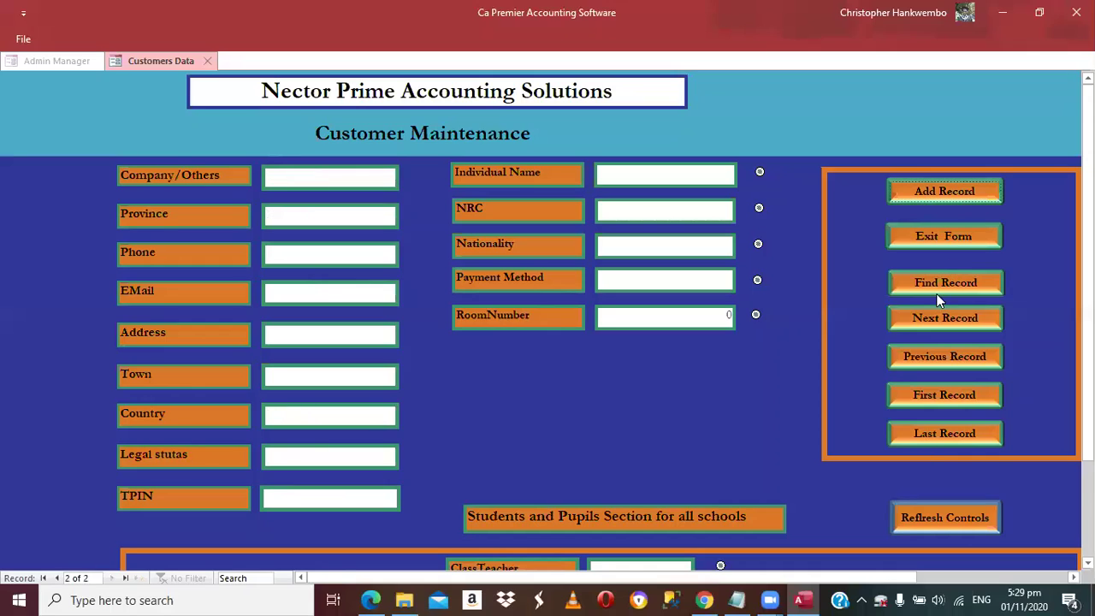
click(924, 238)
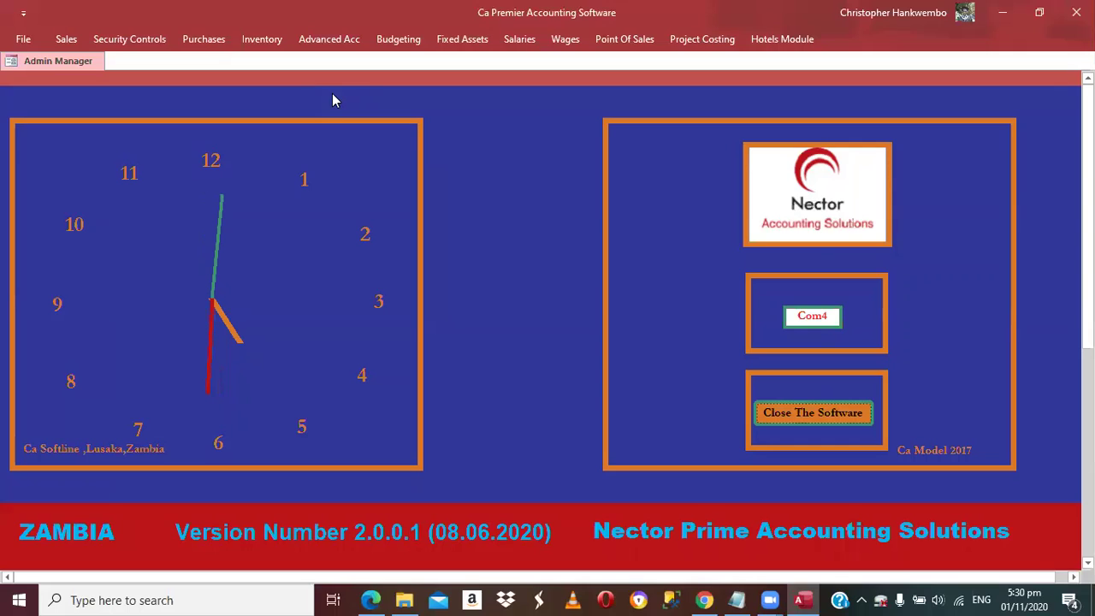
Open a new customer invoice for Cash Sales with document type 0, accepting 01/11/2020 as the shipping date
click(69, 40)
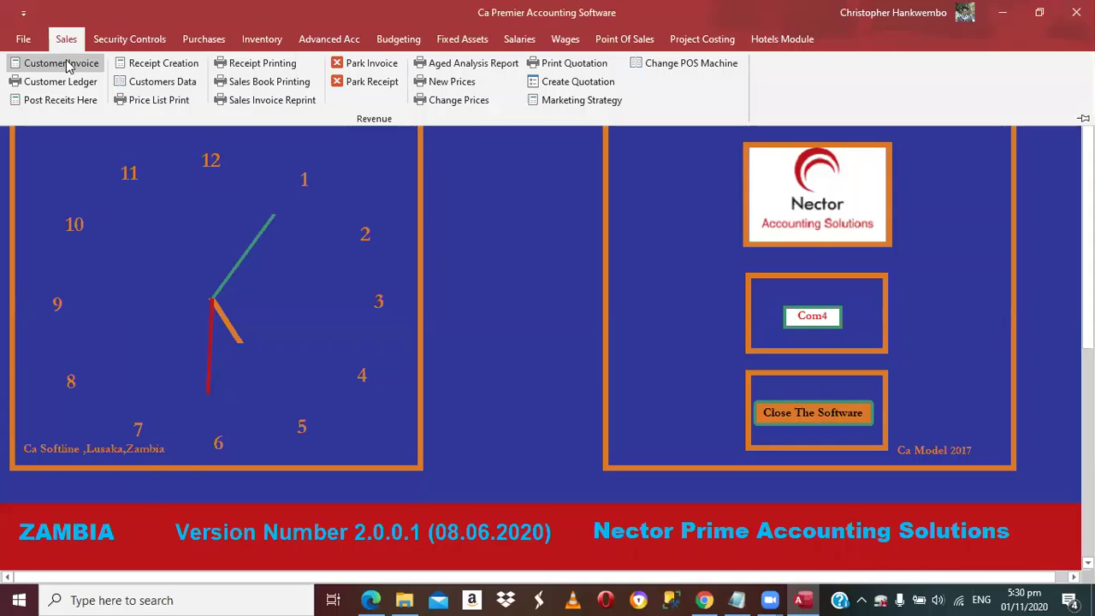
click(61, 63)
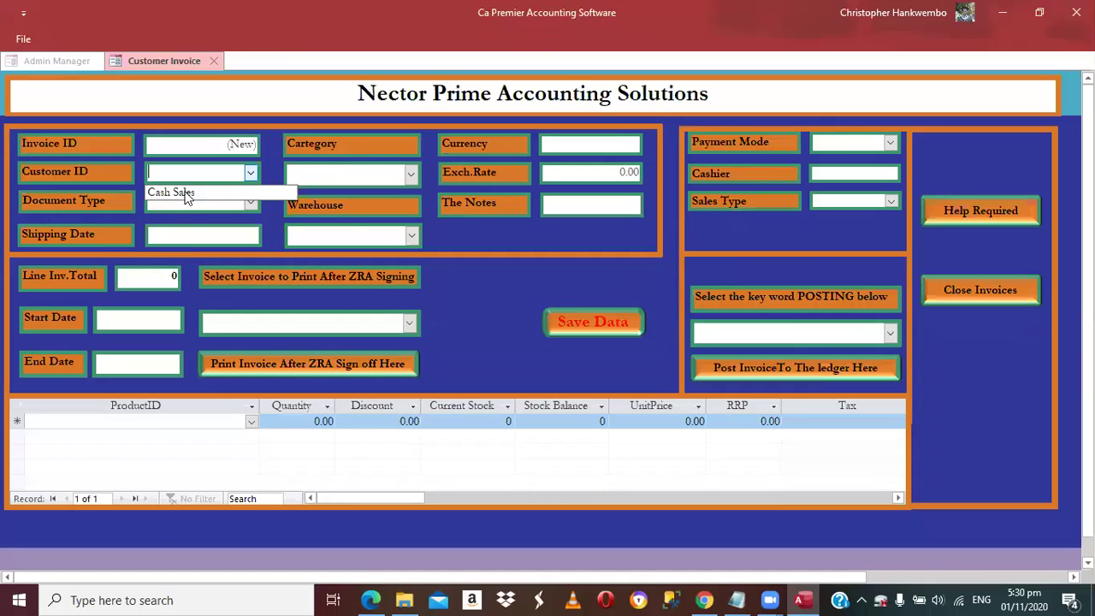
click(187, 194)
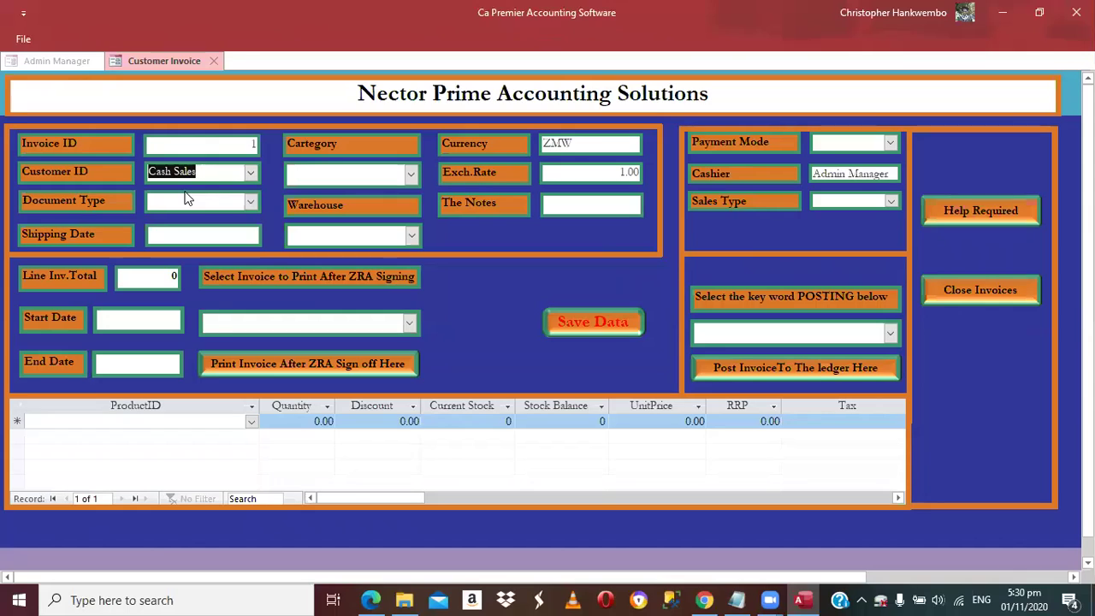
click(188, 199)
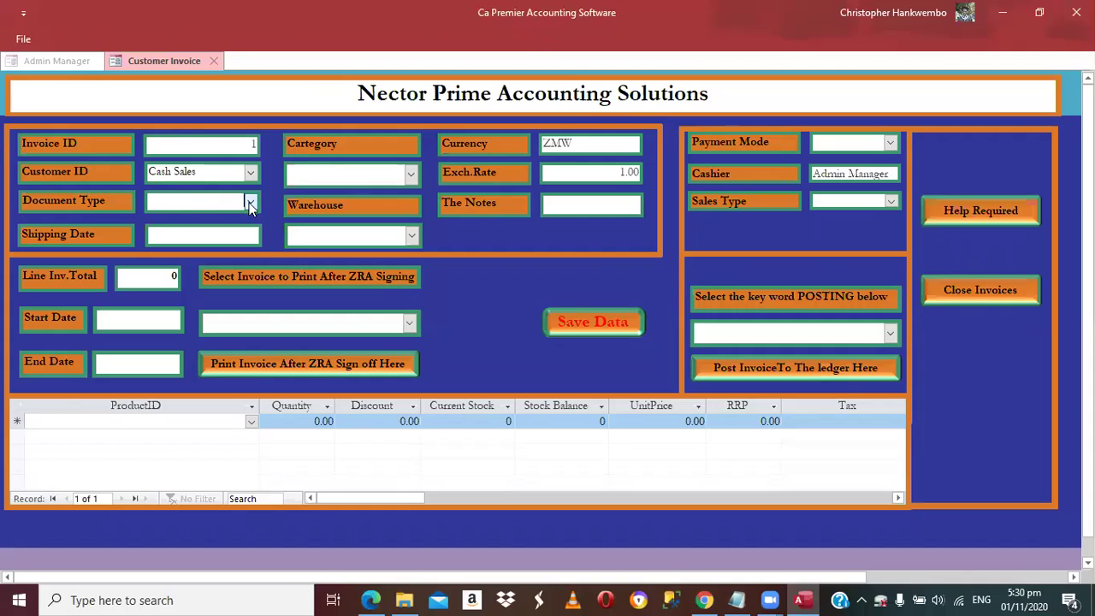
text(0)
key(Tab)
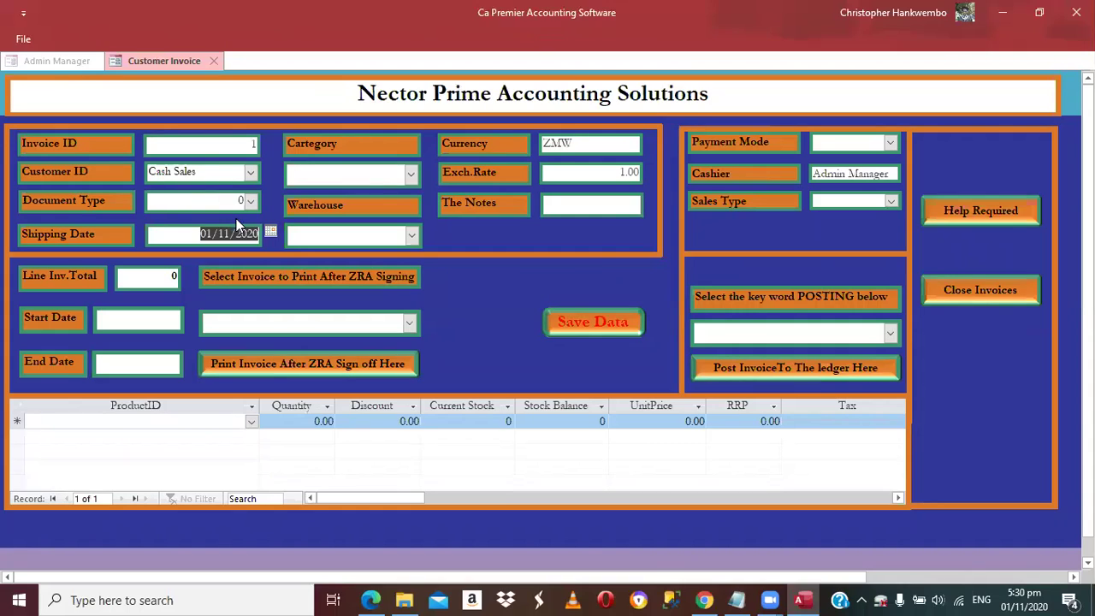
key(Tab)
Set the invoice category to Sales invoice Mode and the warehouse to Services
click(411, 174)
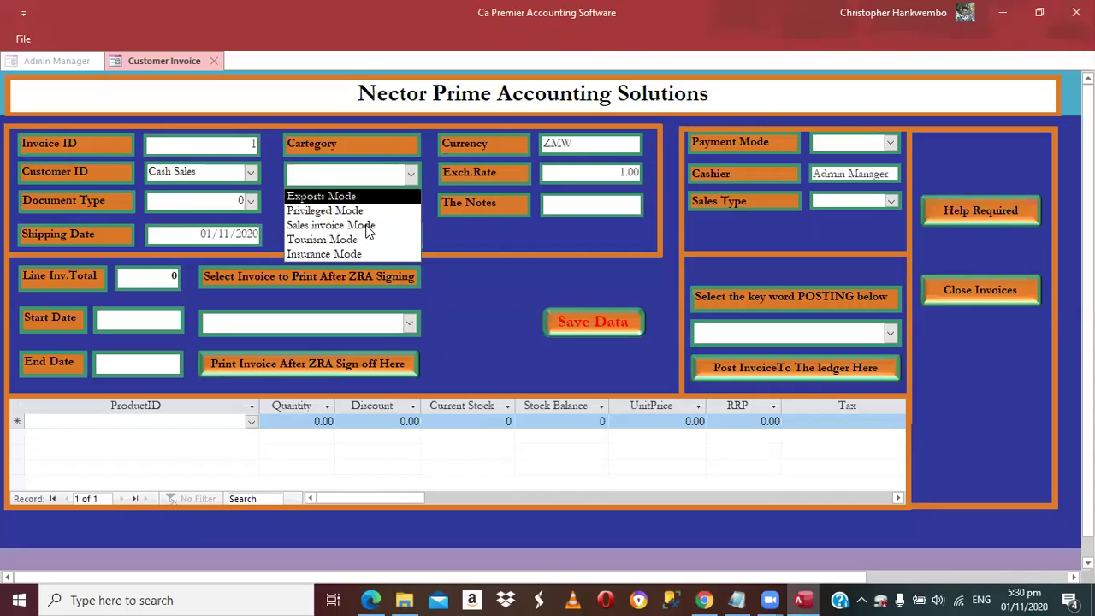
click(366, 226)
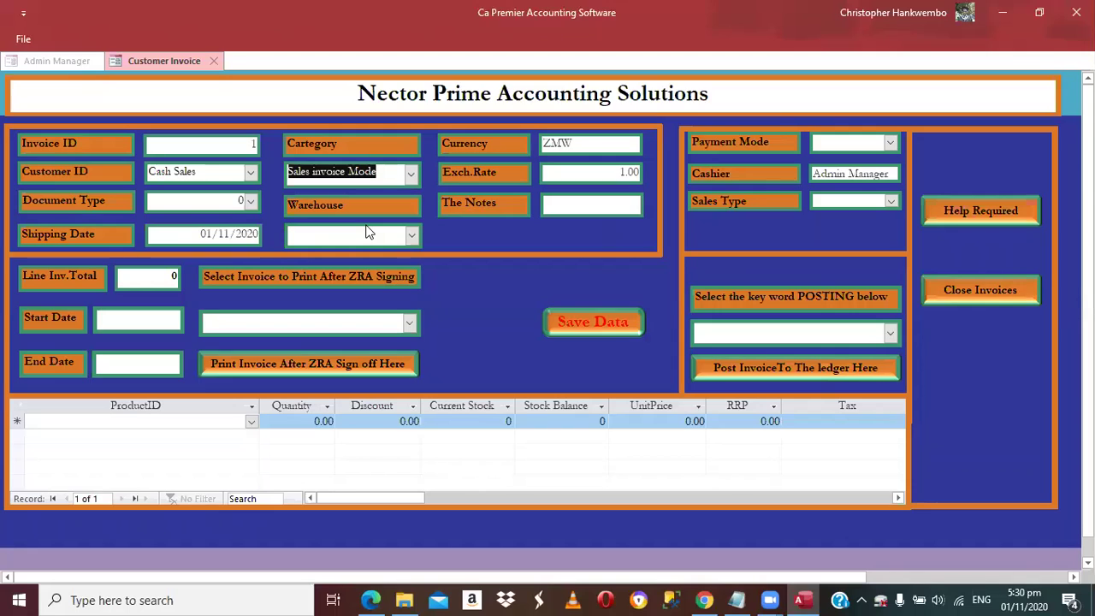
click(412, 236)
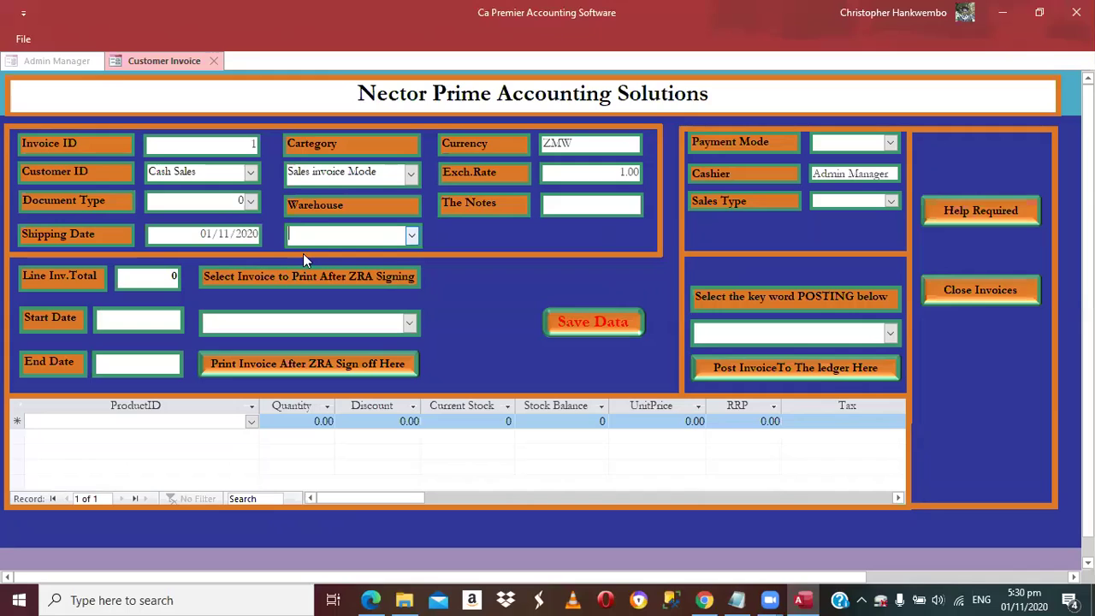
text(Services)
key(Tab)
key(Tab)
Enter the client's name in the invoice notes, and set the payment mode to Cash and the sales type to 0
text(Ma)
text( Mwa)
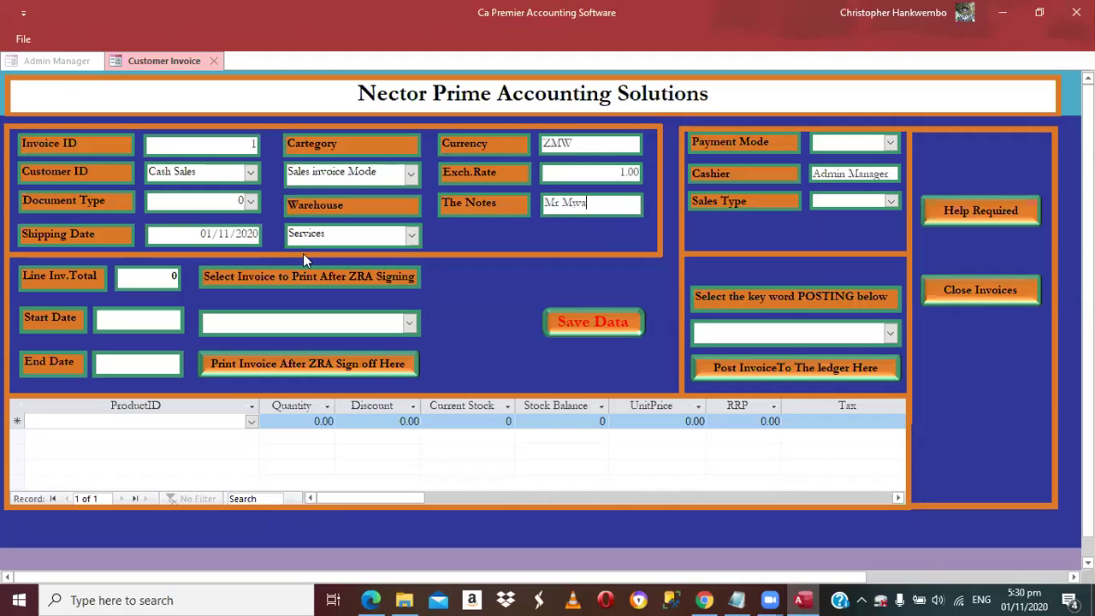
text(nza)
key(Tab)
key(F4)
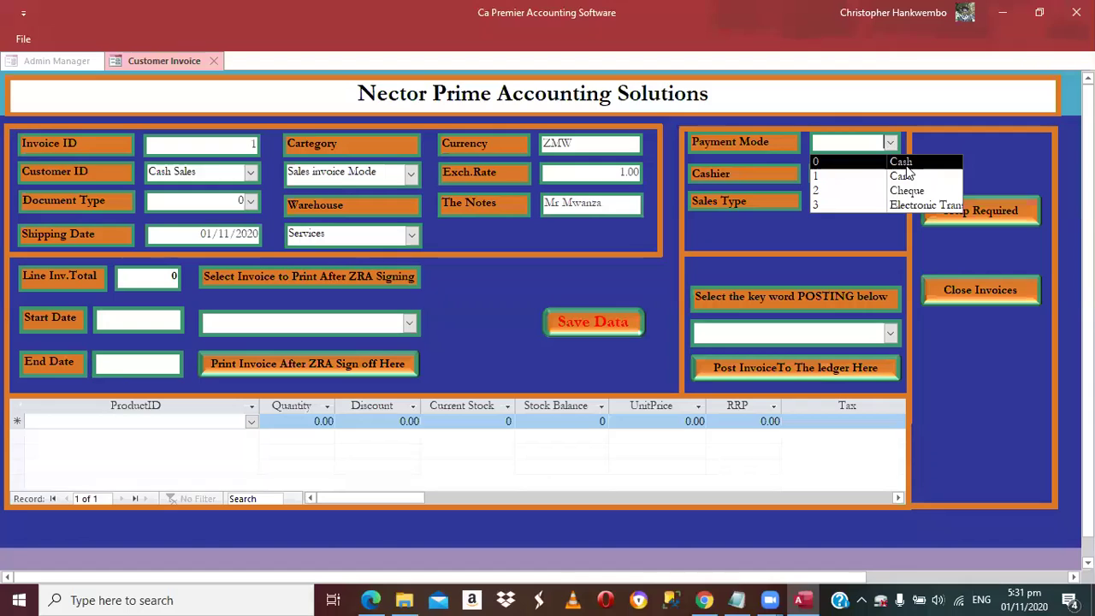
click(905, 165)
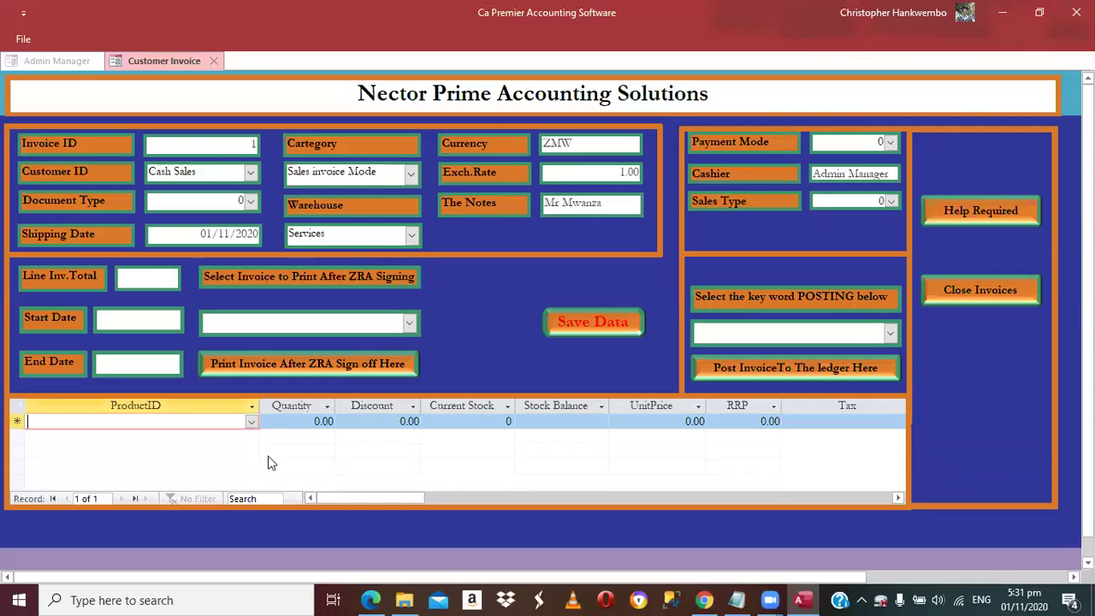
Add a Cashing from Driver line with quantity 1 and no discount to the invoice, agreeing to continue with negative stock
click(251, 422)
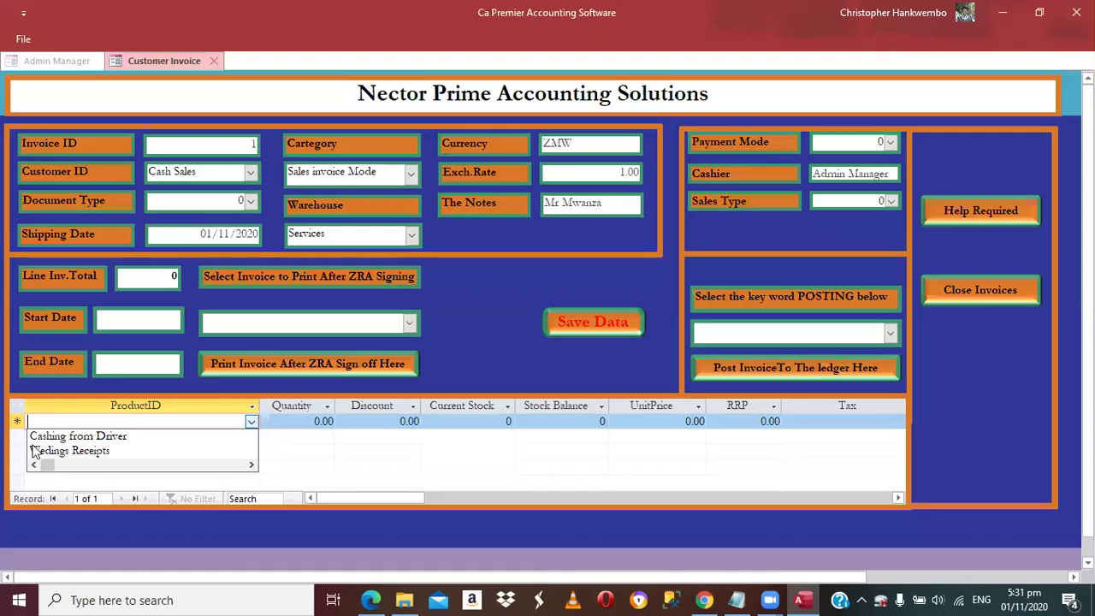
click(100, 438)
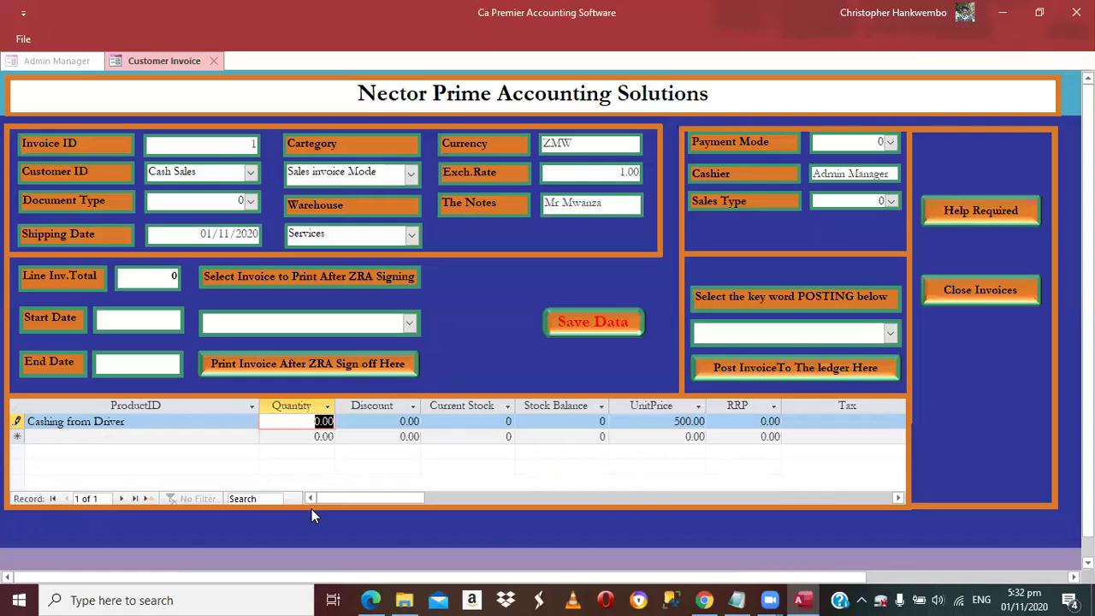
text(1)
click(659, 348)
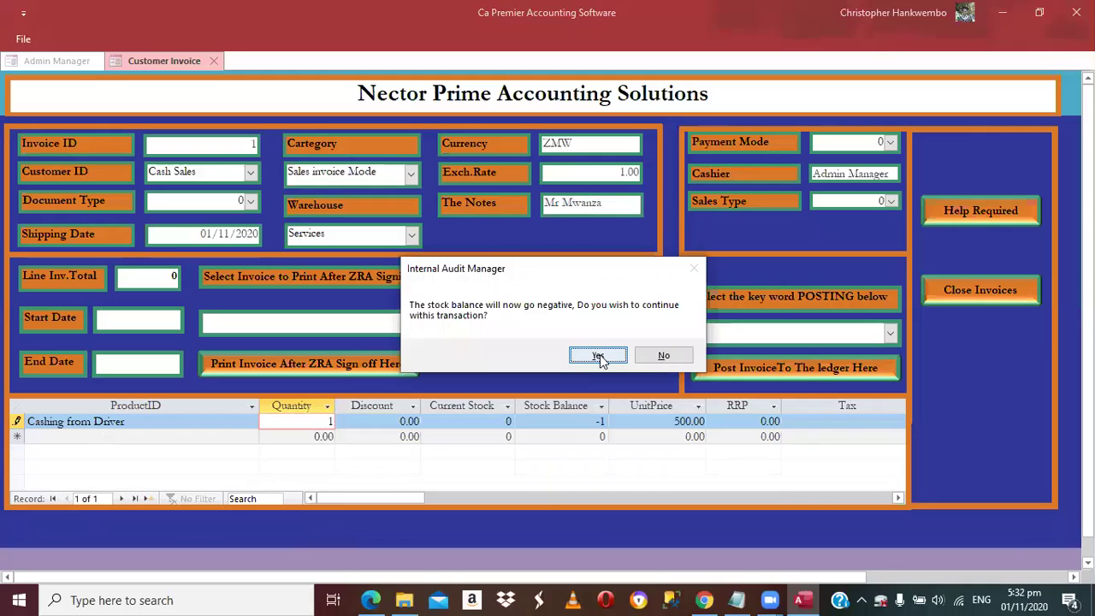
click(599, 356)
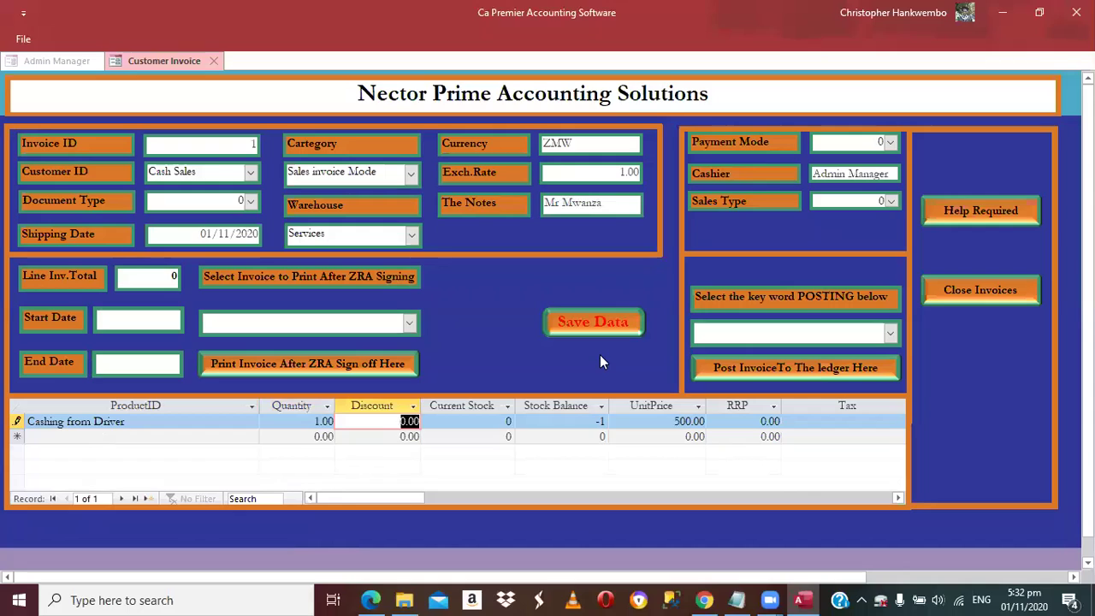
key(Return)
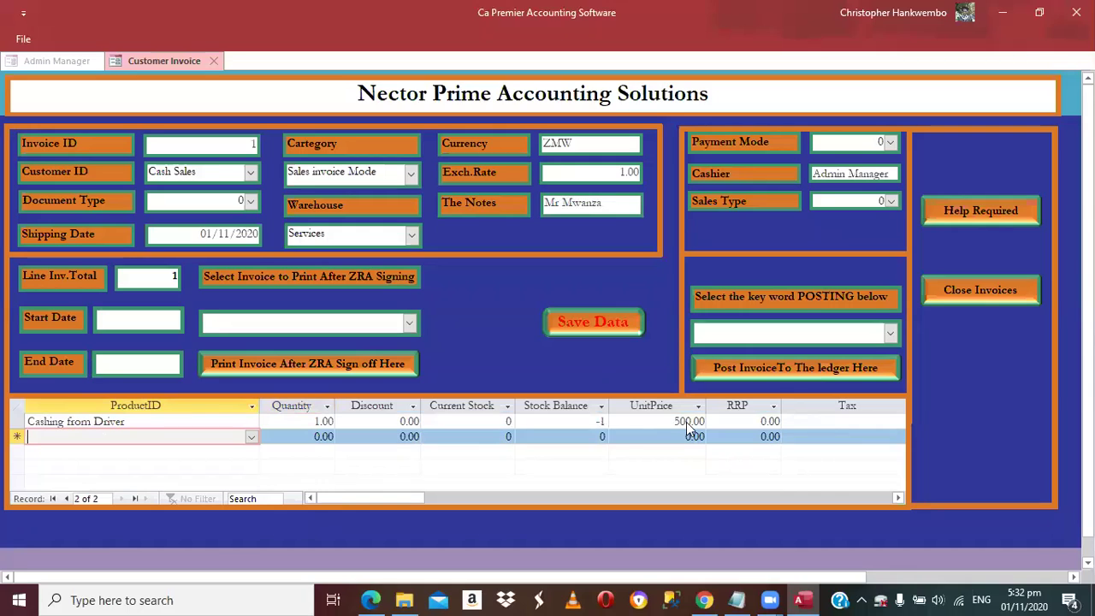
key(Tab)
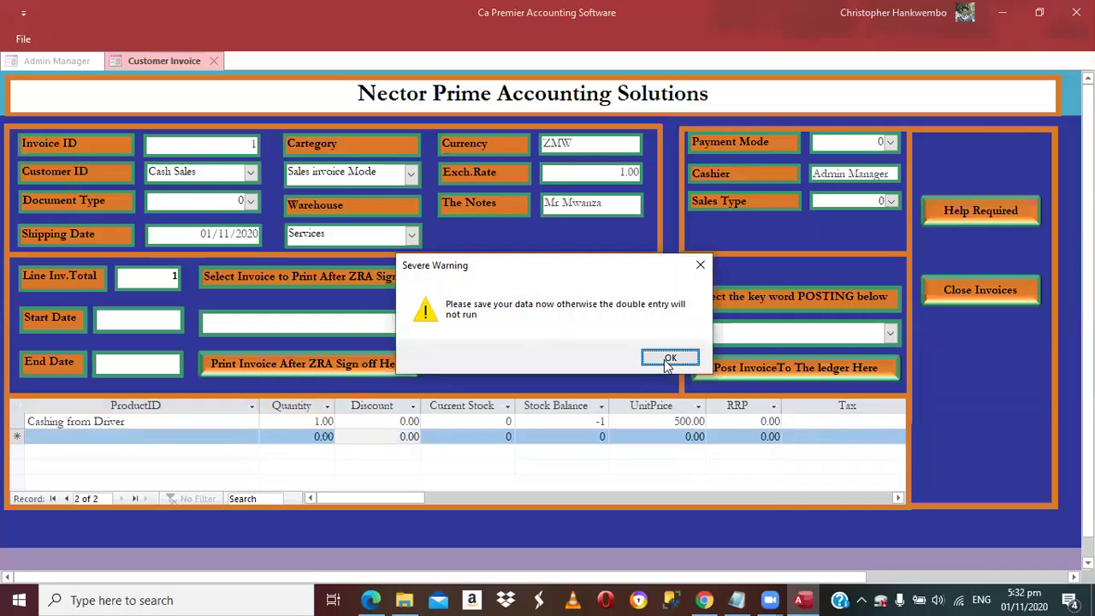
Save the Cash Sales invoice data and acknowledge the data processing messages
key(Return)
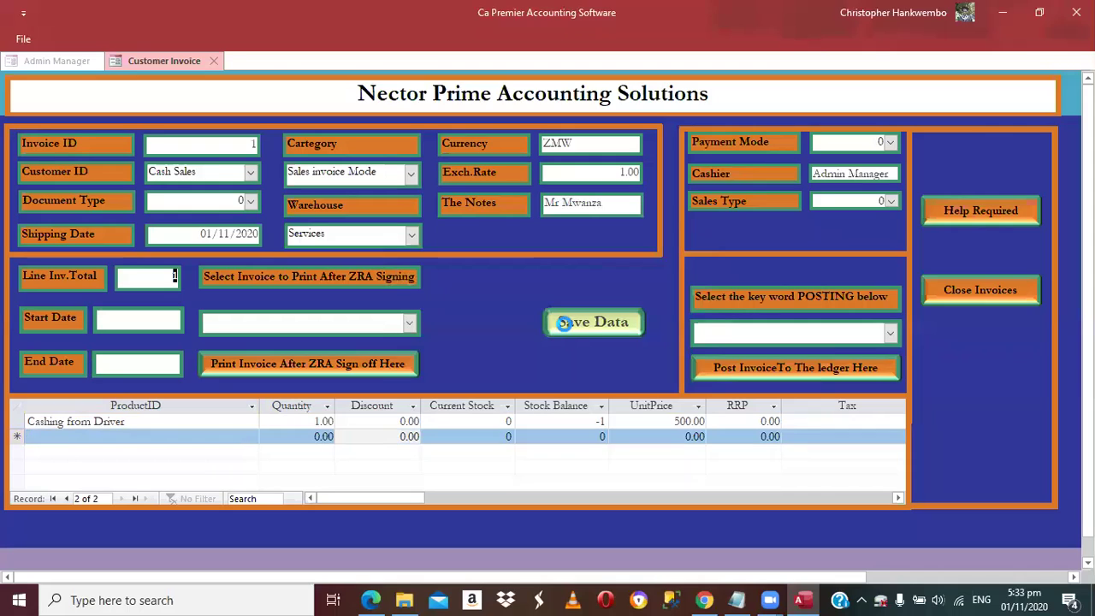
click(564, 323)
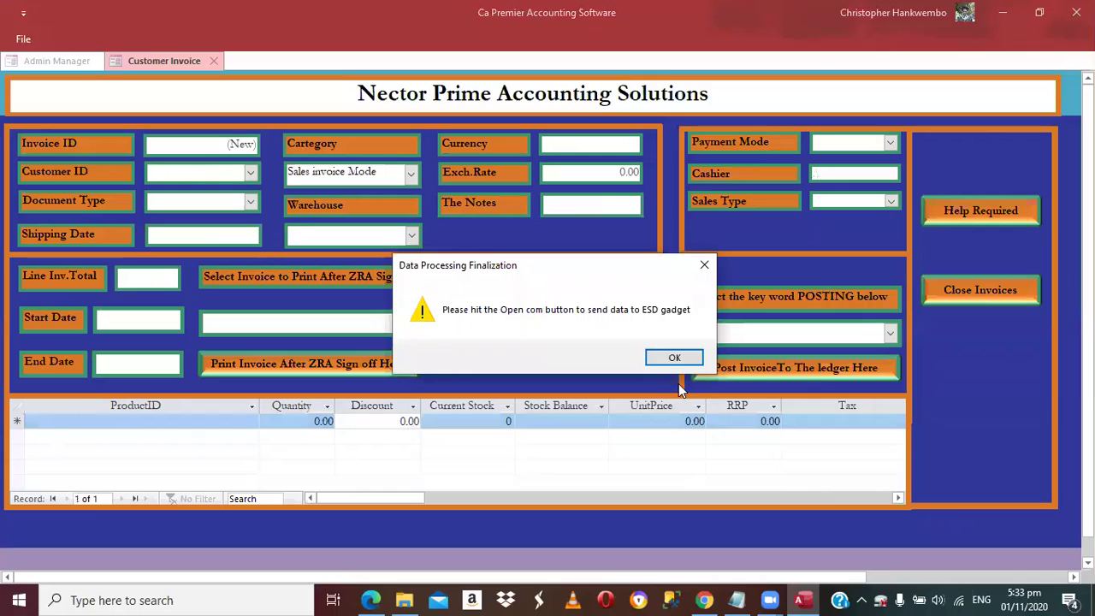
click(672, 358)
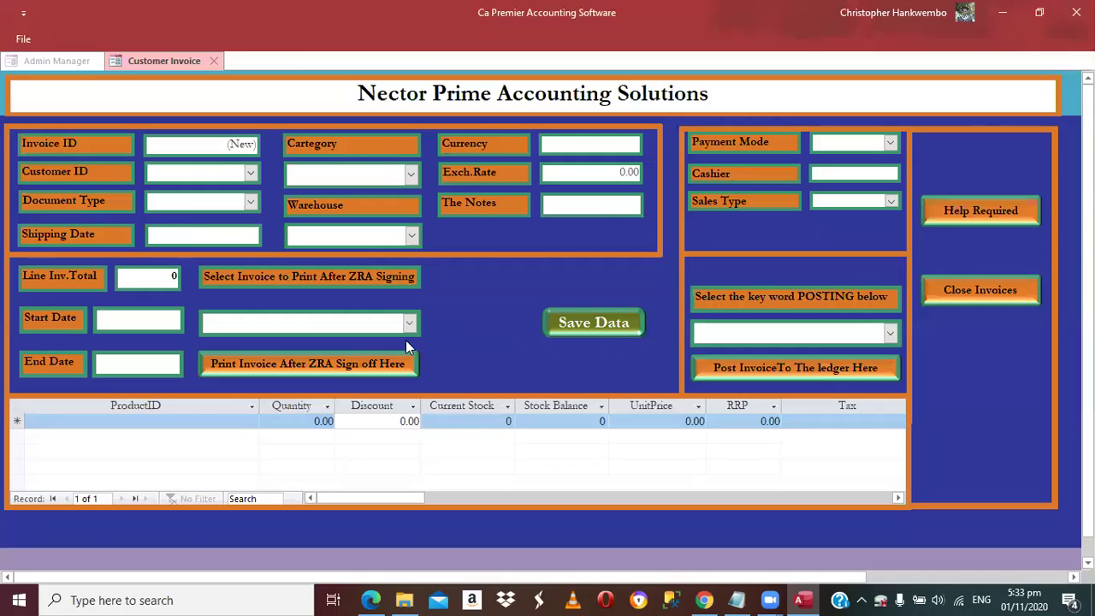
Select invoice 1 for the period 01/11/2020 to 08/11/2020, preview its printout, check the line item and totals, and close the preview
click(166, 316)
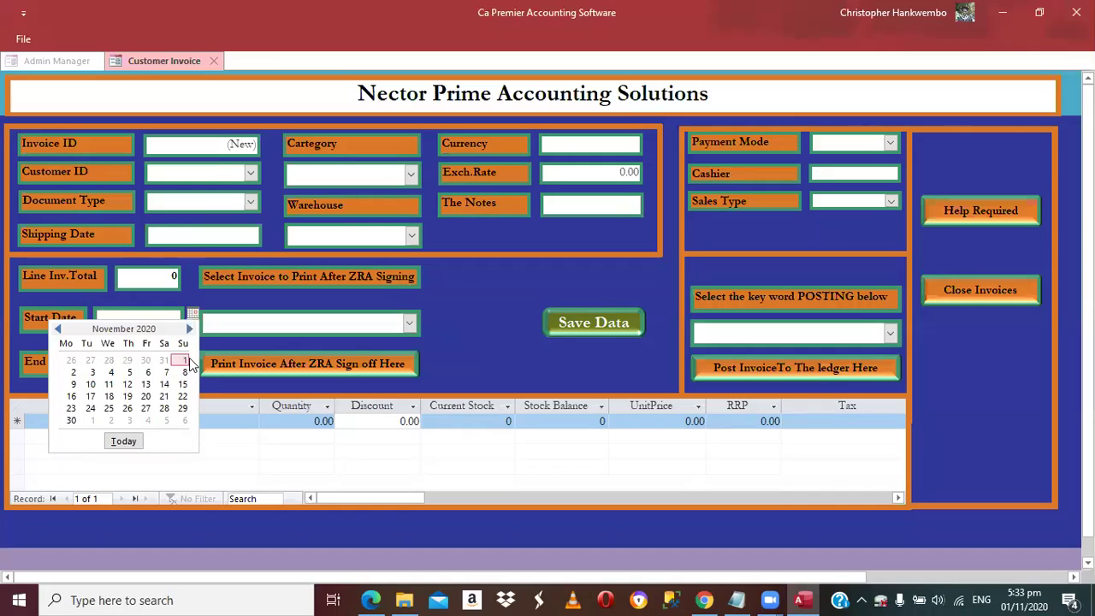
click(185, 360)
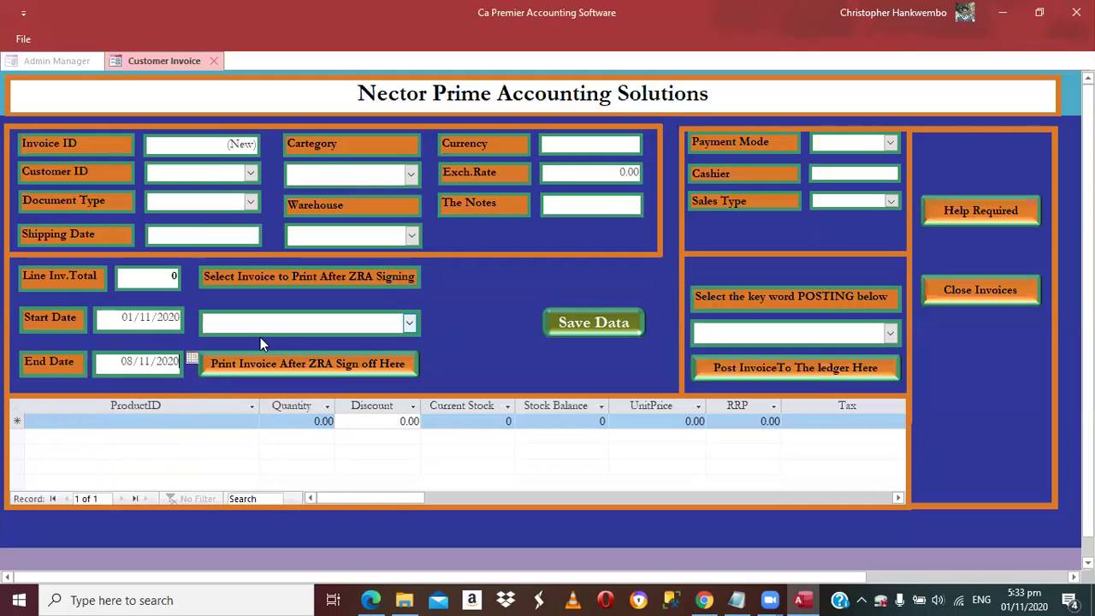
key(Tab)
click(278, 360)
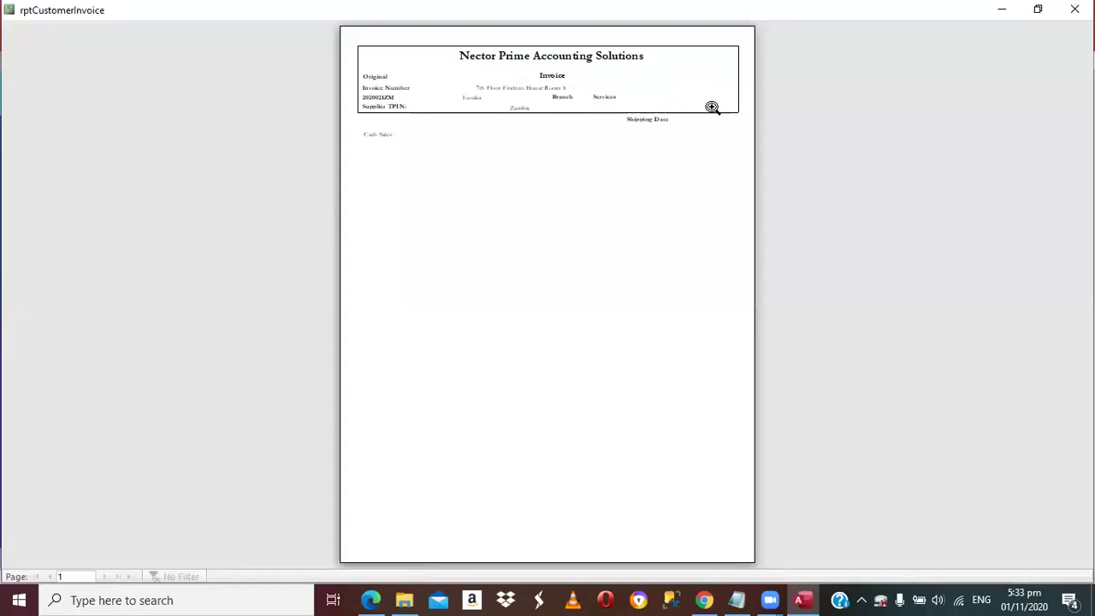
click(711, 107)
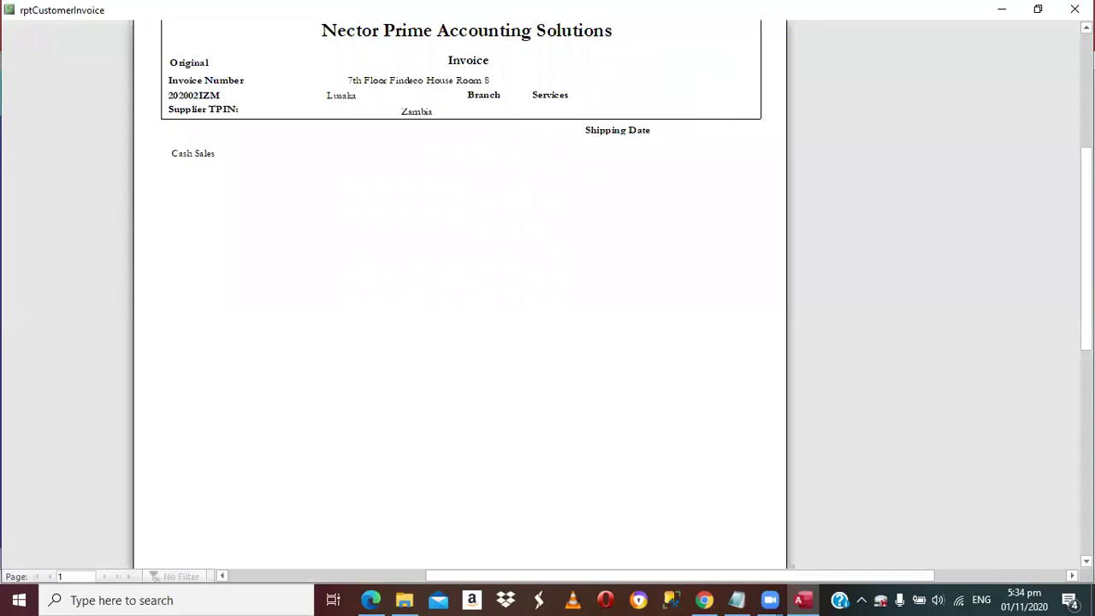
scroll(562, 380, up, 2)
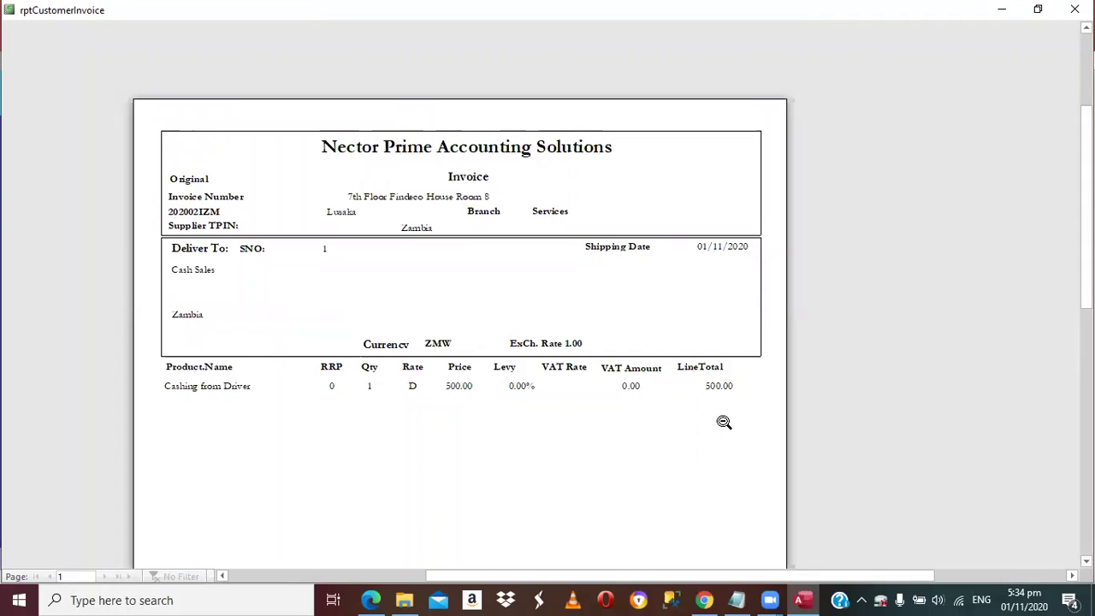
scroll(208, 505, down, 5)
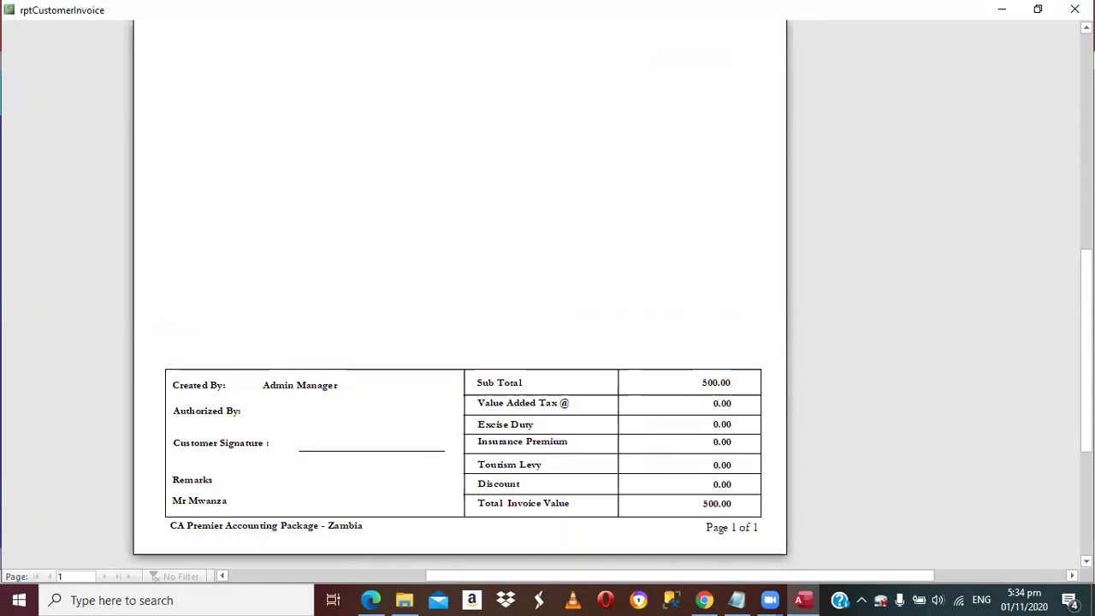
scroll(459, 290, up, 5)
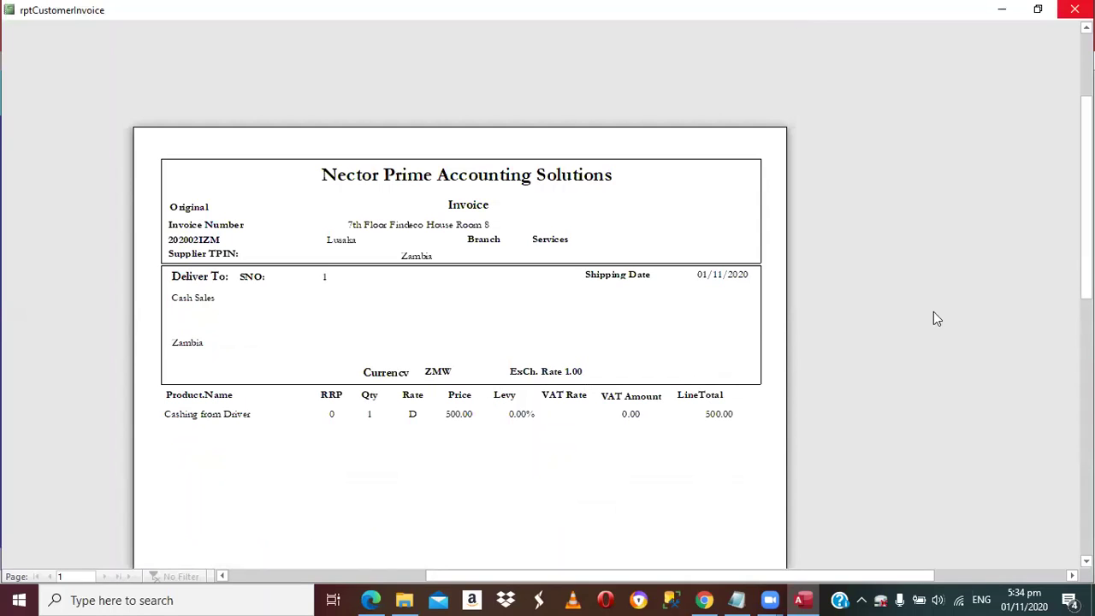
key(Escape)
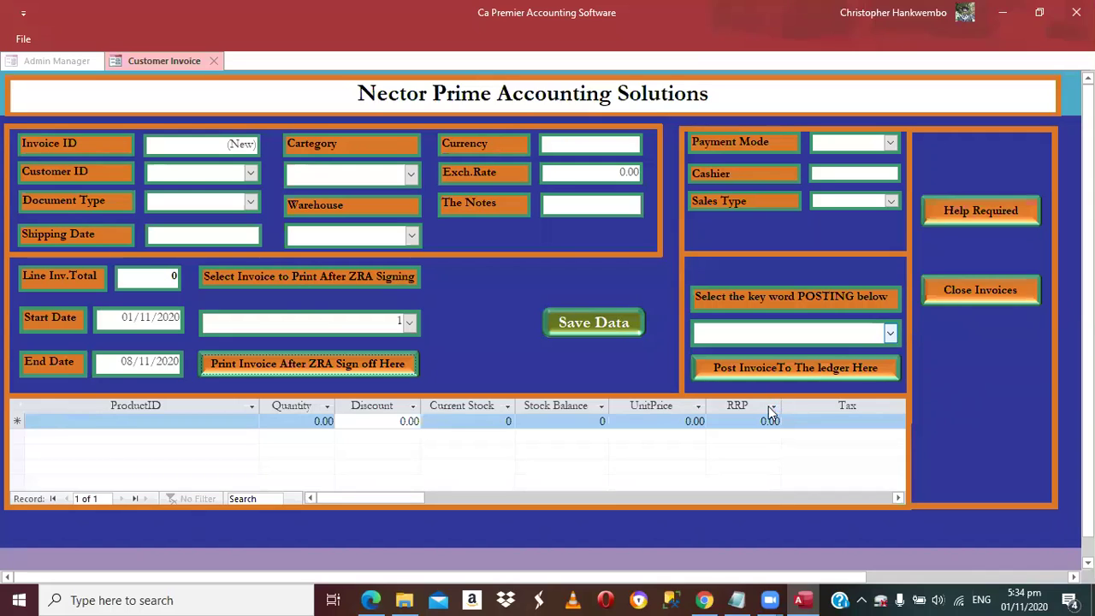
Post invoice 1 to the ledger with the key word Posting, and close the invoice form
click(770, 364)
click(770, 362)
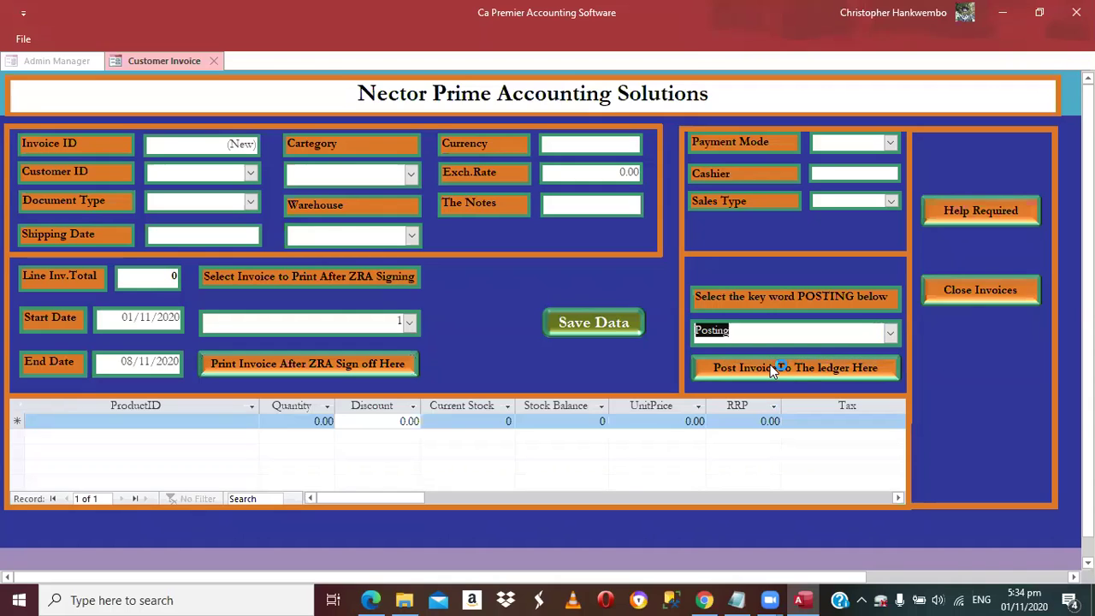
click(767, 368)
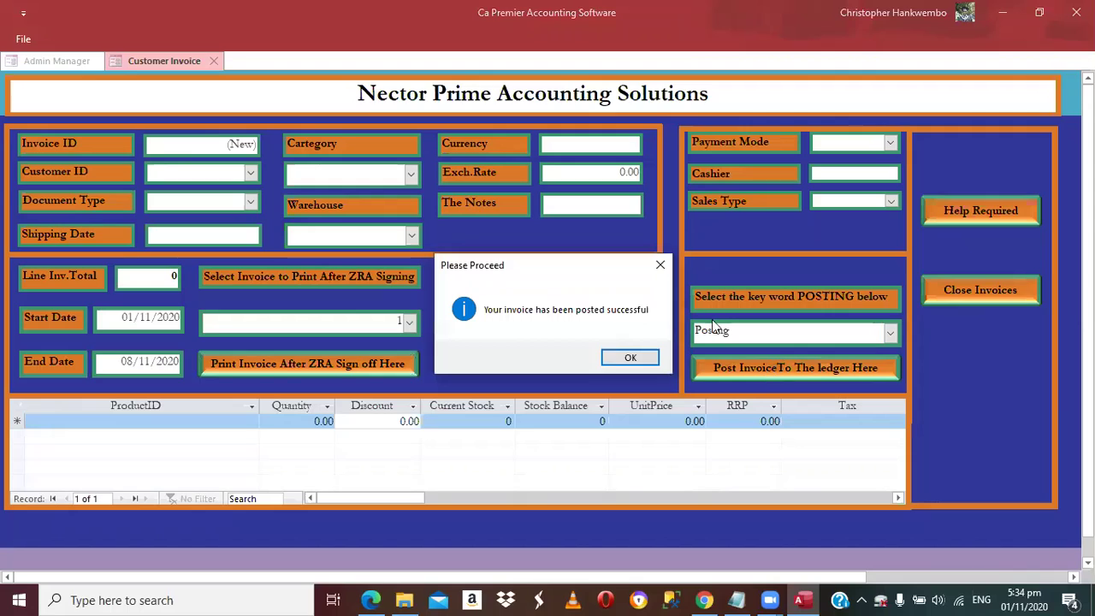
click(627, 358)
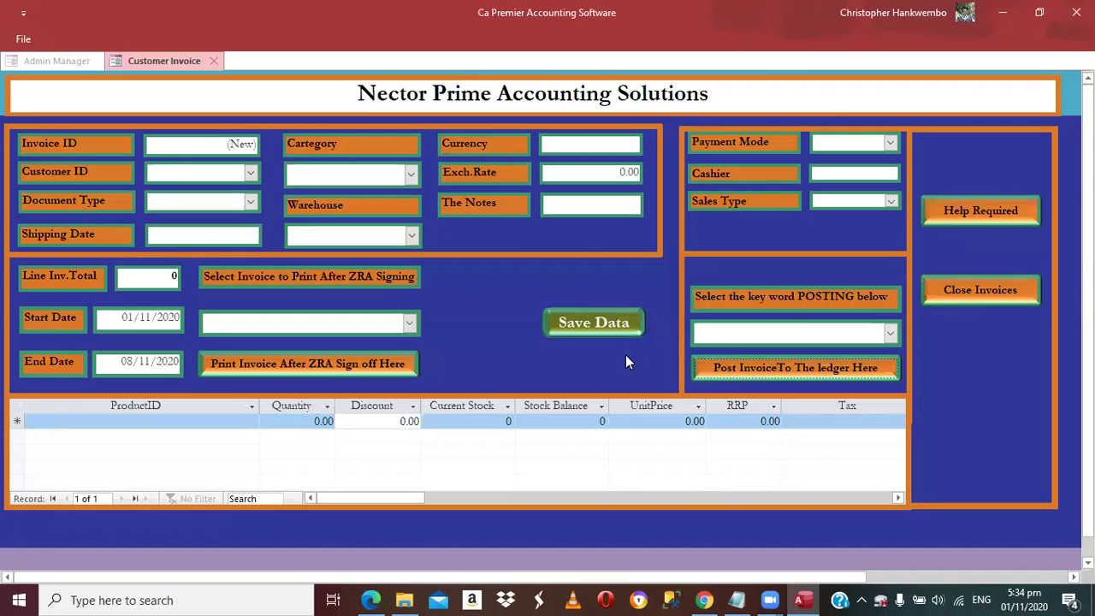
click(945, 292)
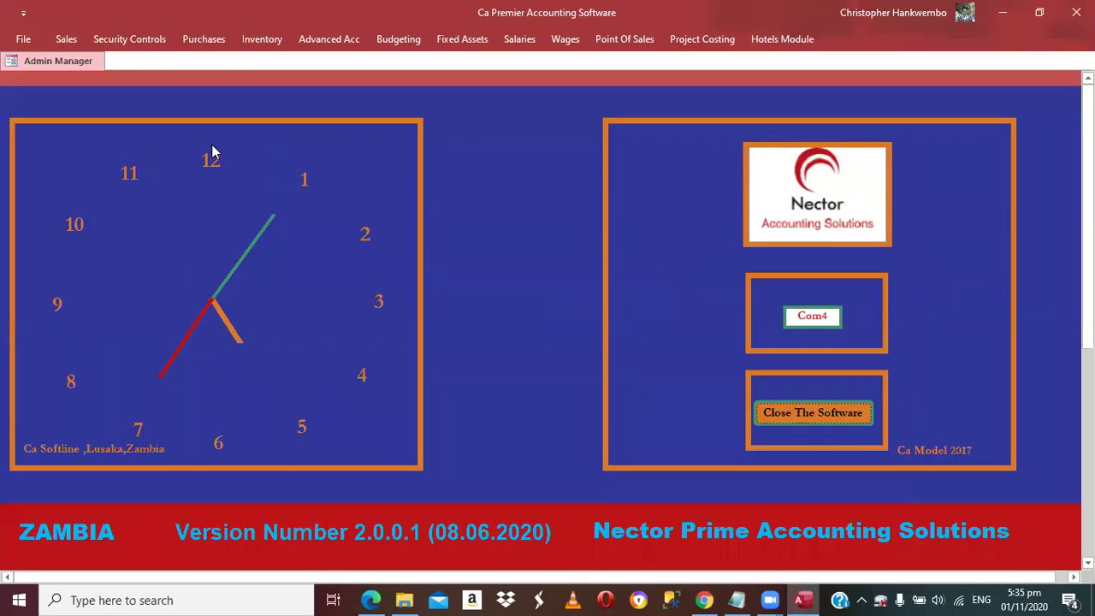
Preview the customer ledger for Cash Sales with account Debtors Control and both start and end date set to 01/11/2020
key(alt+s)
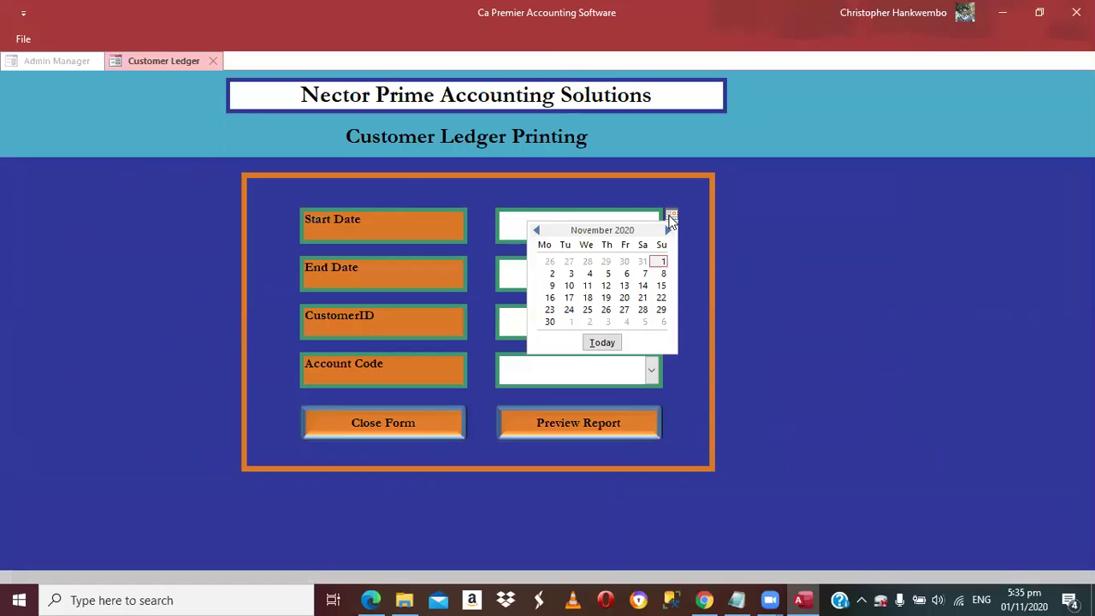
click(663, 262)
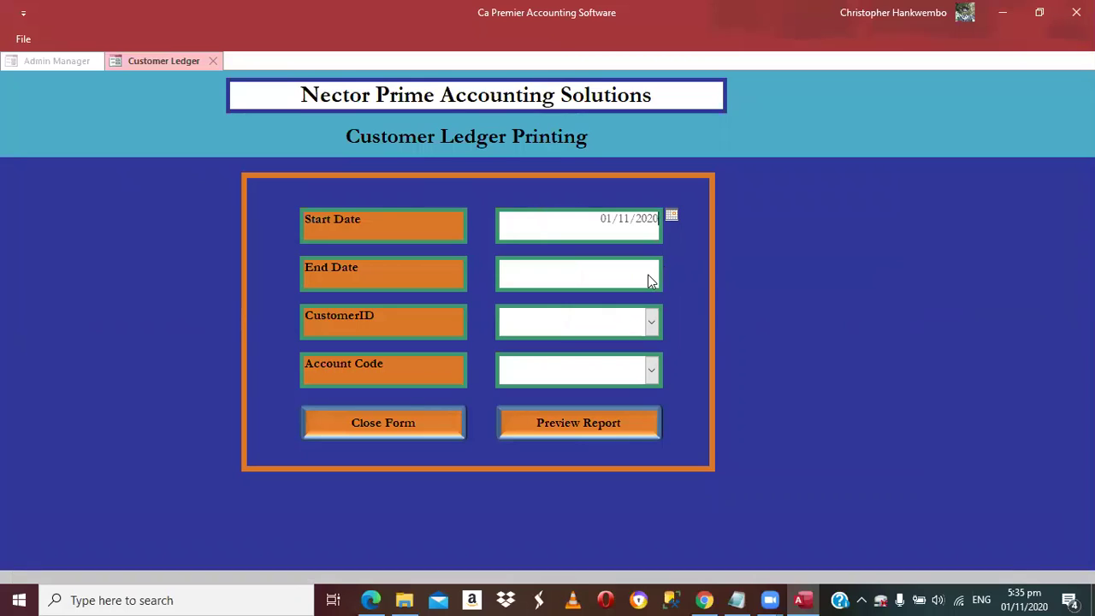
click(649, 274)
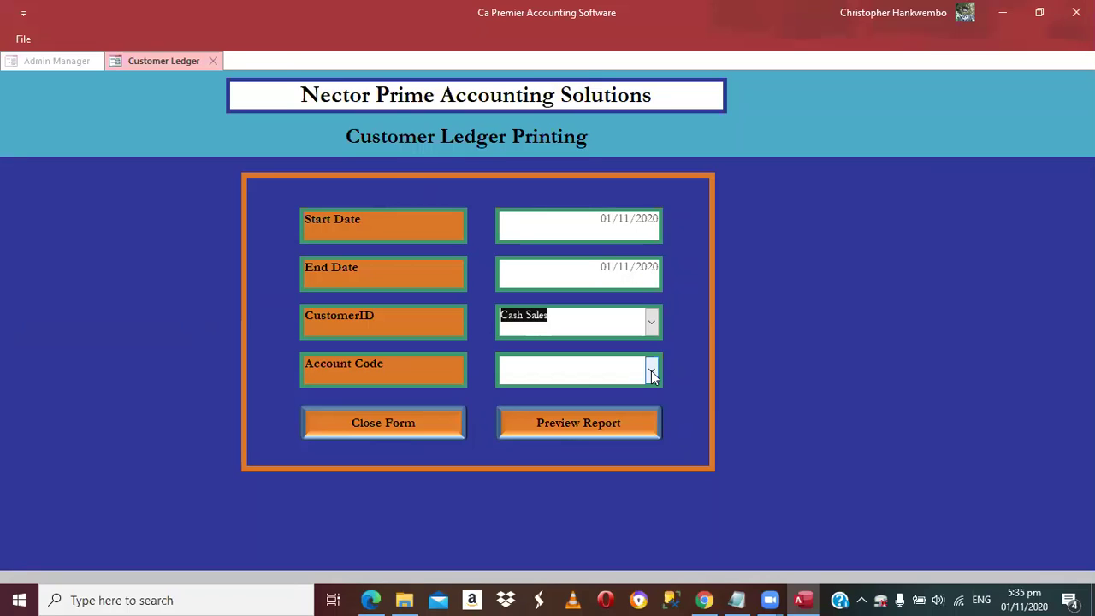
click(650, 372)
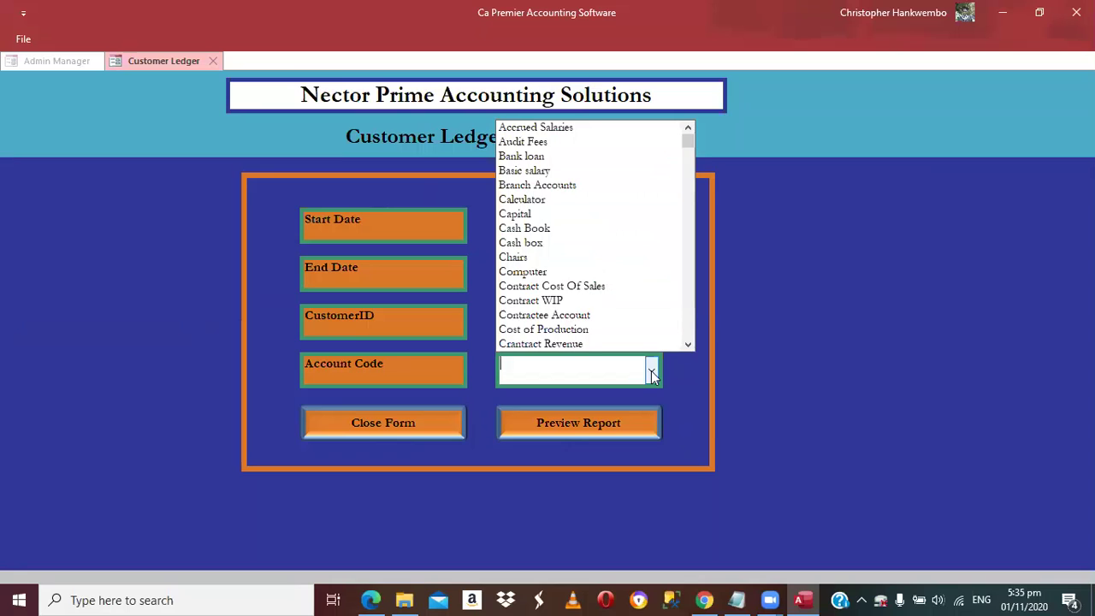
text(debtors Control)
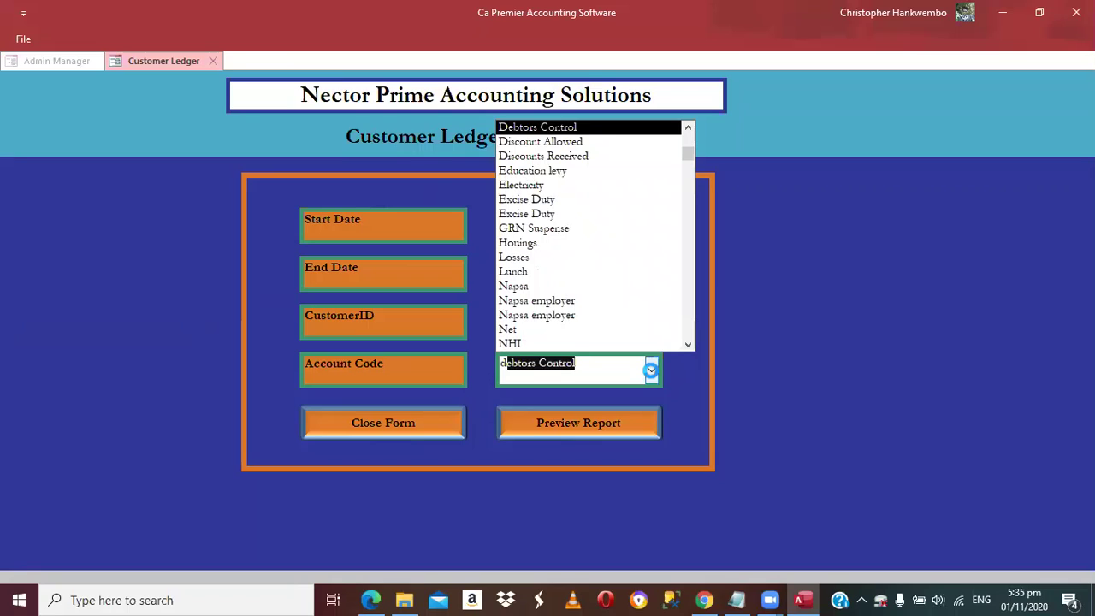
key(Tab)
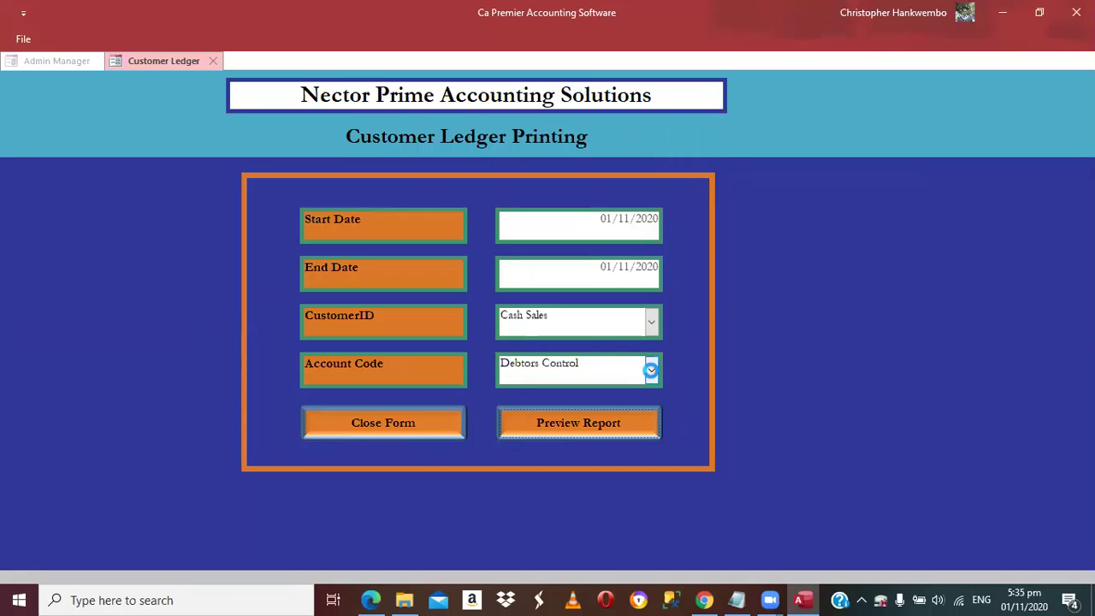
key(Return)
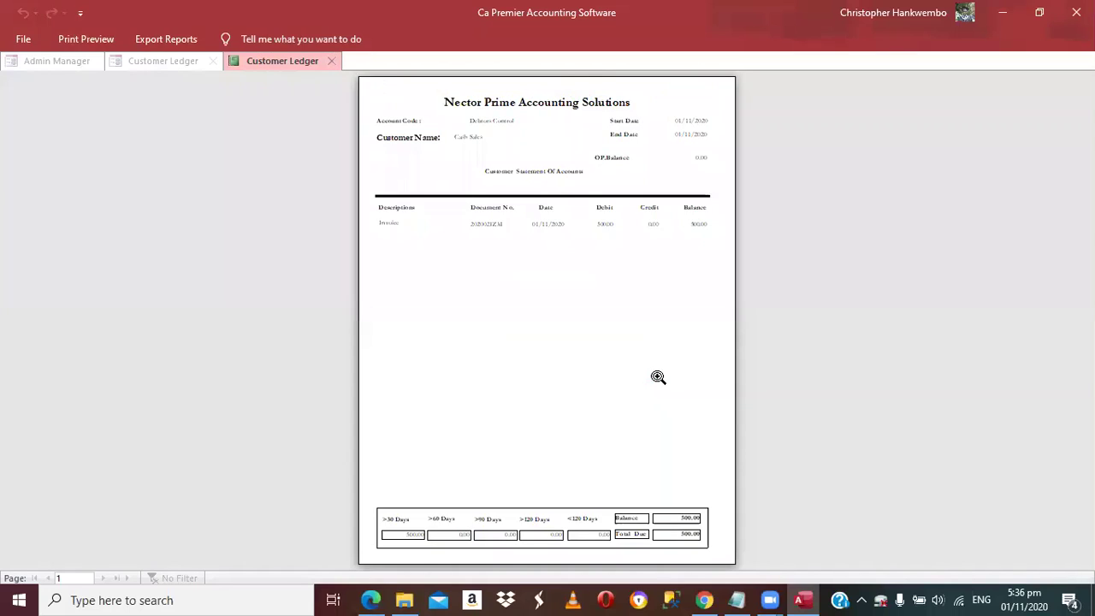
Examine the Cash Sales statement's invoice entry, ageing and total due, and close the report and the ledger form
click(656, 117)
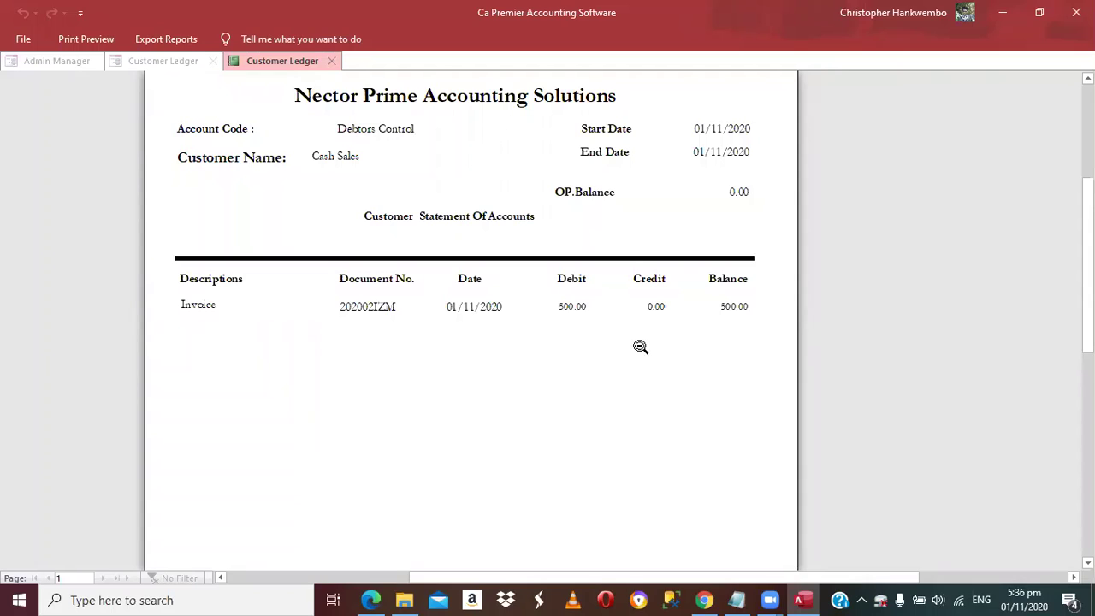
scroll(639, 346, down, 1)
scroll(471, 321, down, 3)
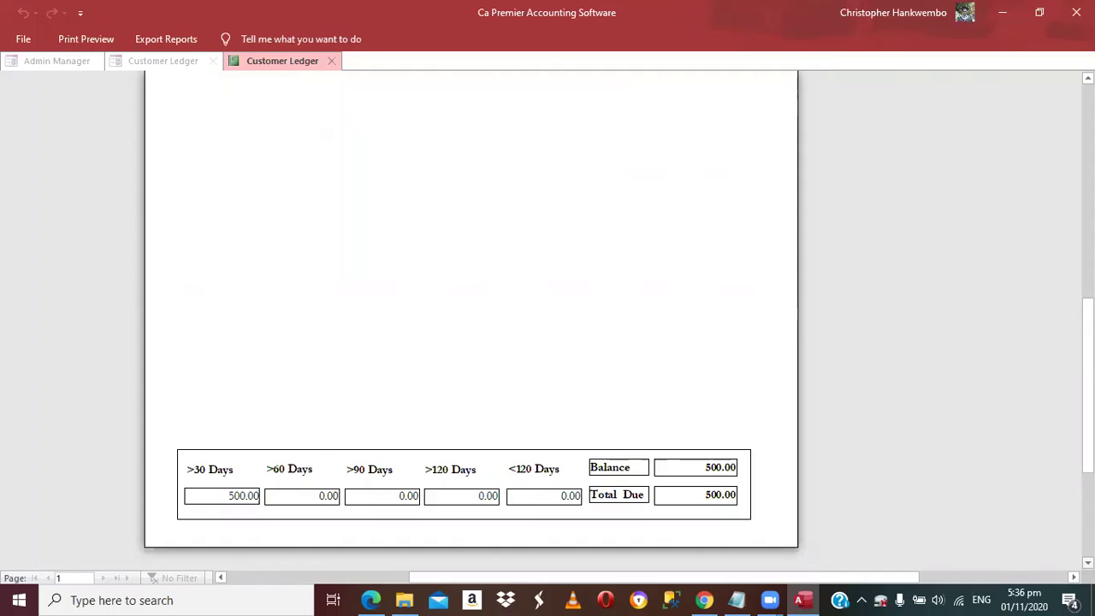
scroll(470, 308, up, 1)
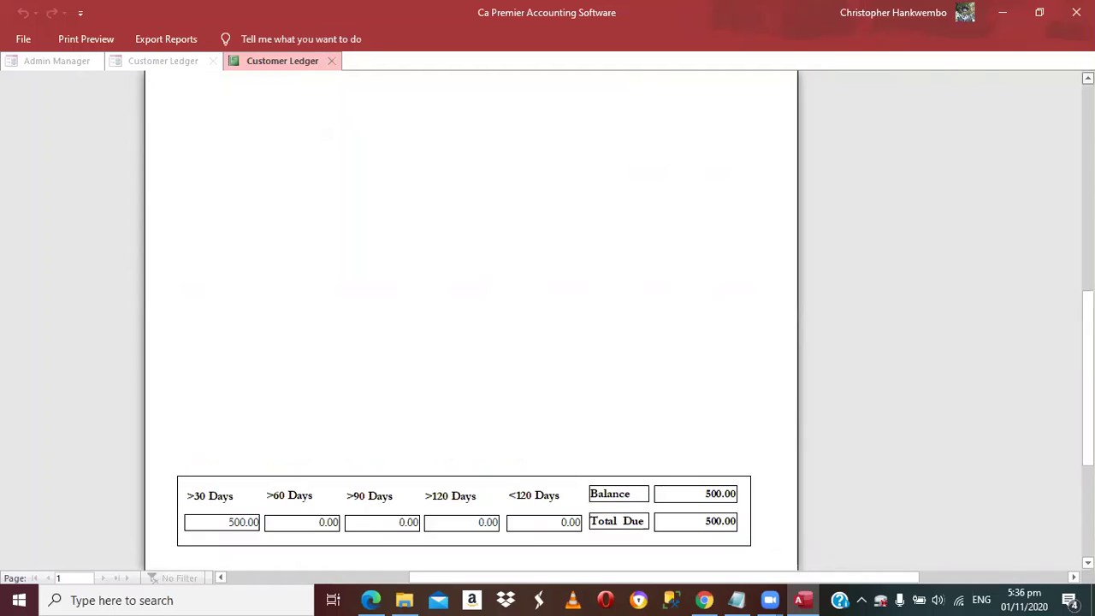
scroll(393, 104, up, 5)
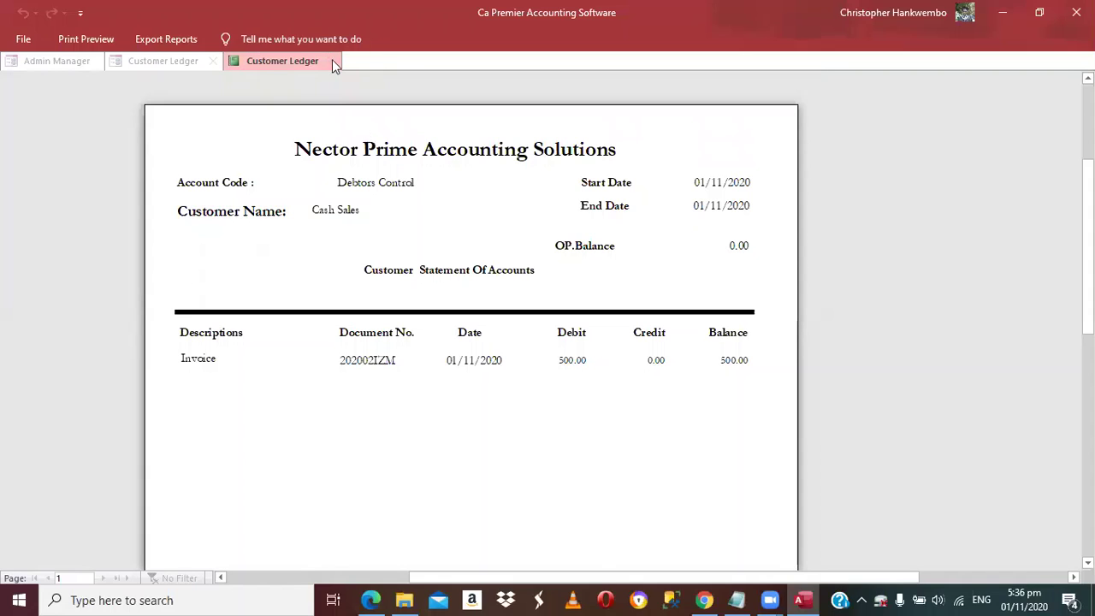
key(Escape)
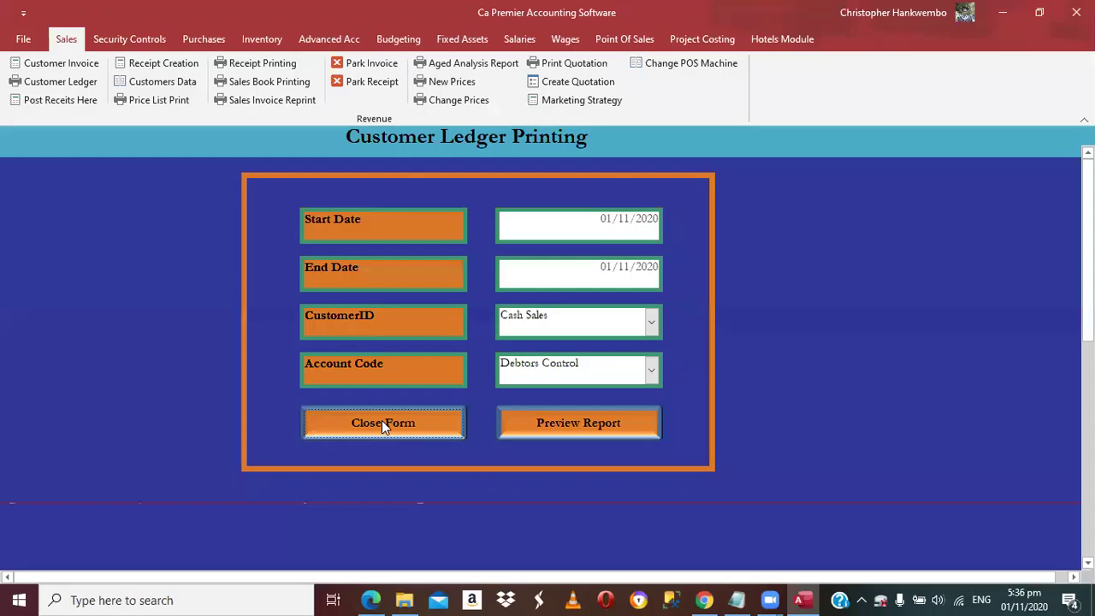
click(381, 424)
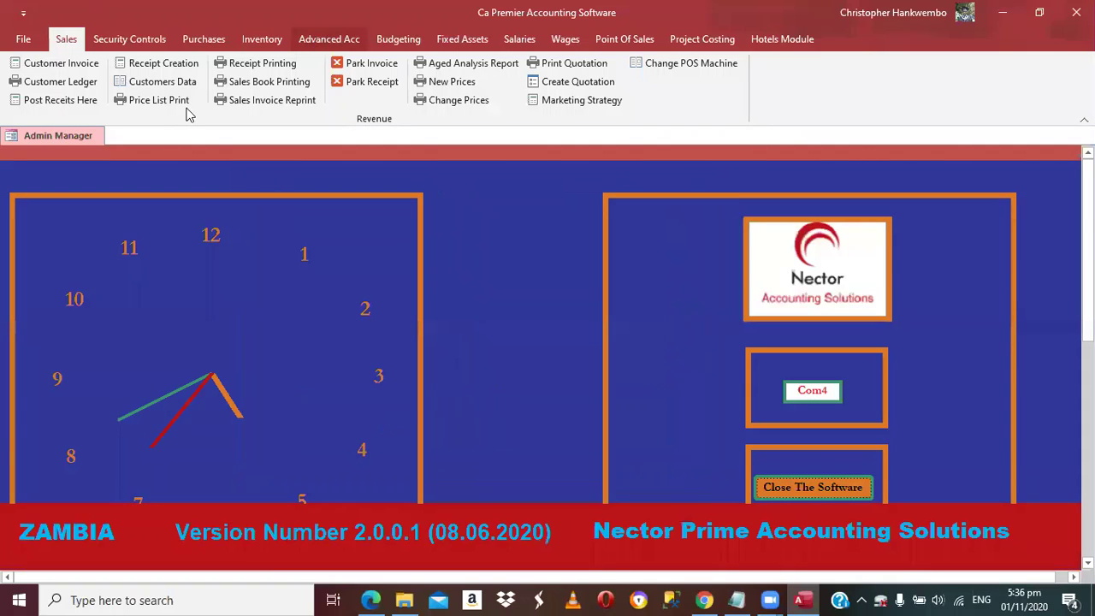
Create a new general journal dated 01/11/2020
scroll(189, 114, down, 4)
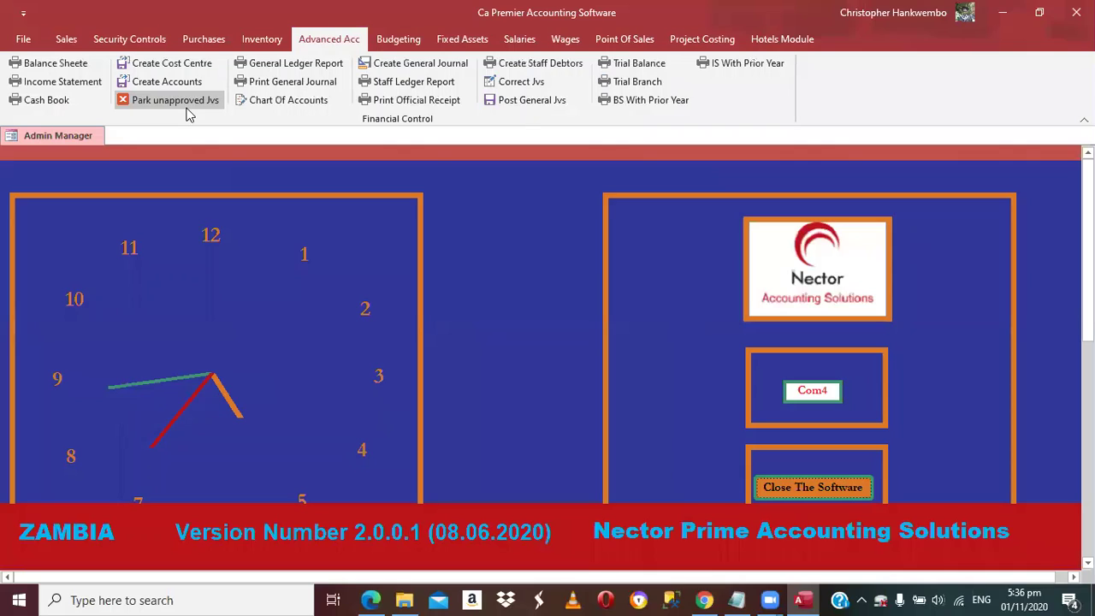
click(417, 65)
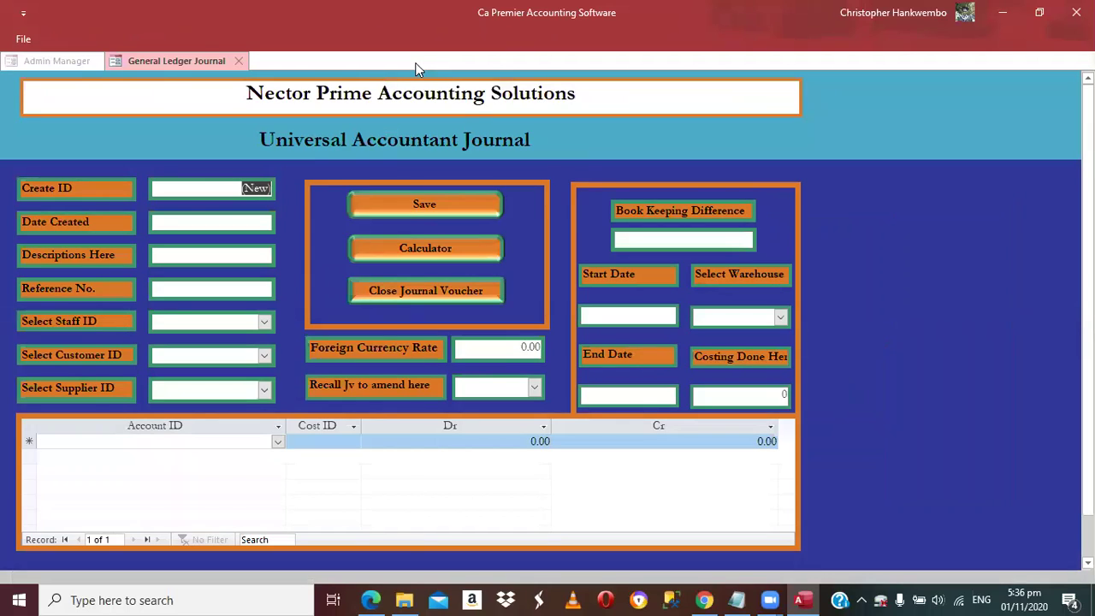
key(Tab)
click(285, 219)
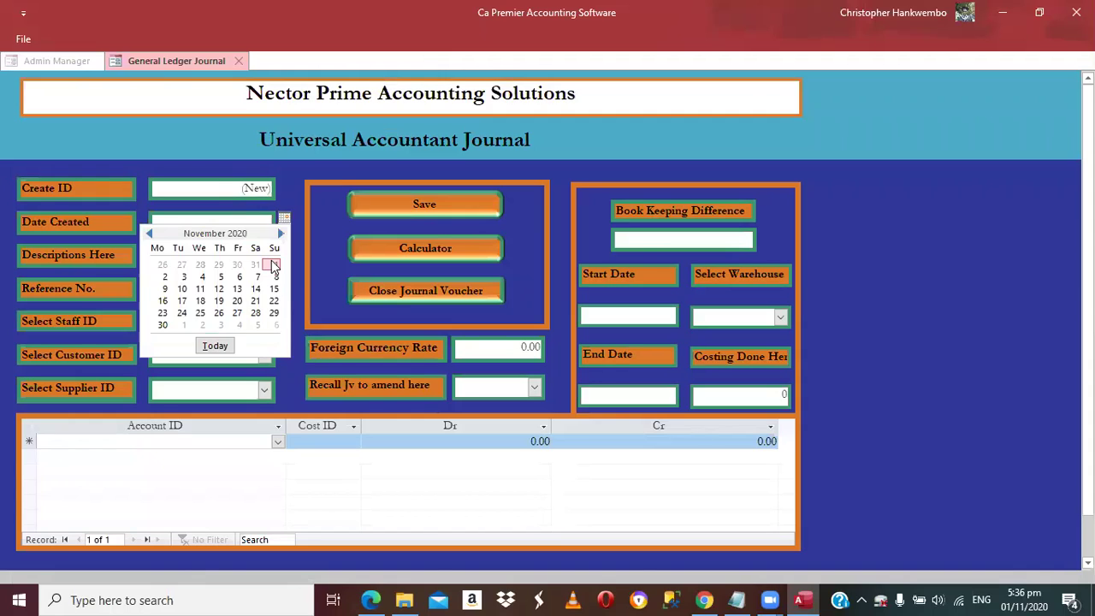
click(274, 265)
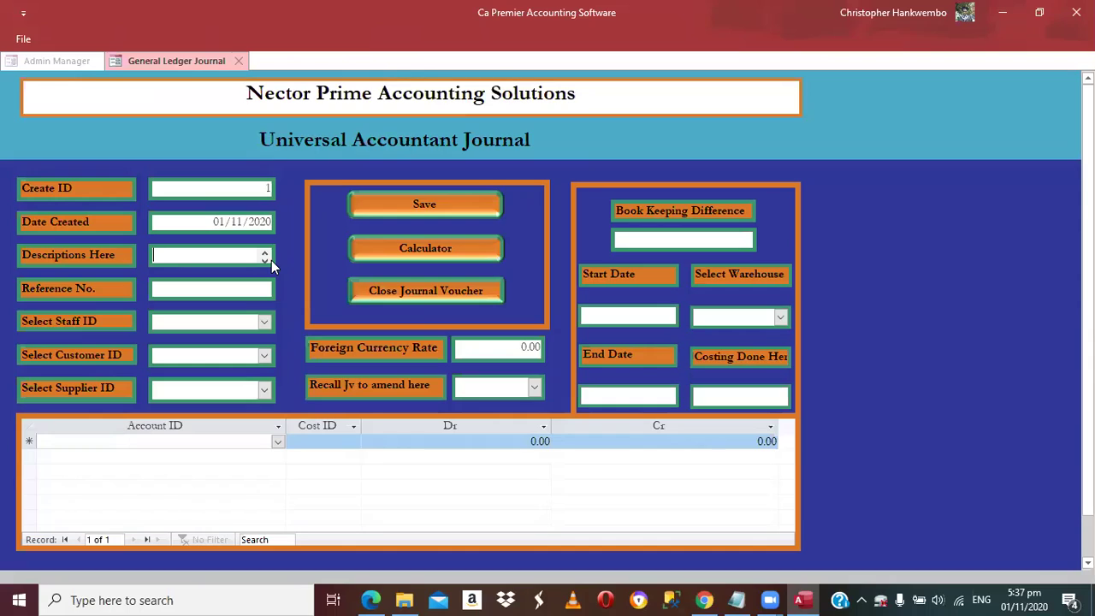
Enter the client's name as the journal description and 001 as the reference number
text(Mr Mwanza)
key(Tab)
text(001)
key(Tab)
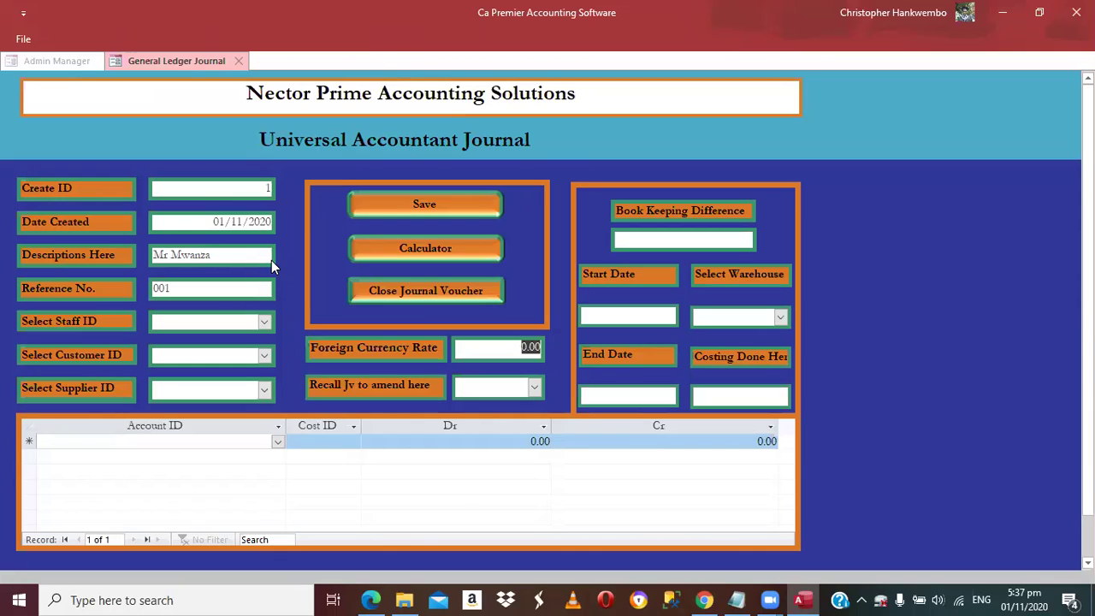
Set the journal's foreign currency rate to 1 and select Cash Sales as the customer
text(1)
key(Tab)
key(Tab)
key(alt+Down)
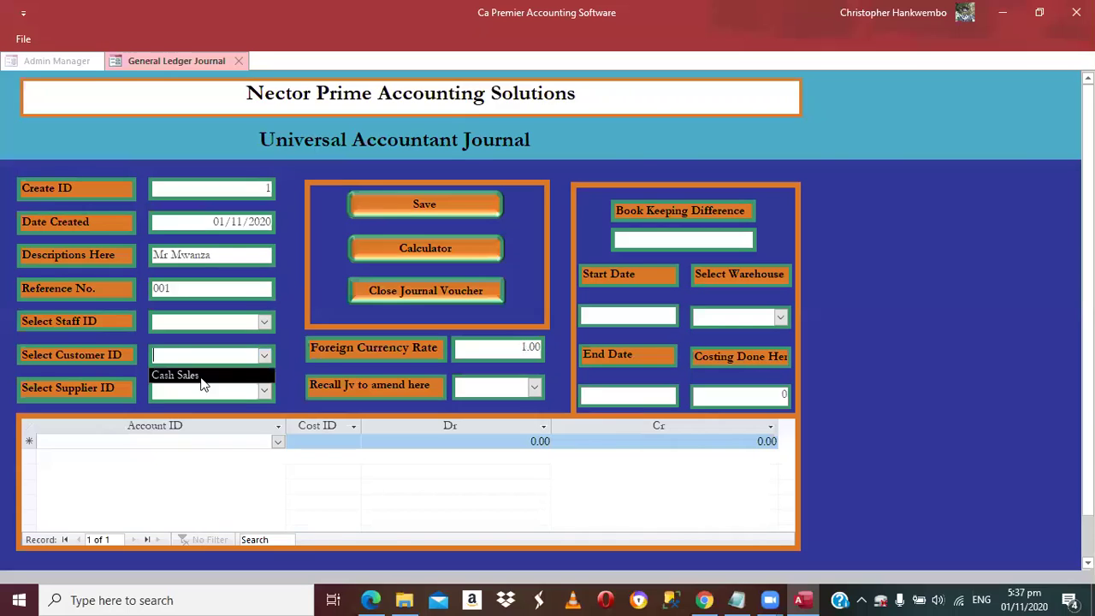
key(Tab)
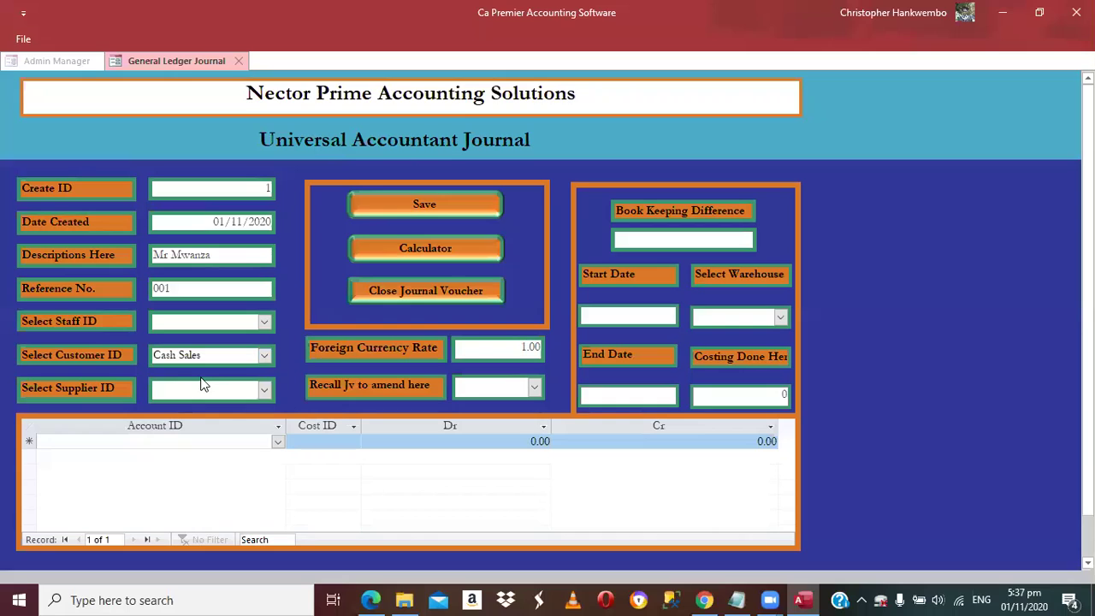
Add a Cash Book line to the journal with a debit of 500 and no cost ID
click(277, 443)
text(cas)
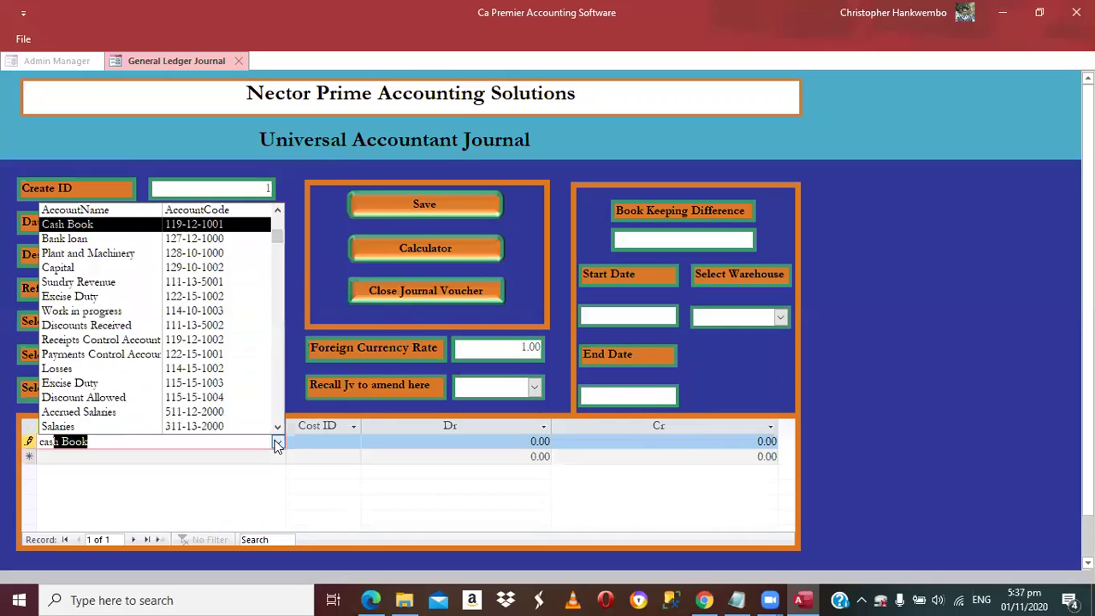
text(h)
key(Tab)
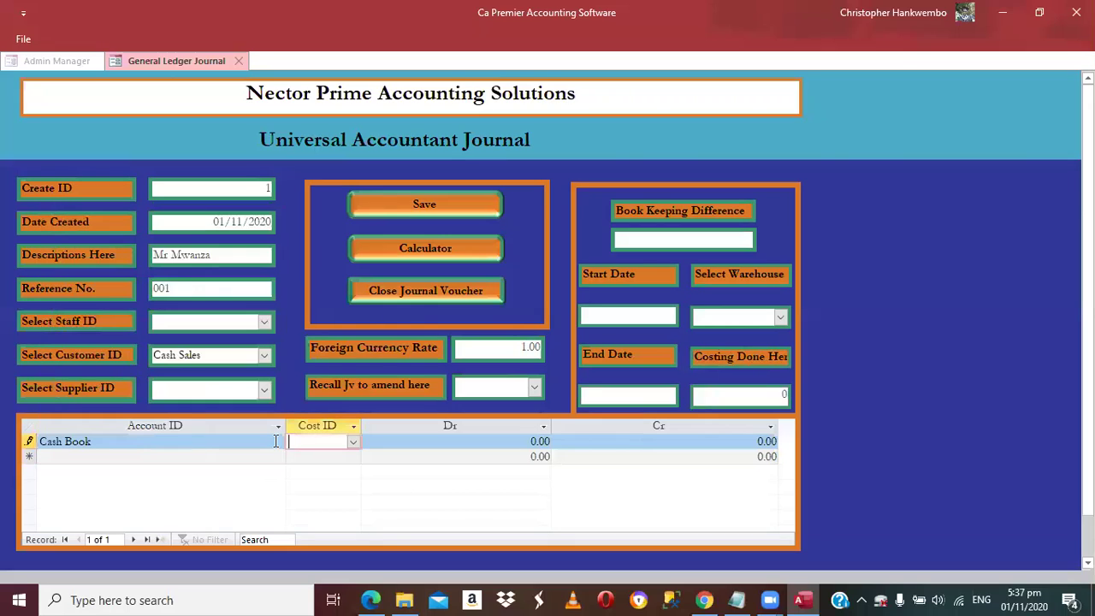
click(353, 442)
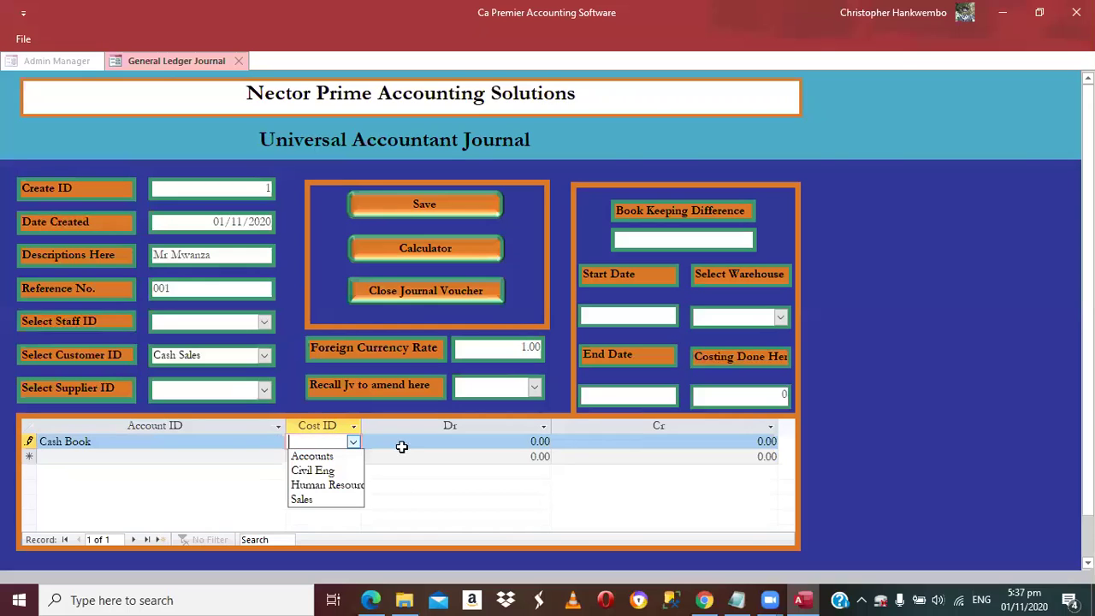
key(Tab)
text(5)
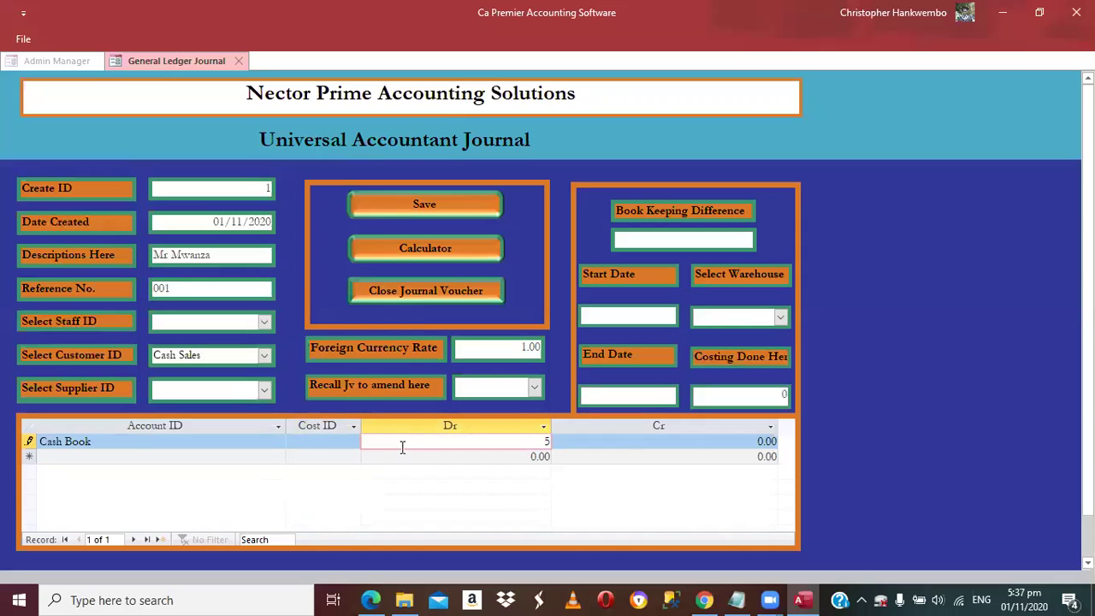
text(00)
key(Tab)
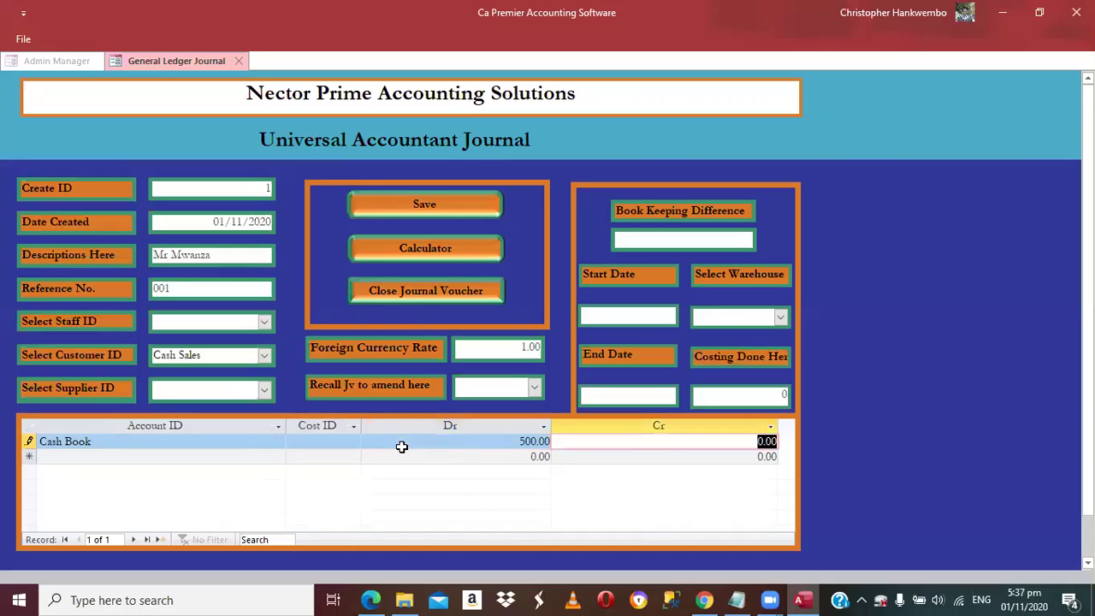
key(Tab)
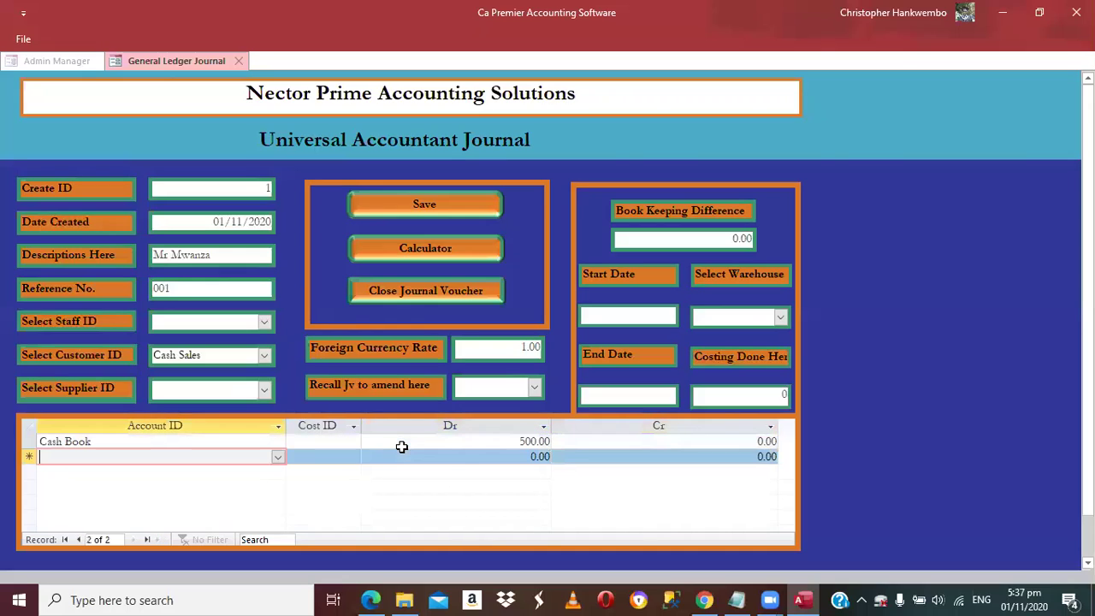
Add a Debtors Control line to the journal with a credit of 500
click(279, 457)
text(debtors Control)
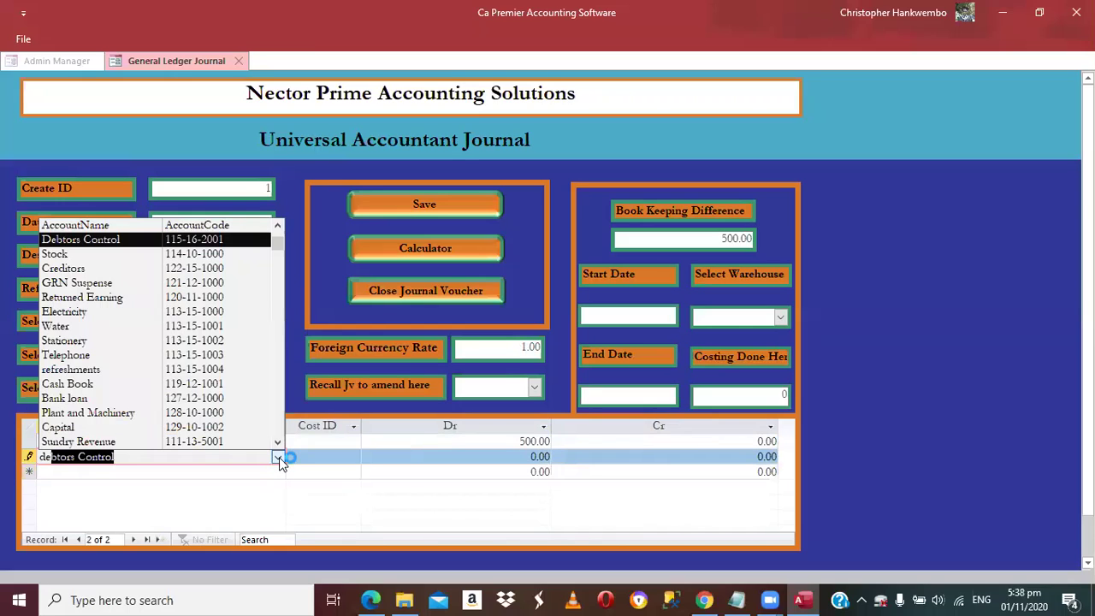
key(Tab)
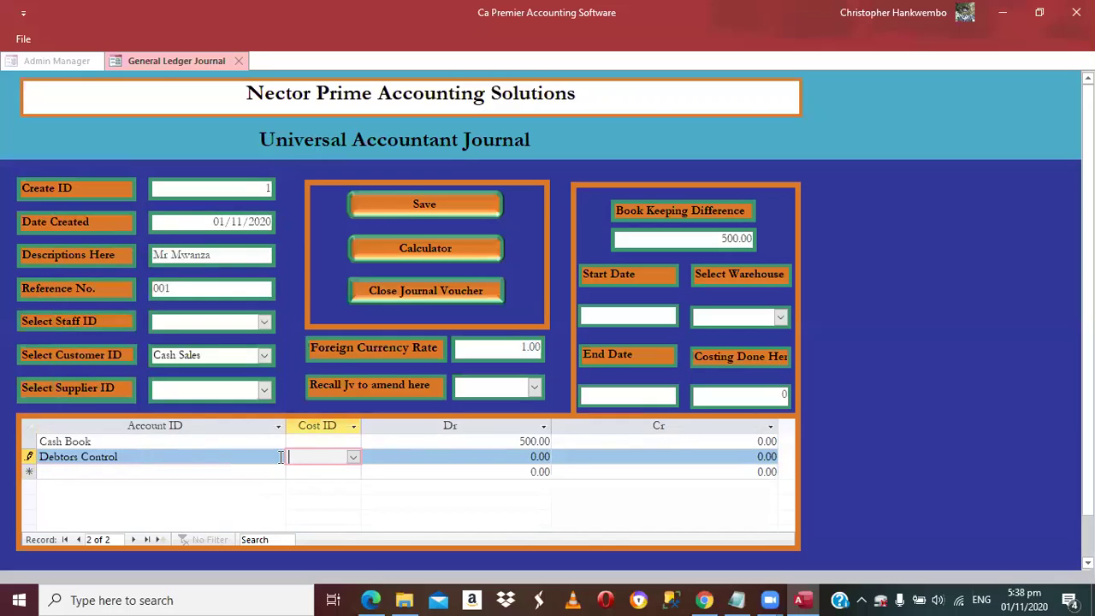
key(Tab)
key(Tab)
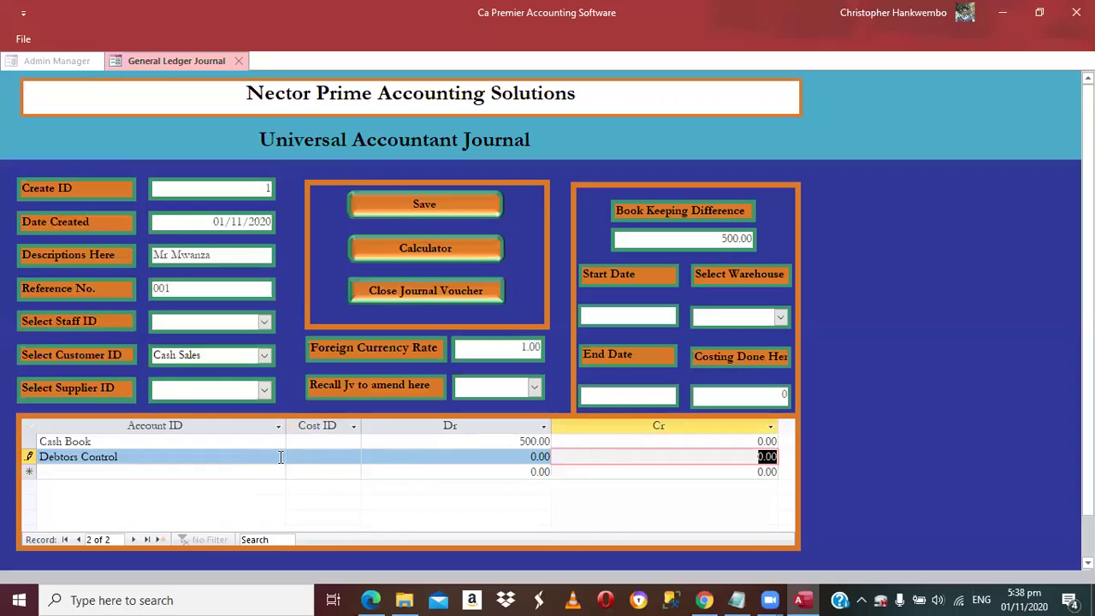
text(500)
key(Tab)
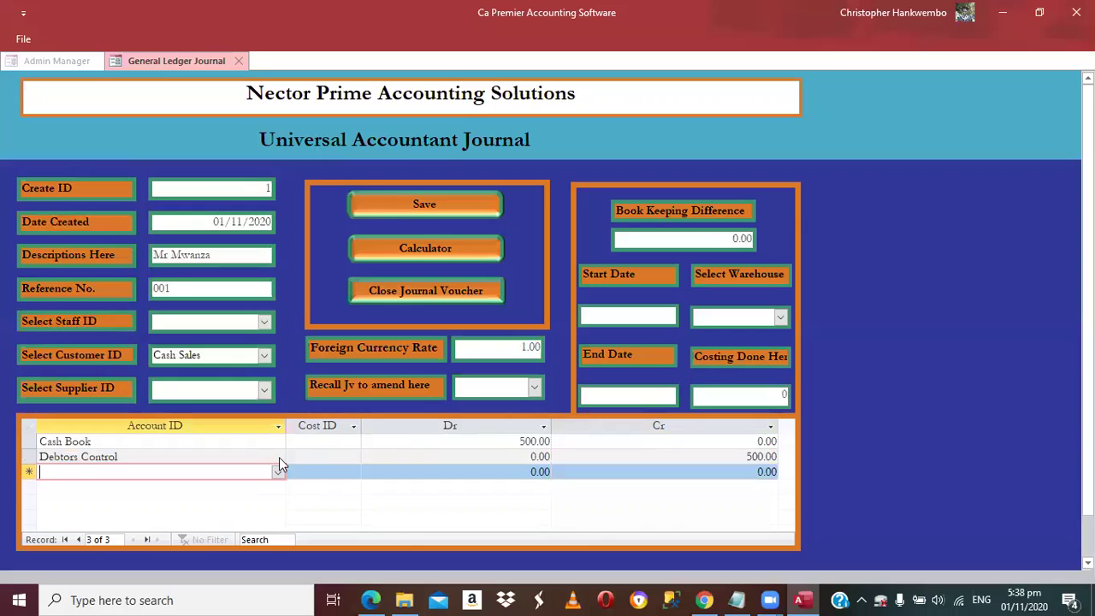
Save the balanced journal and recall journal voucher 1 for amendment
click(673, 358)
click(670, 357)
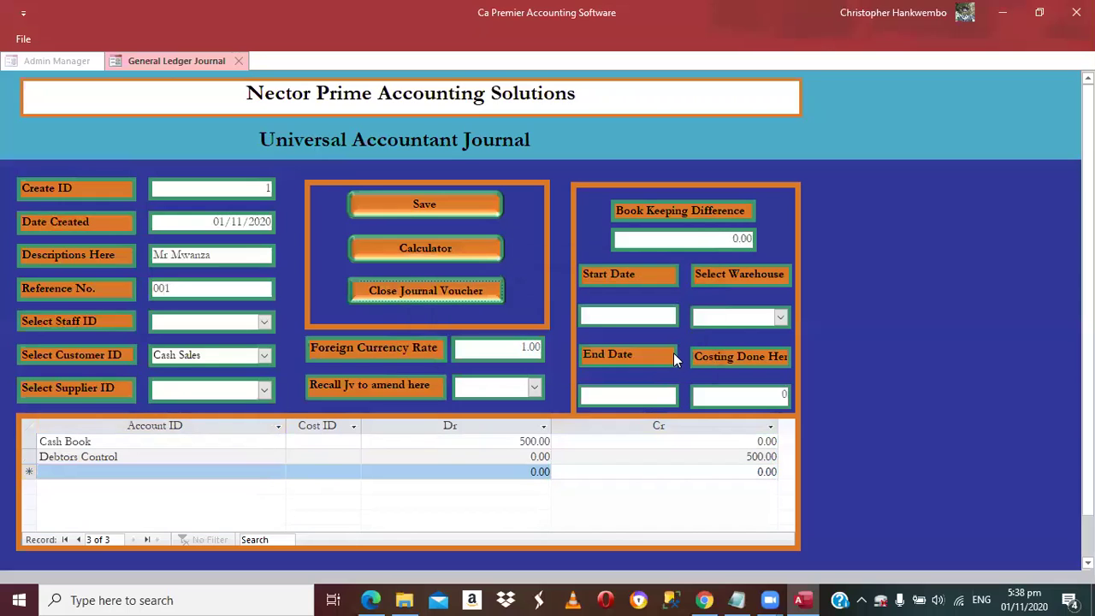
click(430, 210)
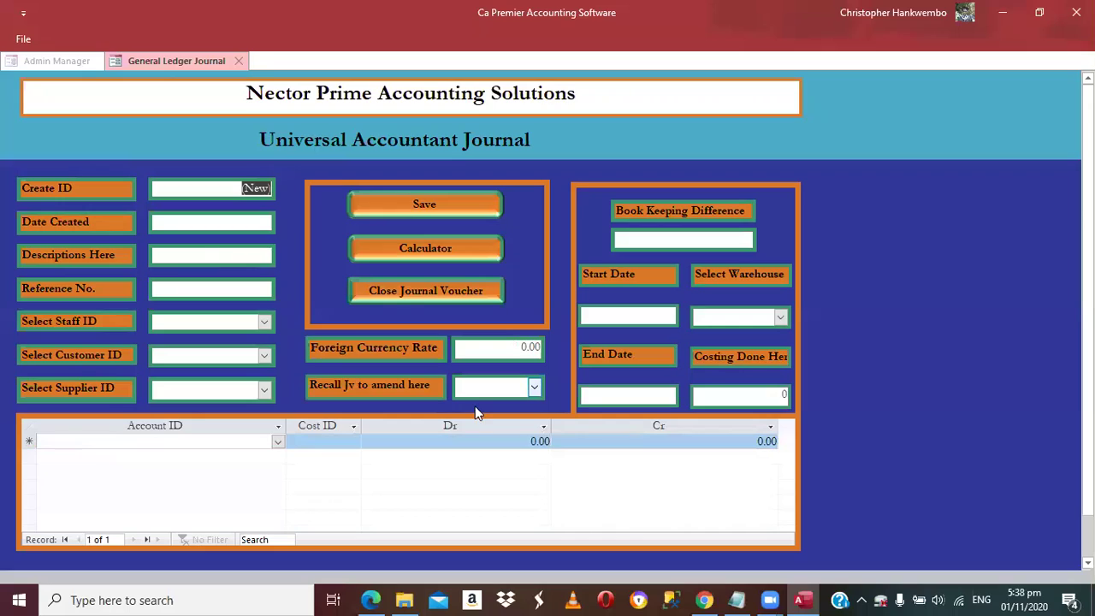
text(1)
key(Return)
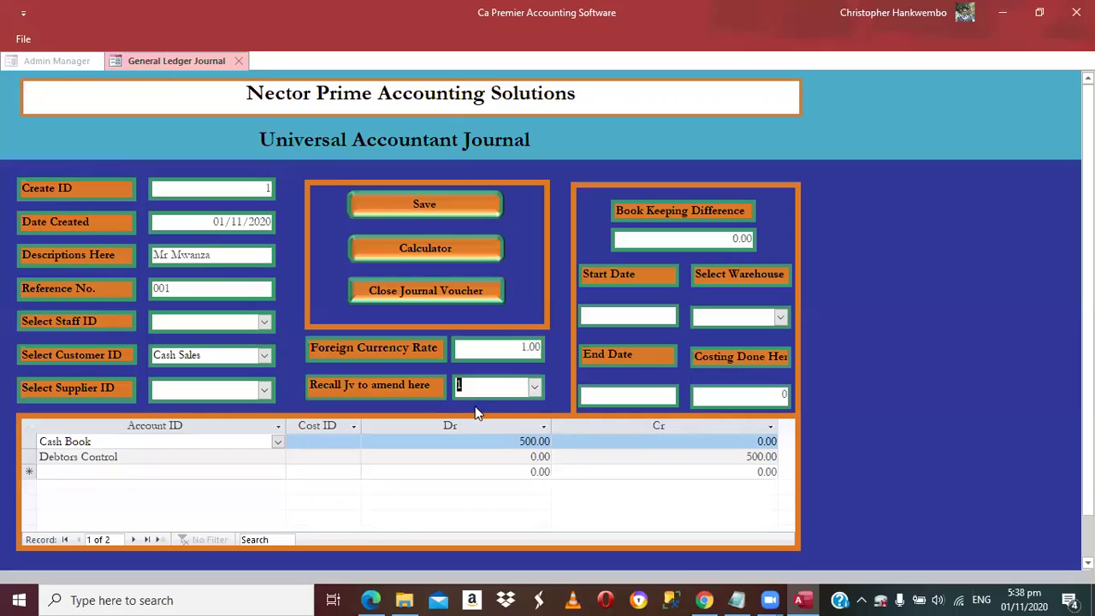
Assign cost ID Accounts to the Cash Book line and Sales to the Debtors Control line, and save the journal
click(367, 441)
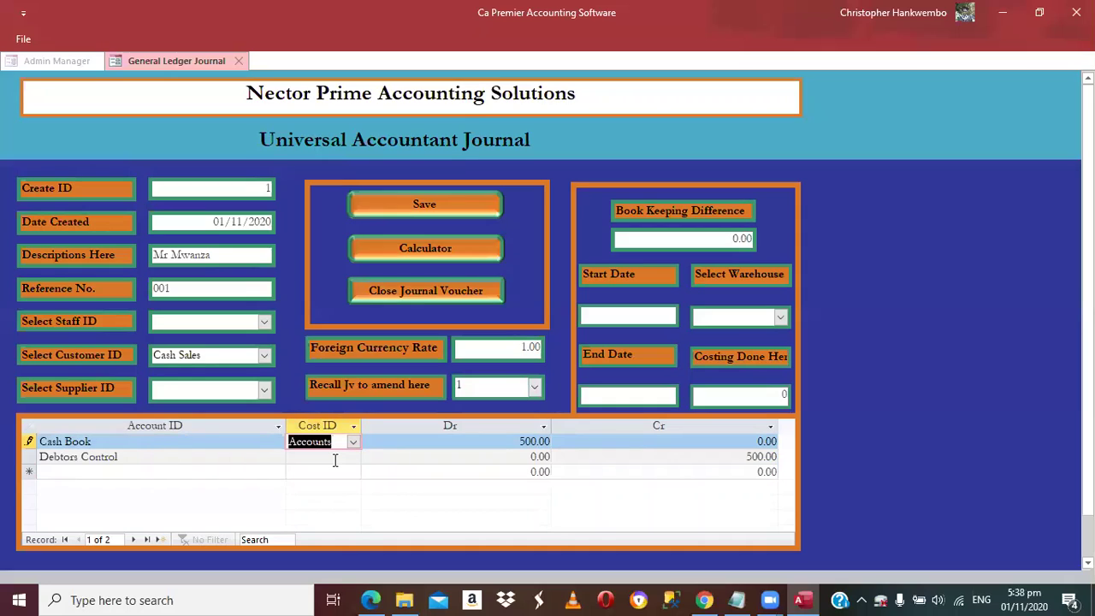
click(352, 456)
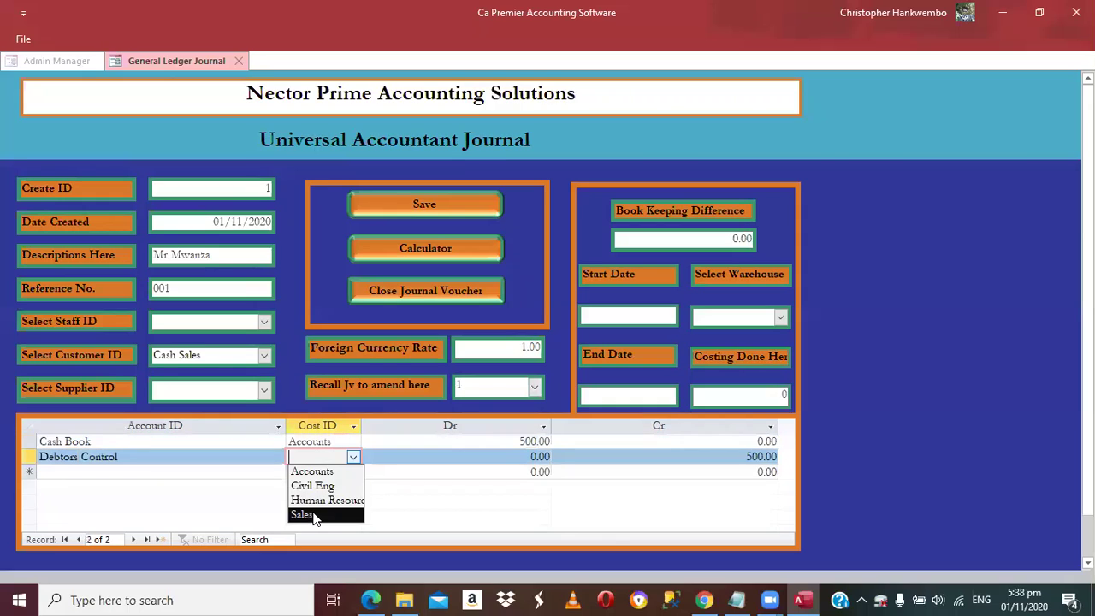
click(307, 515)
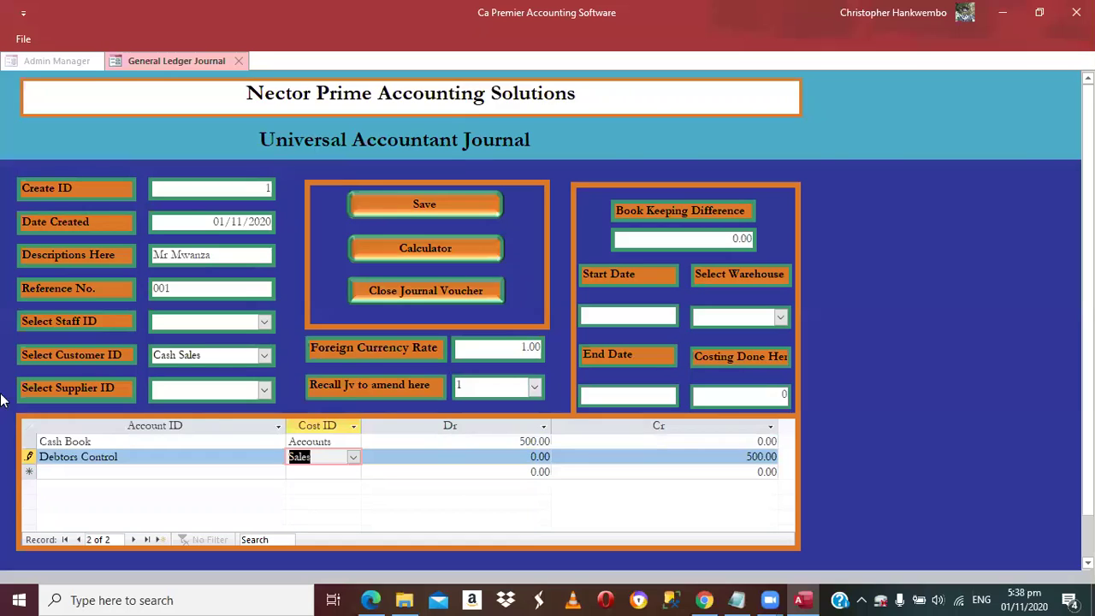
key(Tab)
key(Tab)
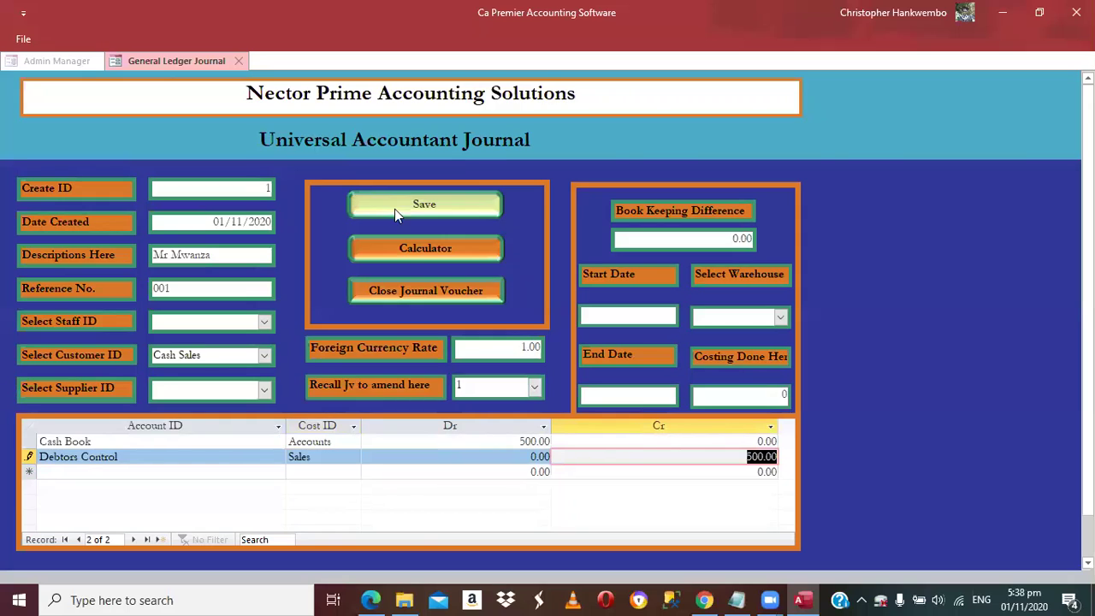
click(409, 247)
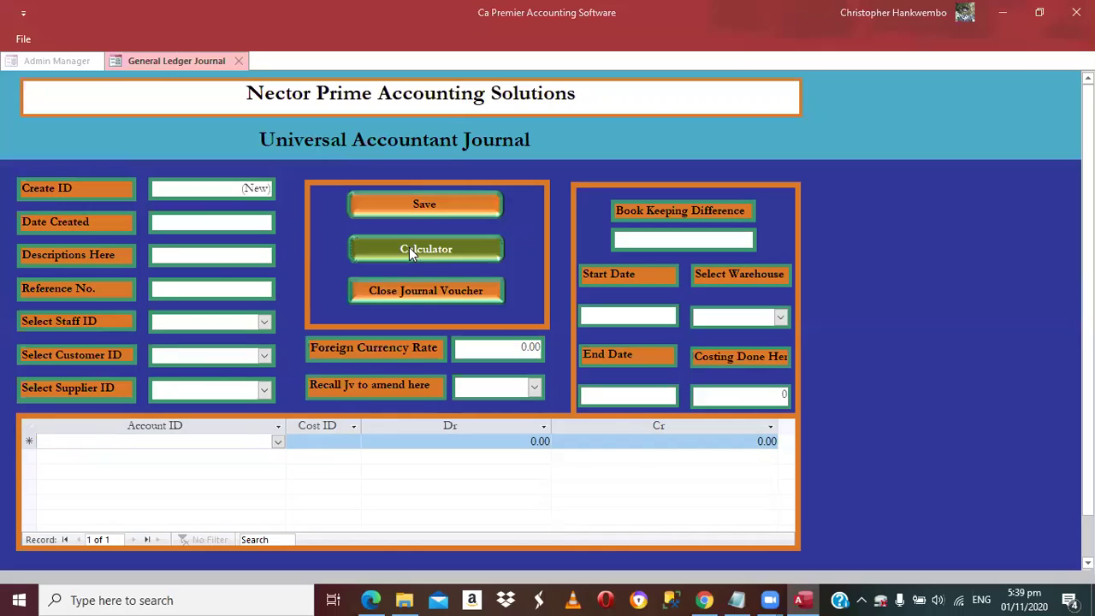
Open the calculator from the journal form, return to the form and close it
click(409, 247)
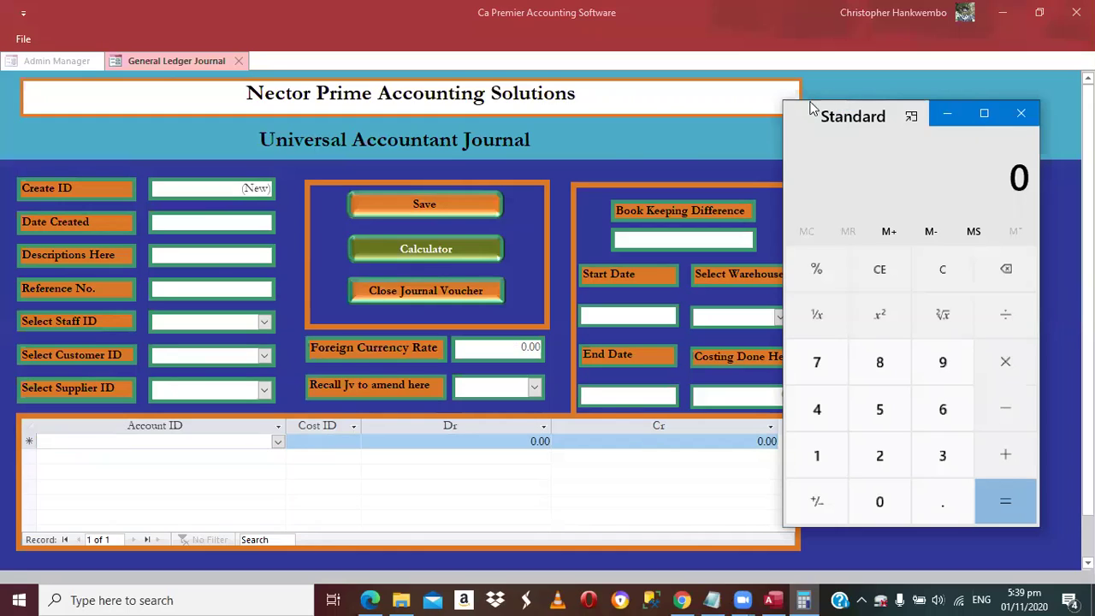
key(alt+Tab)
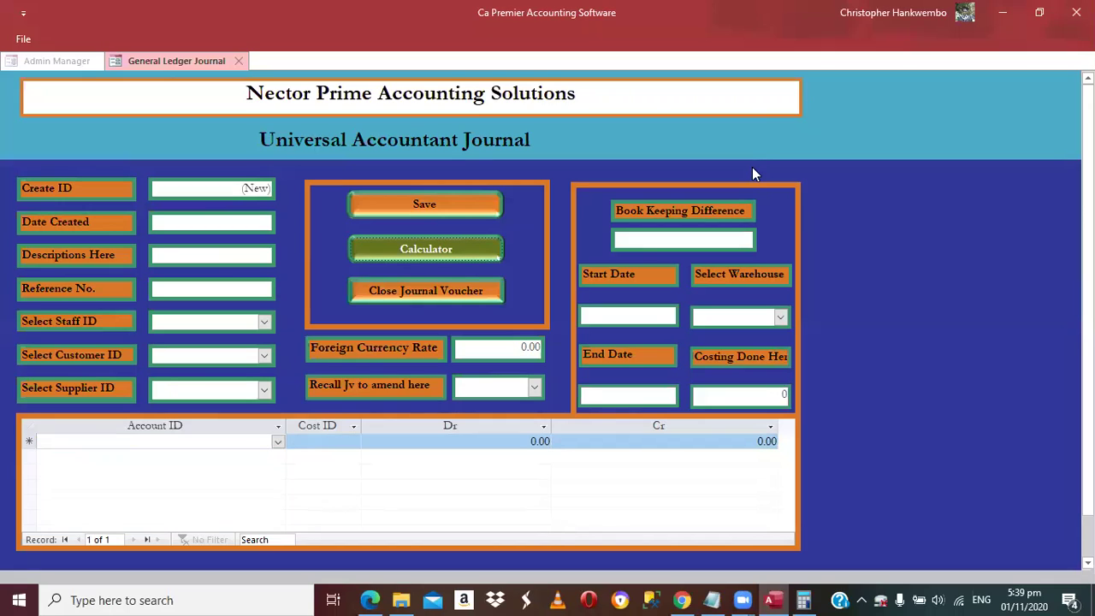
key(ctrl+F4)
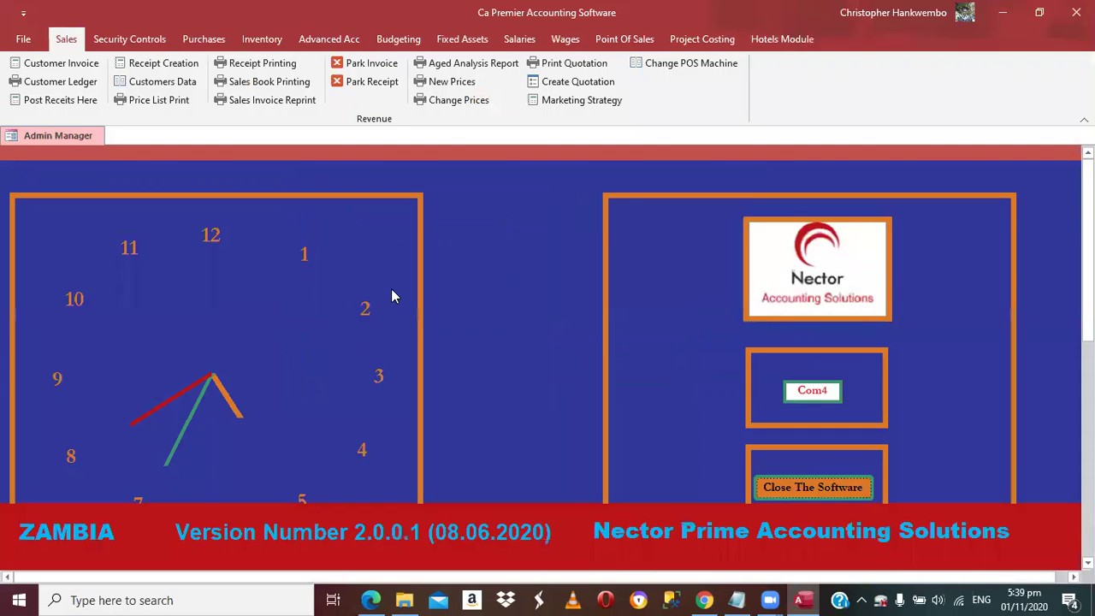
Open the general journal posting form and post journal 1 to the ledger
click(316, 40)
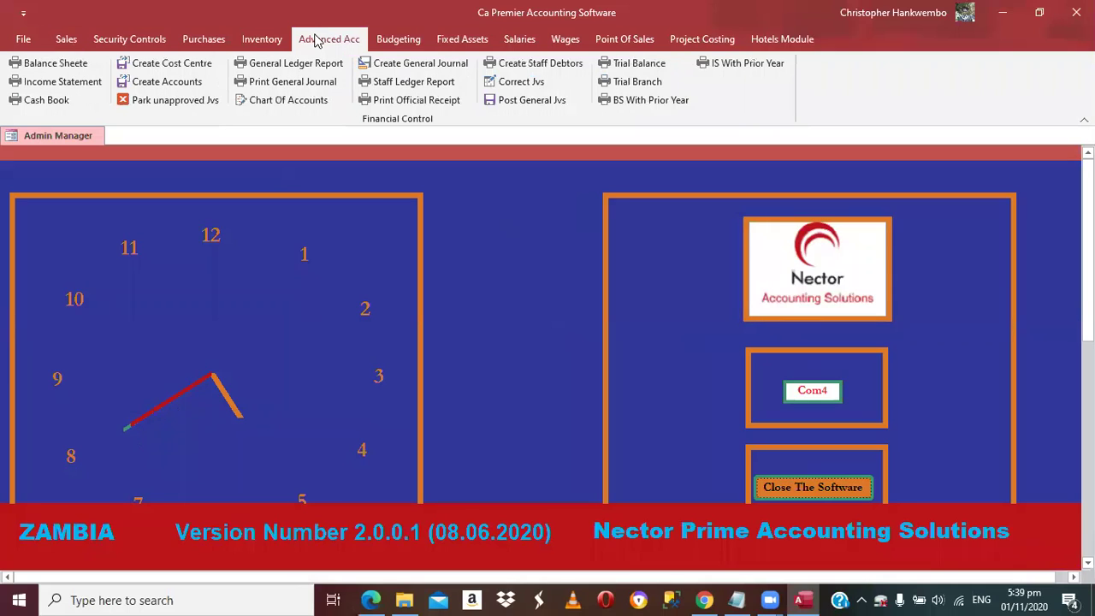
click(530, 103)
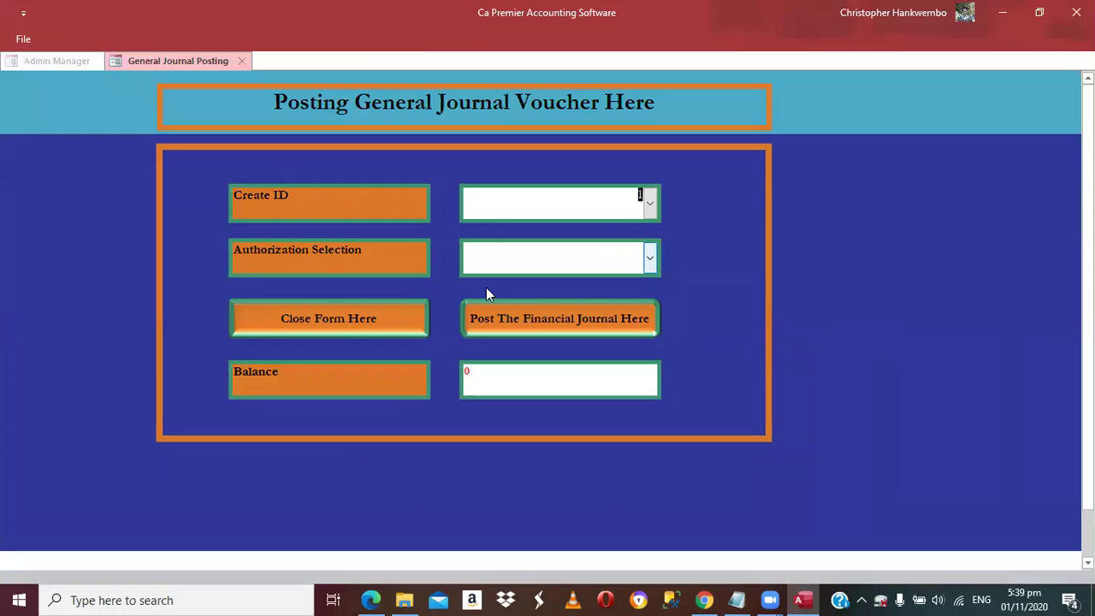
click(541, 324)
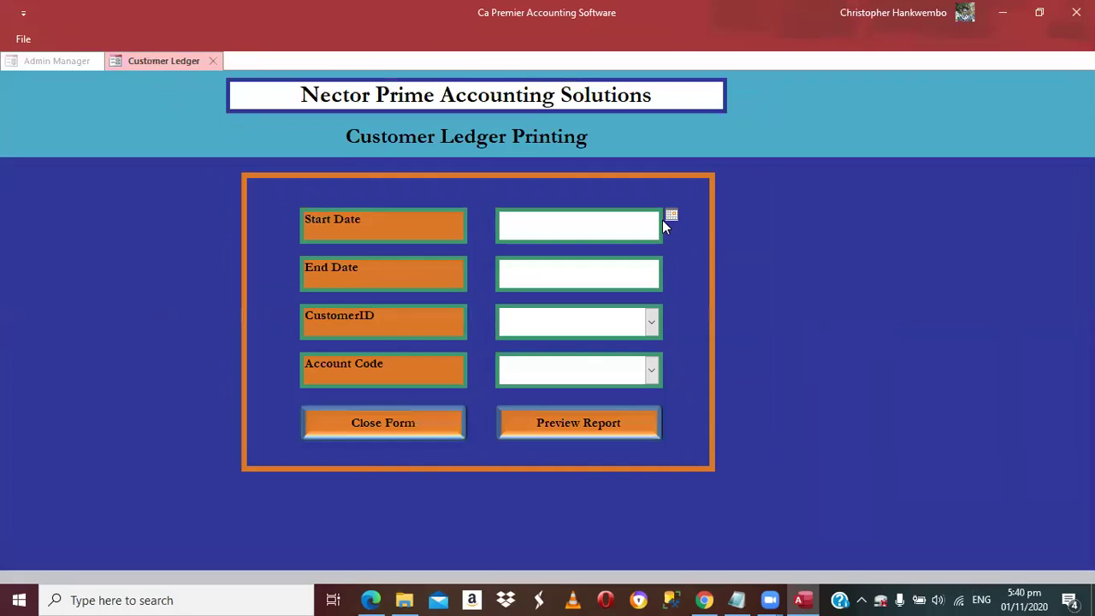
Preview the customer ledger from 01/11/2020 to 01/11/2020 for customer Cash Sales and account Debtors Control
click(671, 216)
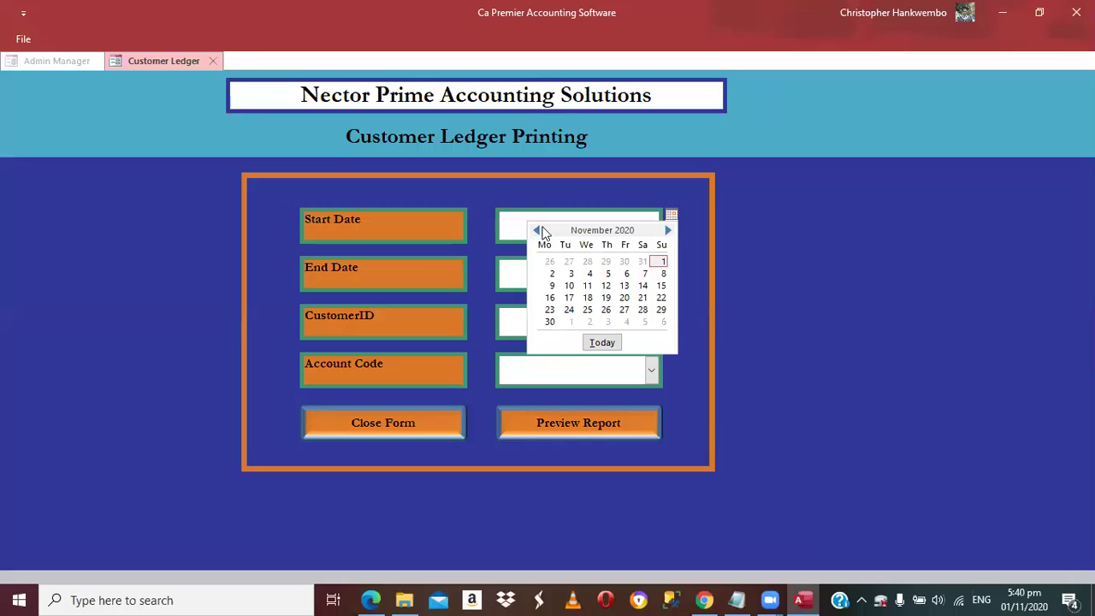
click(664, 270)
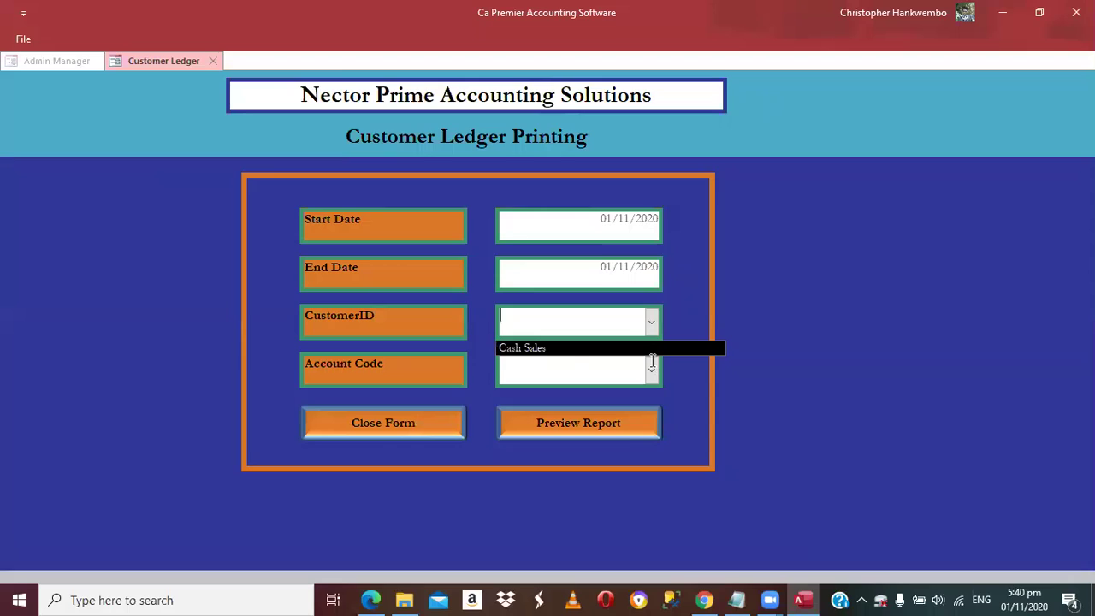
click(566, 364)
text(debtors Control)
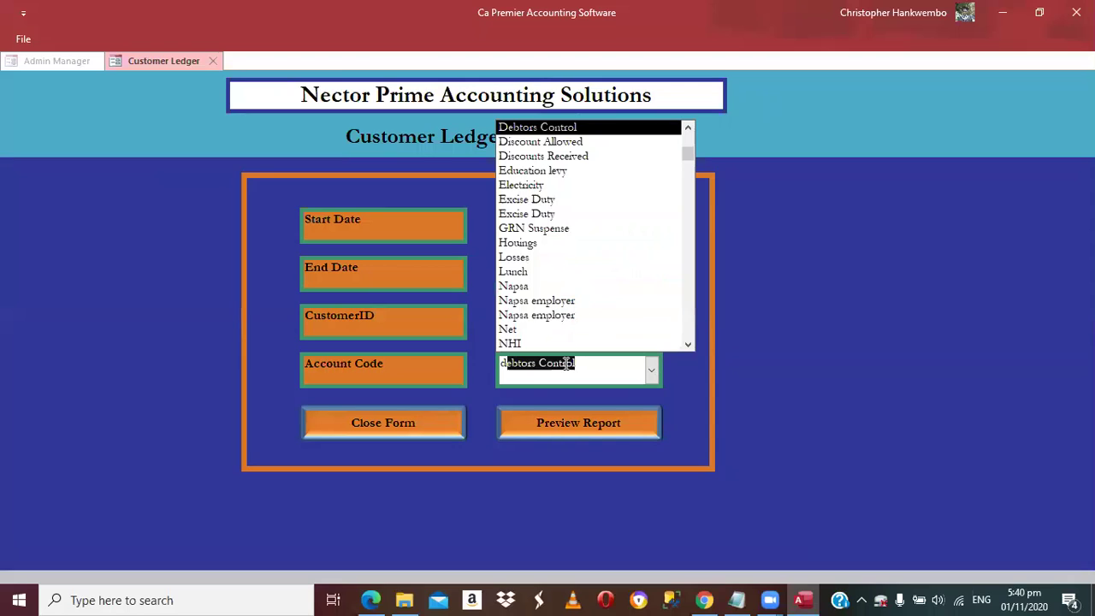
key(Return)
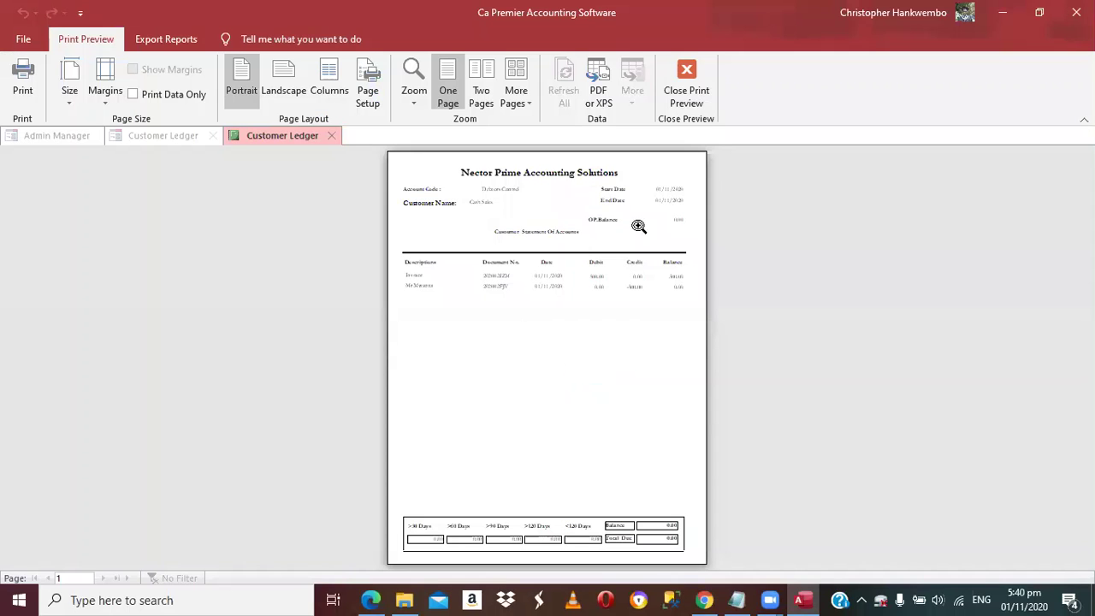
Examine the customer statement's invoice and journal entries, ageing and total due, and close the report and the ledger form
click(636, 224)
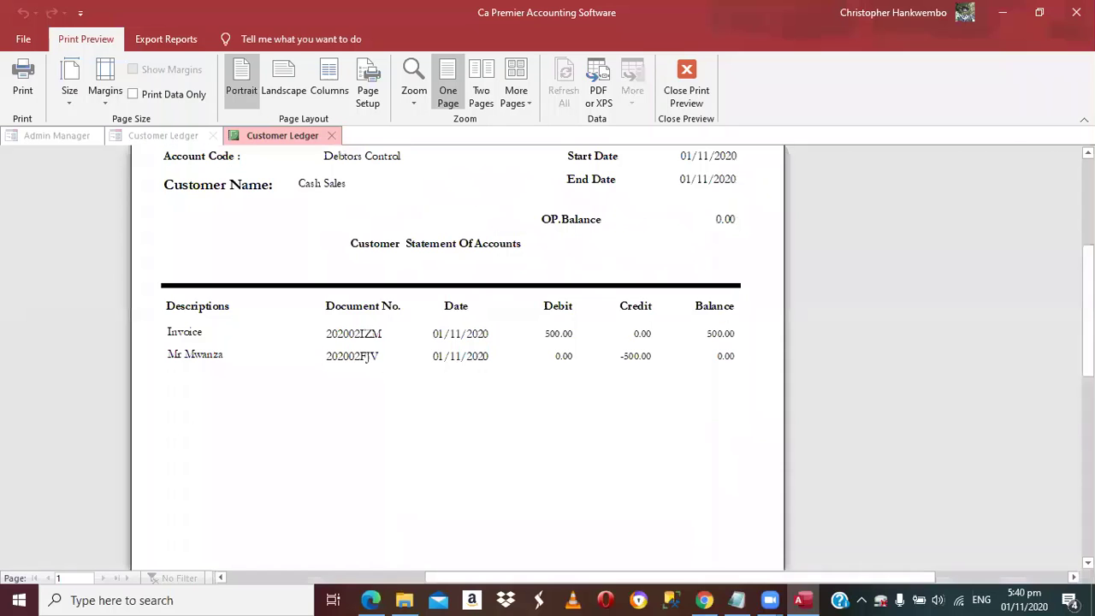
scroll(458, 355, down, 1)
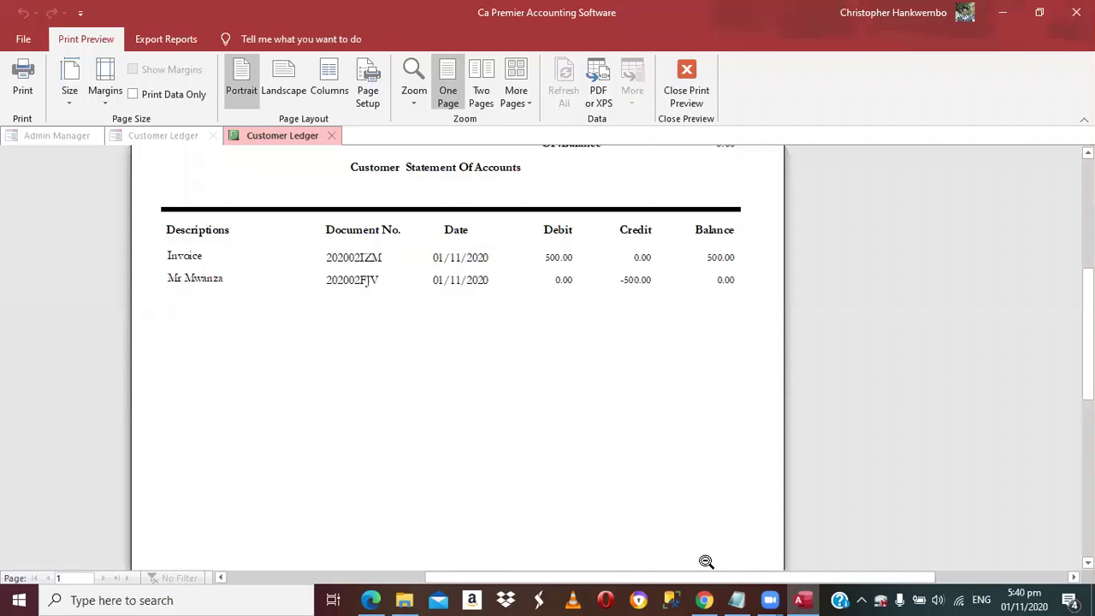
scroll(706, 561, down, 5)
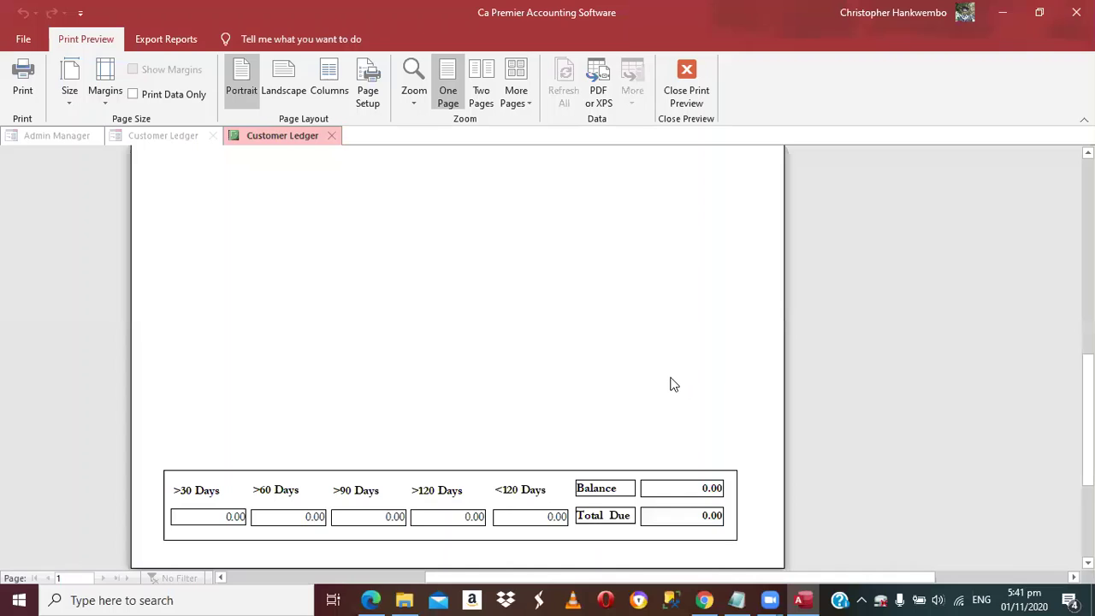
click(674, 111)
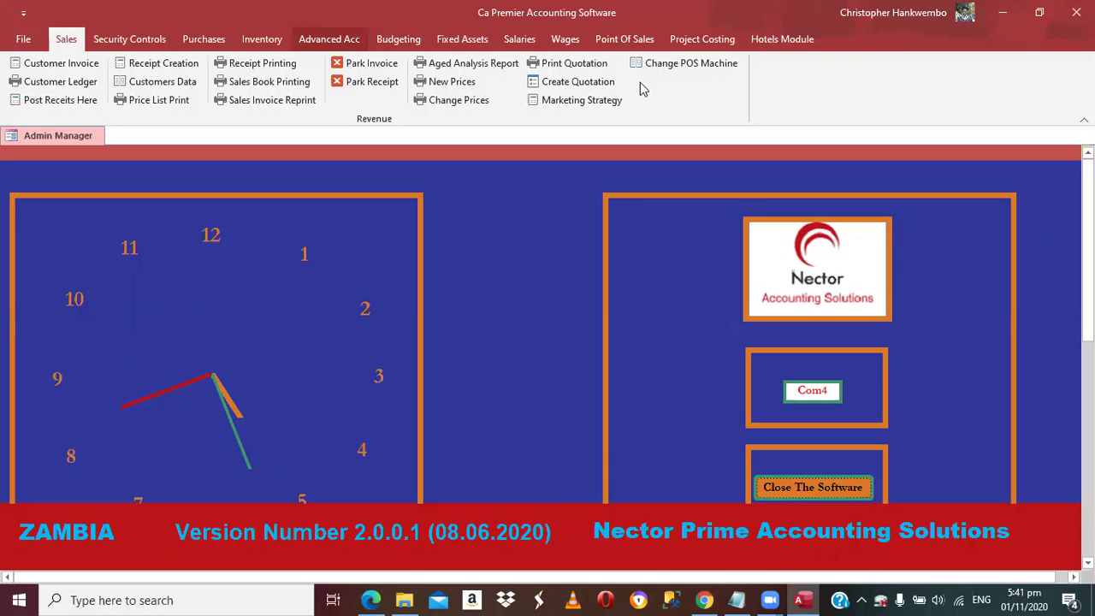
Preview the trial balance report with both month-end dates set to 01/11/2020
scroll(643, 89, down, 4)
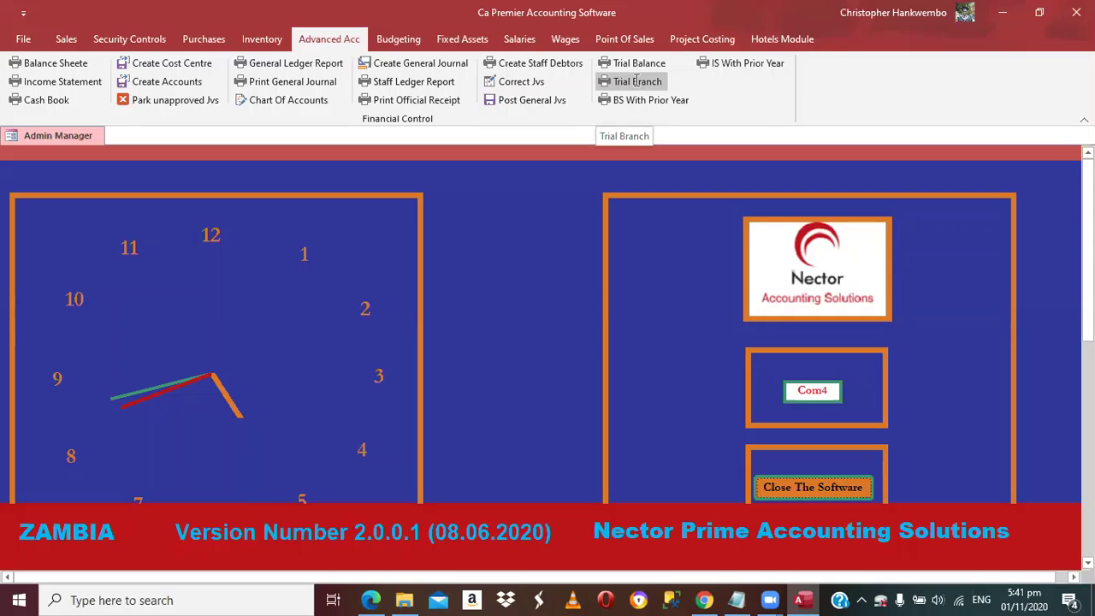
click(637, 81)
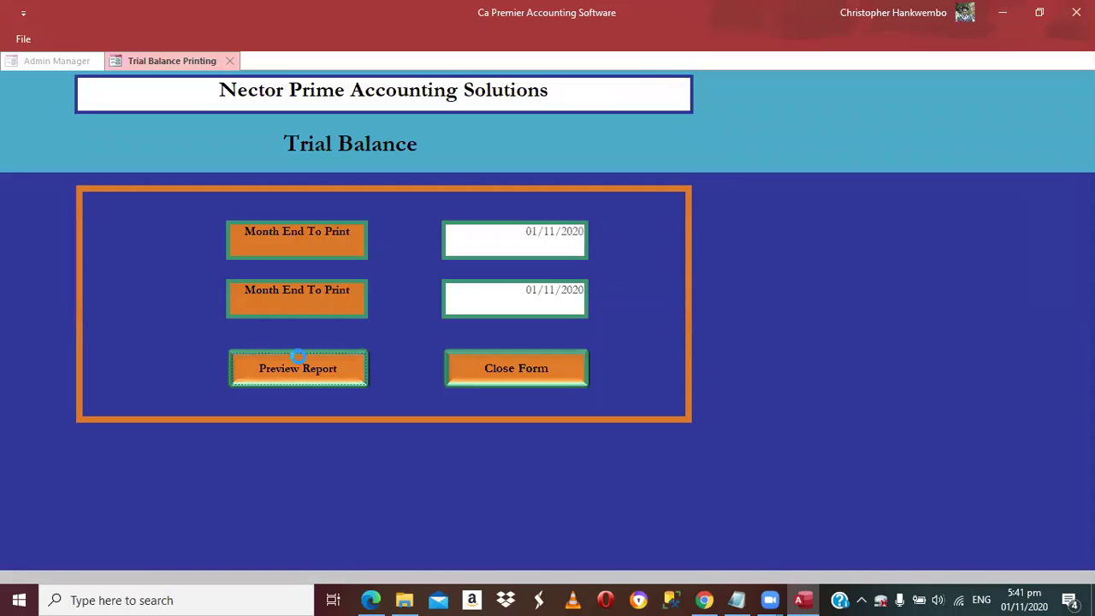
click(291, 369)
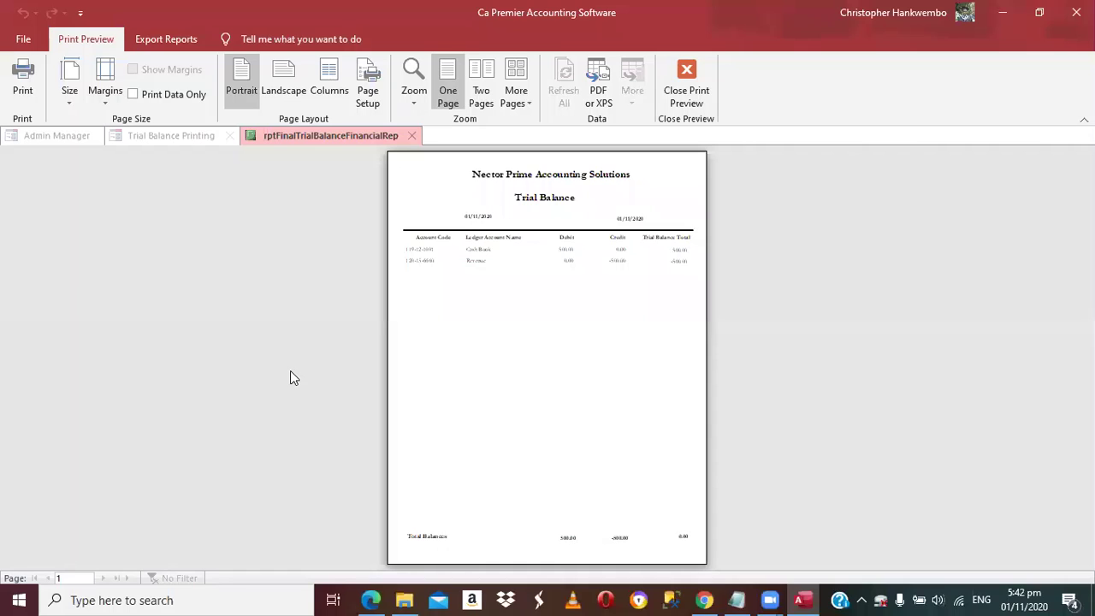
Examine the trial balance's account lines and total balances, and close the report and the trial balance form
click(674, 213)
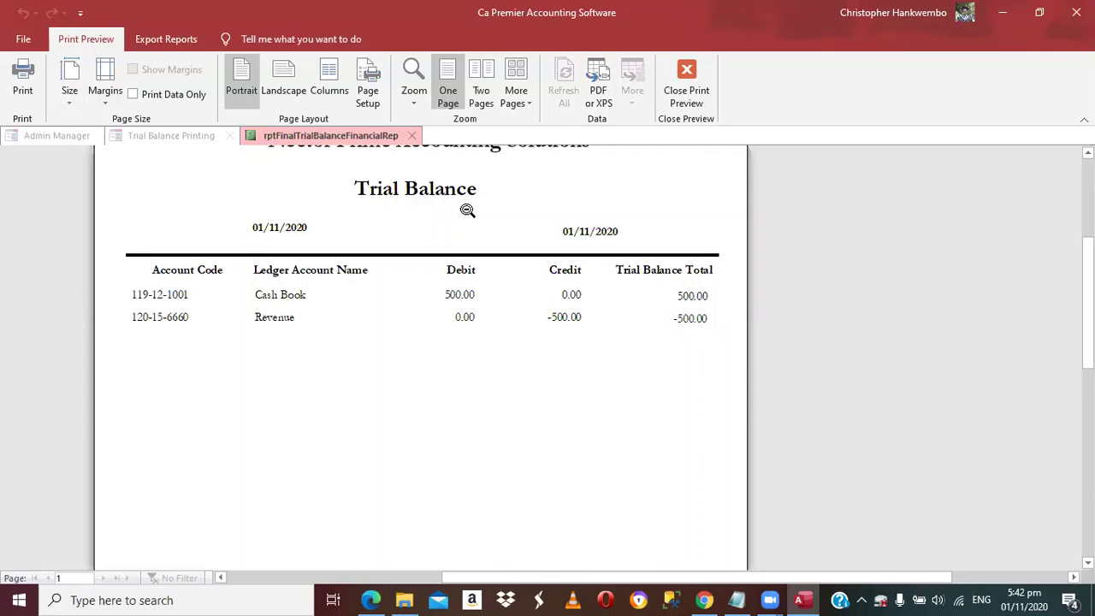
scroll(467, 211, down, 2)
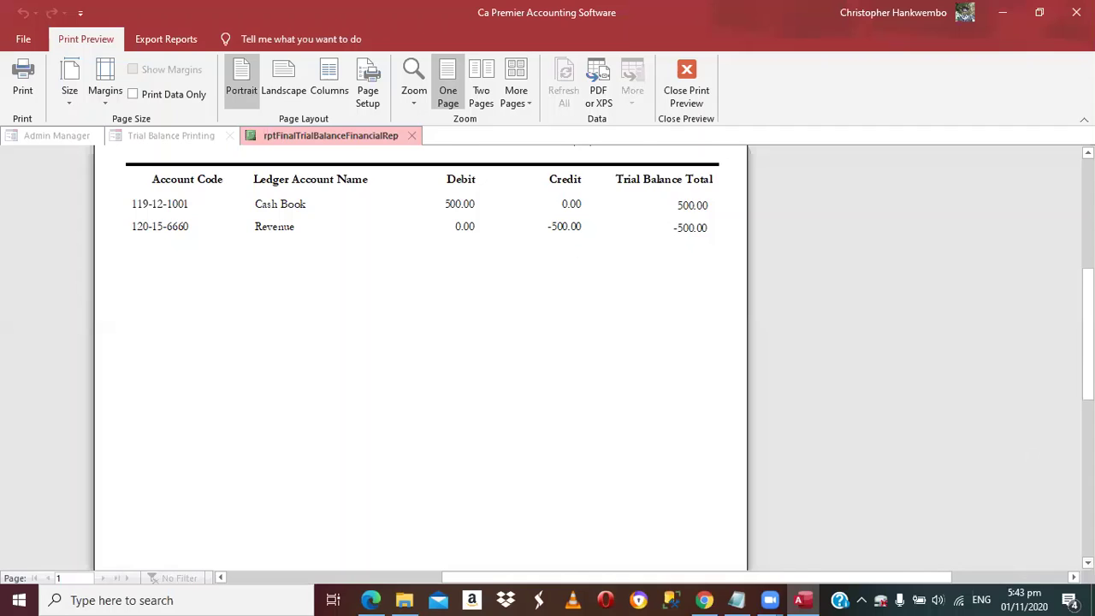
scroll(419, 359, down, 1)
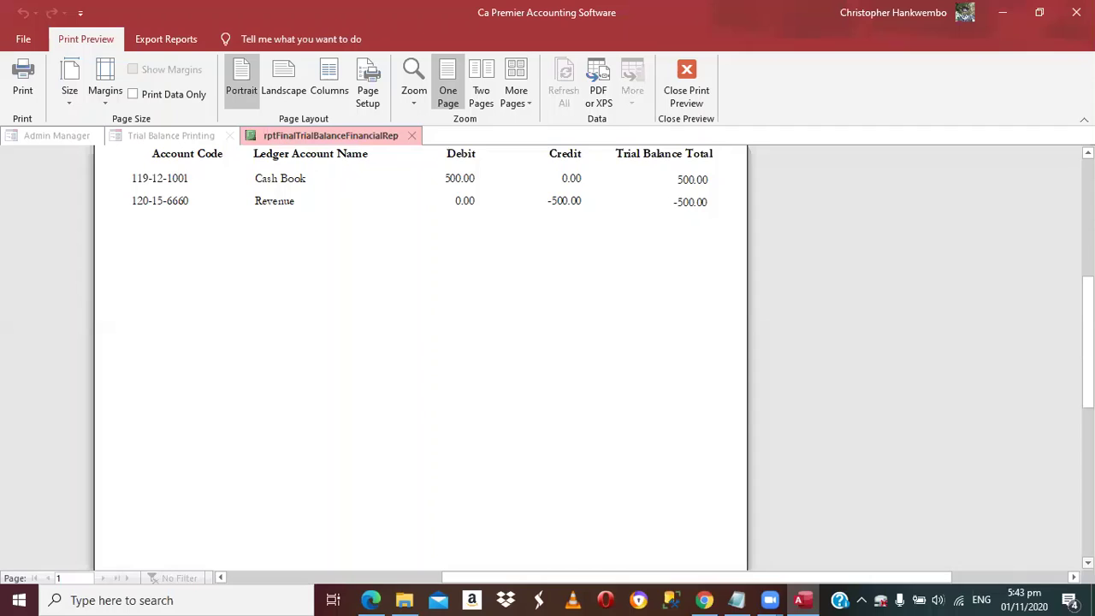
scroll(419, 359, down, 2)
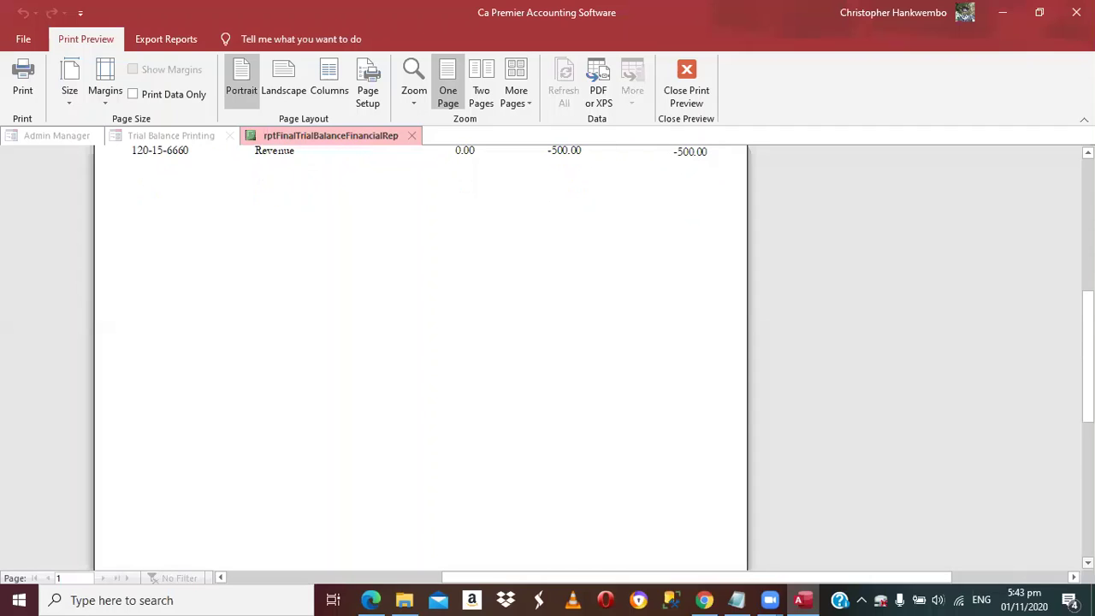
scroll(701, 489, down, 2)
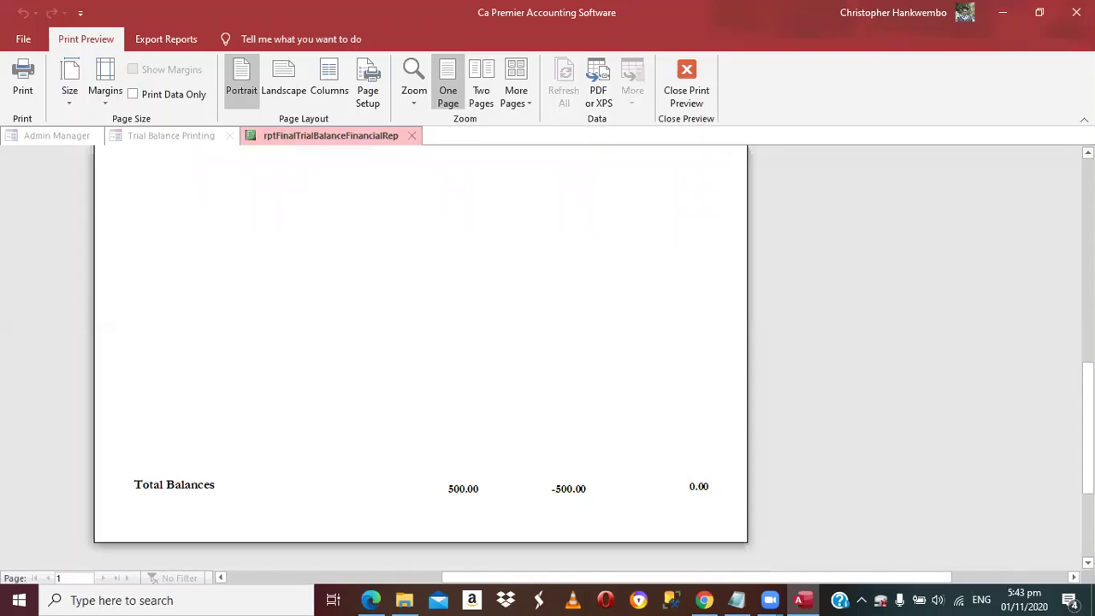
scroll(540, 197, up, 5)
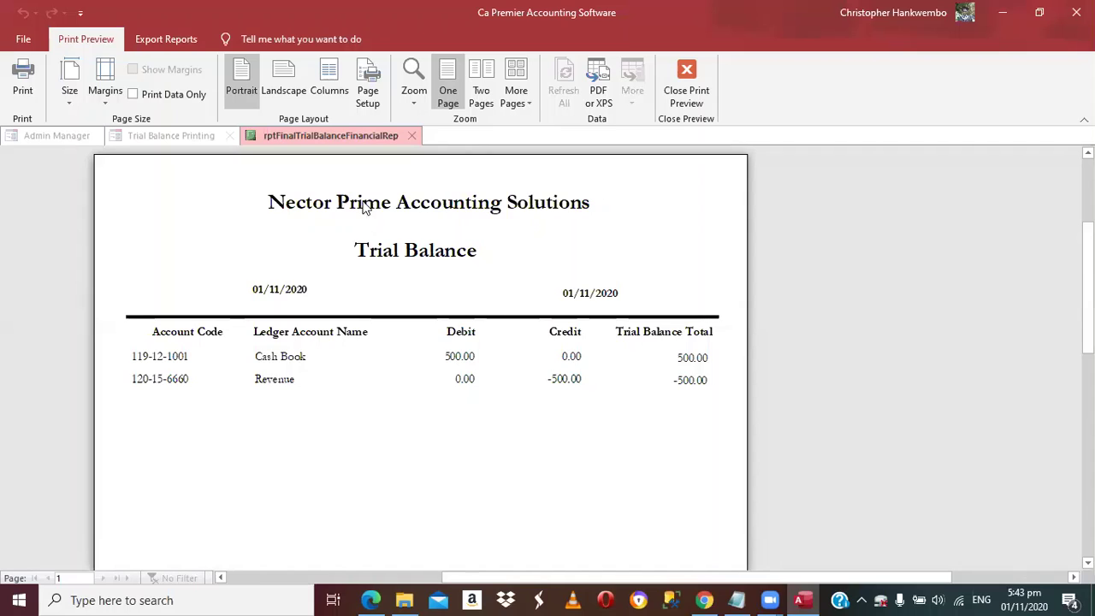
click(684, 94)
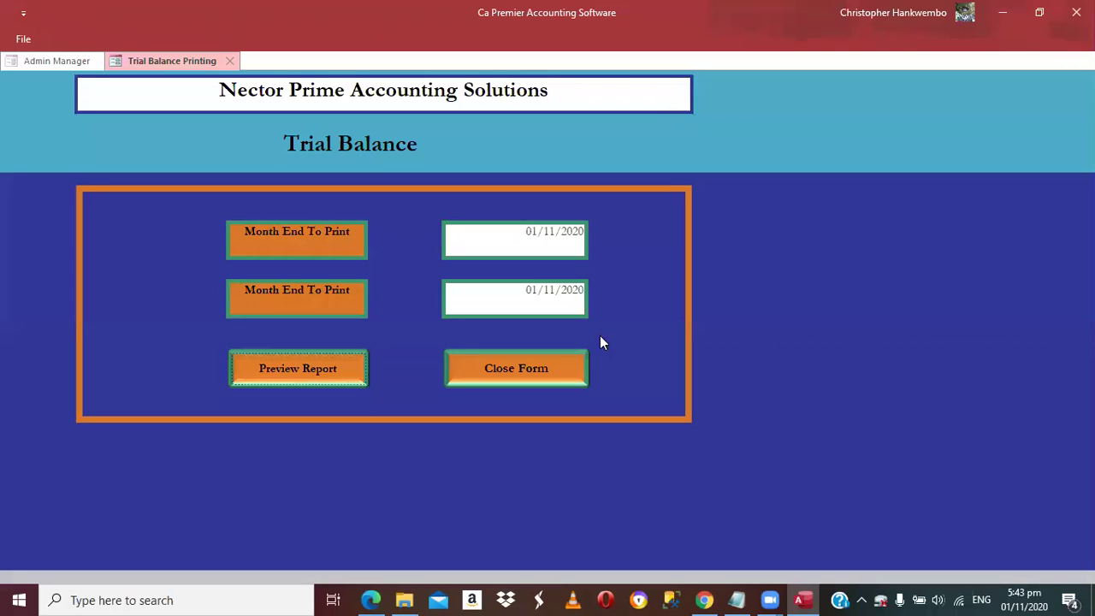
click(495, 368)
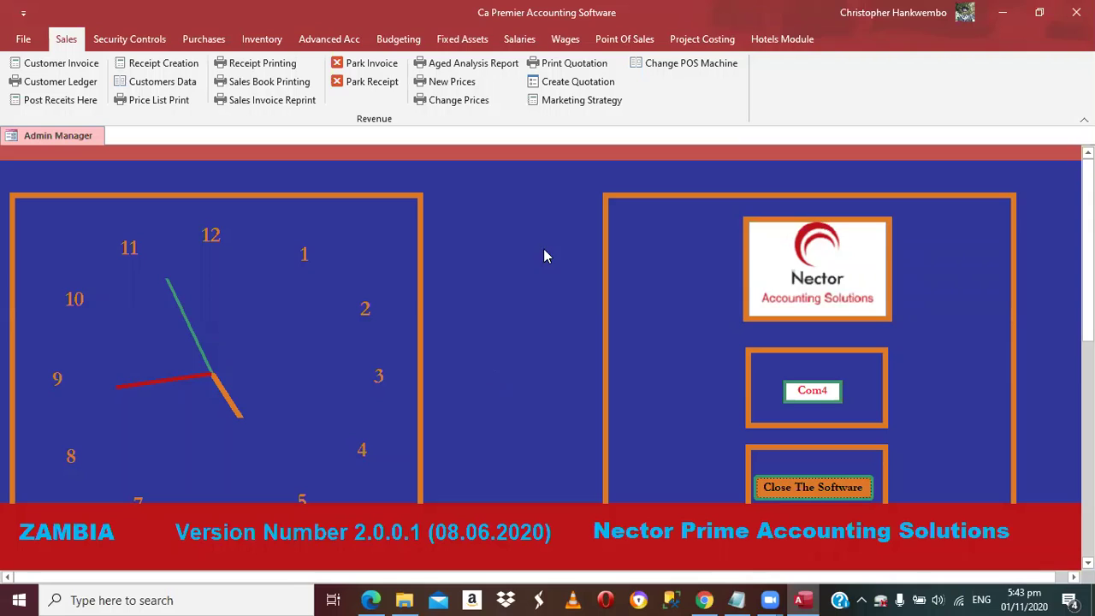
Create a general journal dated 01/11/2020 with description Stationery, reference Expense and foreign currency rate 1
click(325, 40)
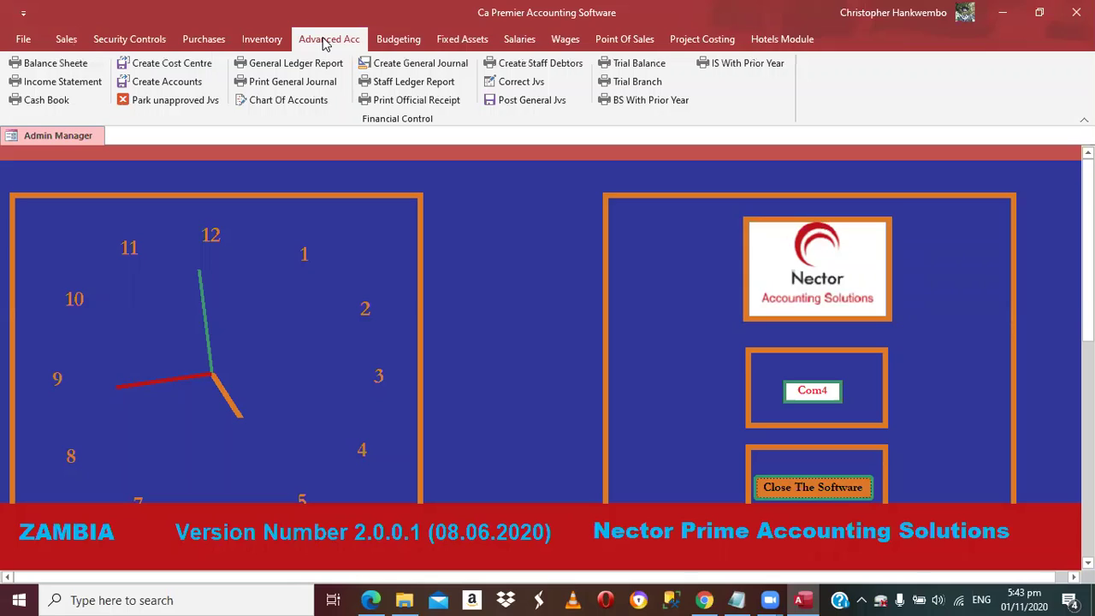
click(418, 67)
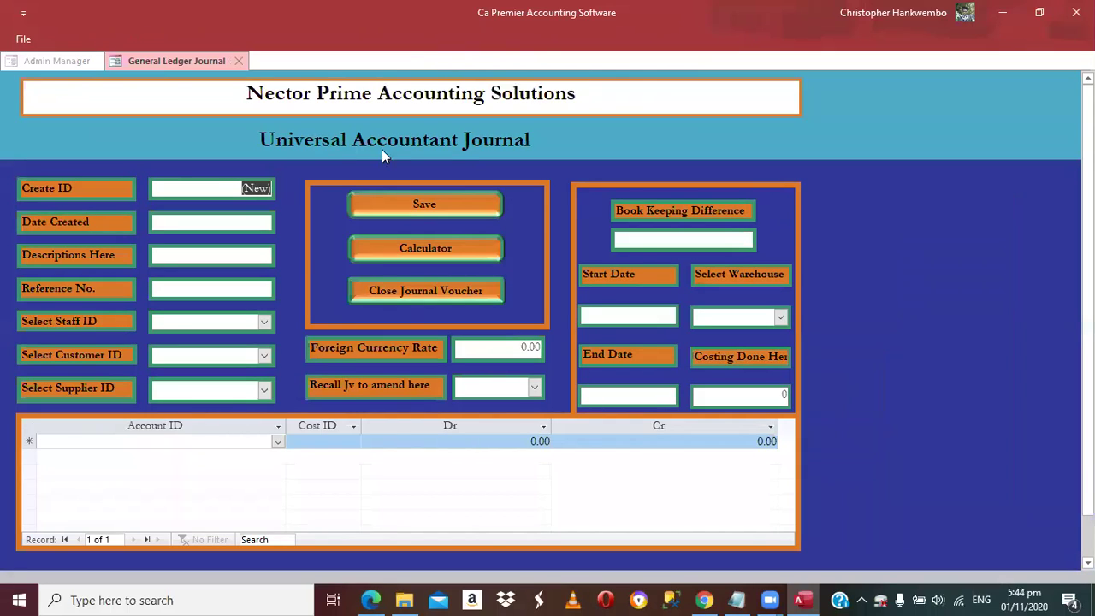
key(Tab)
key(ctrl+semicolon)
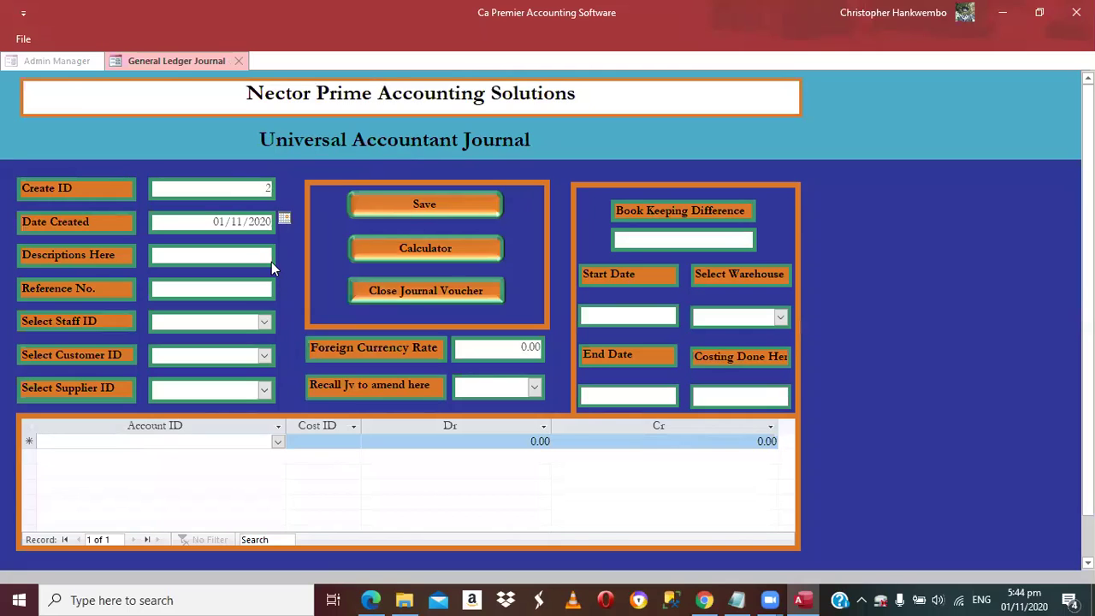
key(Tab)
text(Stationery)
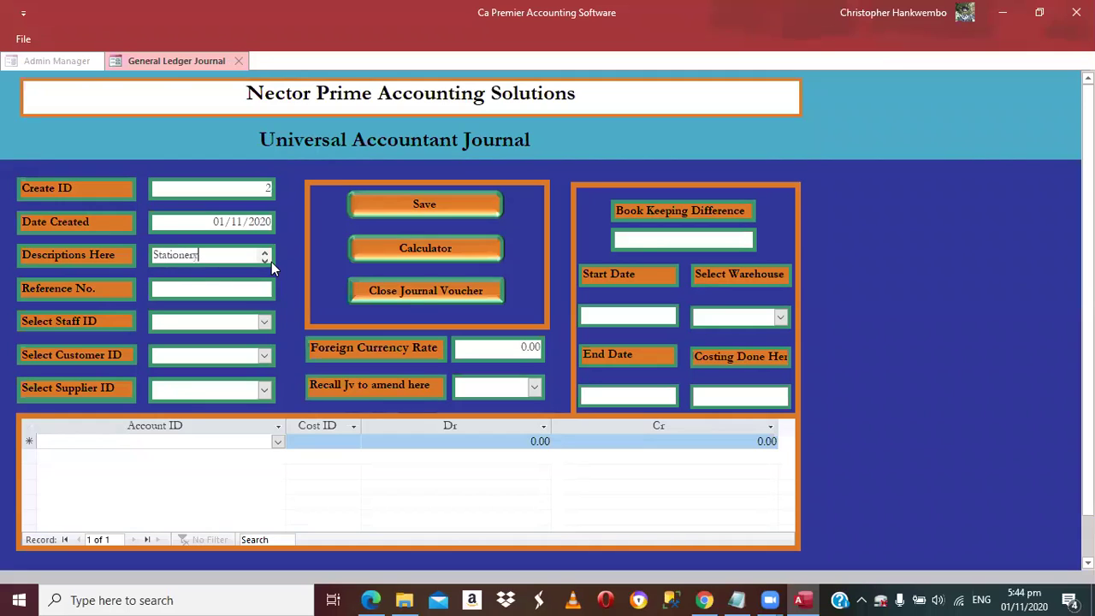
key(Tab)
text(Expense)
key(Tab)
text(1)
key(Tab)
Add a journal line debiting the Stationery account with 45
click(261, 443)
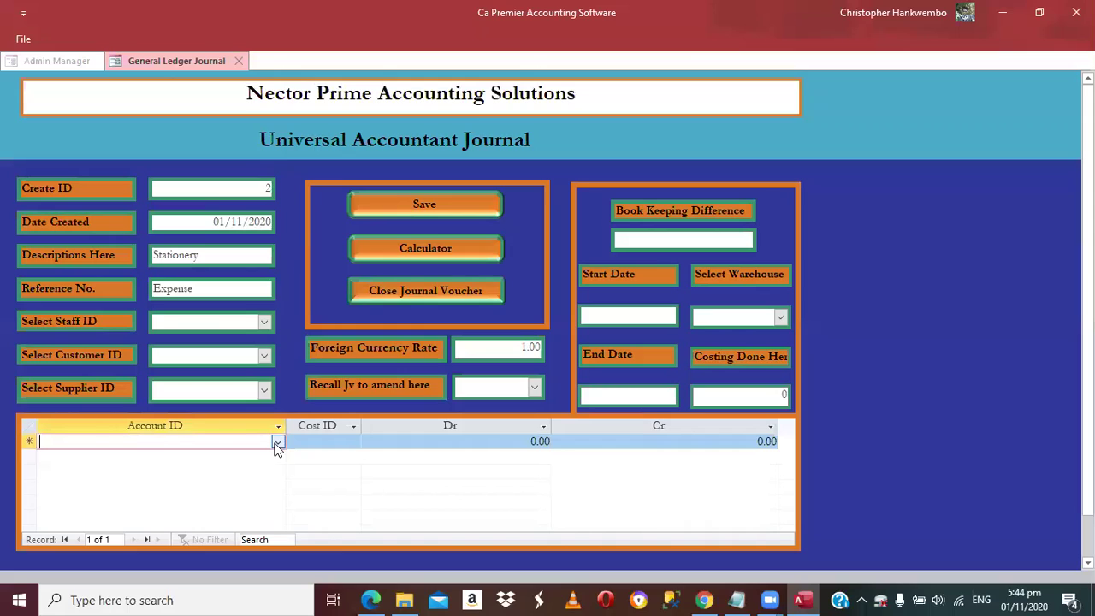
click(278, 443)
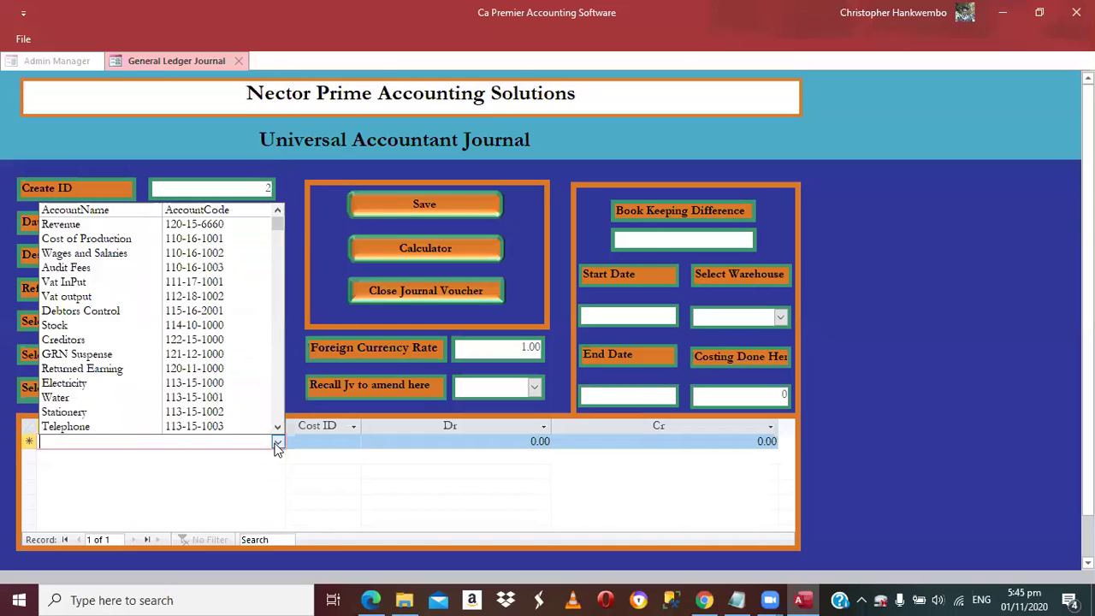
text(st)
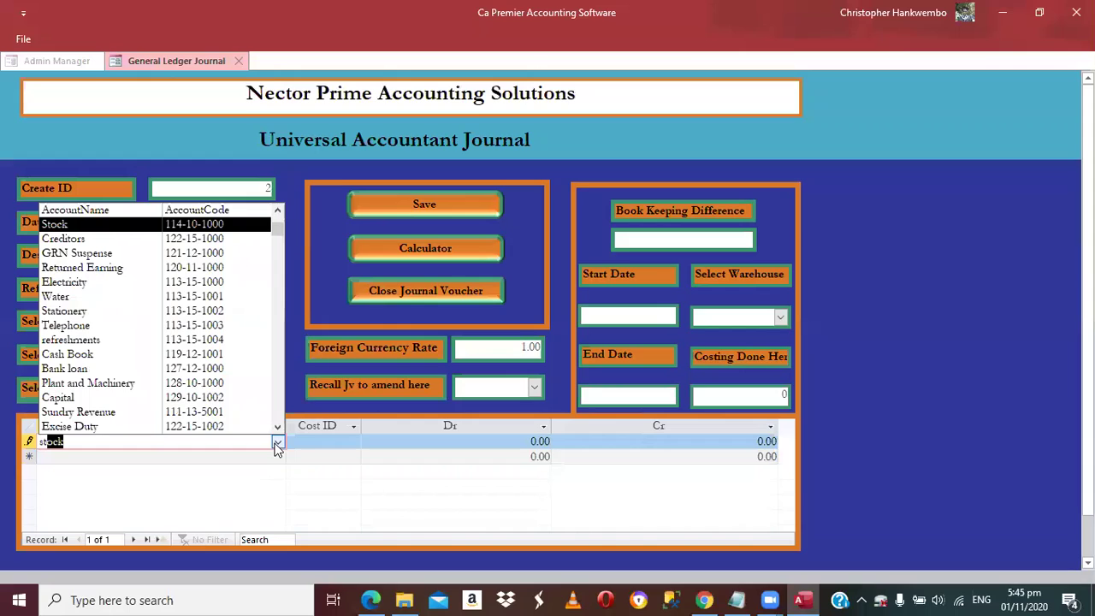
text(ationery)
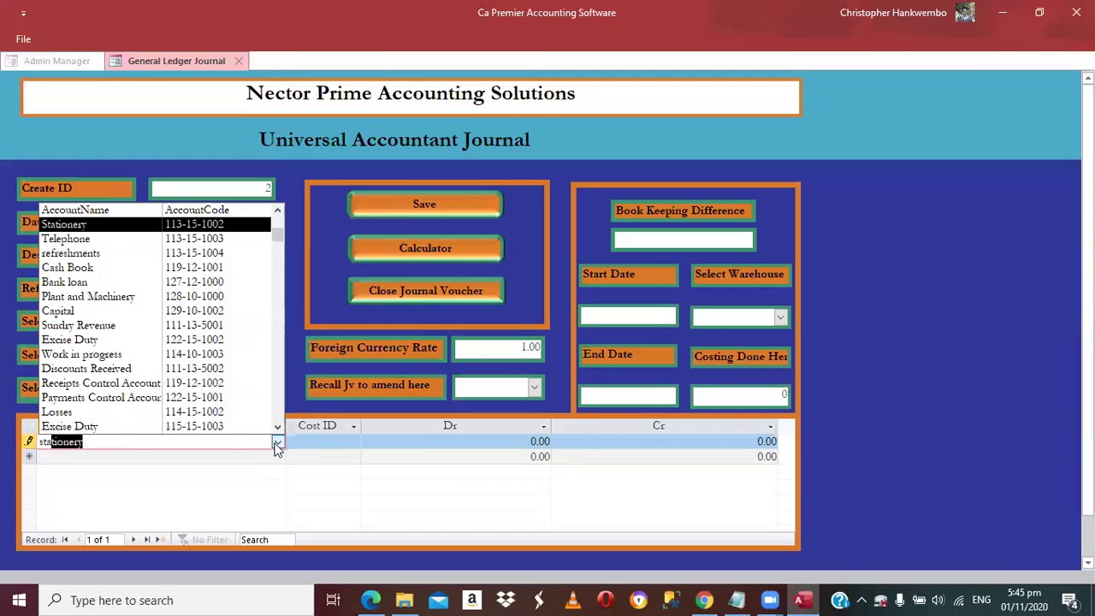
key(Tab)
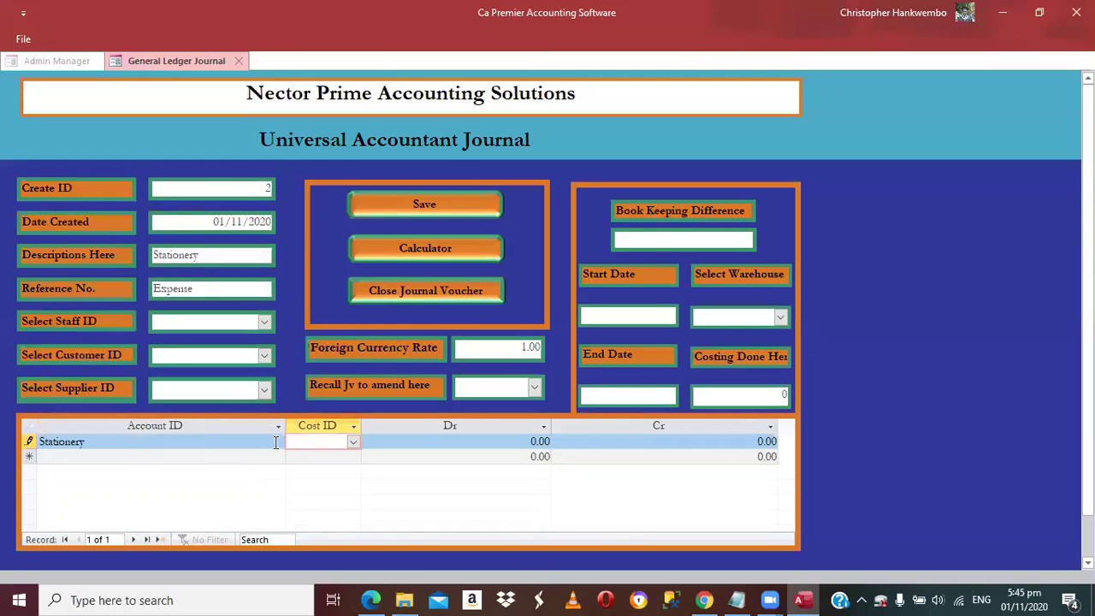
key(Tab)
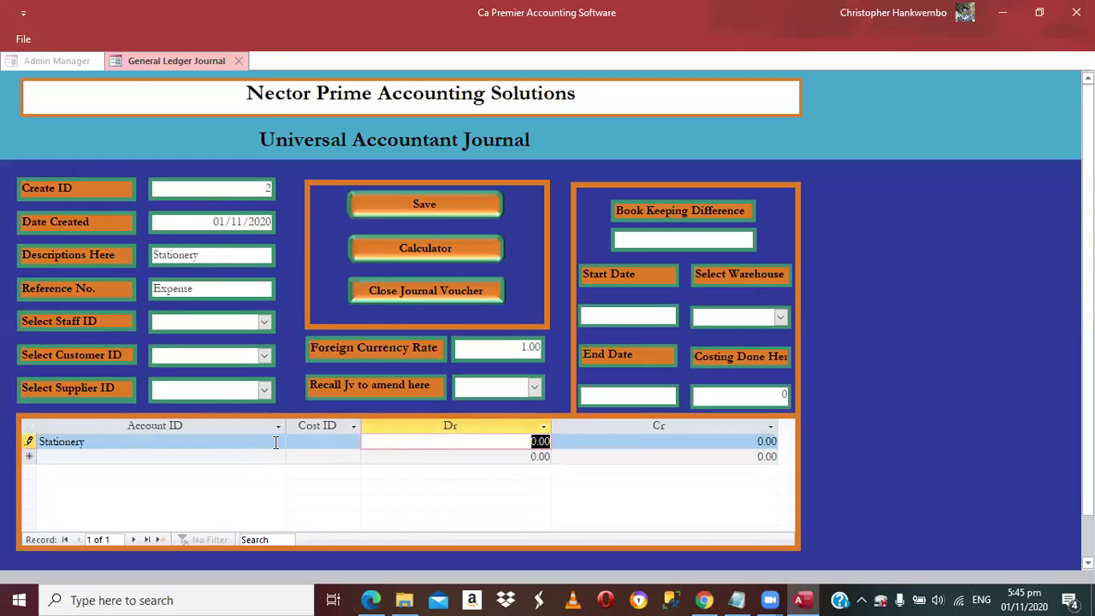
text(45)
key(Tab)
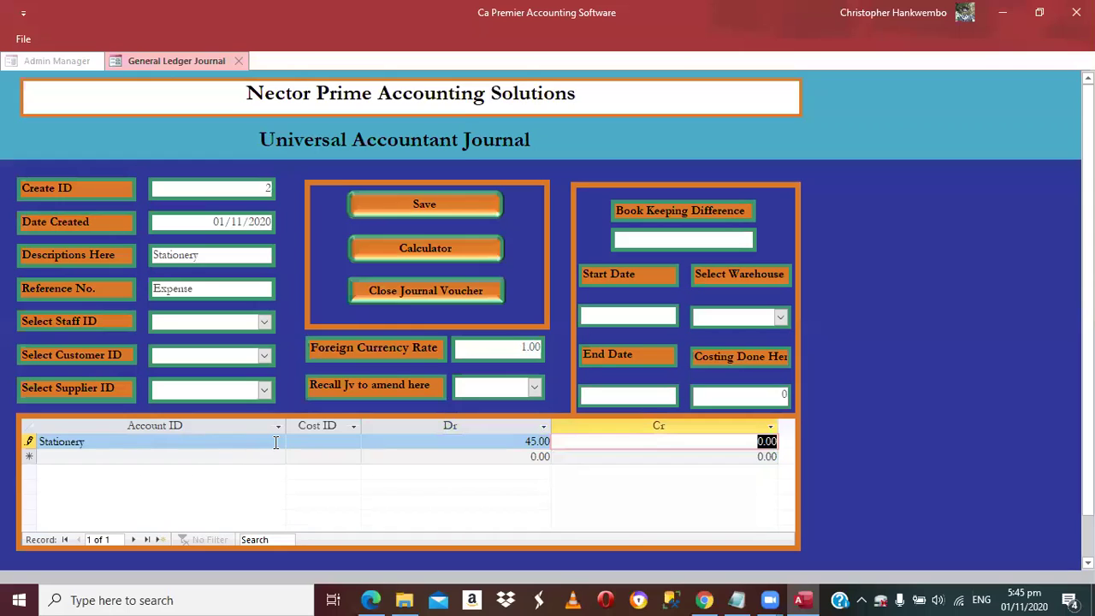
key(Tab)
Add a second journal line crediting Cash Book with 45, and close the journal voucher
text(ca)
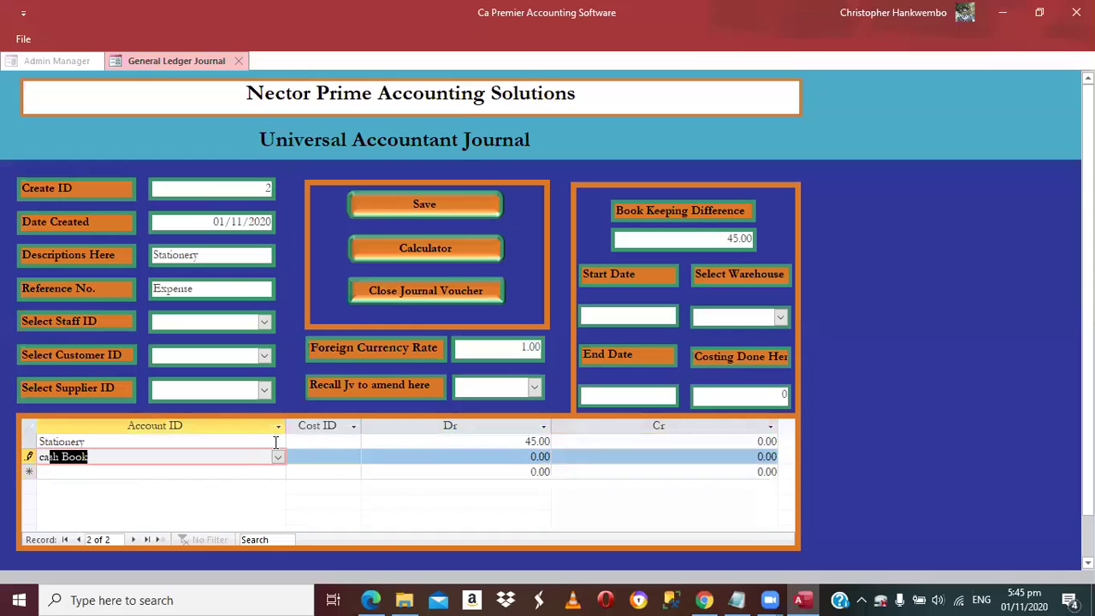
text(sh)
key(Tab)
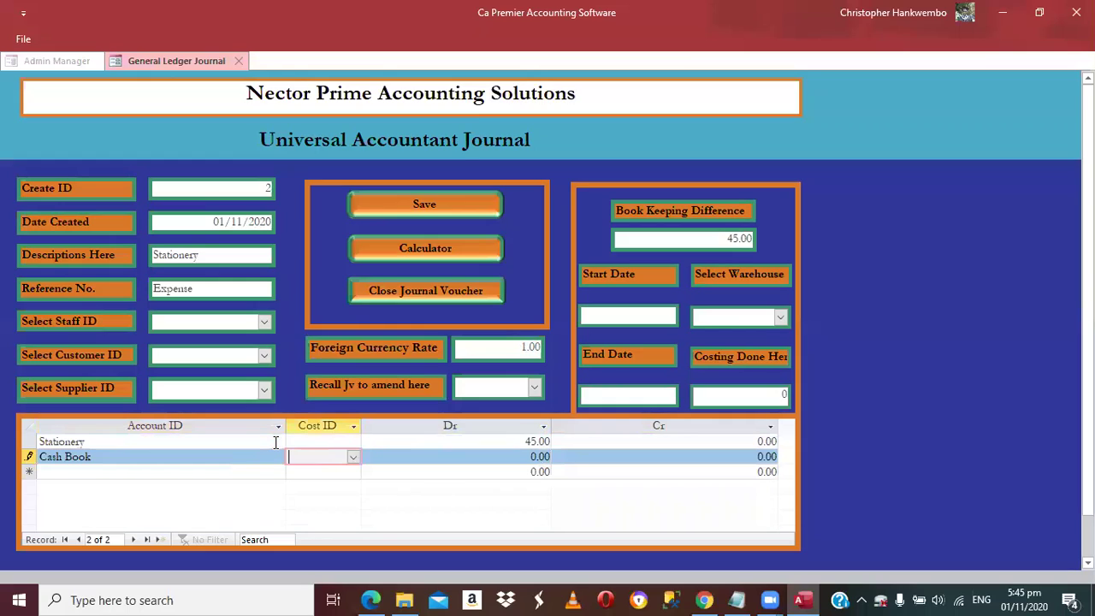
key(Tab)
key(Tab)
text(45)
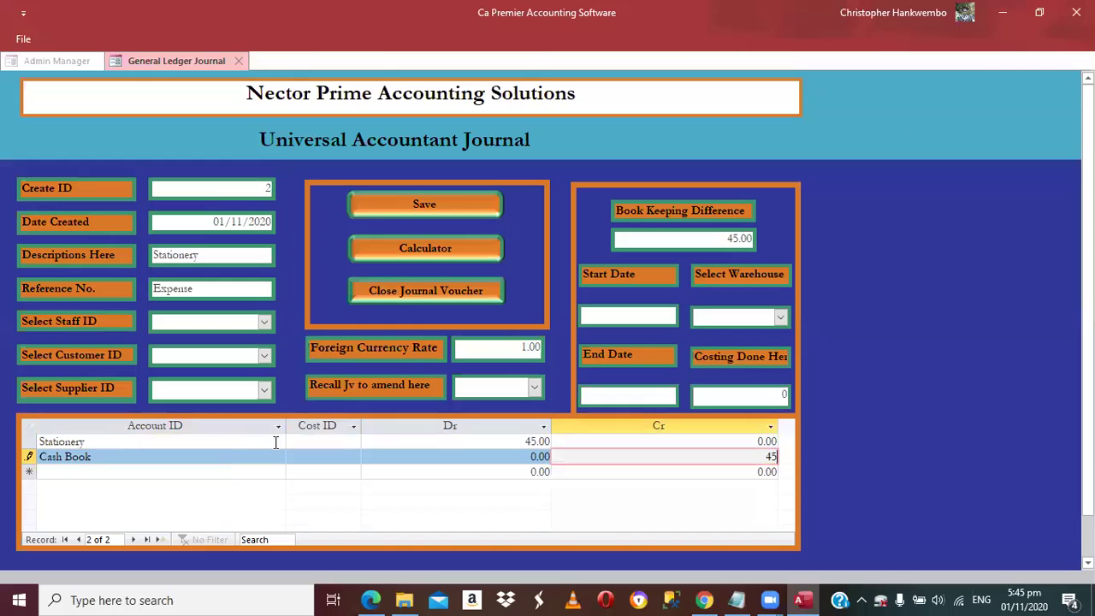
key(Tab)
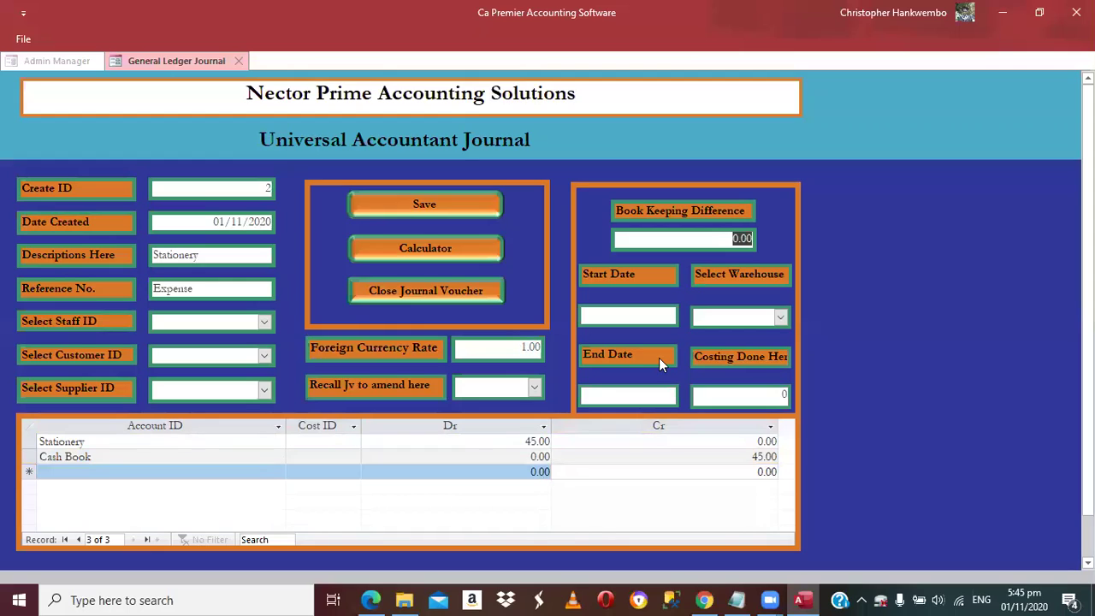
key(Tab)
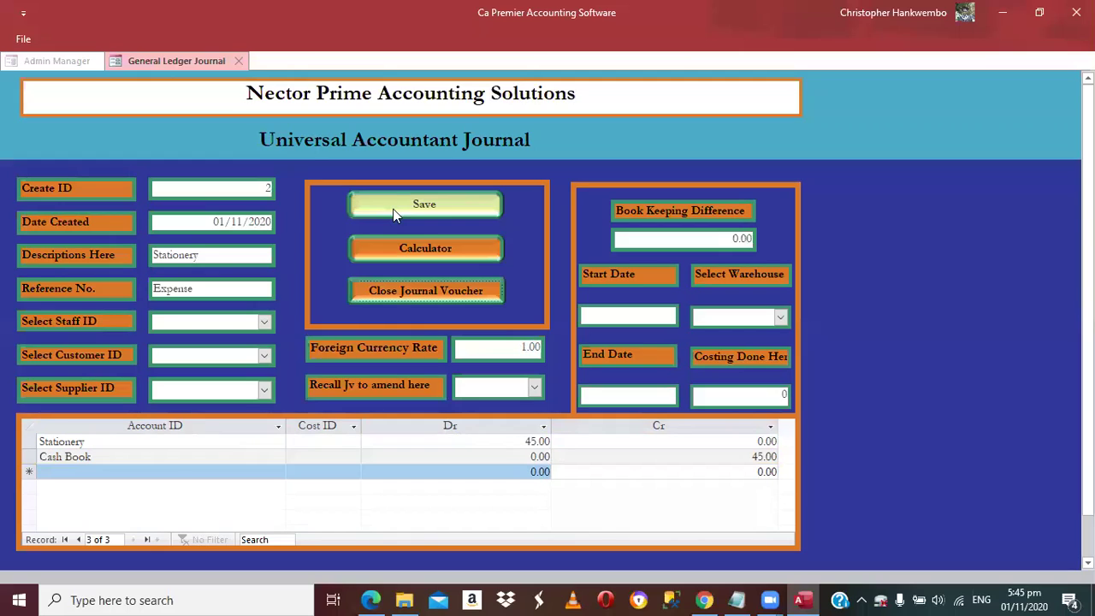
click(391, 297)
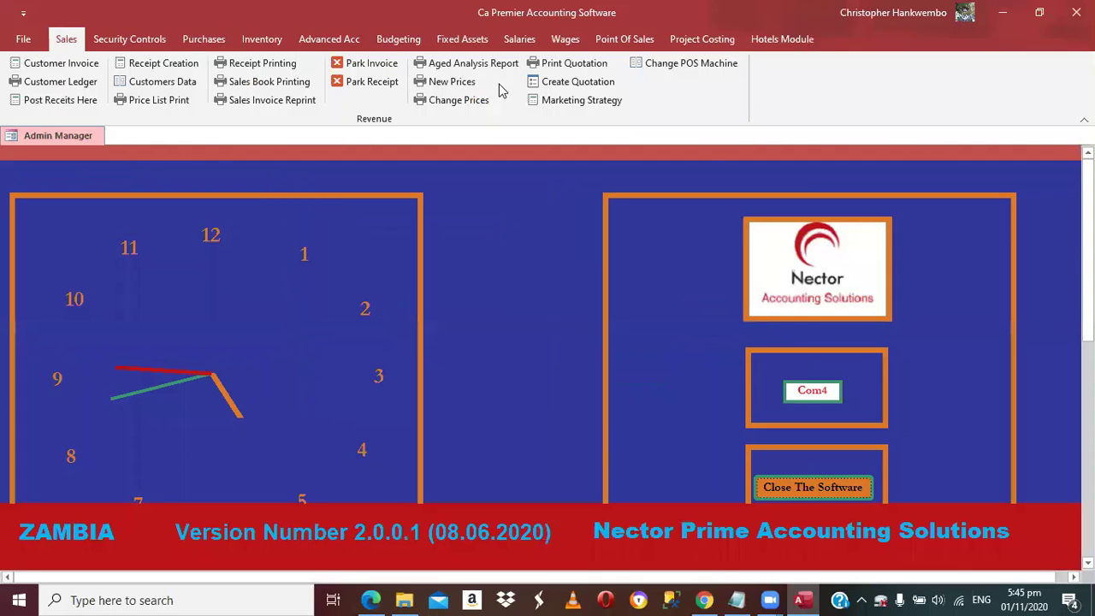
Open the general journal posting form and post journal 2 with the Posting authorization
scroll(501, 89, down, 4)
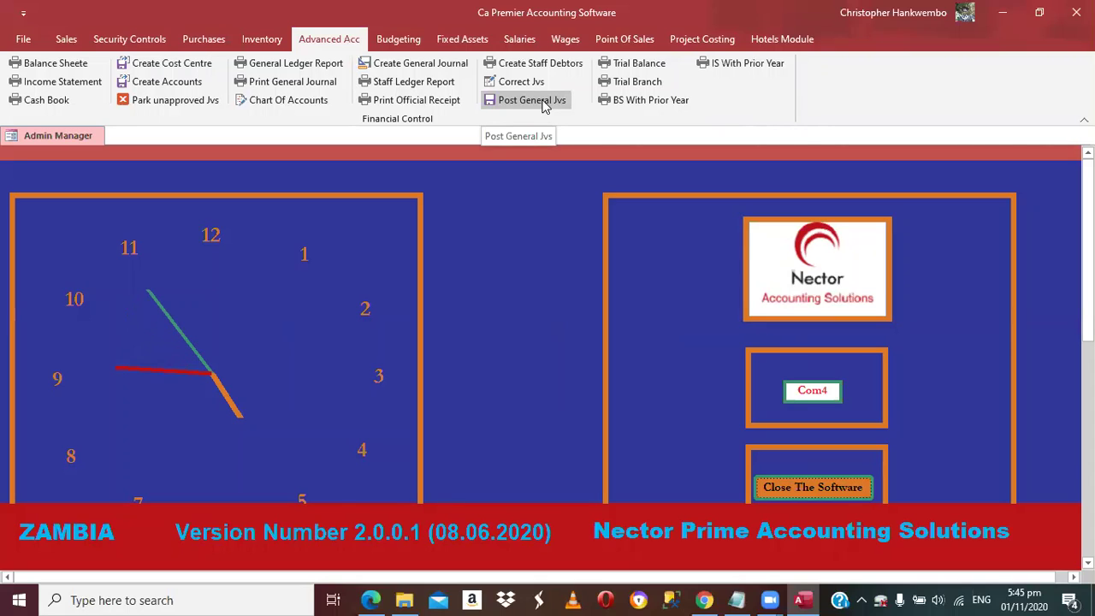
click(542, 104)
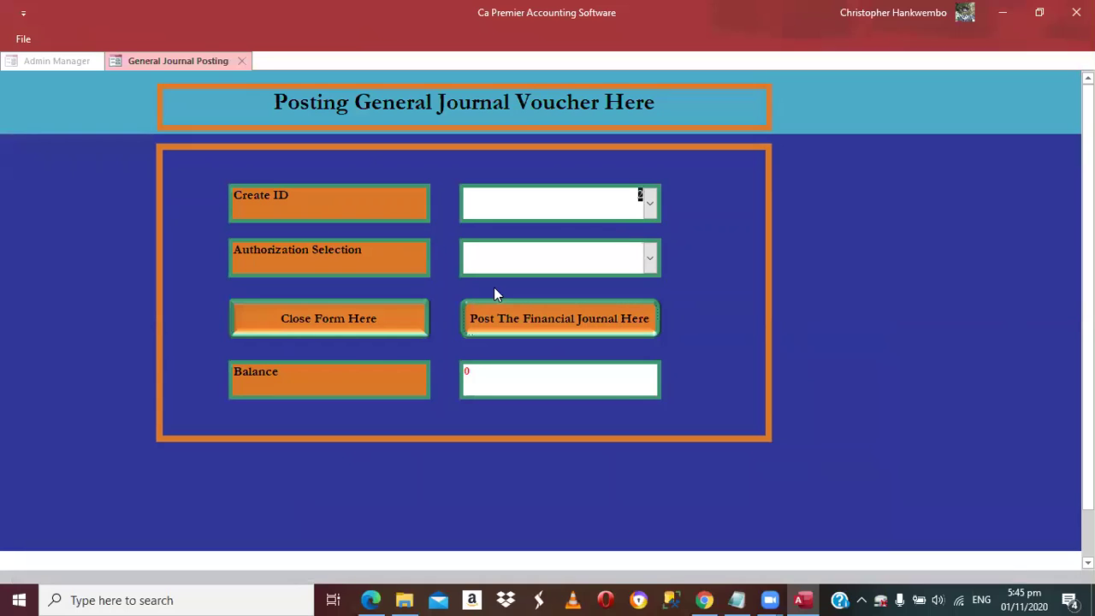
key(Tab)
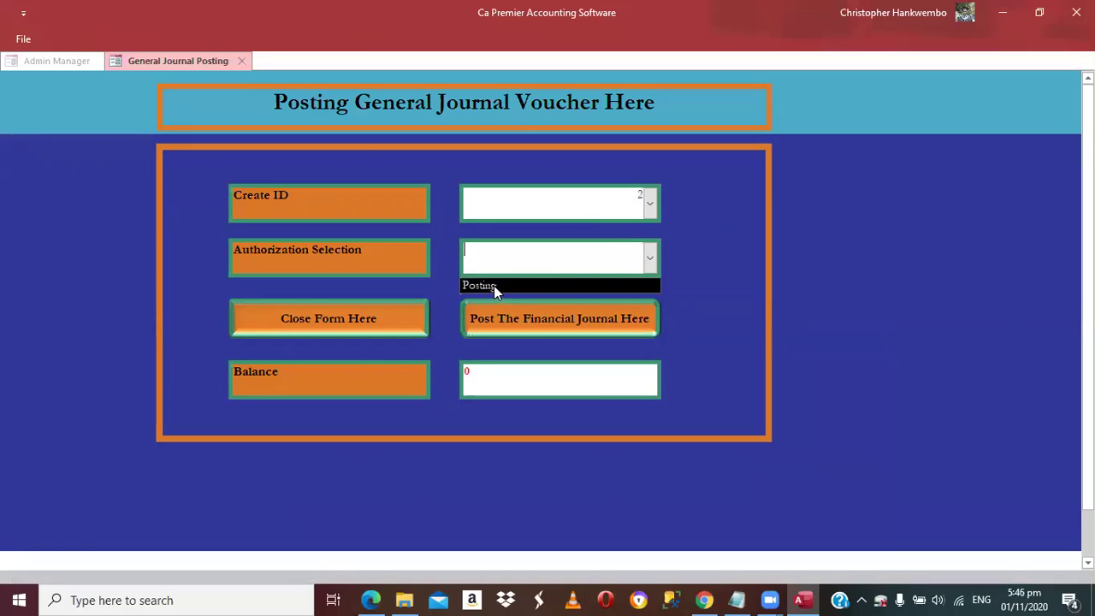
click(538, 322)
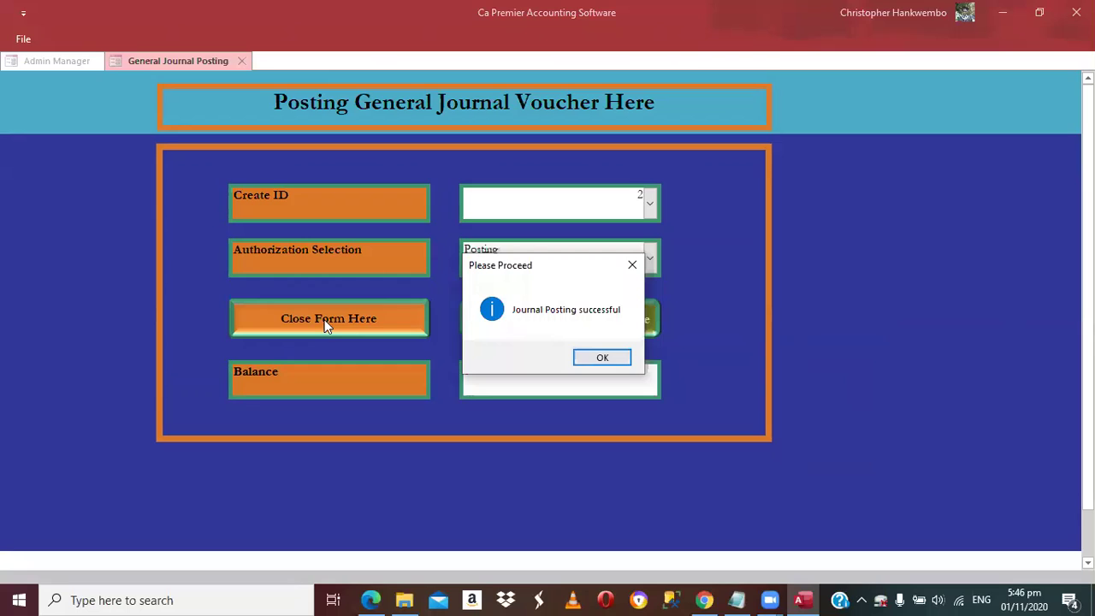
key(Return)
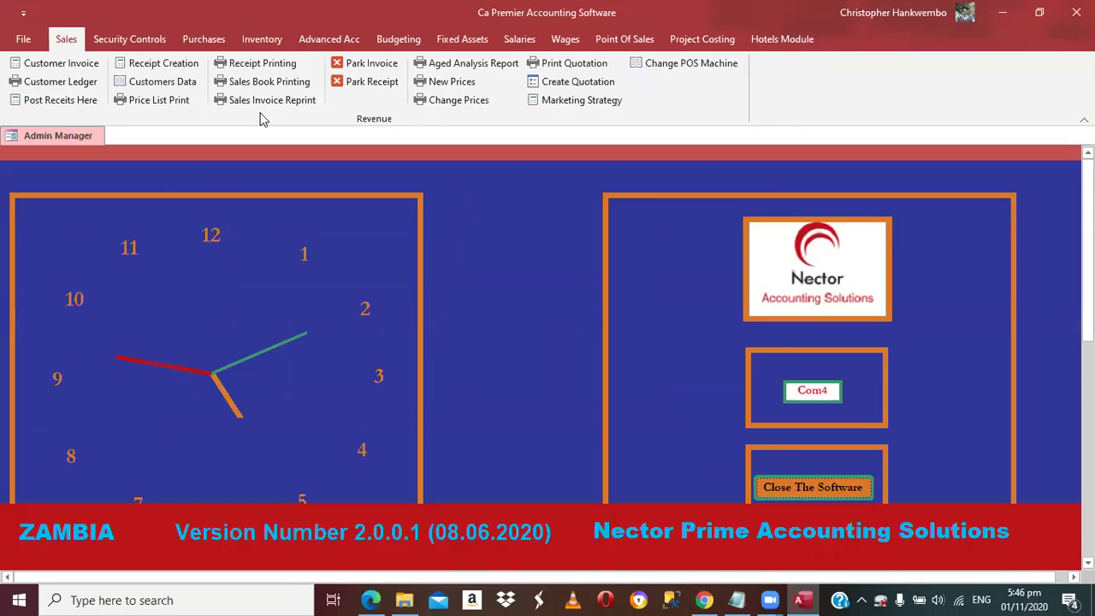
Preview the cash book report for the Cash Book account with start and end date 01/11/2020
scroll(263, 119, down, 4)
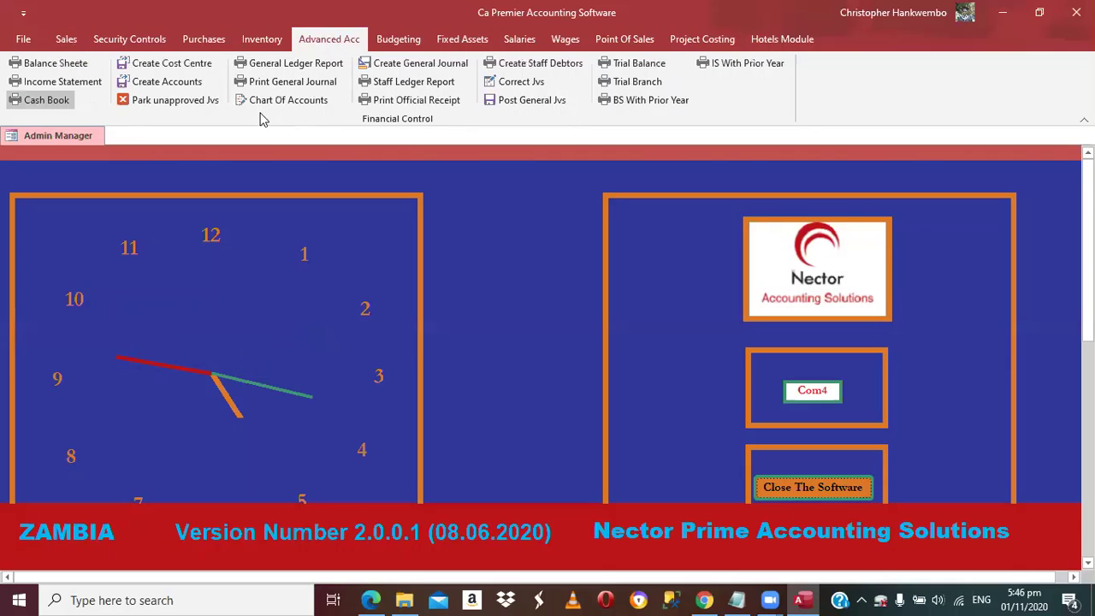
click(43, 100)
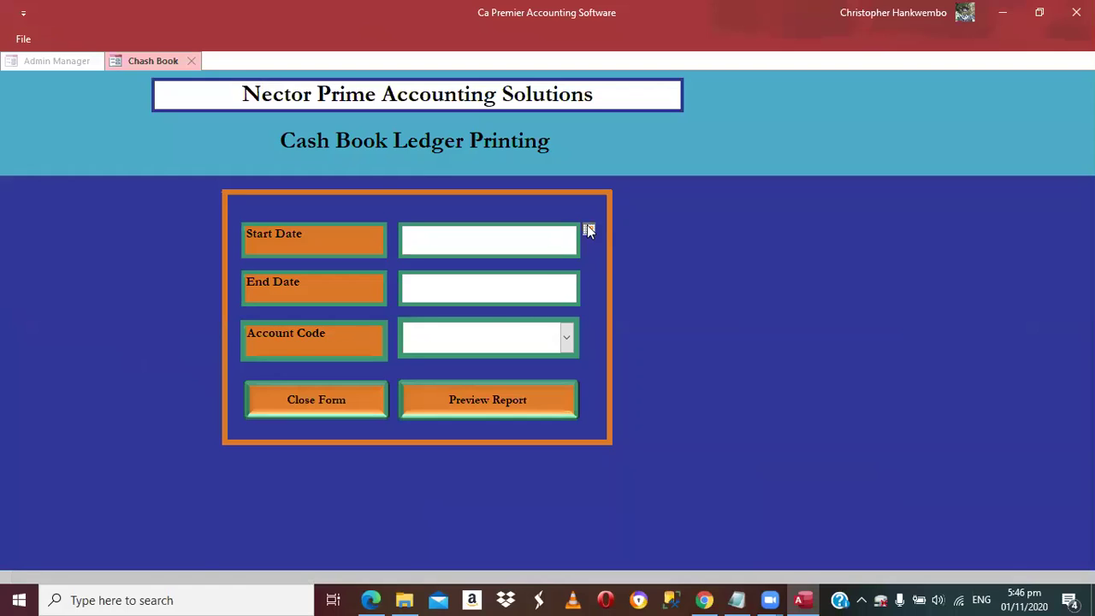
click(589, 230)
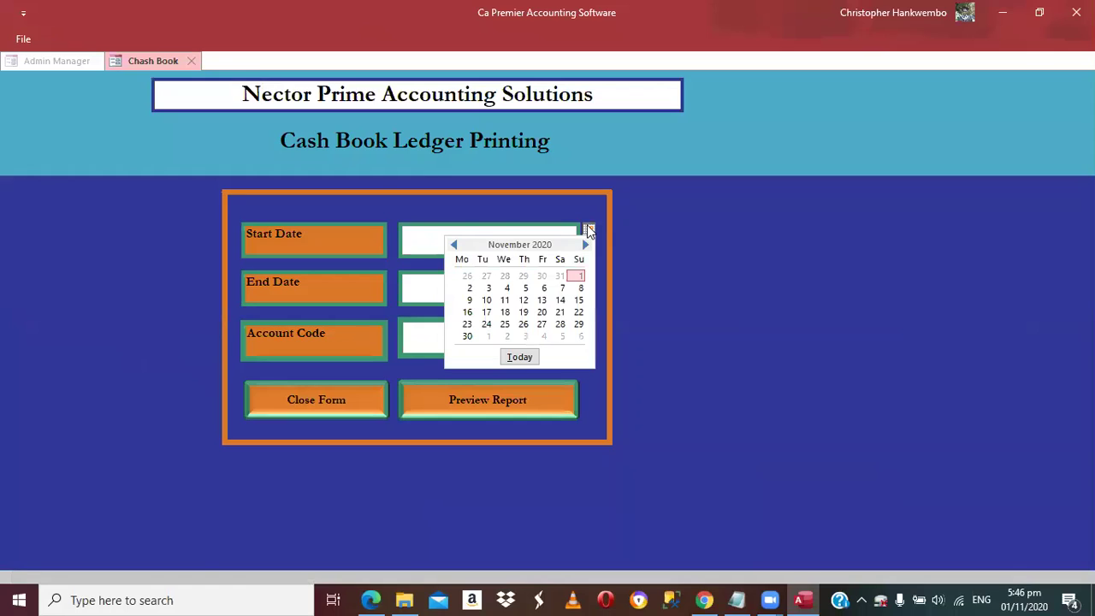
click(580, 275)
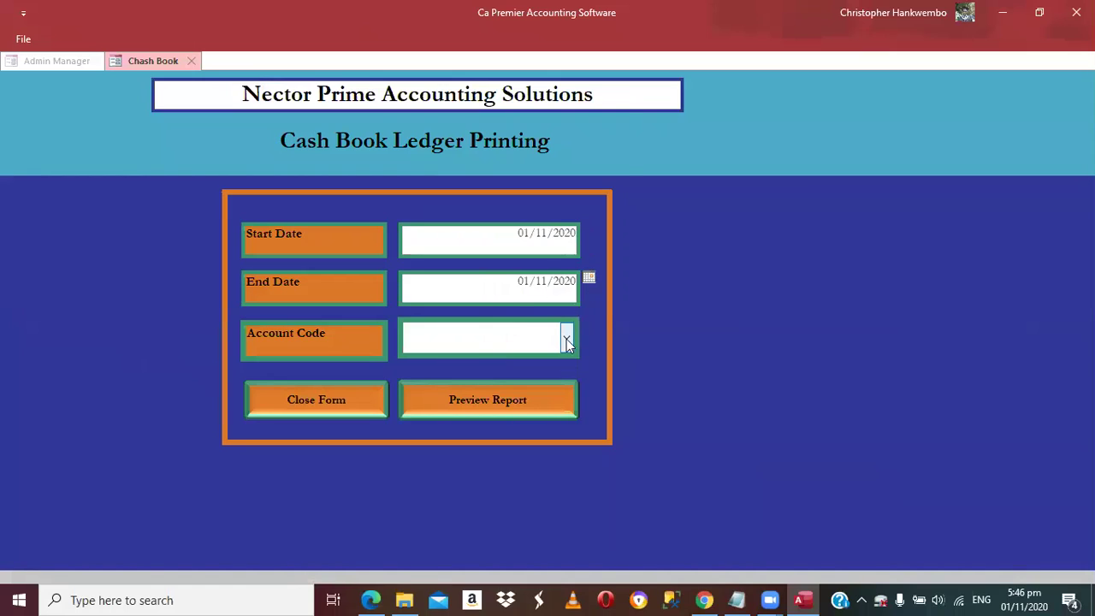
click(566, 340)
text(cash Book)
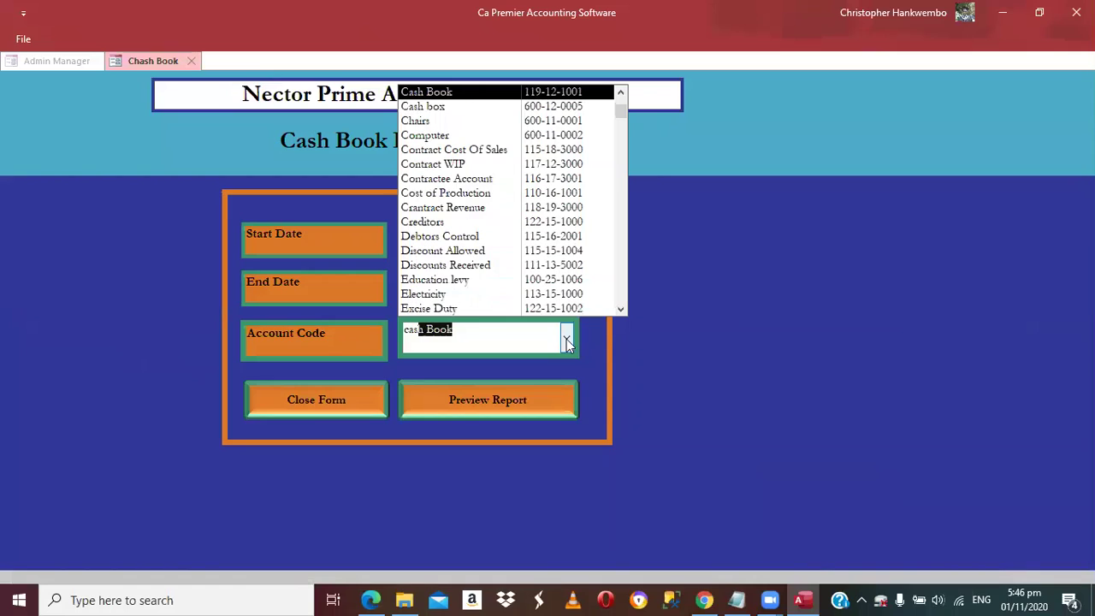
key(Tab)
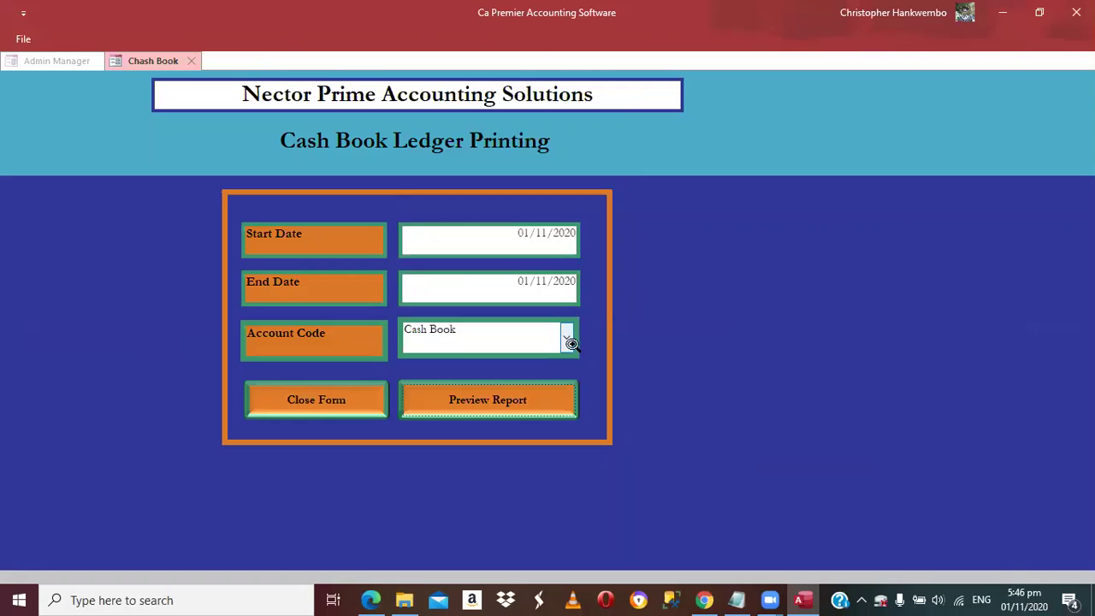
key(Return)
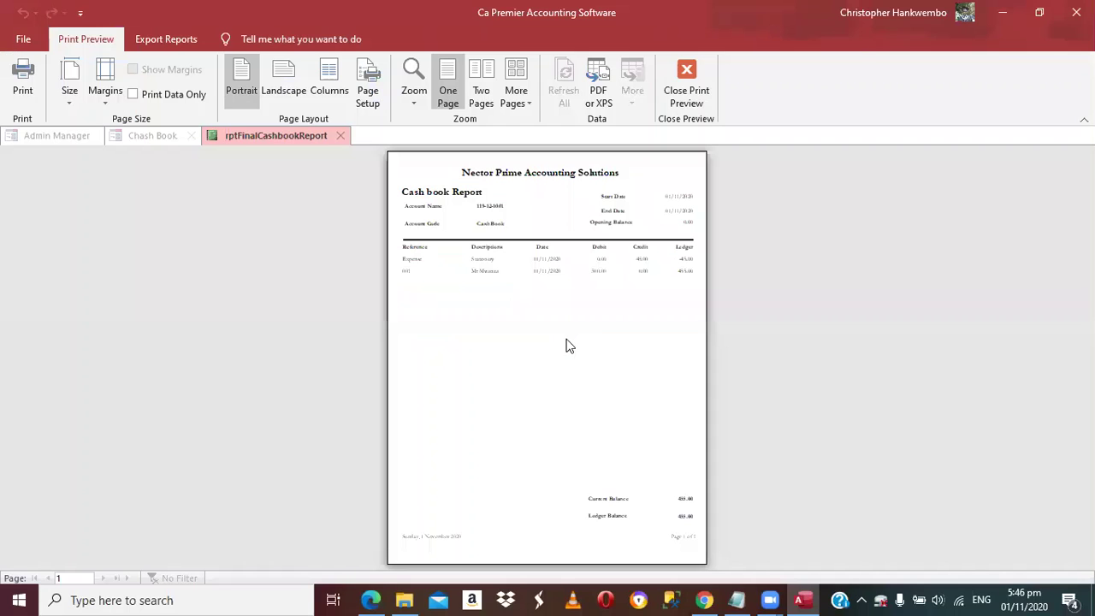
Examine the cash book report's entries and closing balances, and close the report and its form
click(668, 106)
click(610, 315)
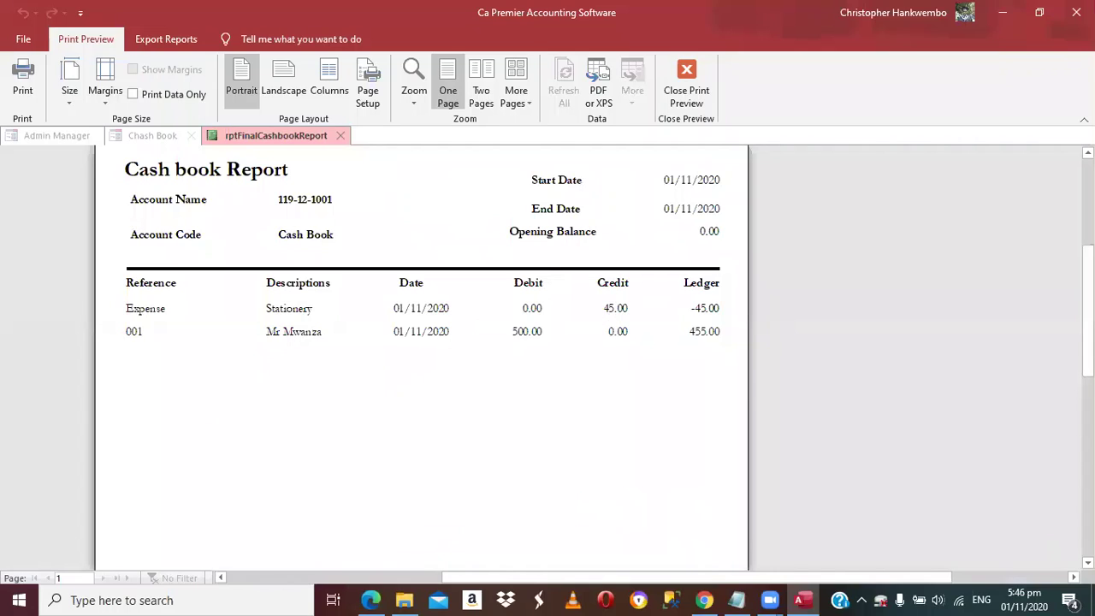
scroll(421, 358, down, 5)
scroll(421, 358, down, 2)
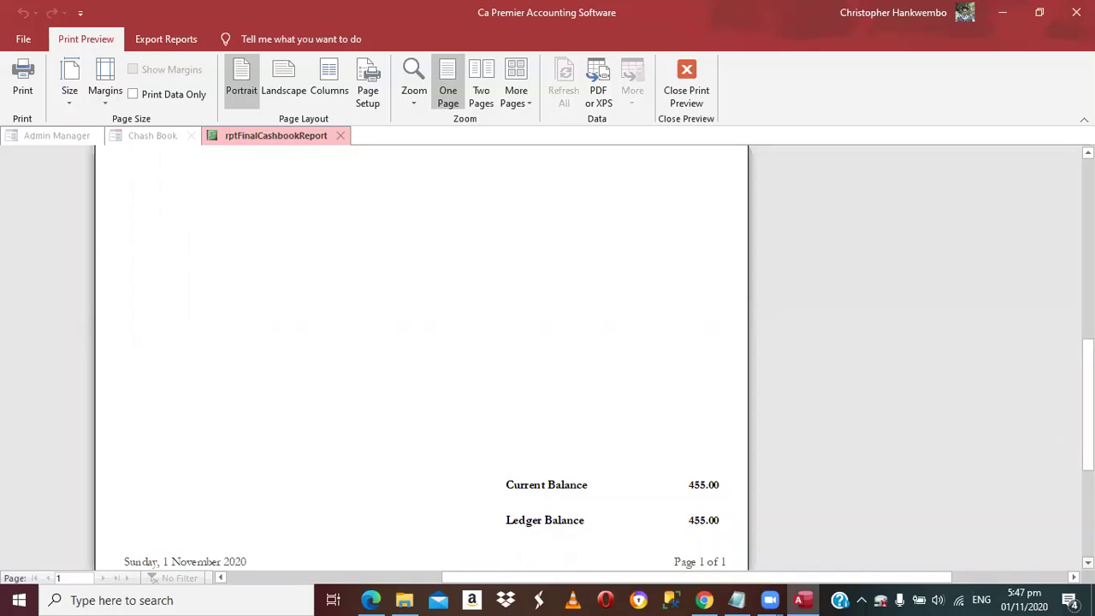
scroll(421, 358, up, 1)
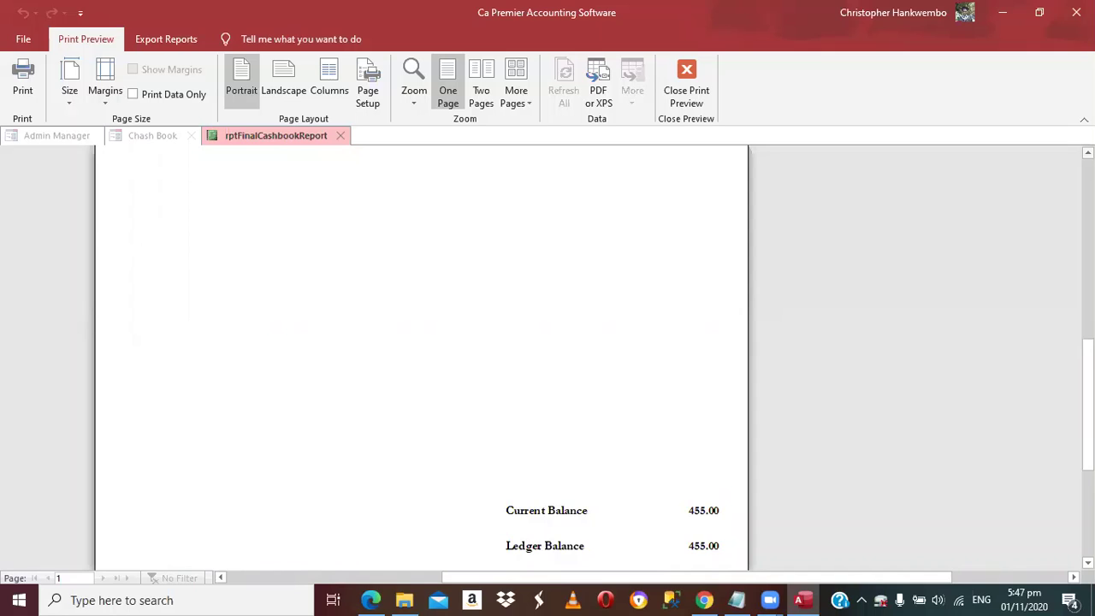
scroll(421, 357, up, 5)
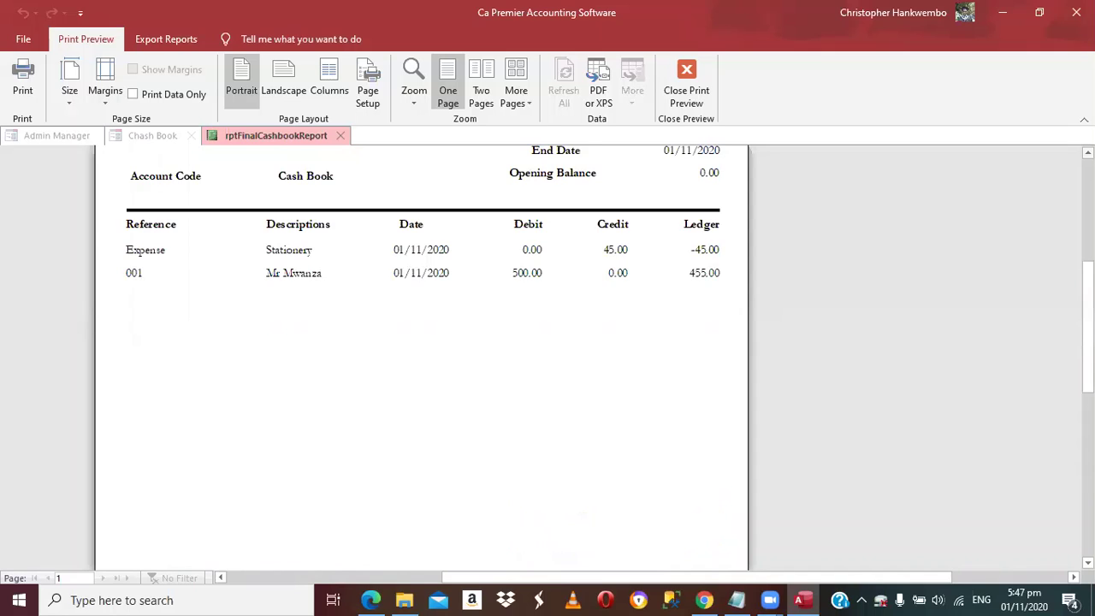
click(687, 94)
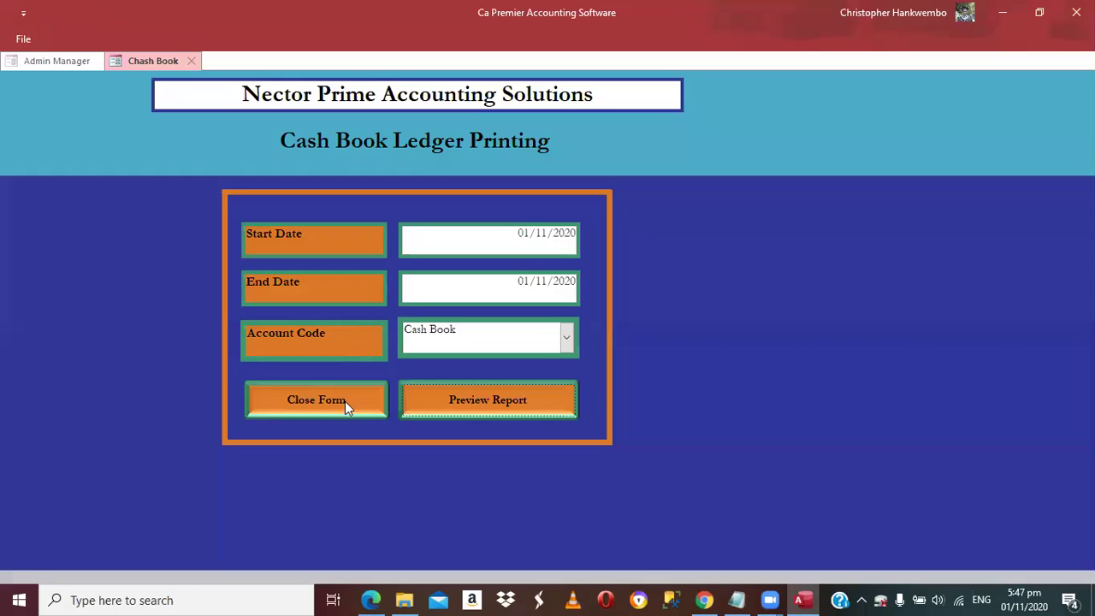
click(344, 401)
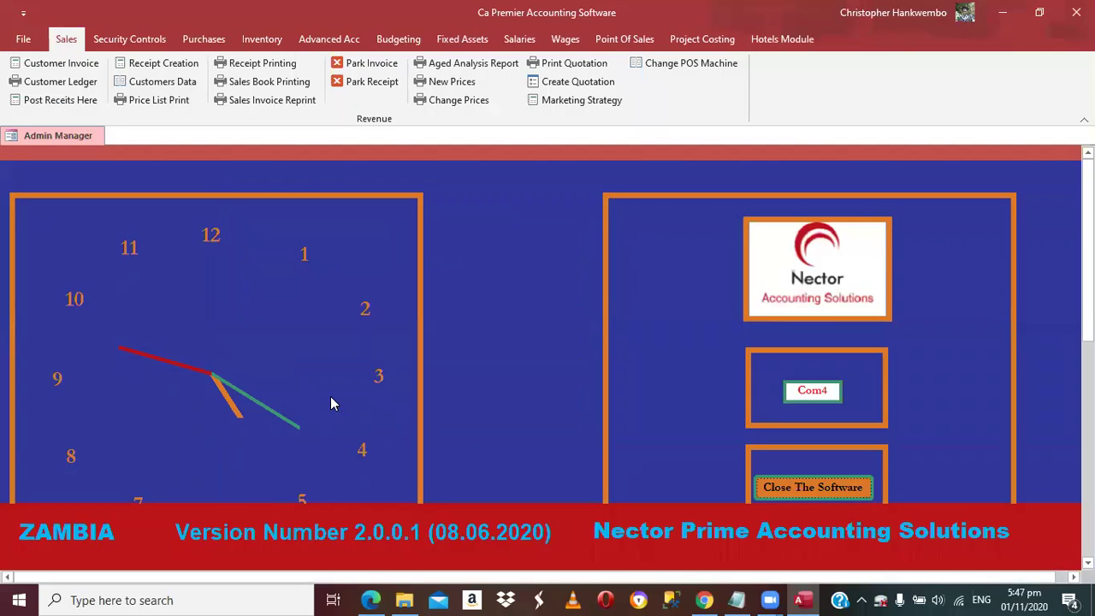
Preview the income statement with start and end period 01/11/2020
click(328, 39)
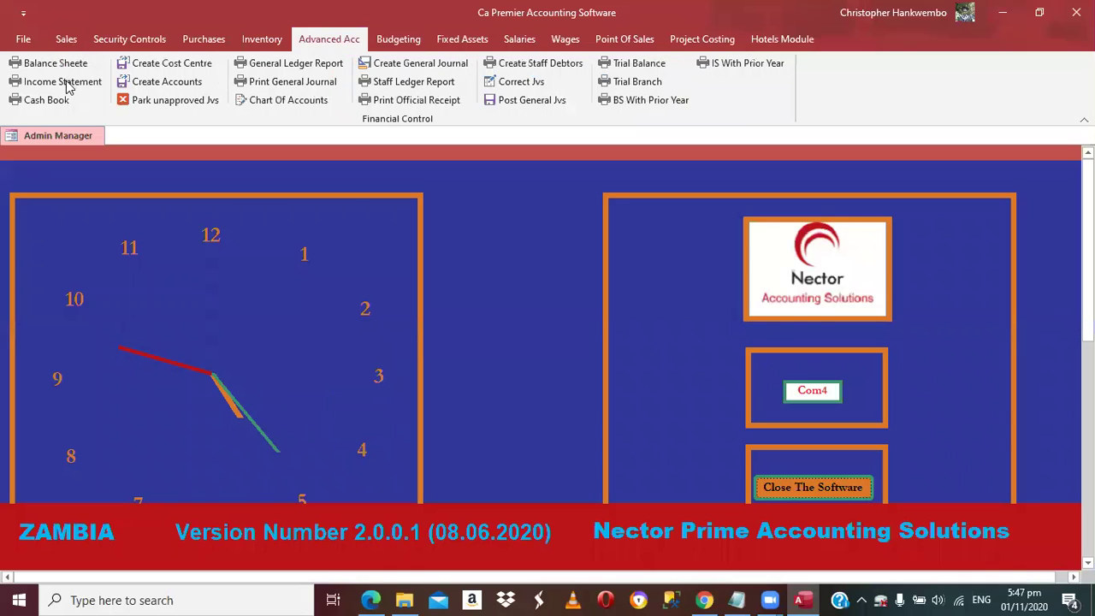
click(62, 81)
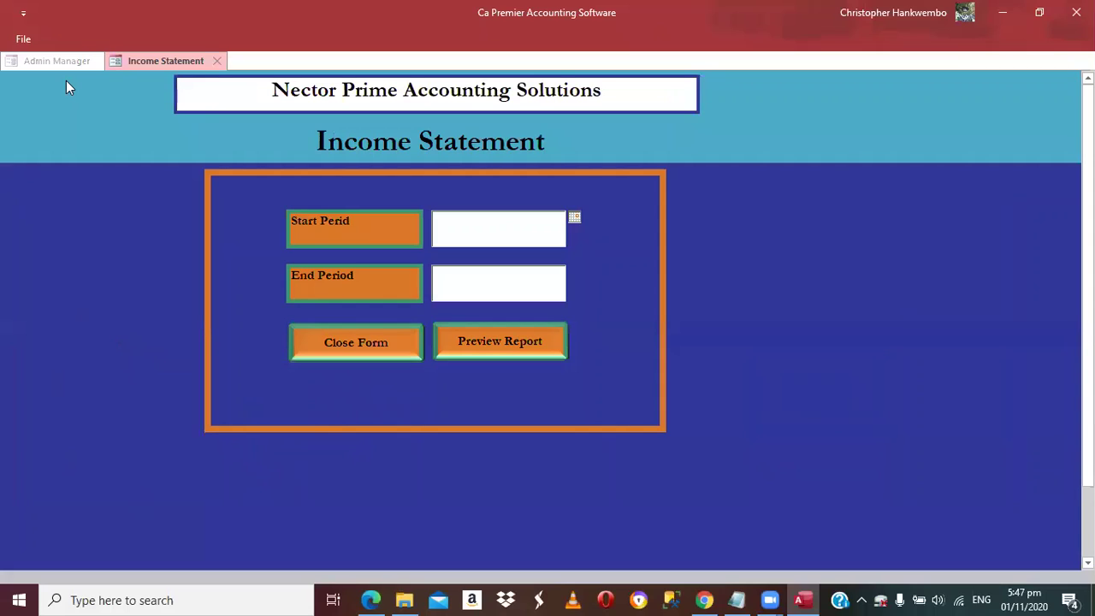
click(573, 218)
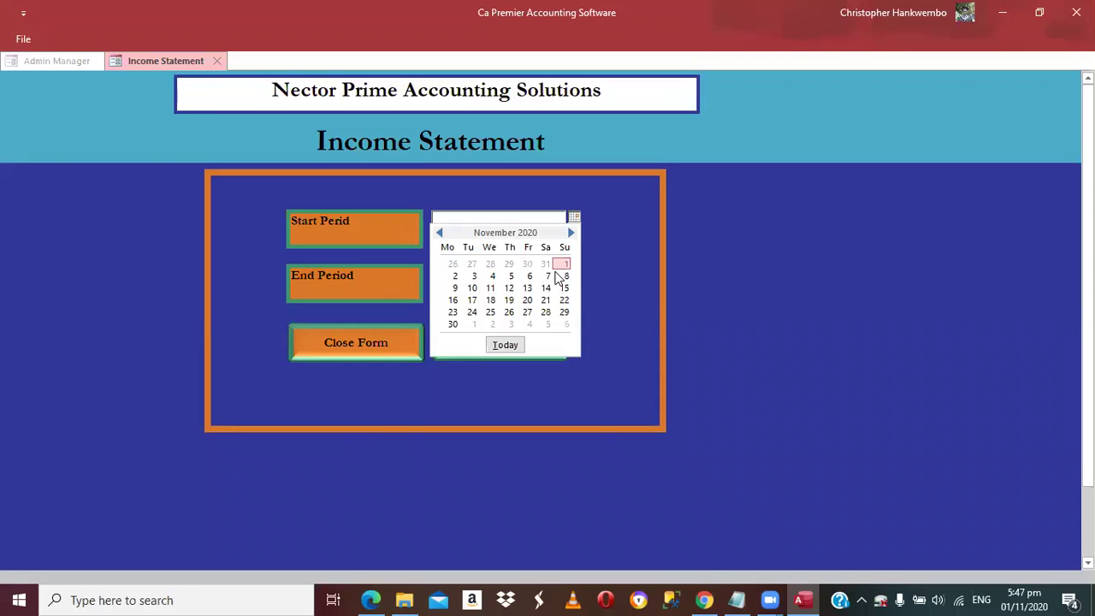
click(562, 264)
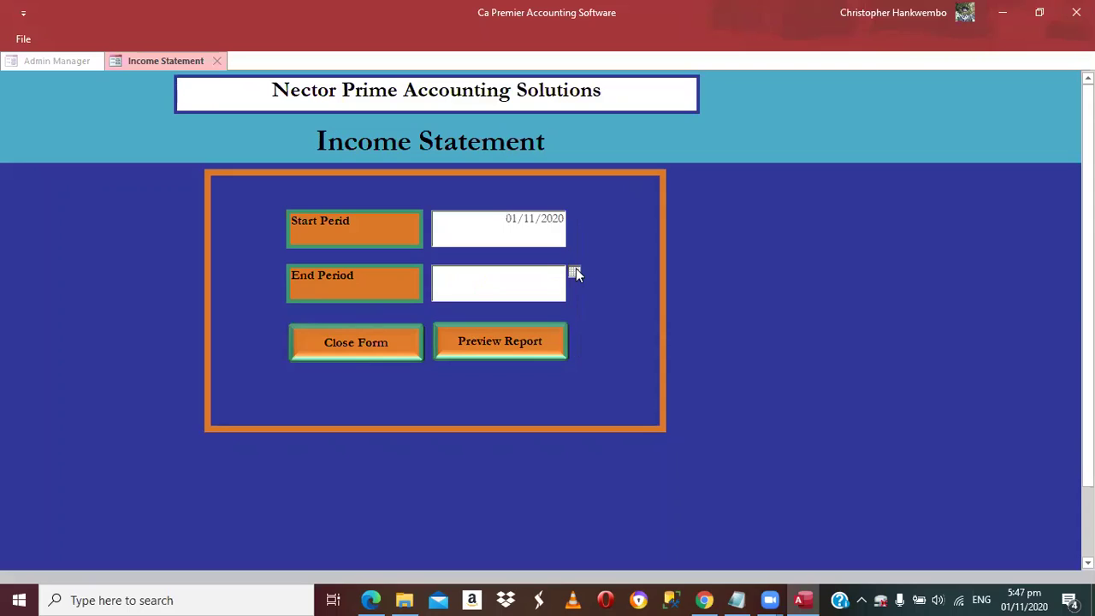
click(564, 320)
click(465, 340)
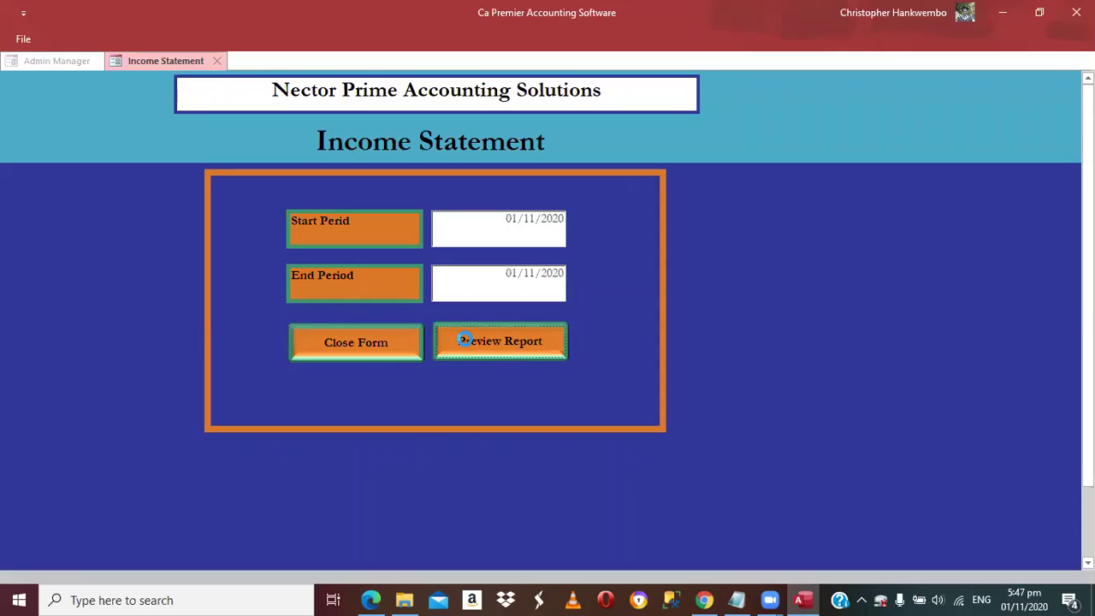
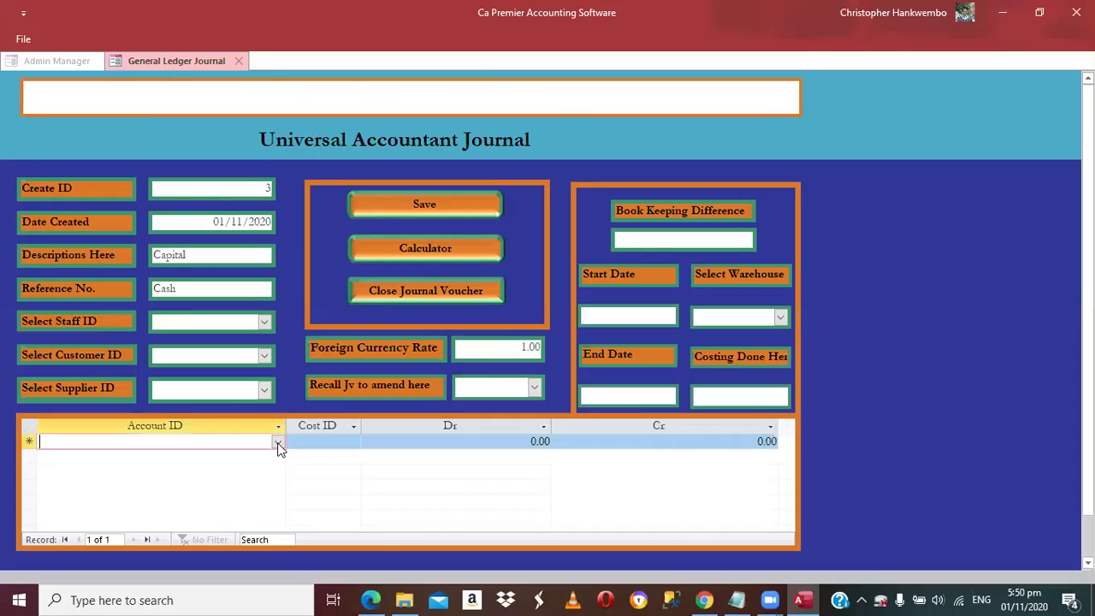
Add a line to the Capital journal debiting Cash Book with 10,000
click(278, 443)
text(cash Book)
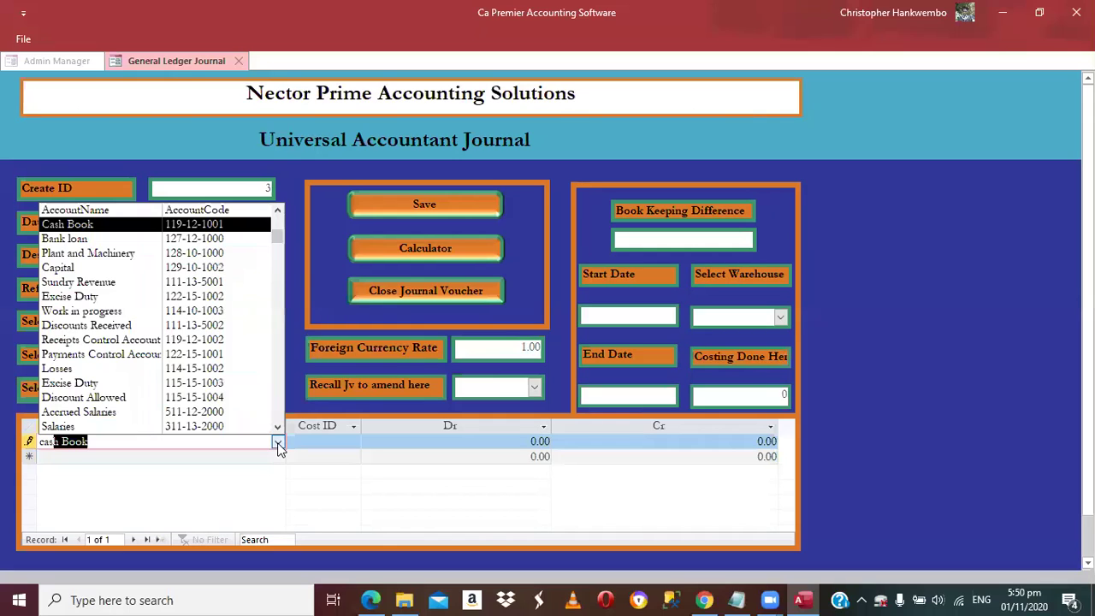
key(Tab)
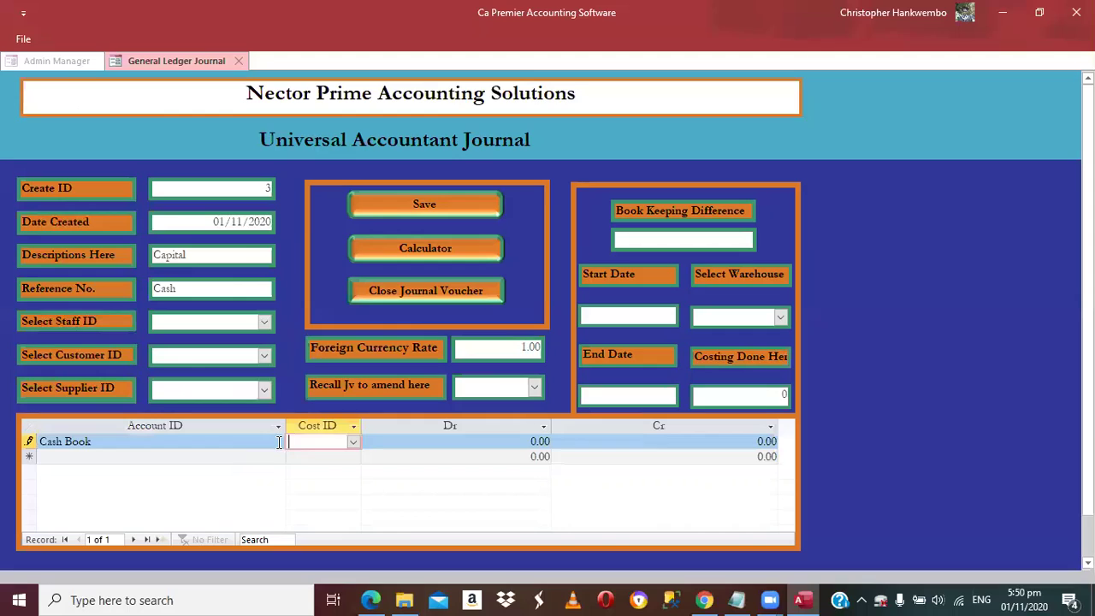
key(Tab)
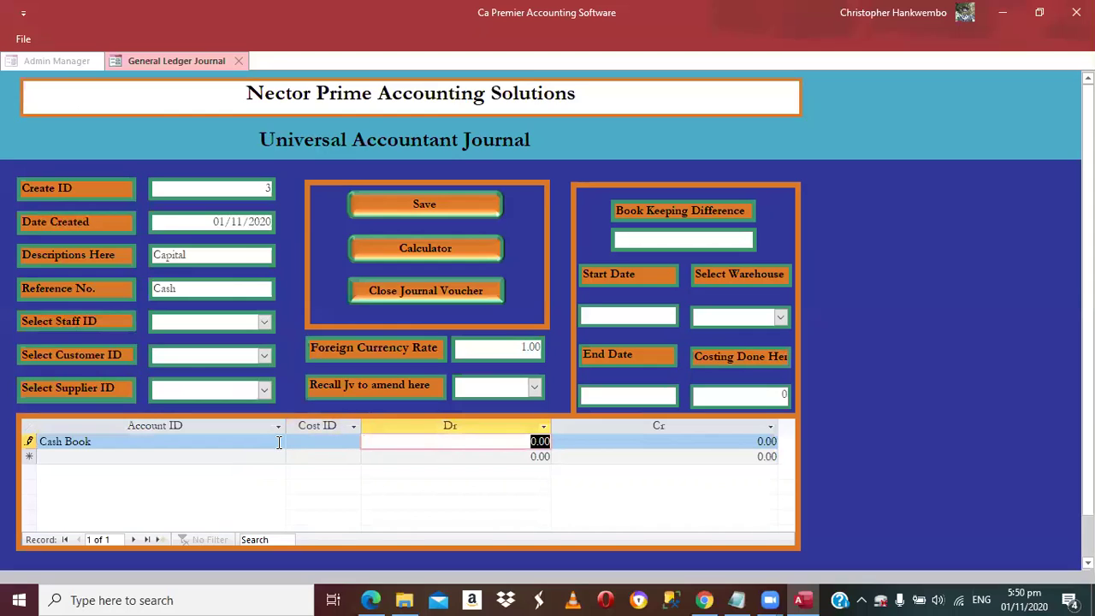
text(10000)
key(Tab)
key(Tab)
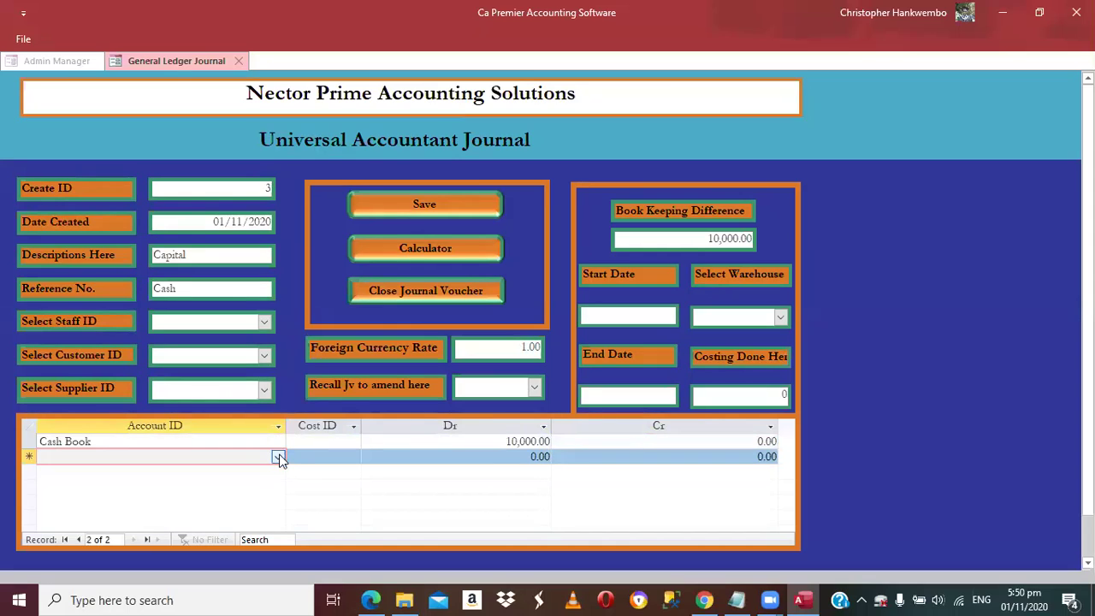
Add a second journal line crediting Returned Earning with 10,000, and save and close the journal voucher
text(re)
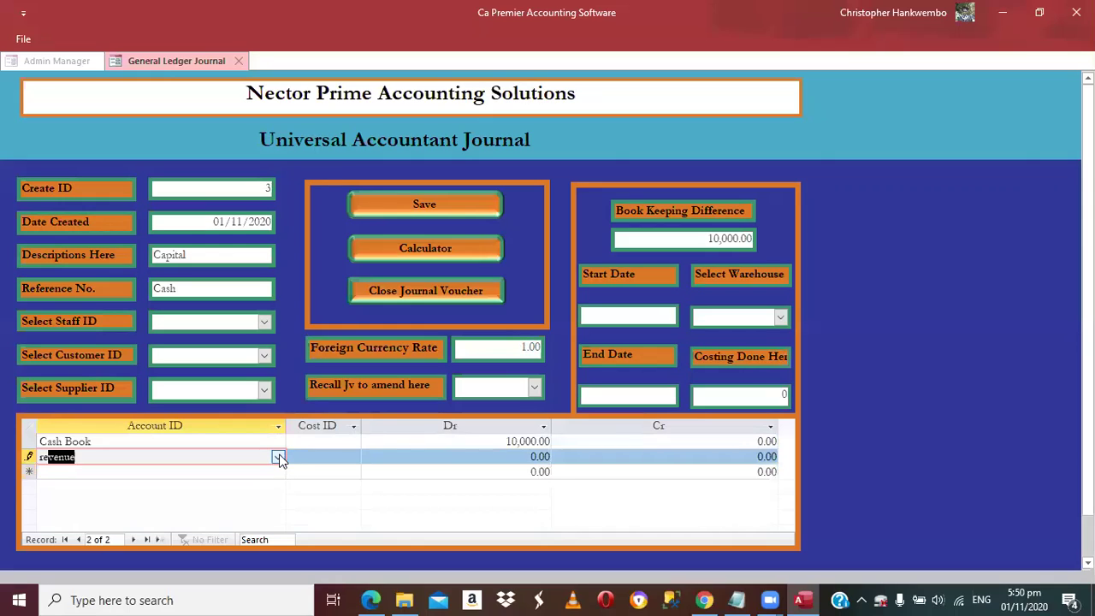
text(tained Earning)
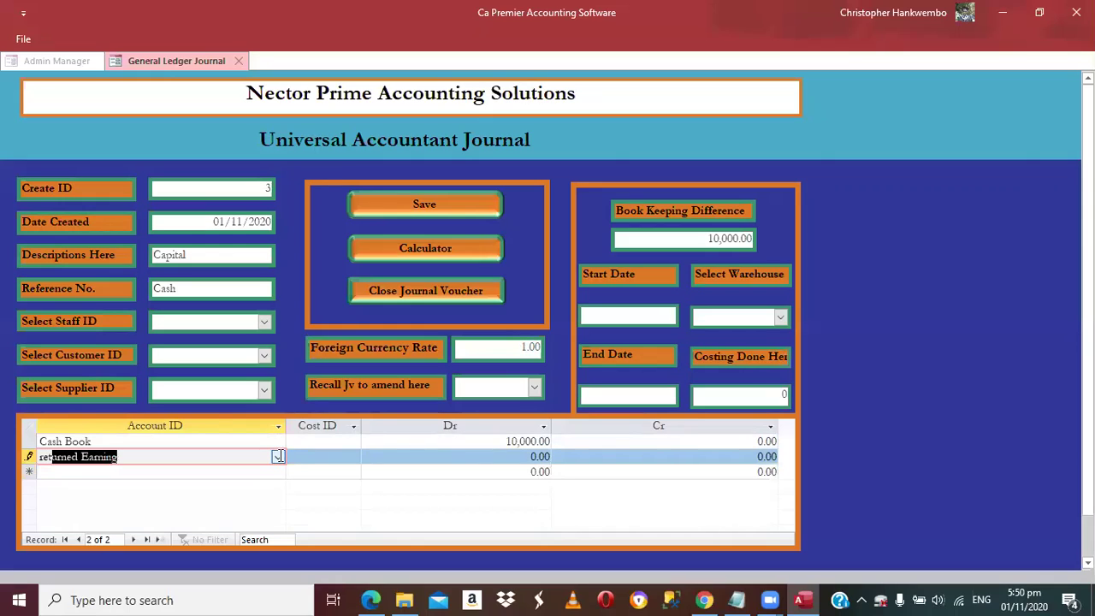
key(Tab)
text(1)
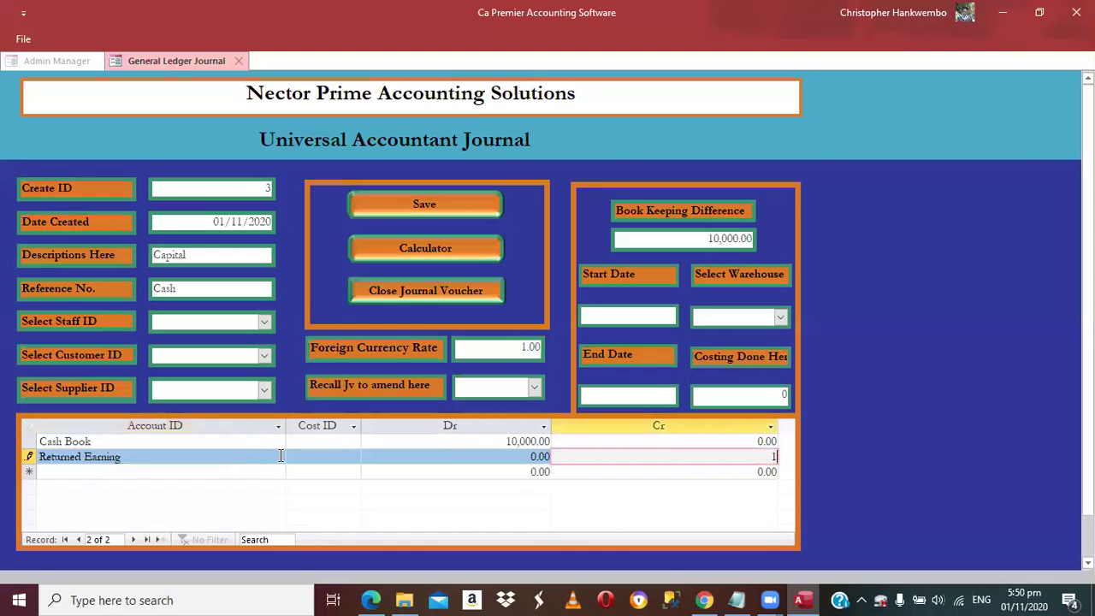
text(0,000)
key(Tab)
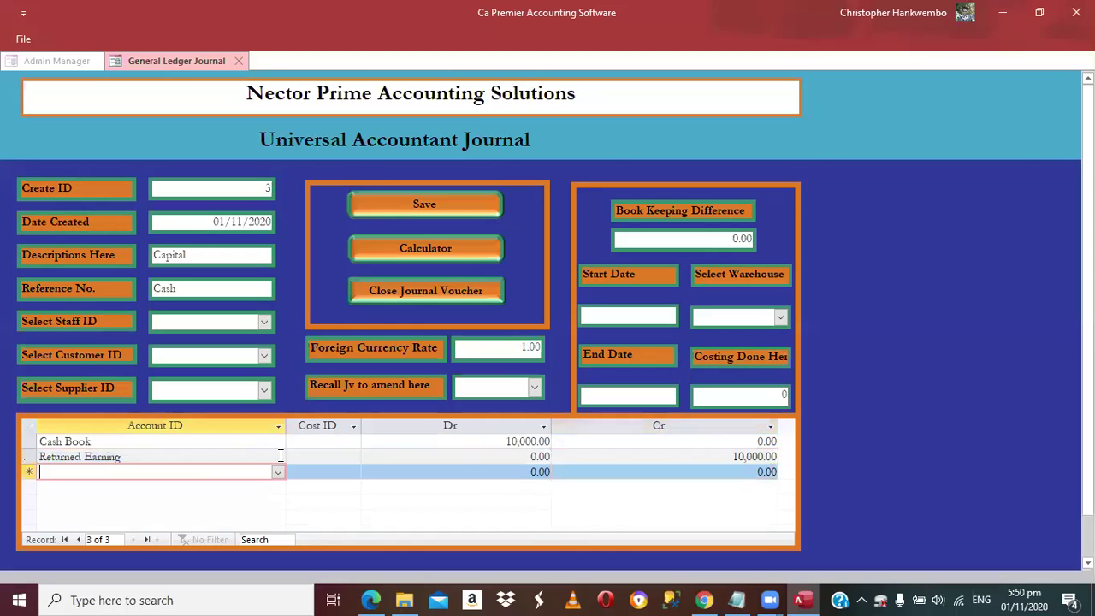
key(Tab)
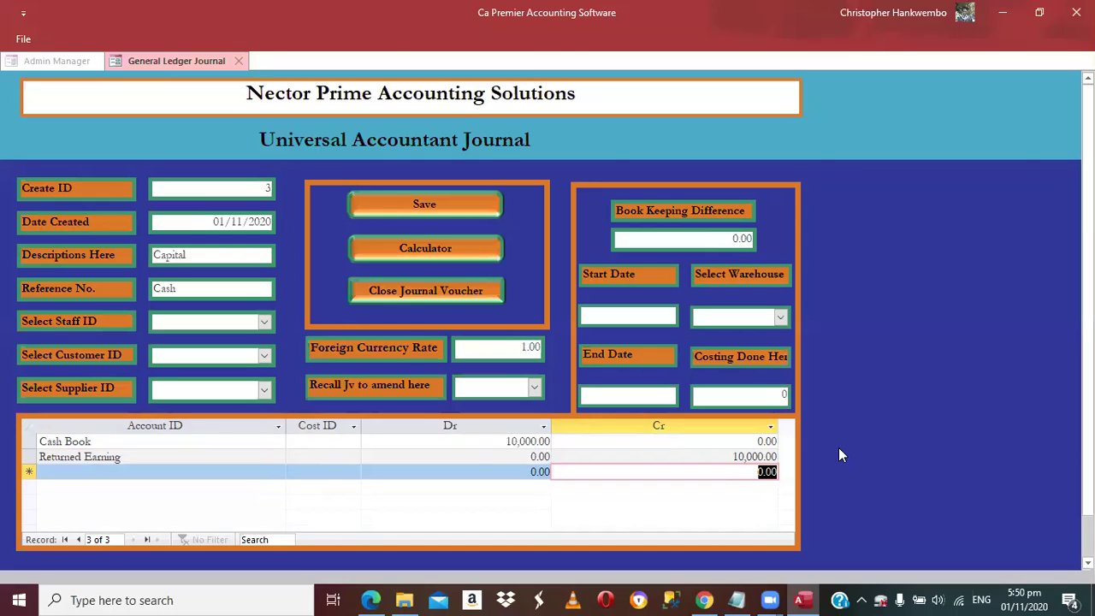
click(424, 205)
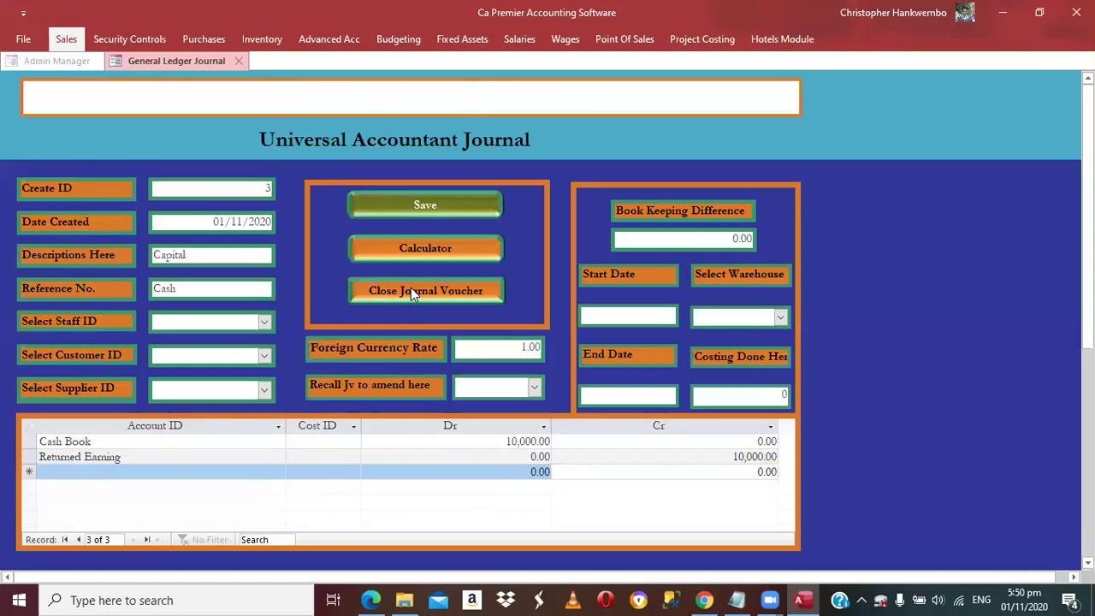
click(410, 291)
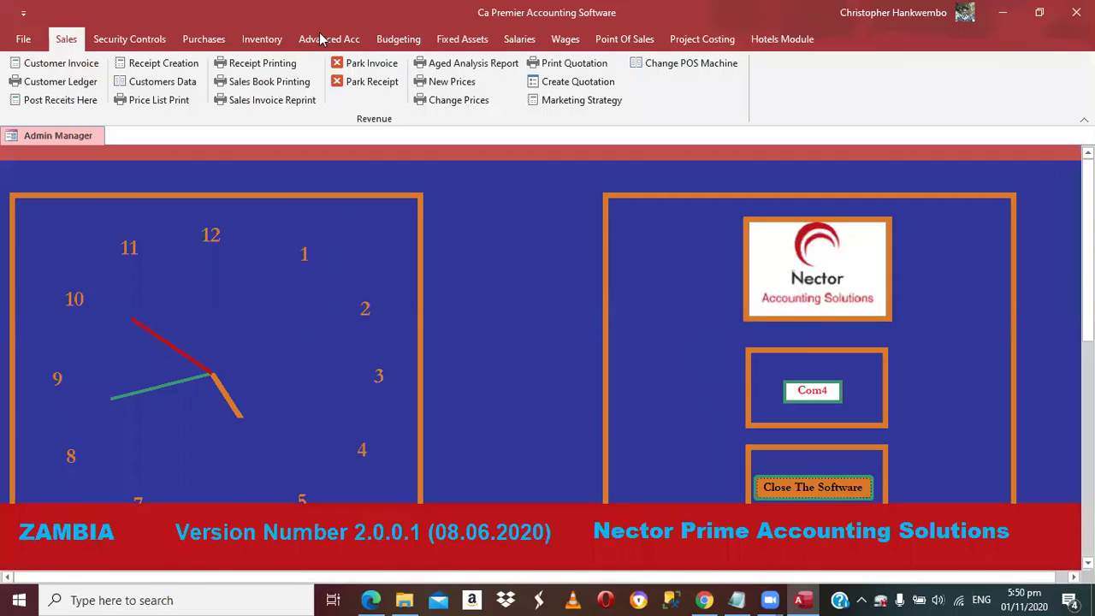
Post general journal 3 with the Posting authorization and close the posting form
click(325, 38)
click(532, 100)
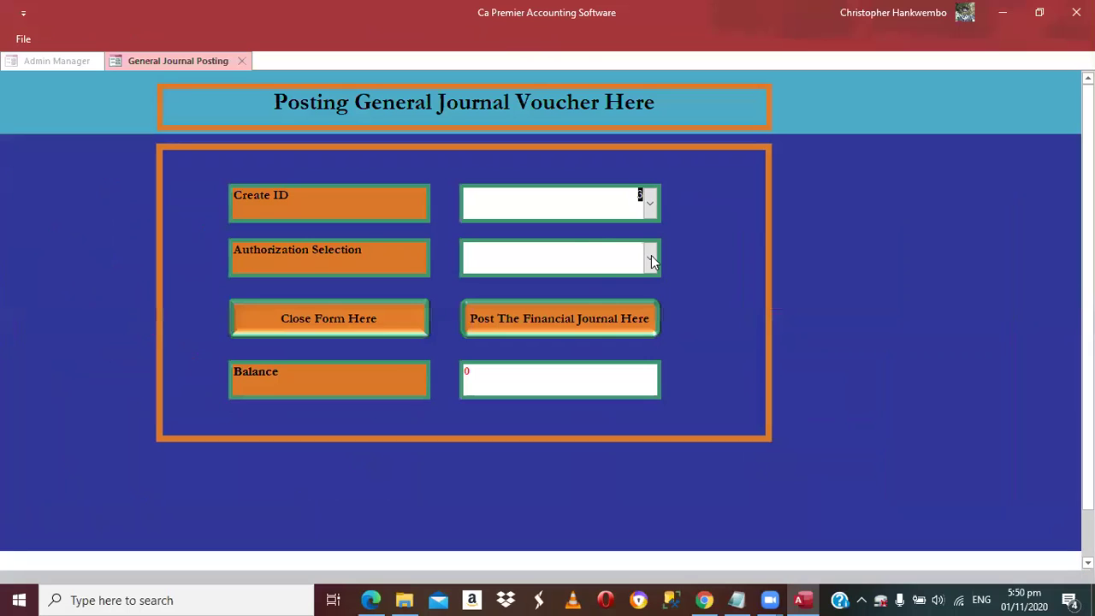
click(652, 261)
click(526, 312)
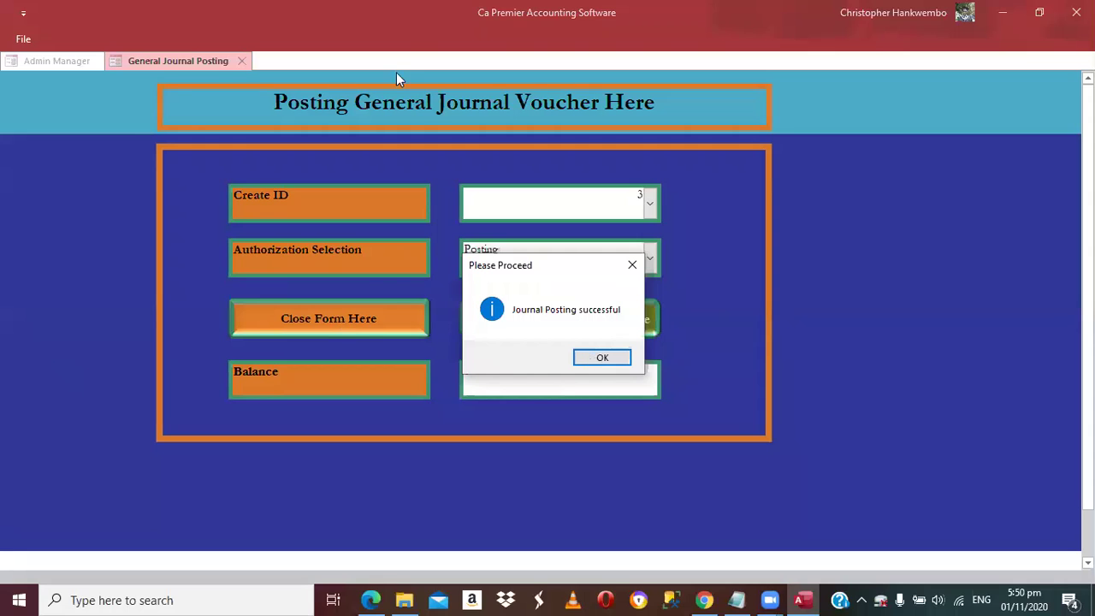
key(Return)
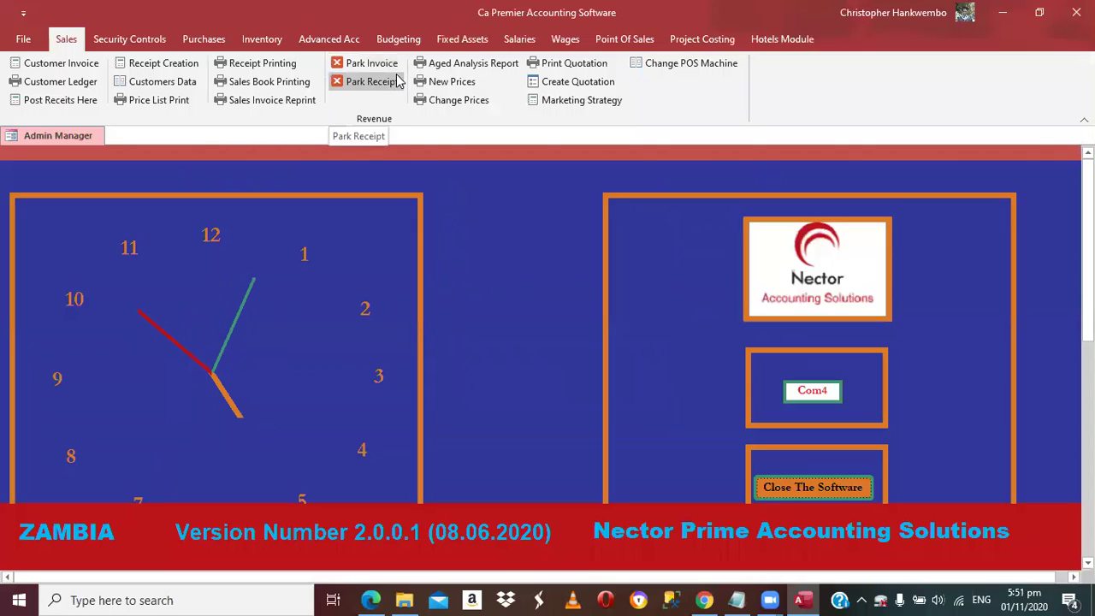
Preview the balance sheet with end date 01/11/2020, examine its assets and capital employed, and close the report
click(316, 39)
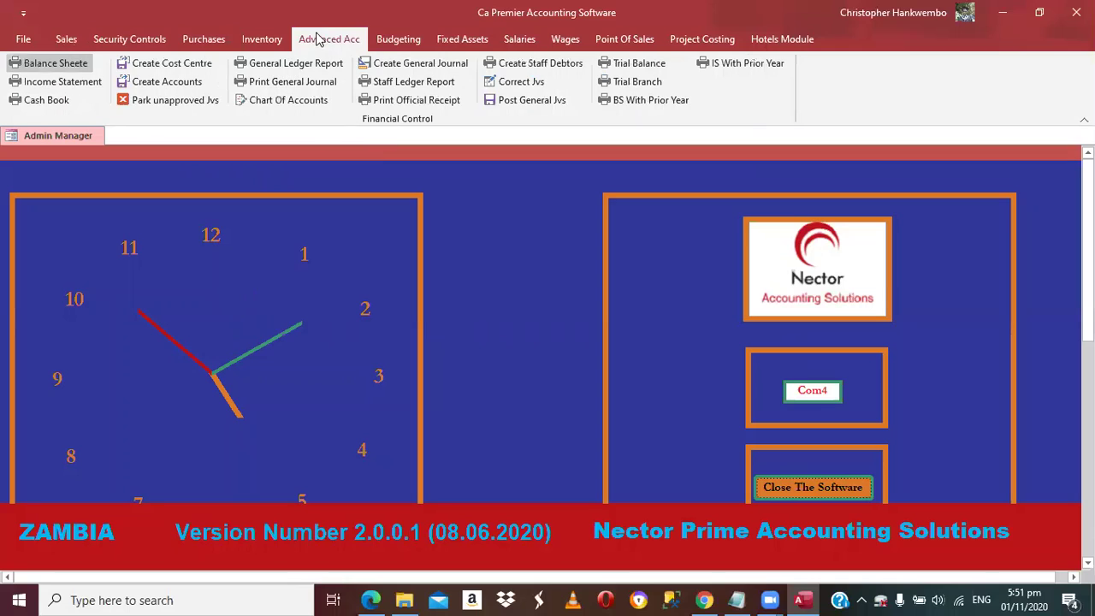
click(71, 69)
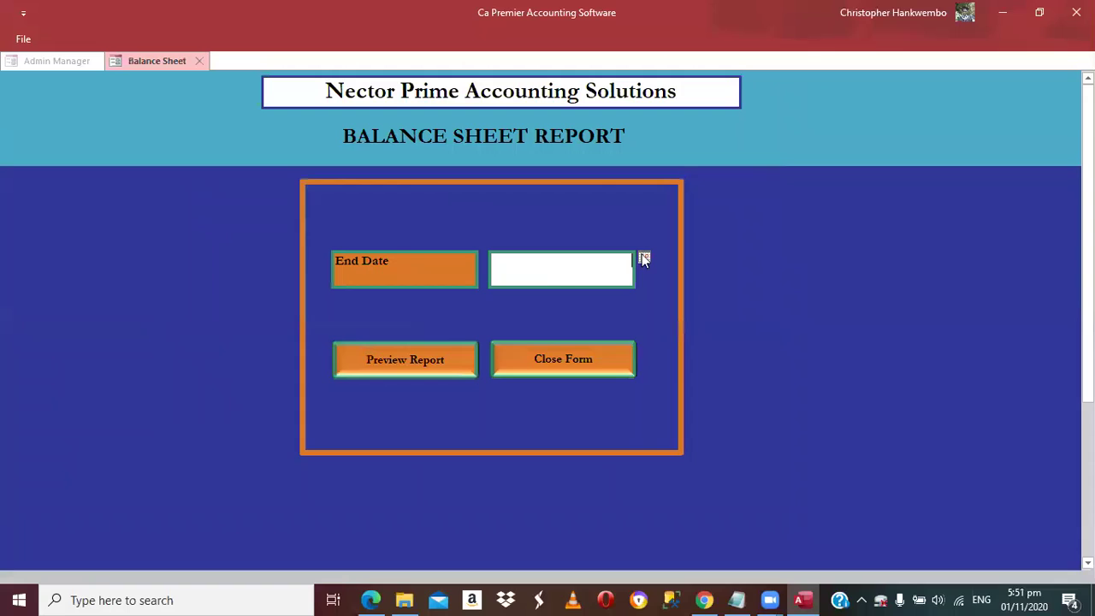
click(644, 259)
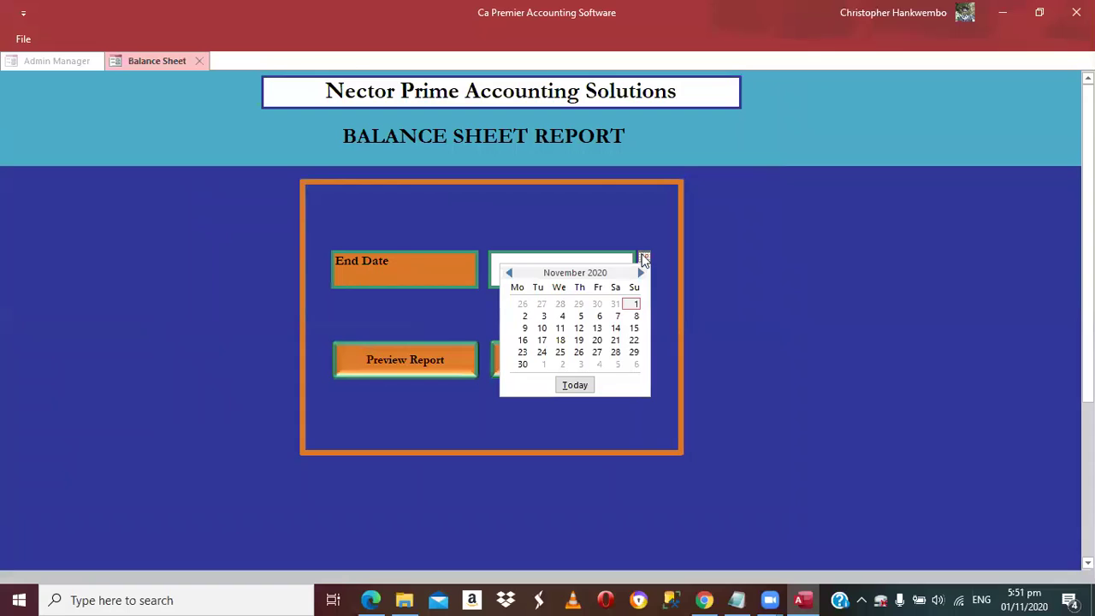
click(634, 304)
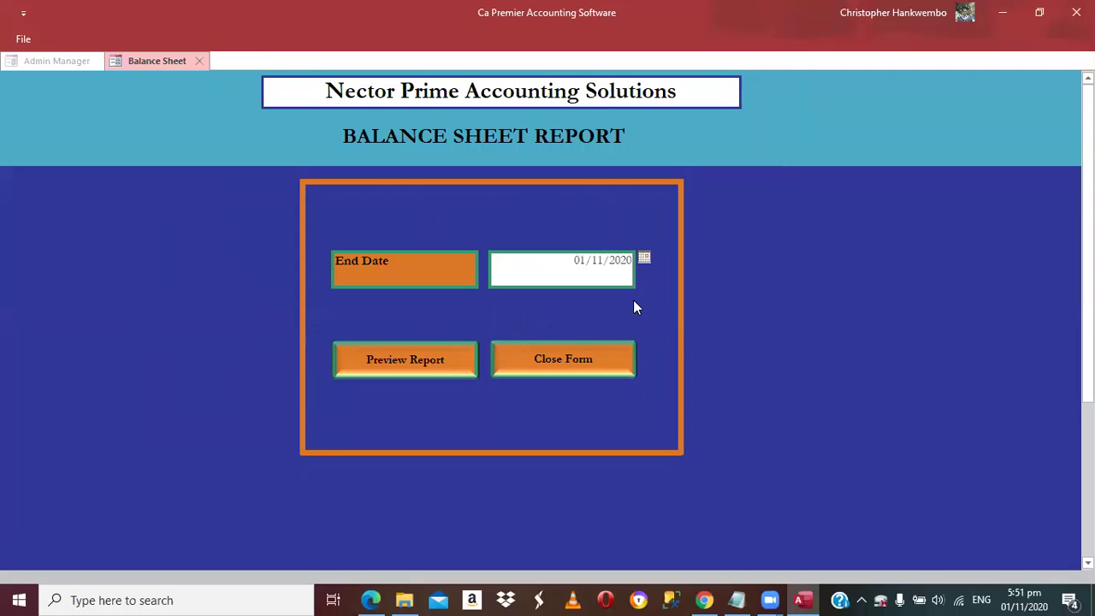
click(419, 356)
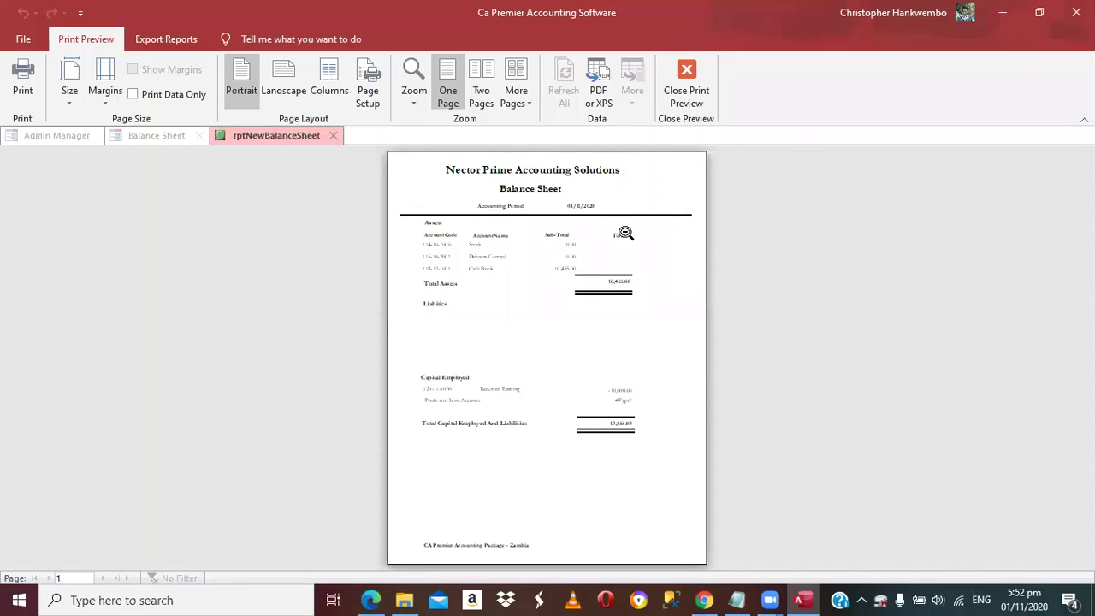
click(626, 233)
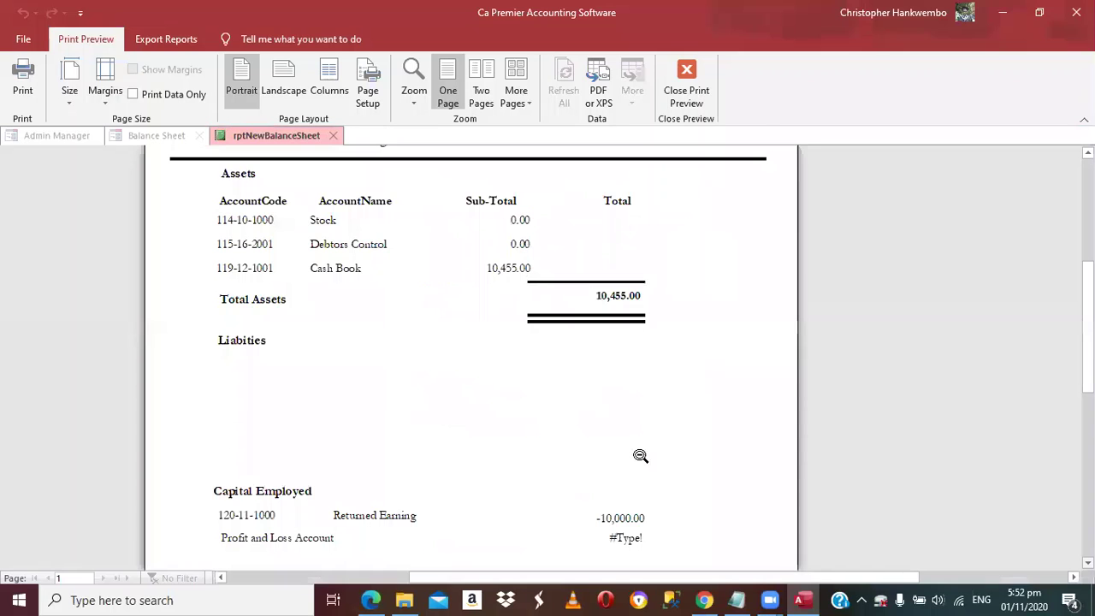
scroll(640, 455, down, 3)
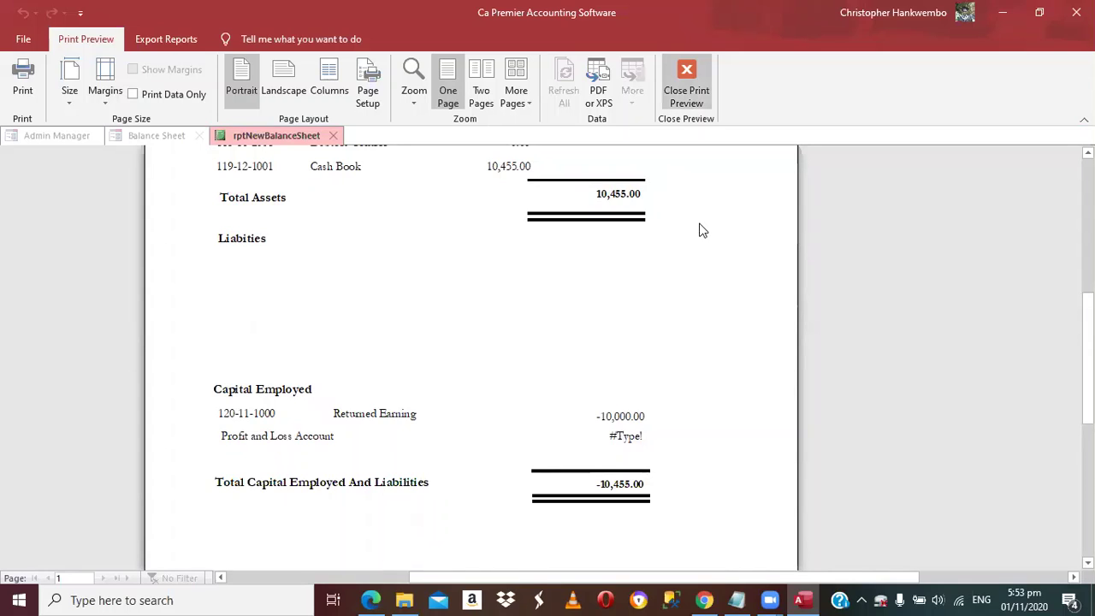
click(693, 100)
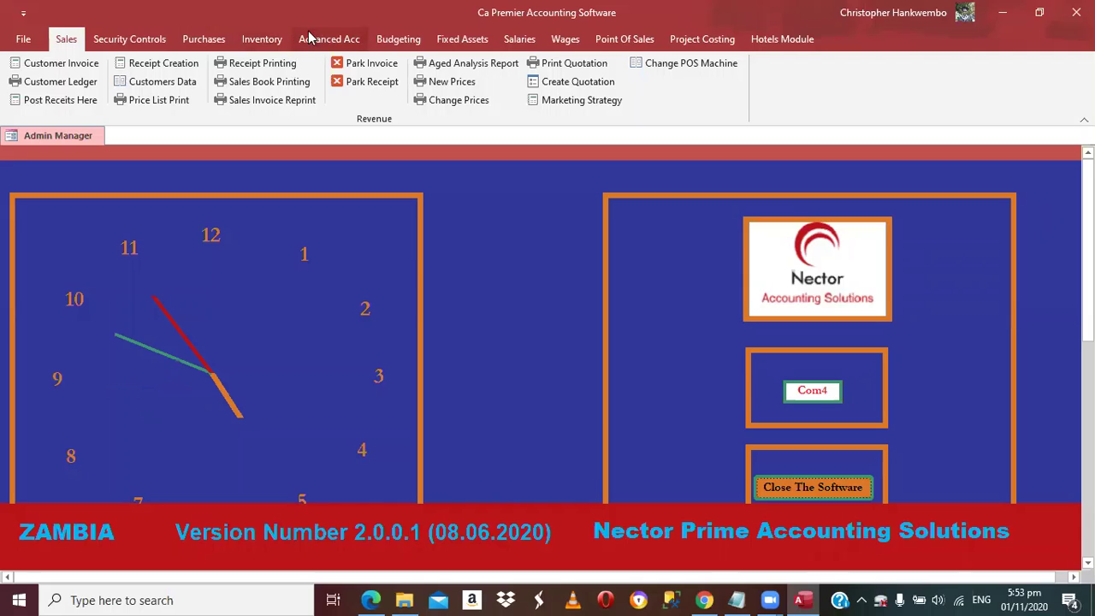
Preview the chart of accounts, look through its account groups and codes, and close the report and its form
click(291, 101)
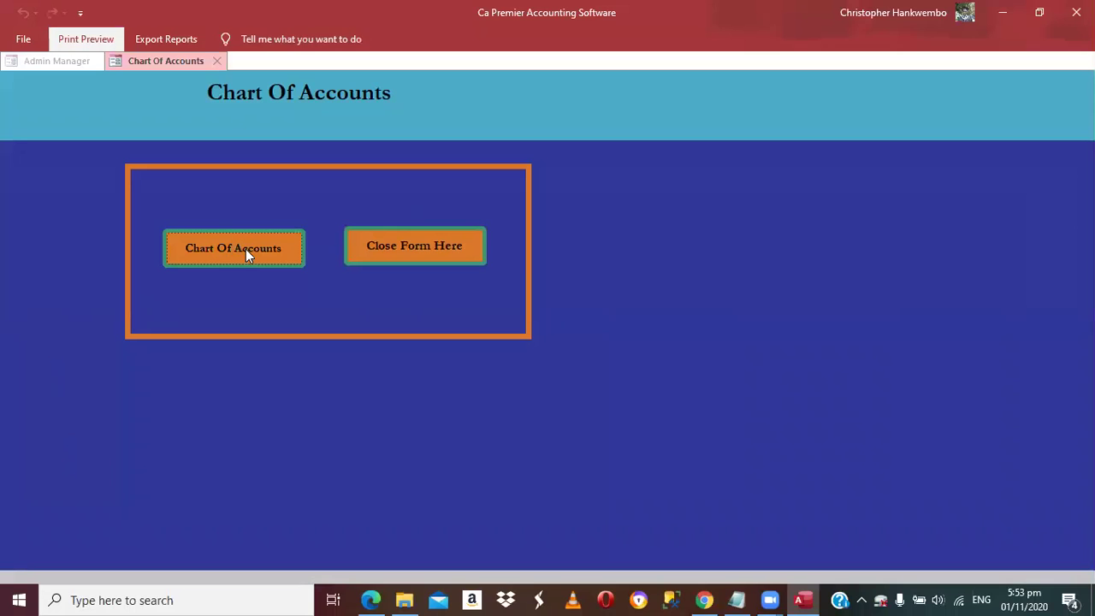
click(246, 249)
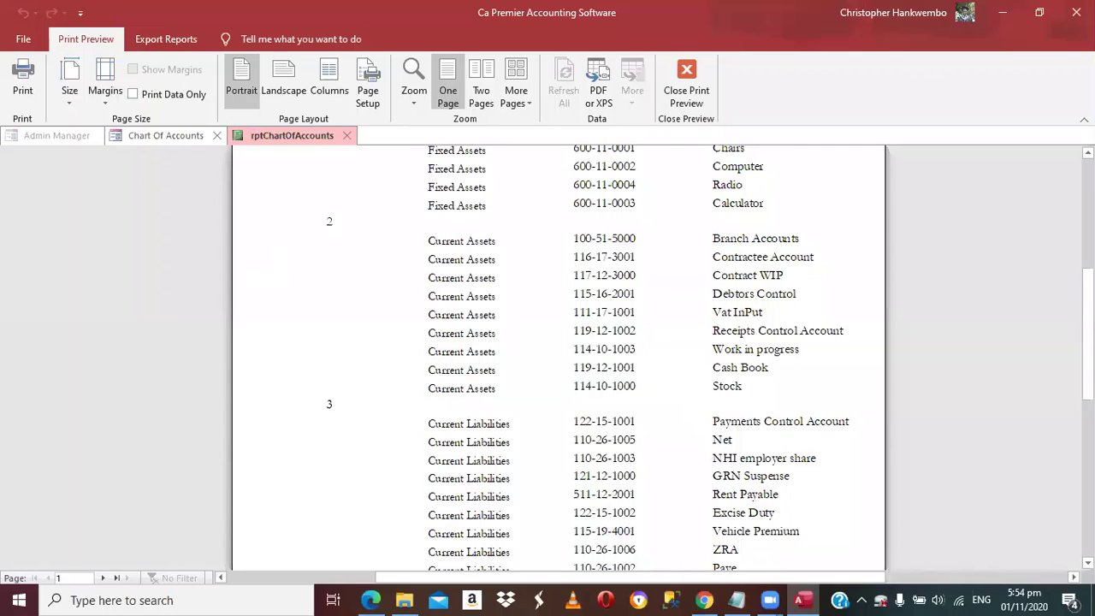
scroll(558, 357, down, 3)
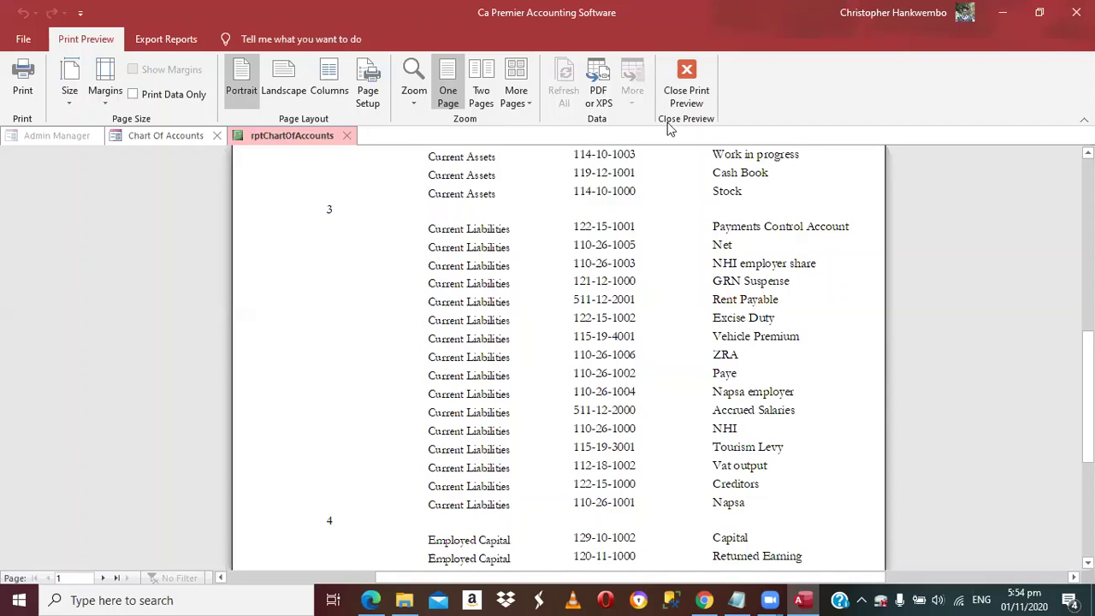
click(685, 84)
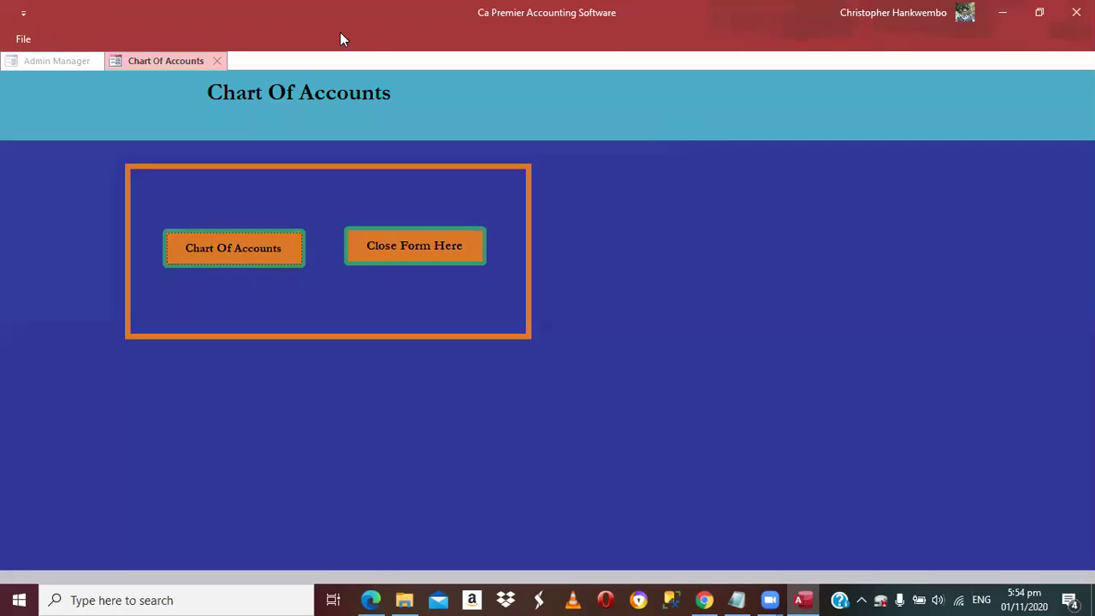
key(ctrl+F4)
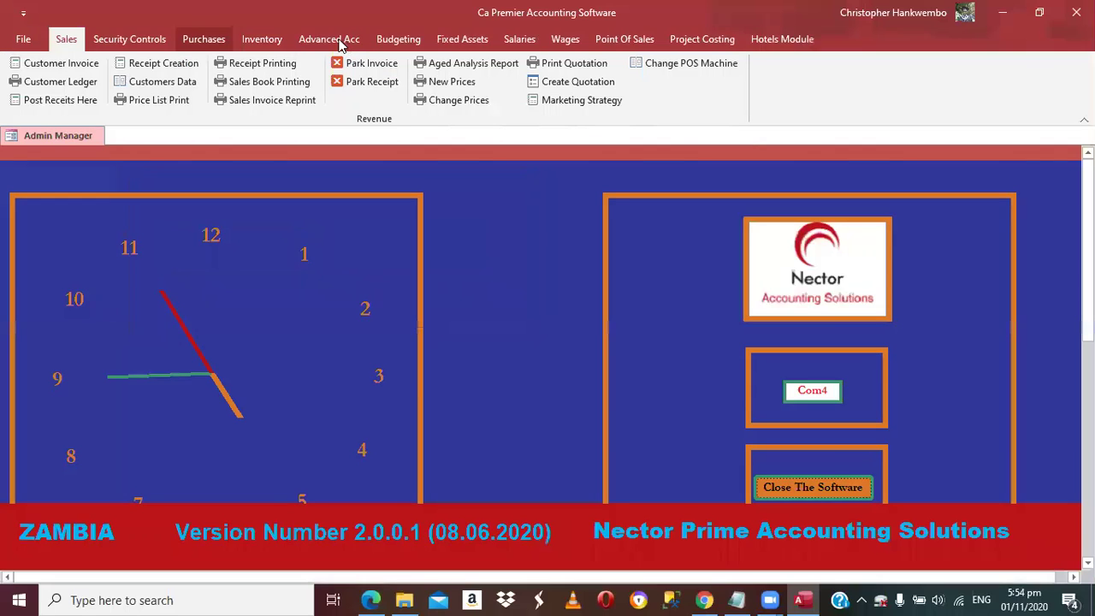
Start a new ledger account with account code 119-18-2002 and account name Accruals
click(340, 41)
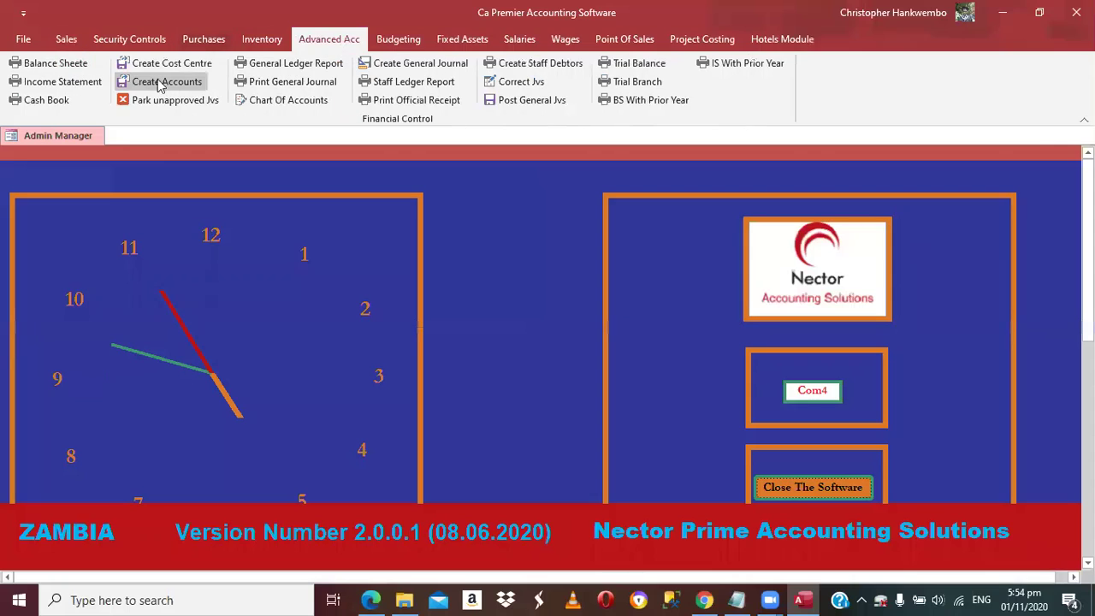
click(159, 84)
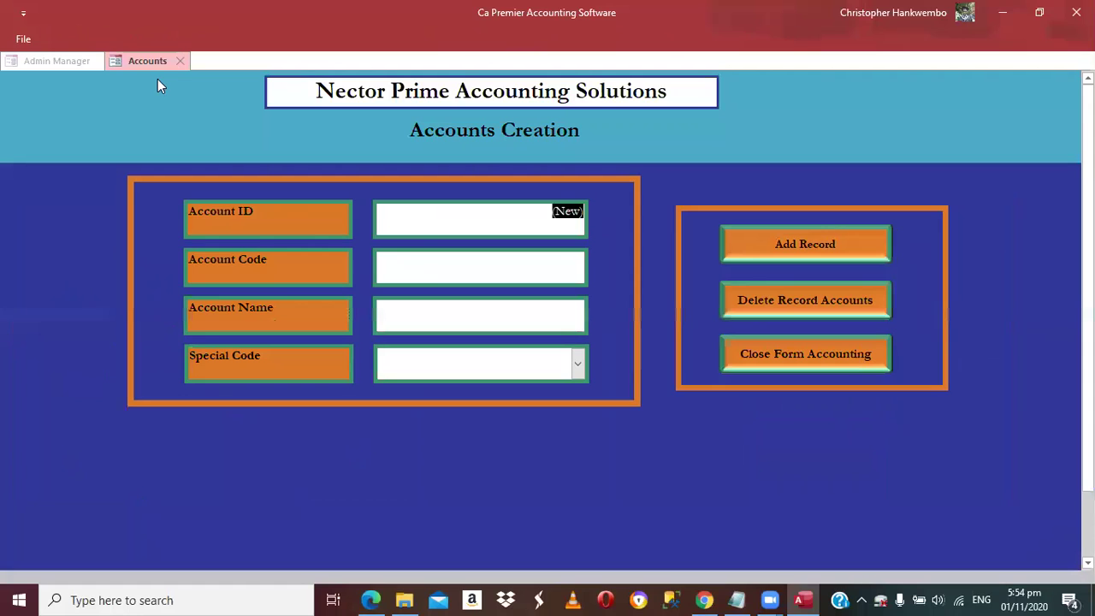
key(Tab)
text(11)
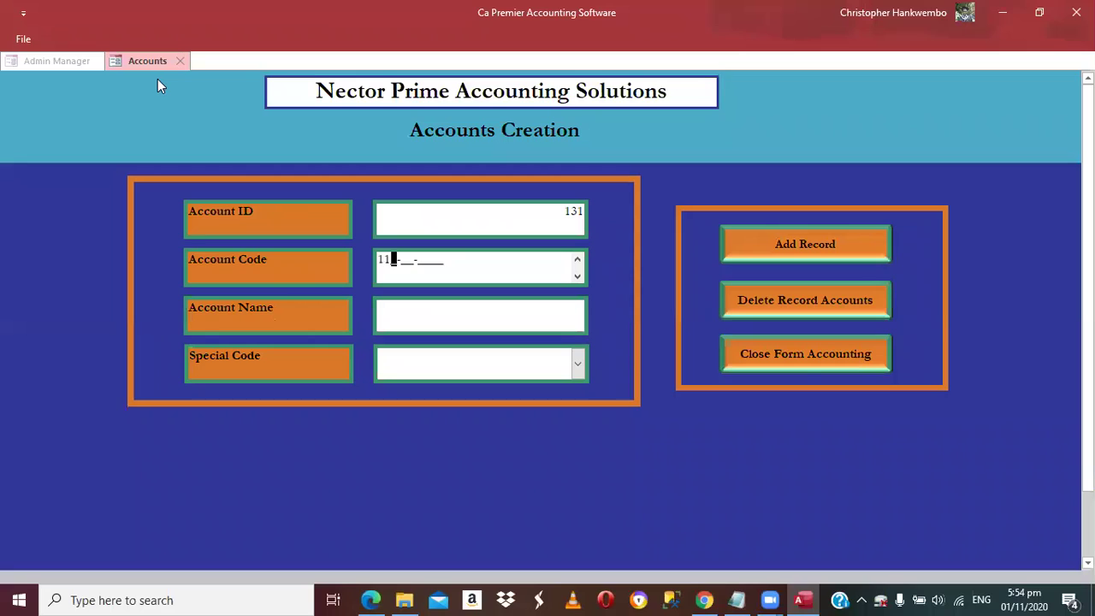
text(9-18-2002)
key(Tab)
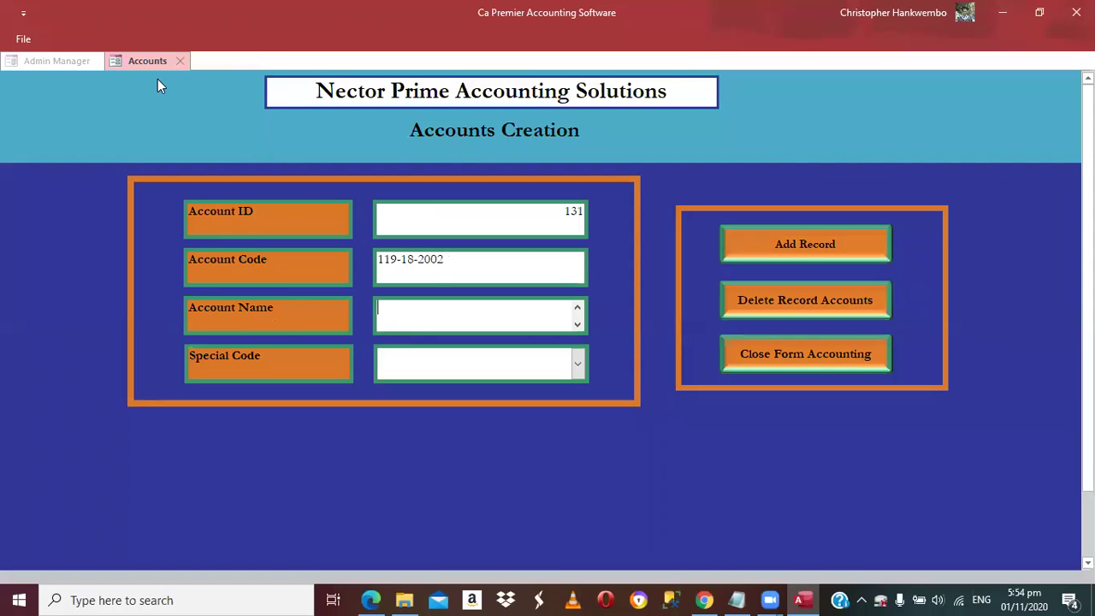
text(Accruals)
key(Tab)
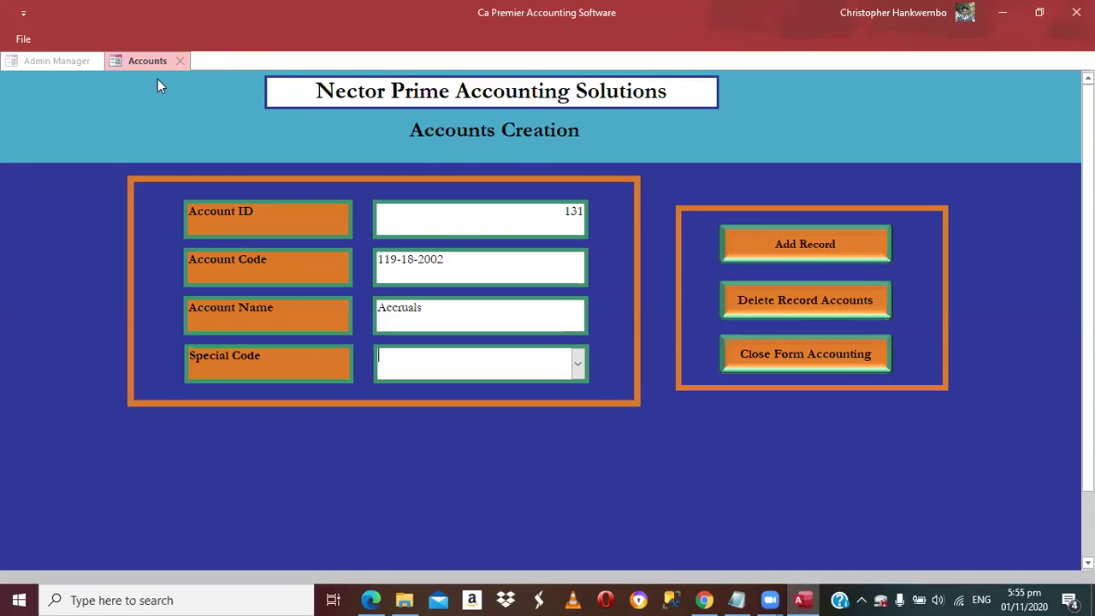
Assign special code 202 (Current Liabilities) to the Accruals account and close the accounts form
click(577, 364)
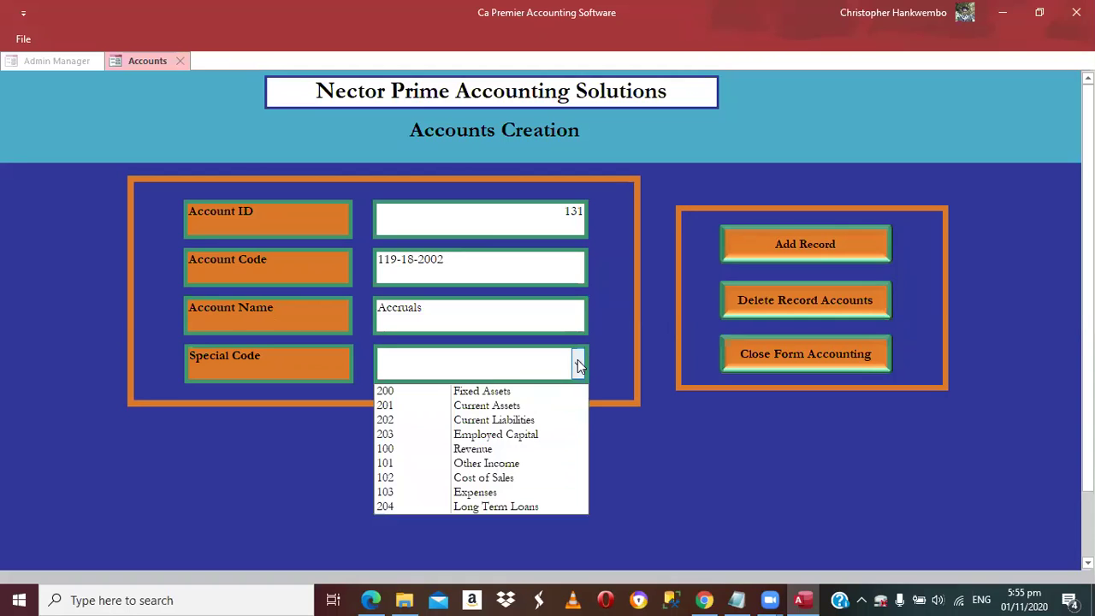
click(522, 420)
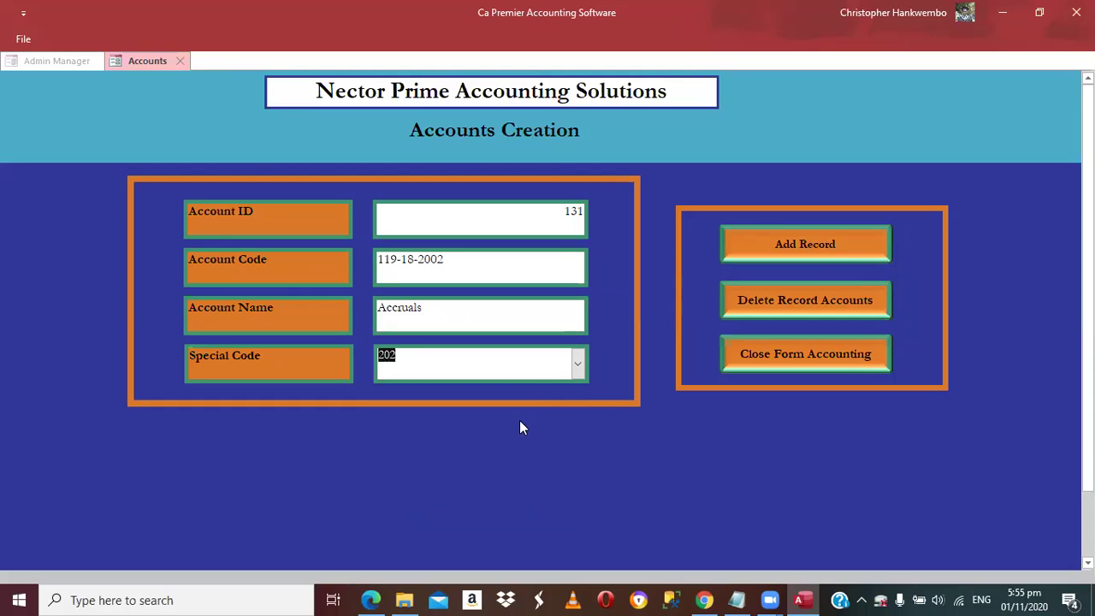
click(762, 304)
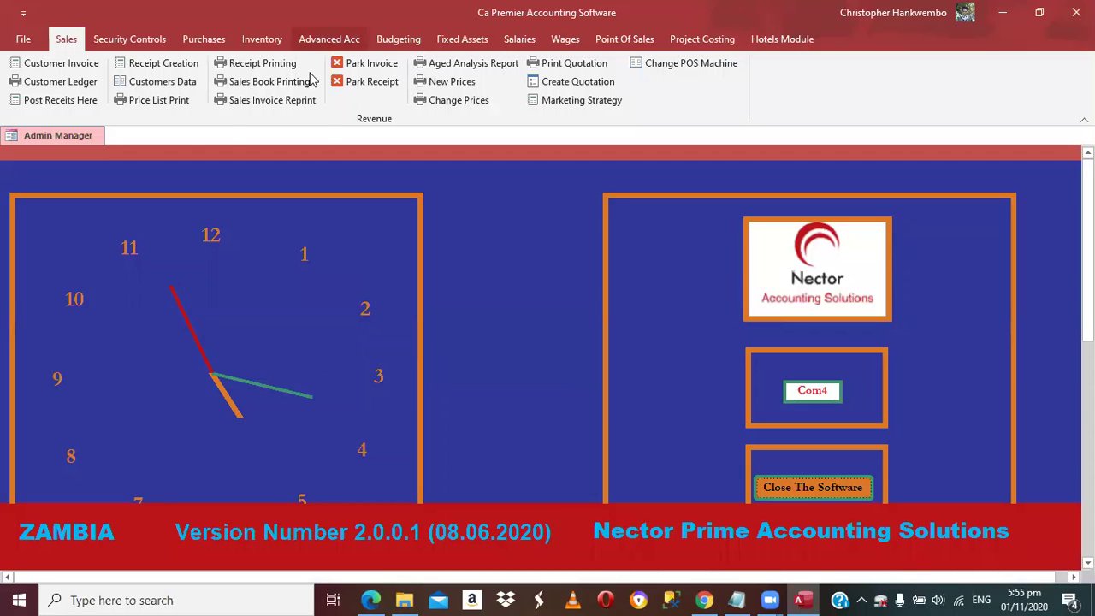
Create a new general journal dated 01/11/2020
scroll(311, 79, down, 4)
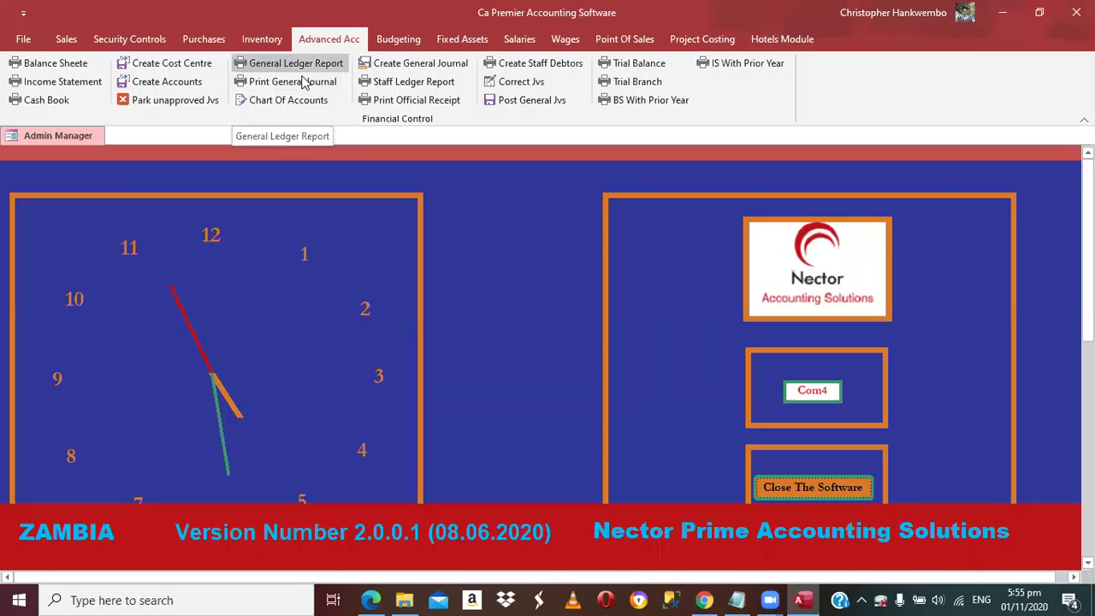
click(411, 65)
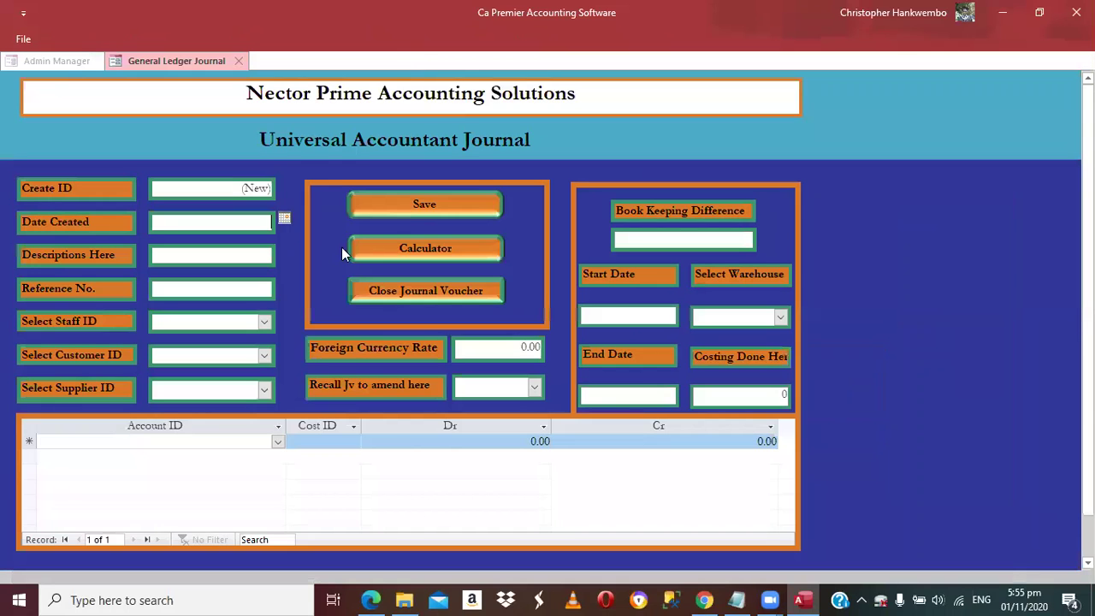
click(284, 218)
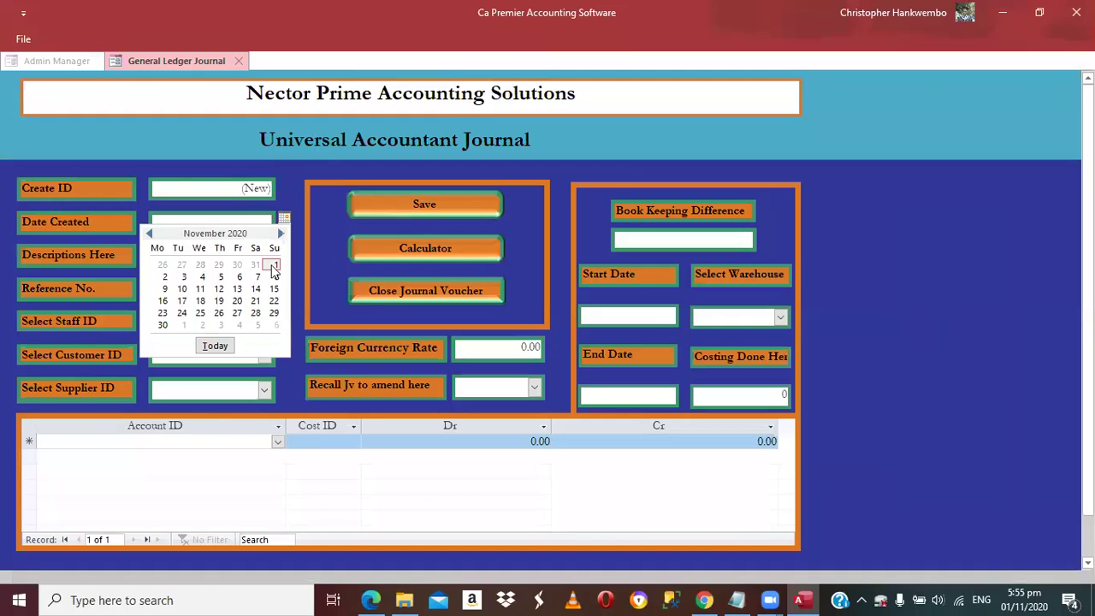
click(274, 266)
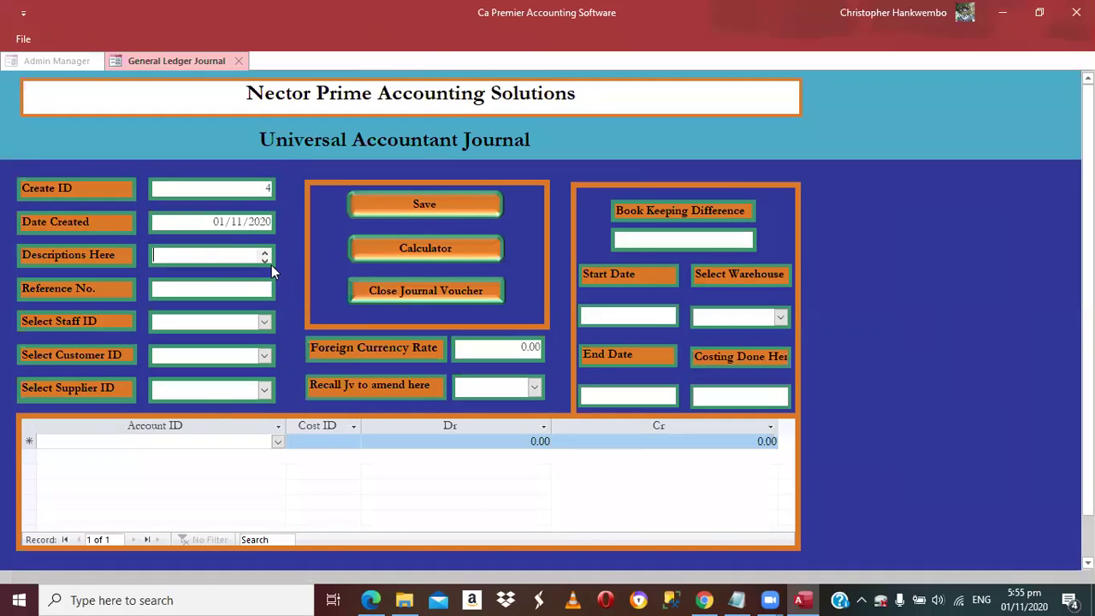
Enter the journal description "Accruaed Exp.", the reference "Stationer" and a foreign currency rate of 1
text(Accruaed Exp.)
key(Tab)
text(Stat)
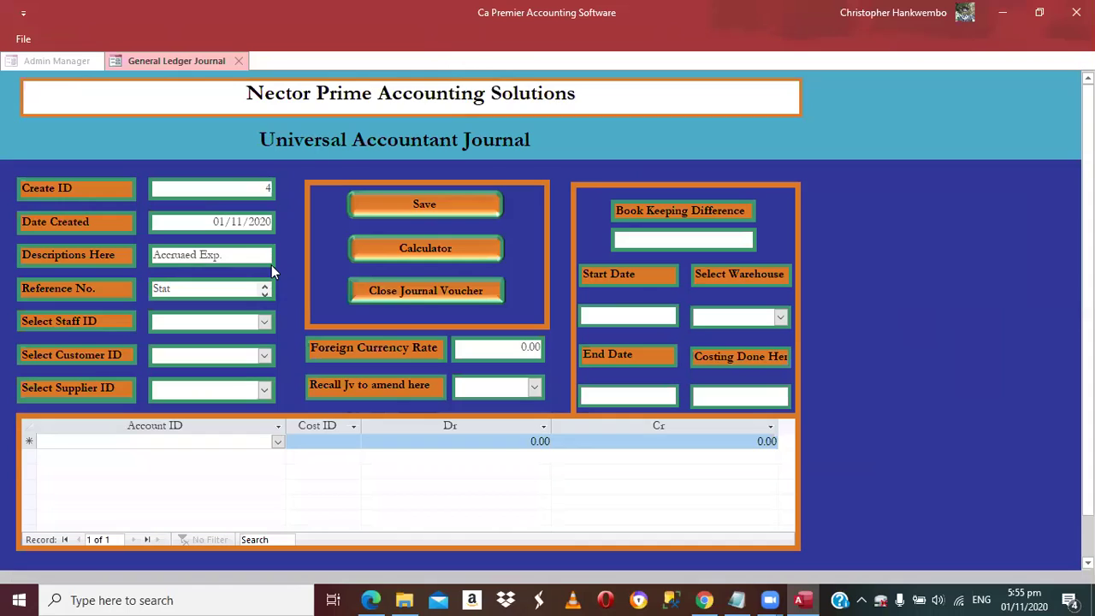
text(ioner)
key(Tab)
text(1)
key(Tab)
click(266, 391)
click(286, 393)
Add the Accruals account as the first line of the journal
click(277, 441)
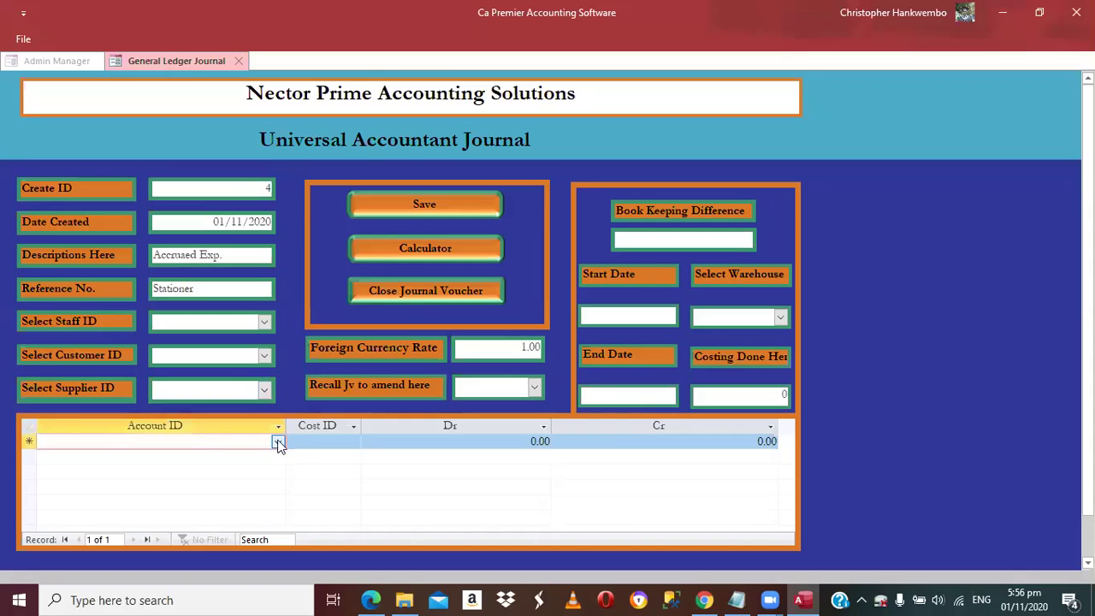
click(278, 441)
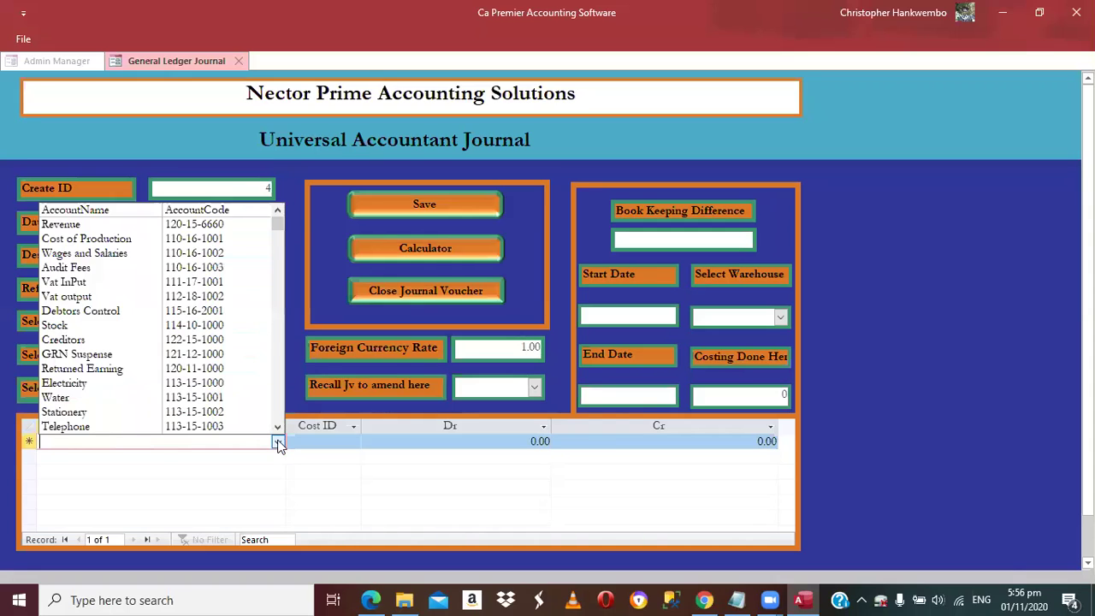
text(acc)
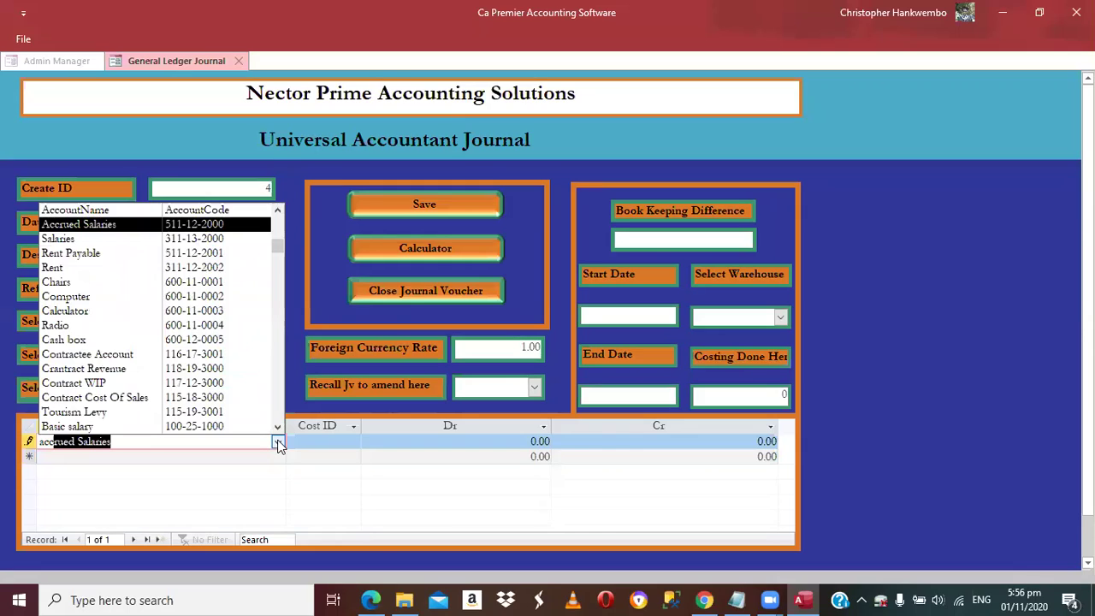
text(rual)
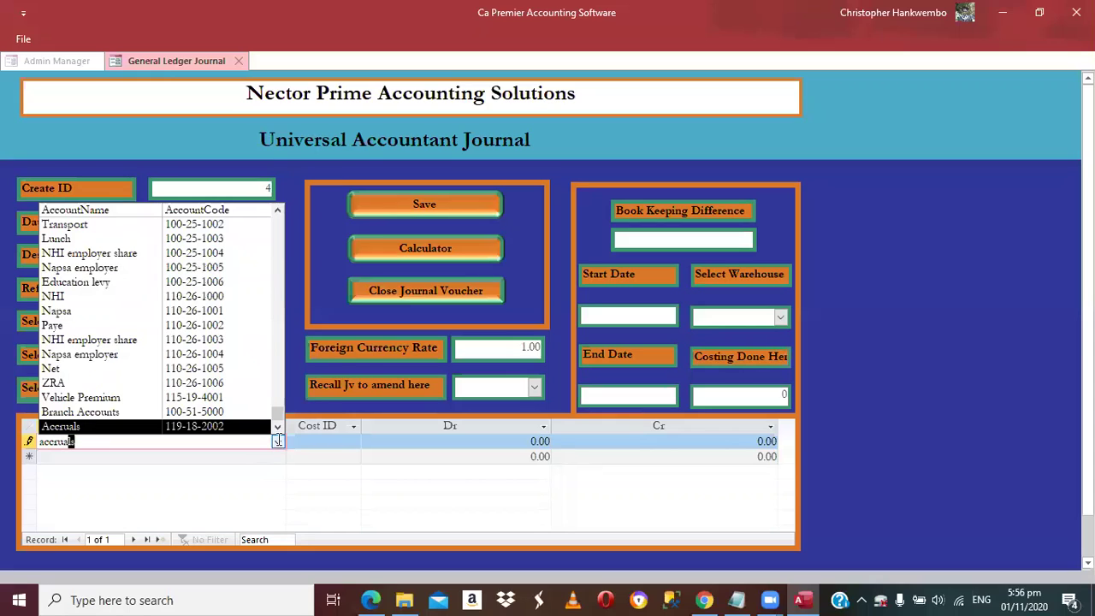
key(Tab)
key(Tab)
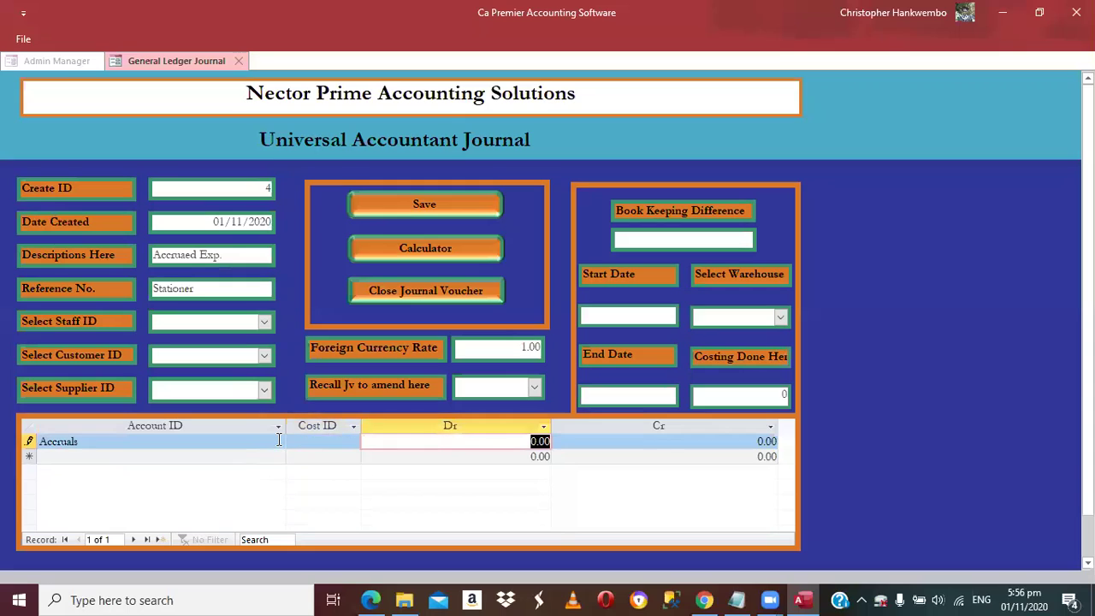
text(50)
key(Tab)
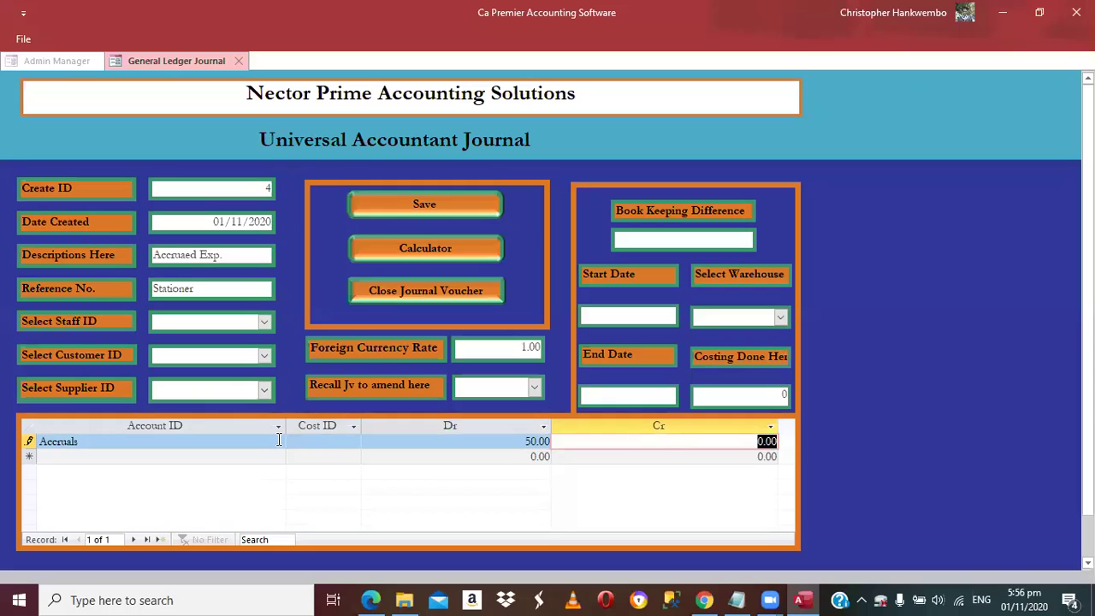
key(shift+Tab)
text(0)
Credit the Accruals line with 50
key(Tab)
text(50)
key(Tab)
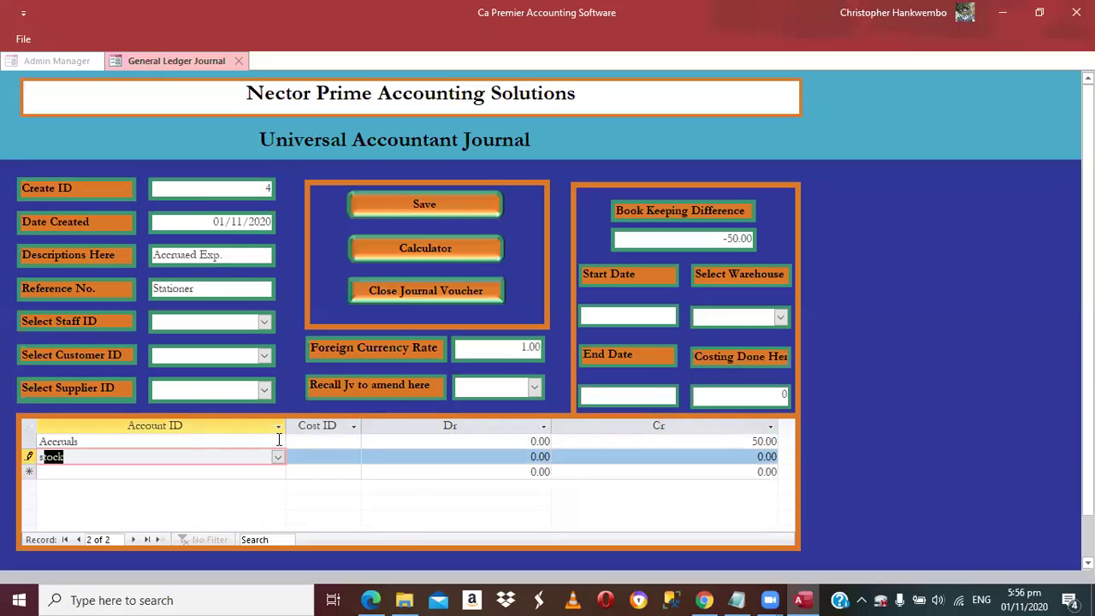
Add a second journal line debiting Stationery with 50
text(ta)
key(Tab)
key(Tab)
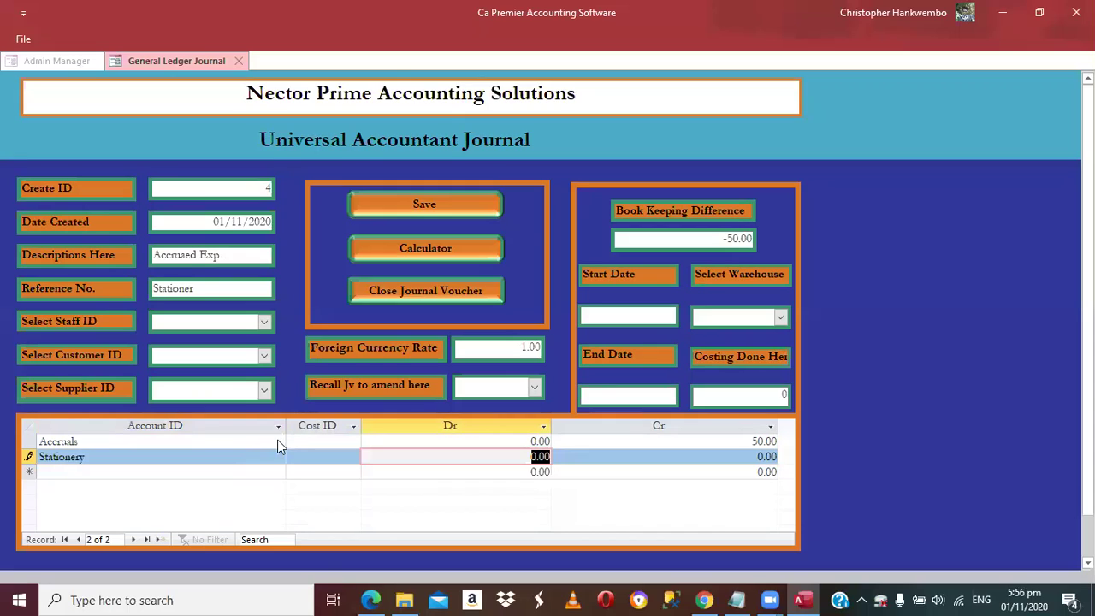
text(50)
key(Tab)
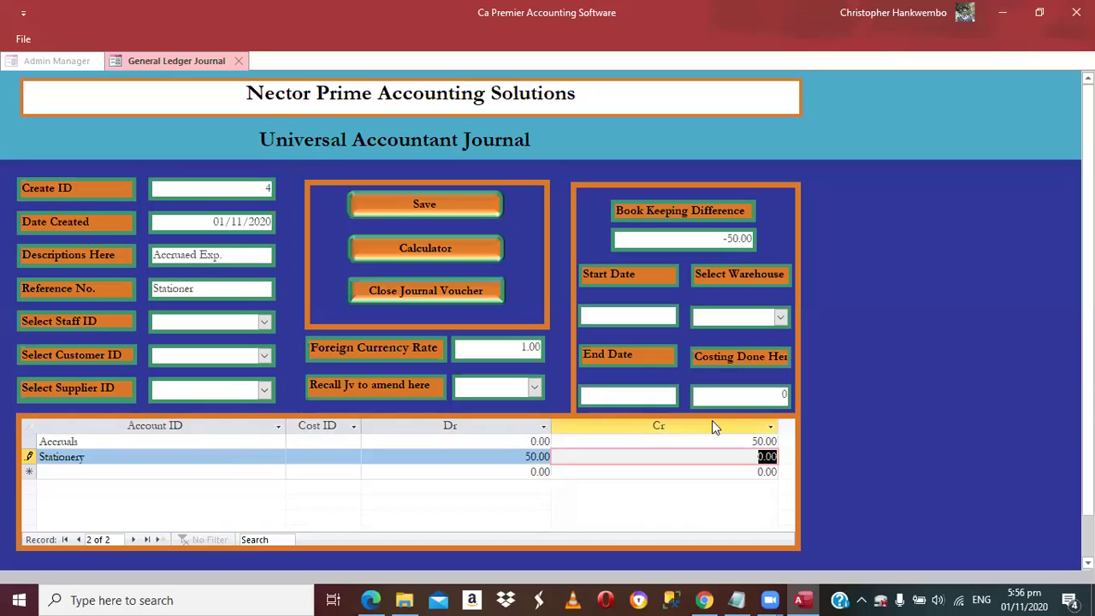
Complete the Stationery line, save the accrued expense journal and close the journal voucher
key(Tab)
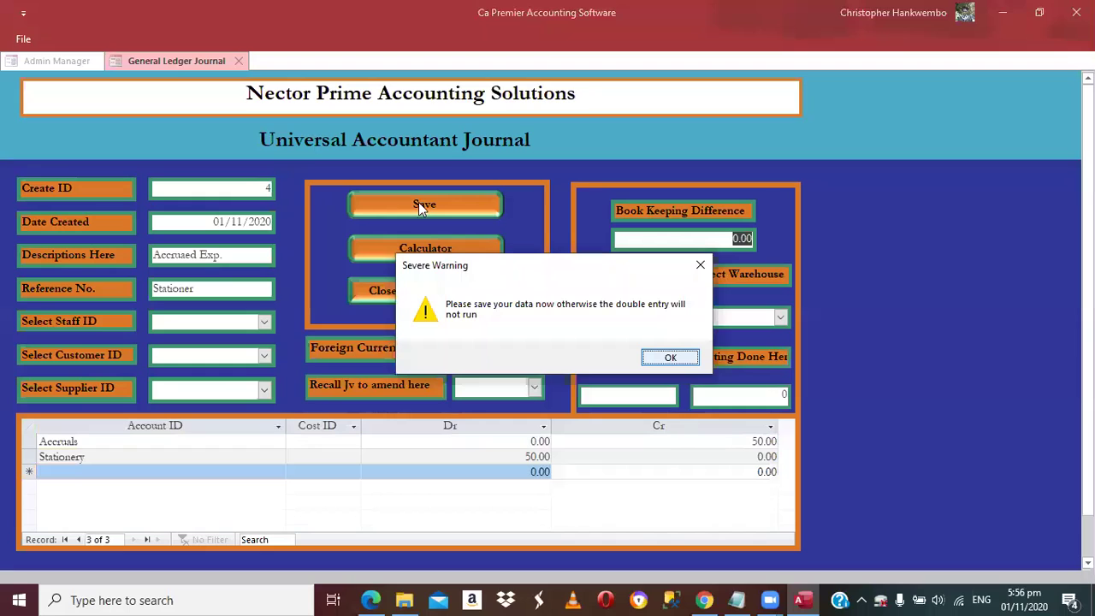
key(Return)
click(381, 291)
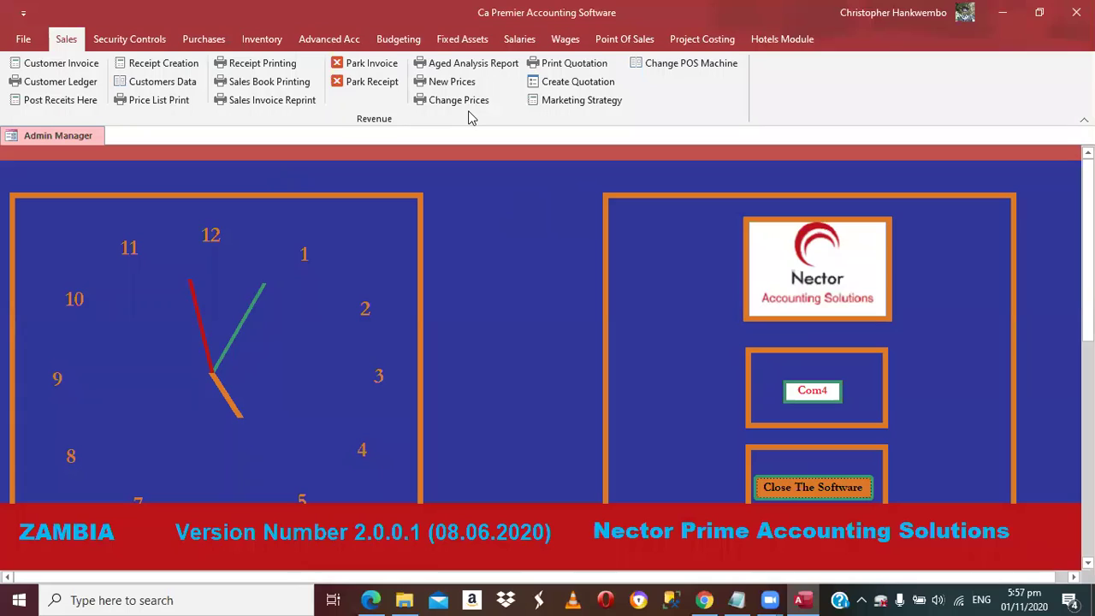
Post general journal voucher 4 with the authorization set to Posting, and close the posting form
scroll(468, 117, down, 4)
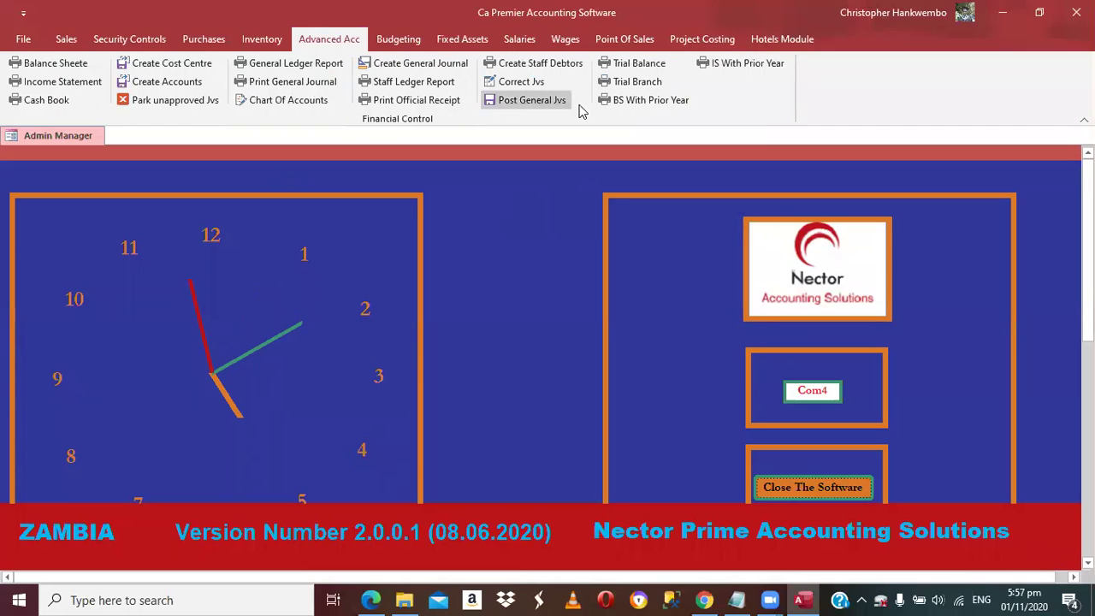
click(552, 101)
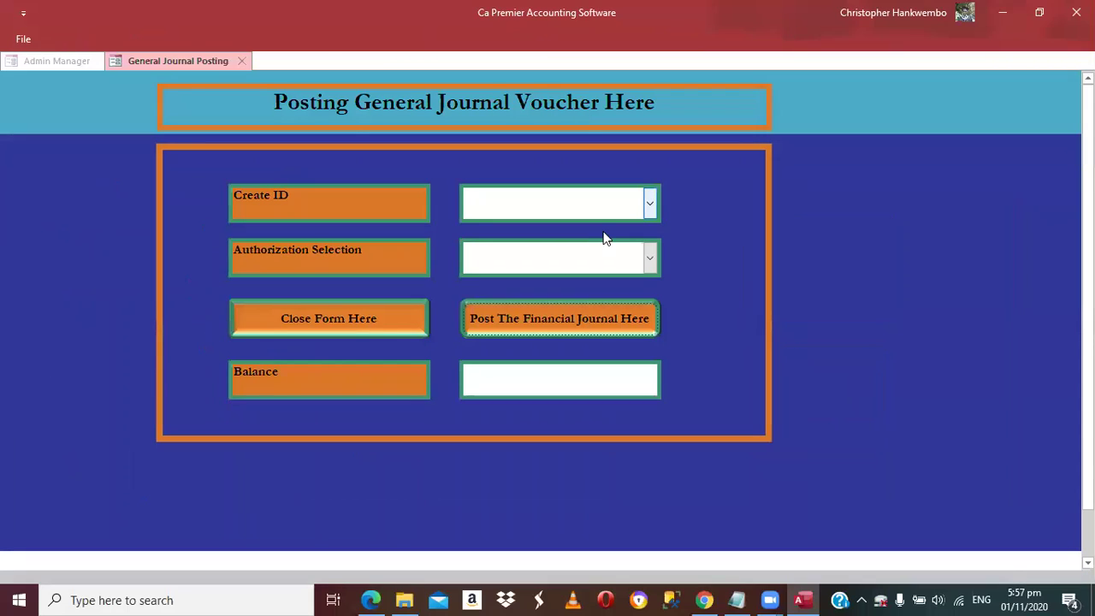
click(649, 254)
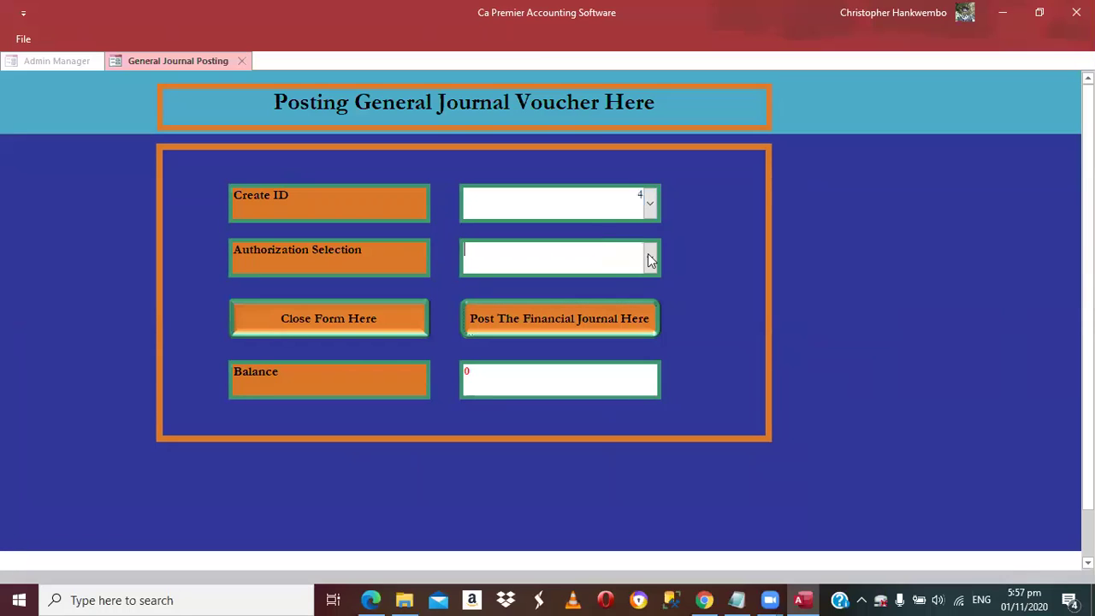
click(648, 260)
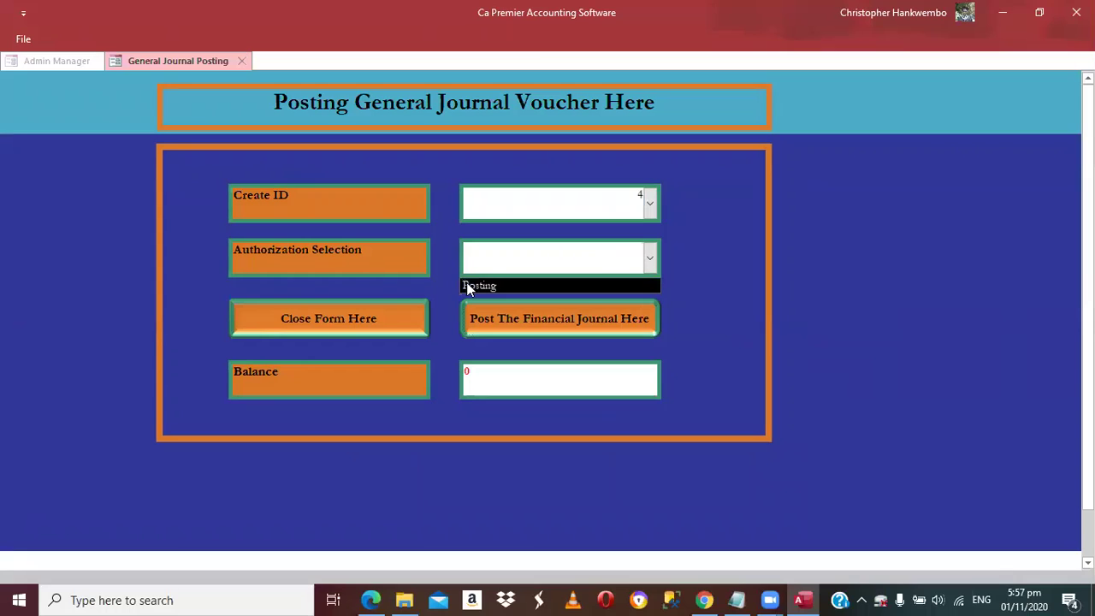
click(468, 287)
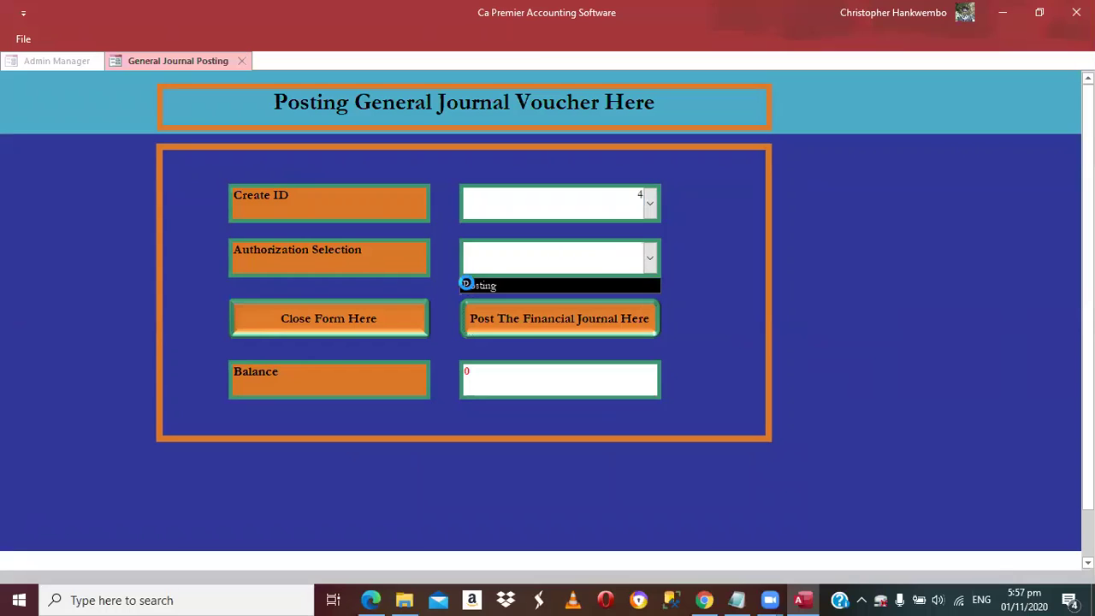
click(510, 317)
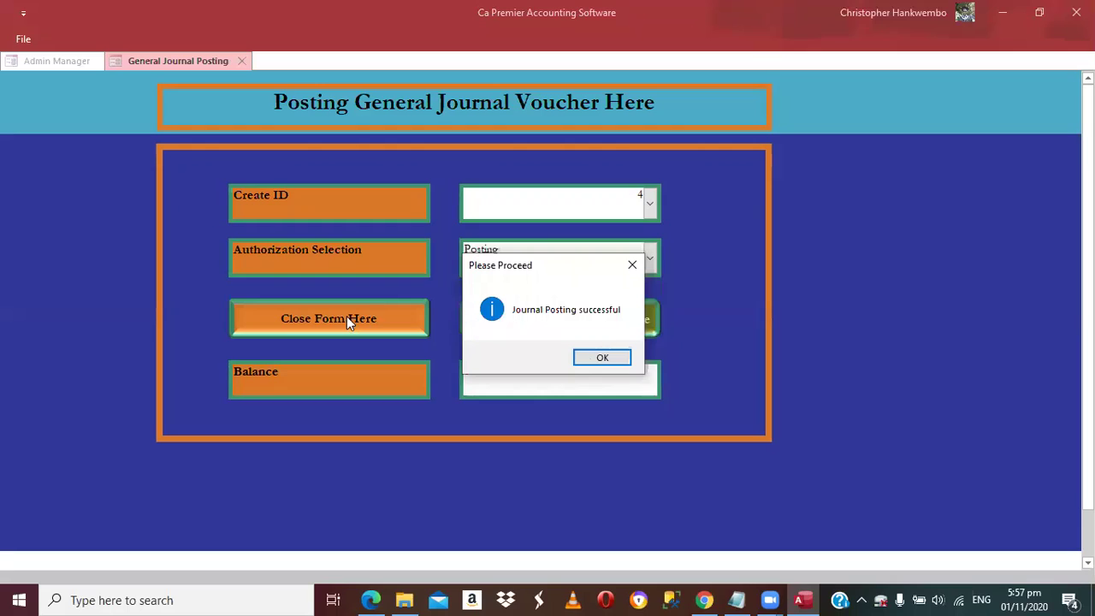
key(Return)
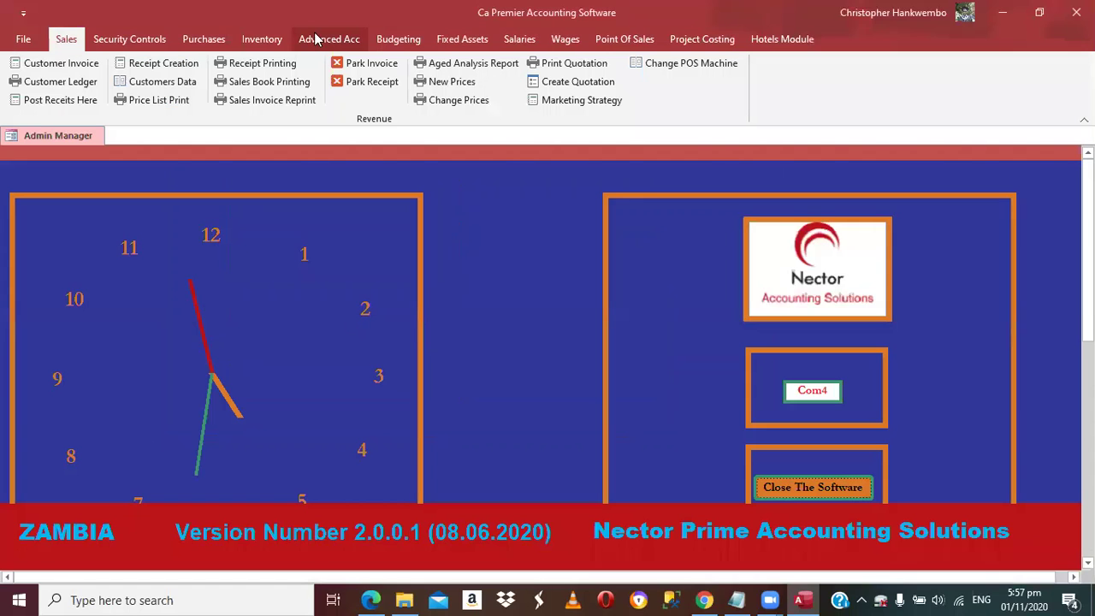
Preview the balance sheet with end date 01/11/2020, examine accruals and capital employed, and close the report
click(431, 175)
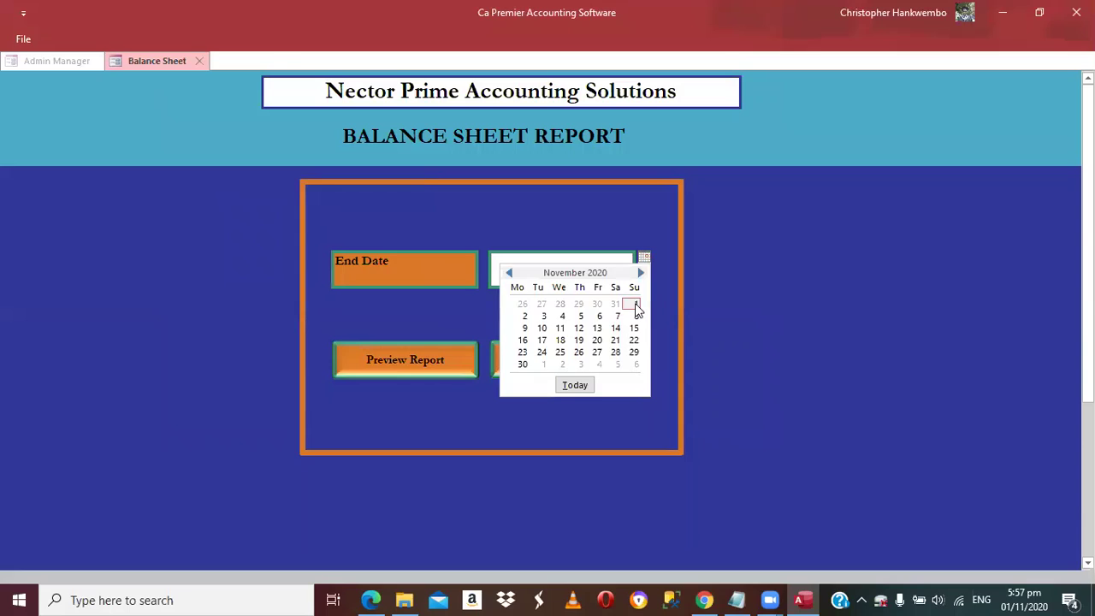
click(633, 304)
click(428, 354)
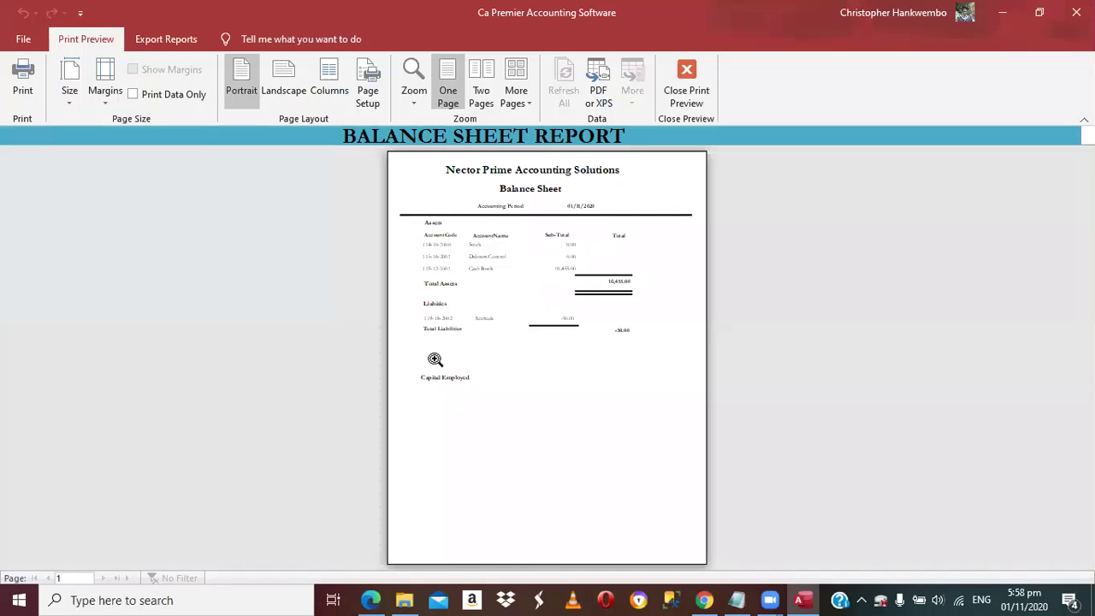
click(686, 334)
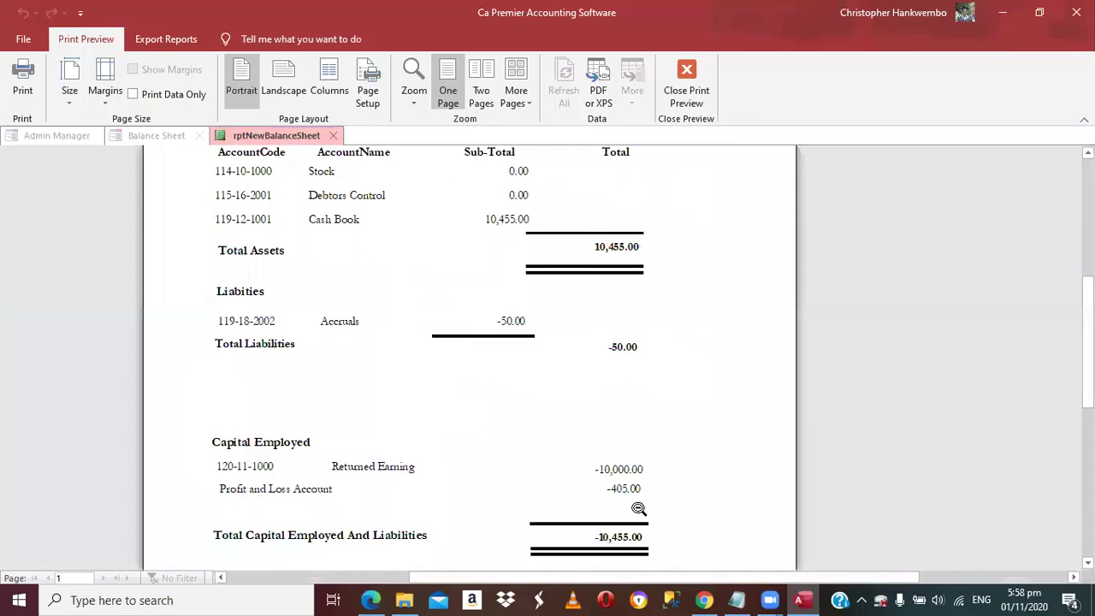
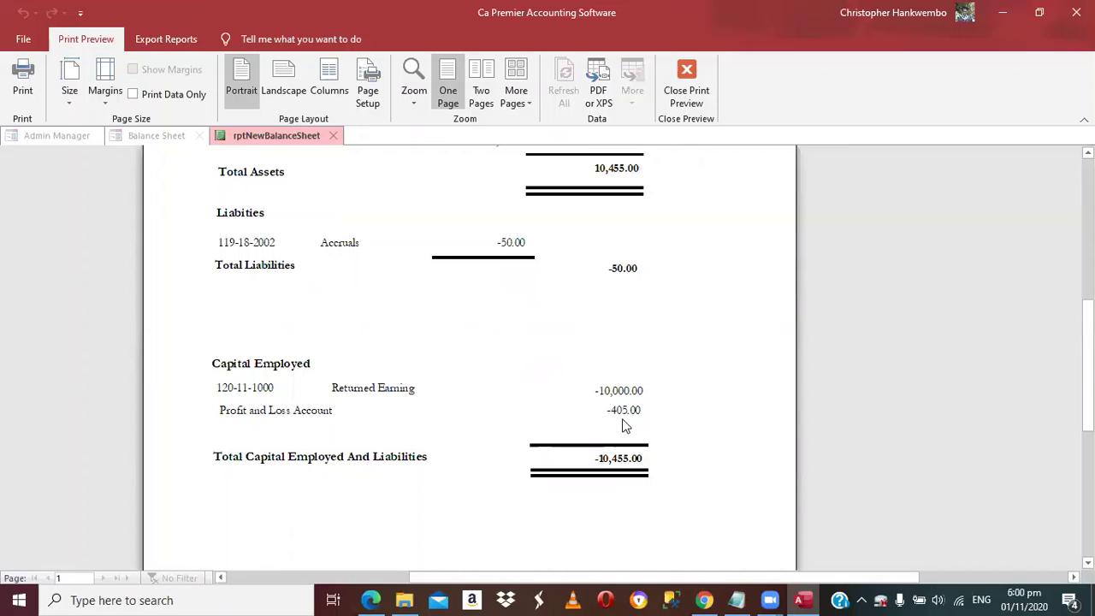
click(677, 90)
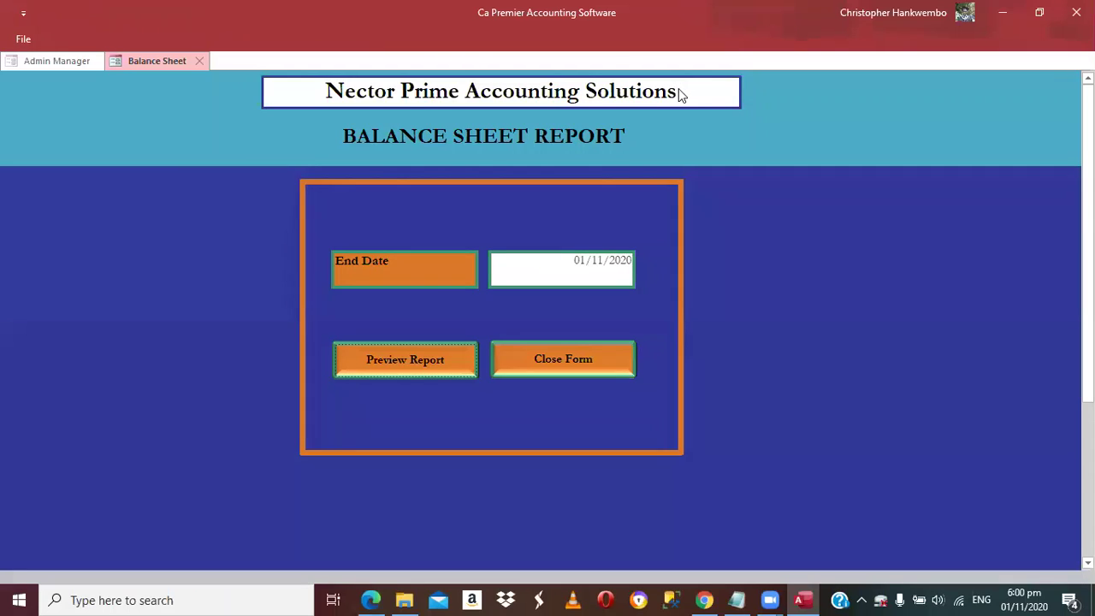
click(552, 360)
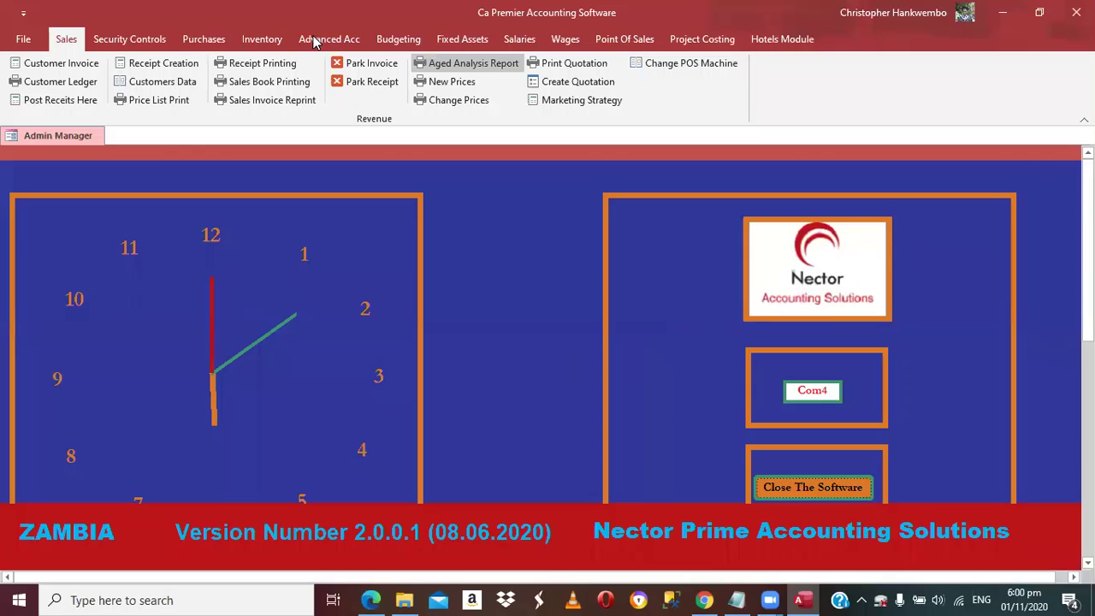
Preview the income statement for 01/11/2020 to 01/11/2020, examine revenue, stationery expense and net profit, and close it
click(79, 84)
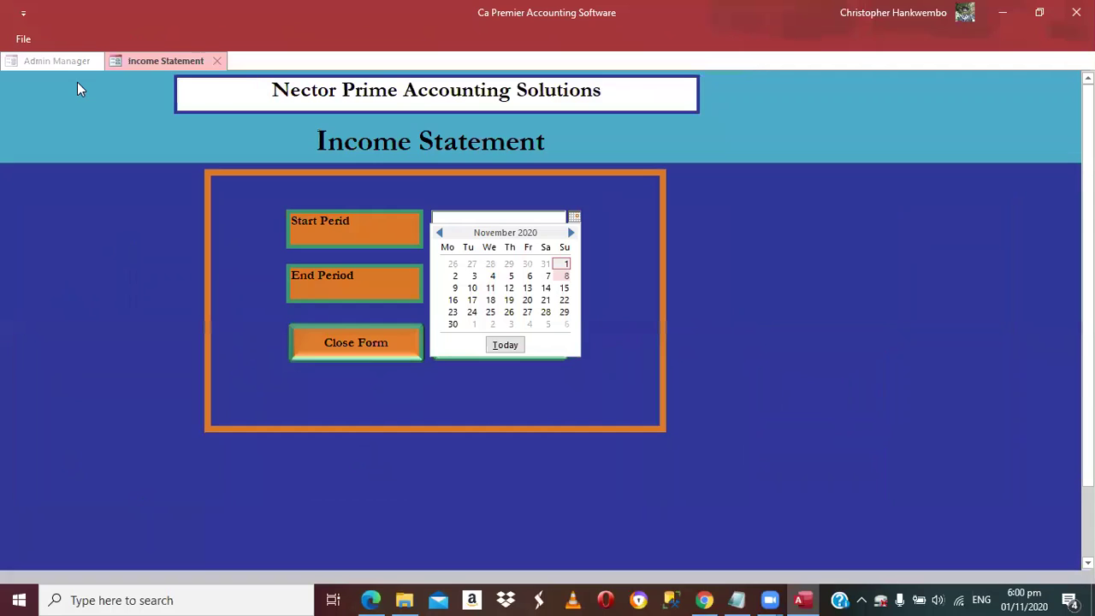
click(565, 265)
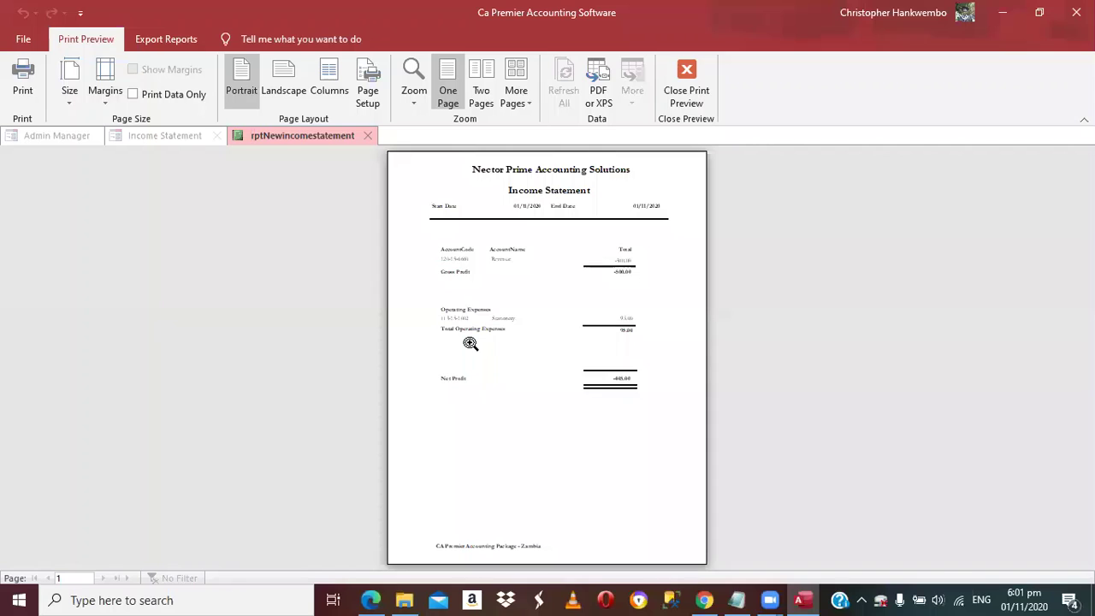
click(621, 520)
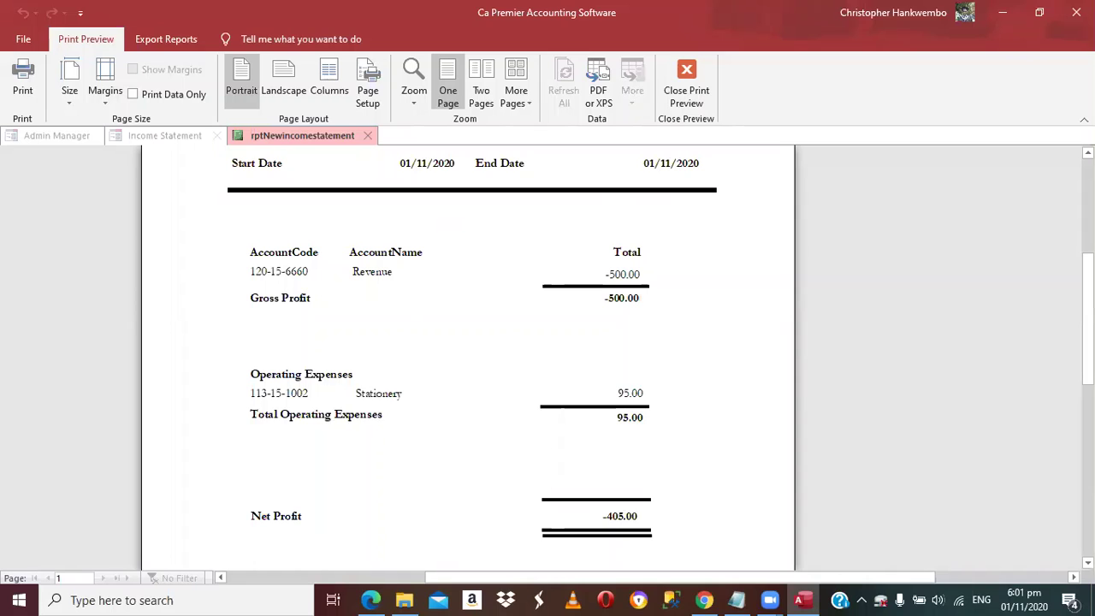
scroll(468, 357, up, 3)
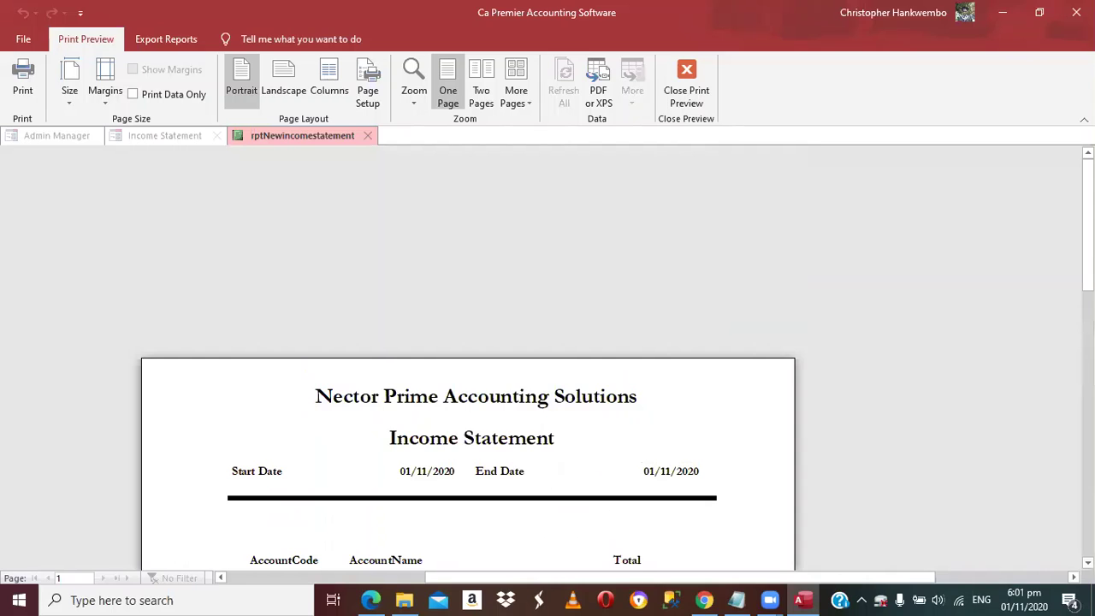
scroll(468, 356, down, 3)
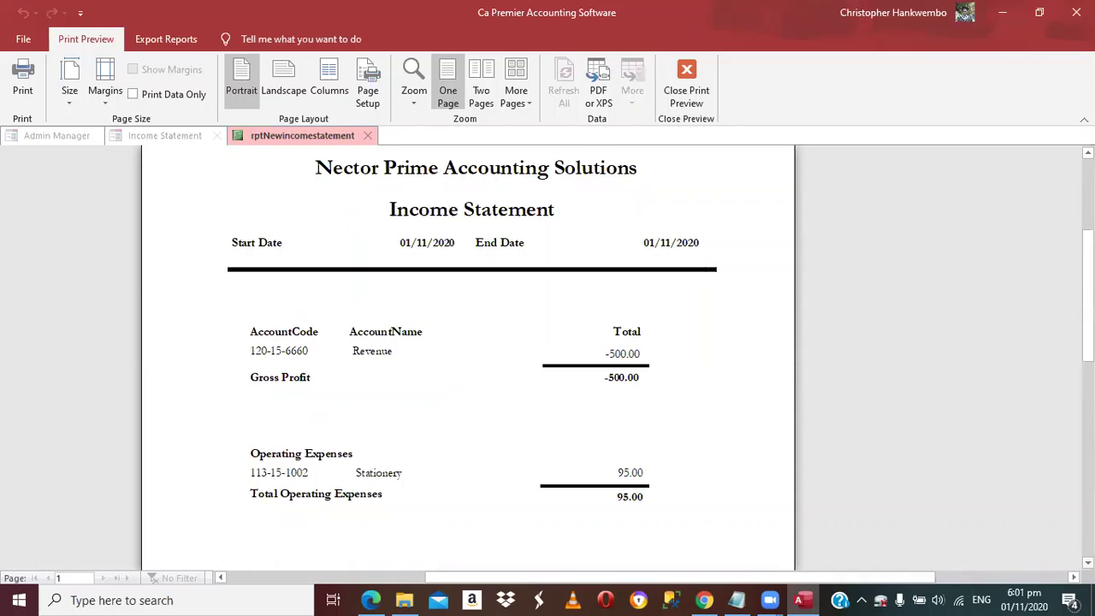
scroll(468, 356, down, 1)
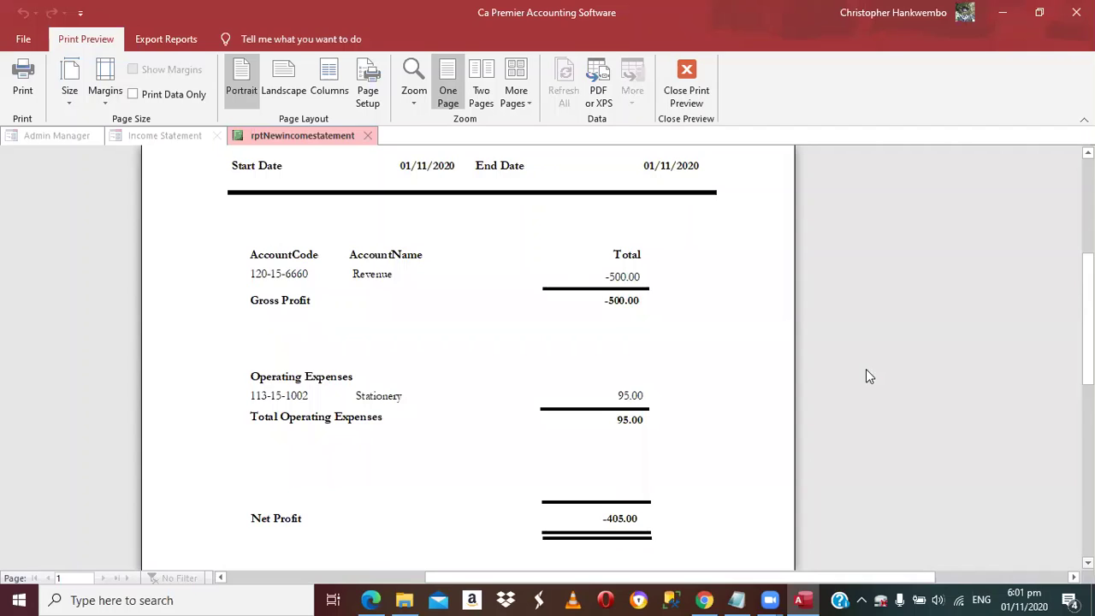
click(676, 101)
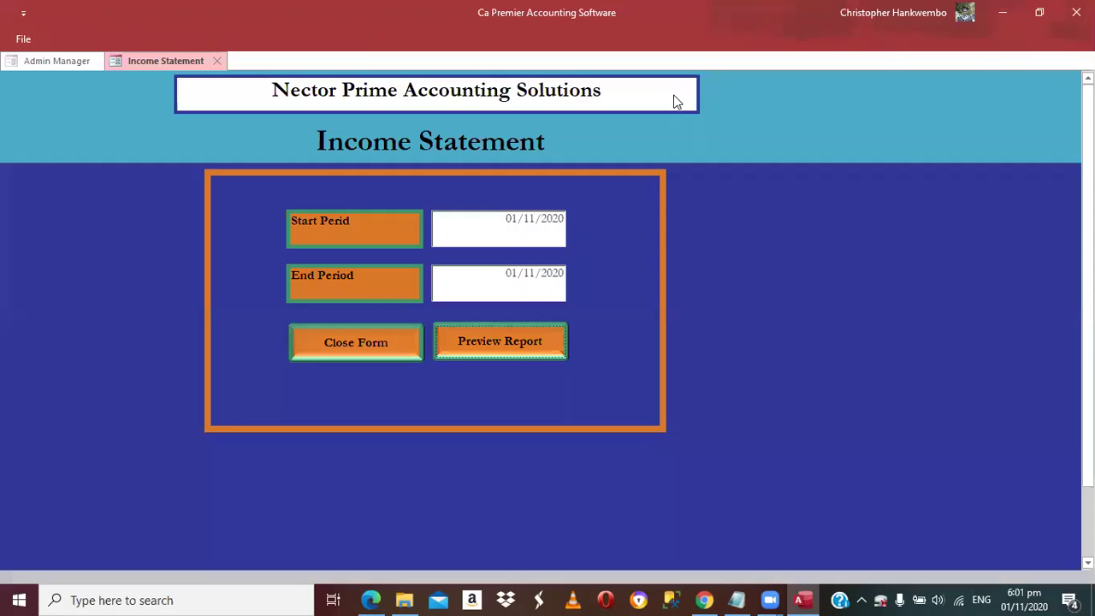
click(337, 346)
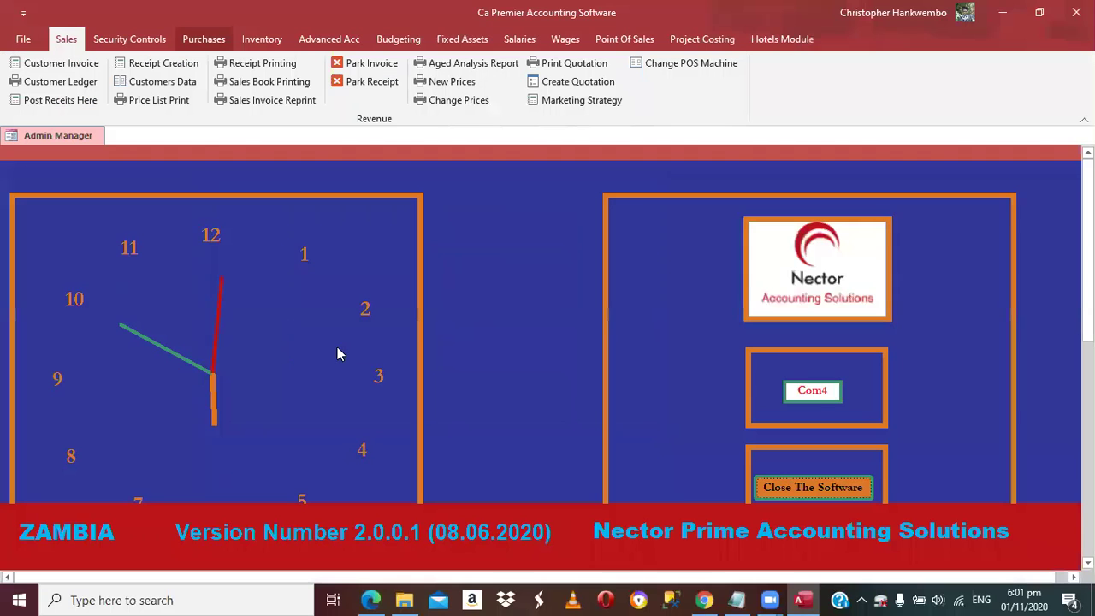
Start a new supplier record with the company name "Charle & company"
click(193, 40)
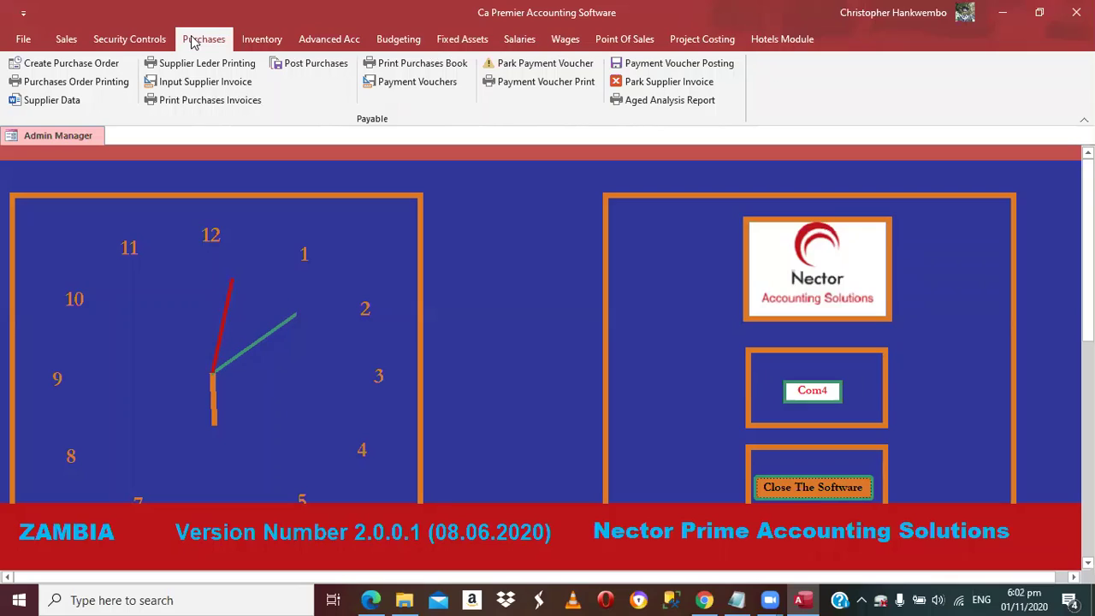
click(62, 101)
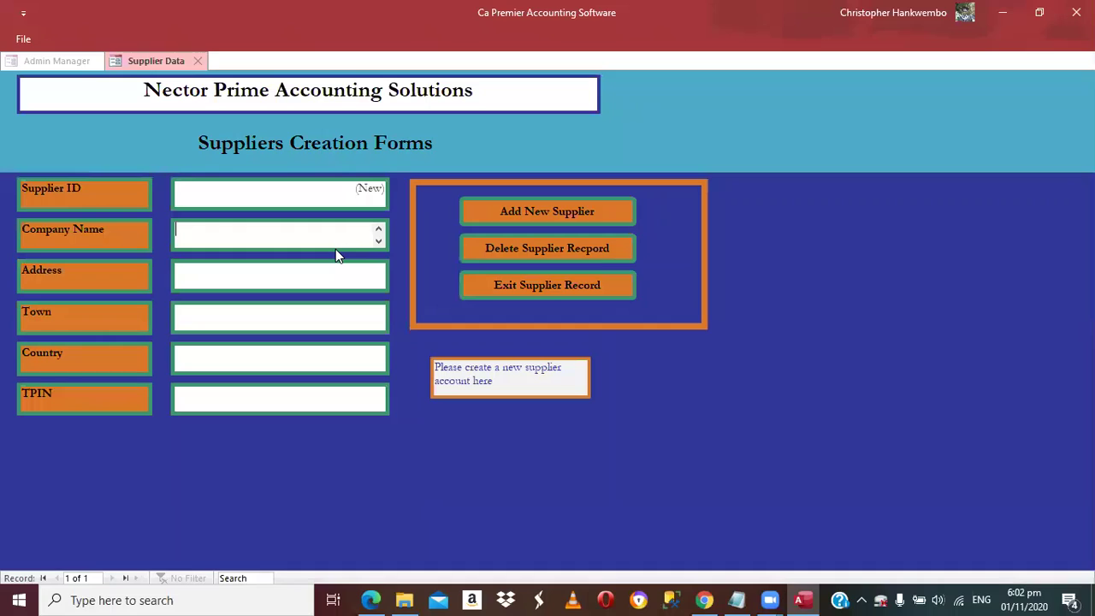
text(Charle & )
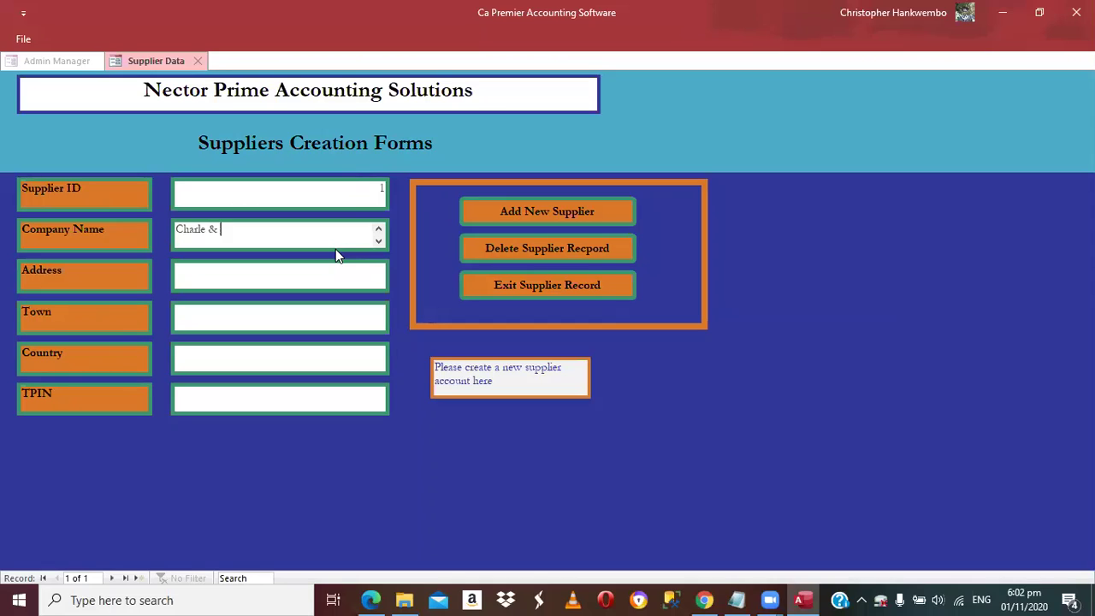
text(company)
key(Tab)
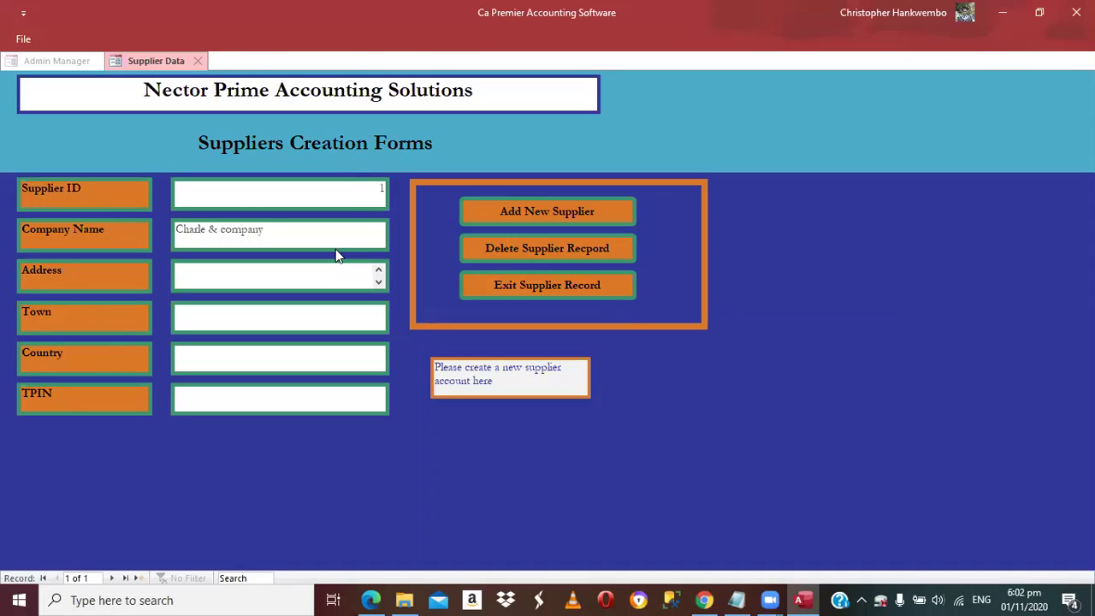
Enter the supplier's address "Box", town Lusaka and country Zambia, then add the supplier and exit the form
text(Box)
key(Tab)
text(L)
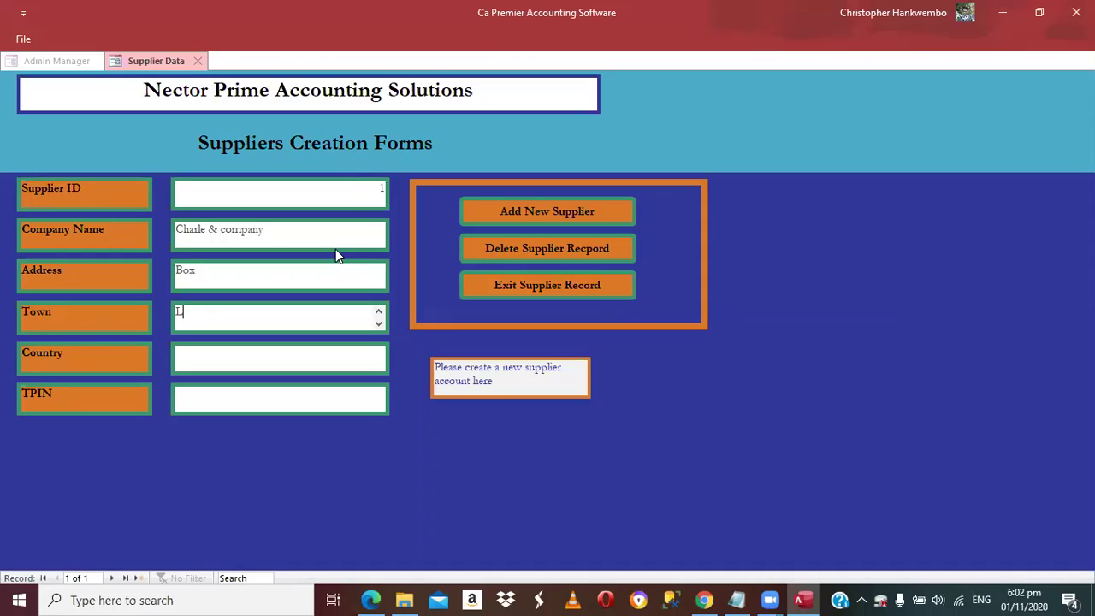
text(usaka)
key(Tab)
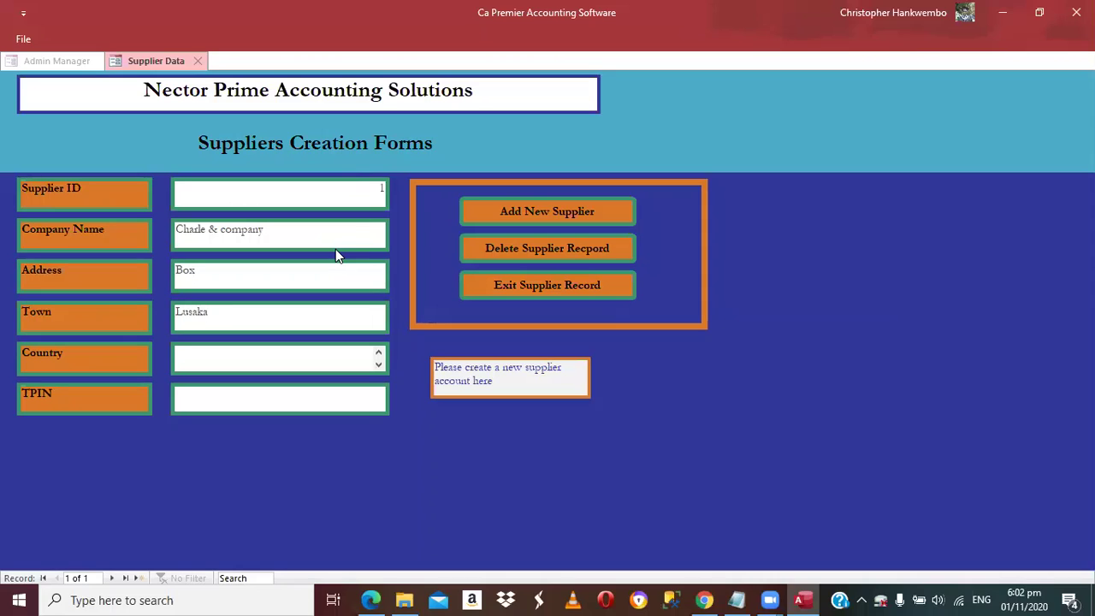
text(Zambia)
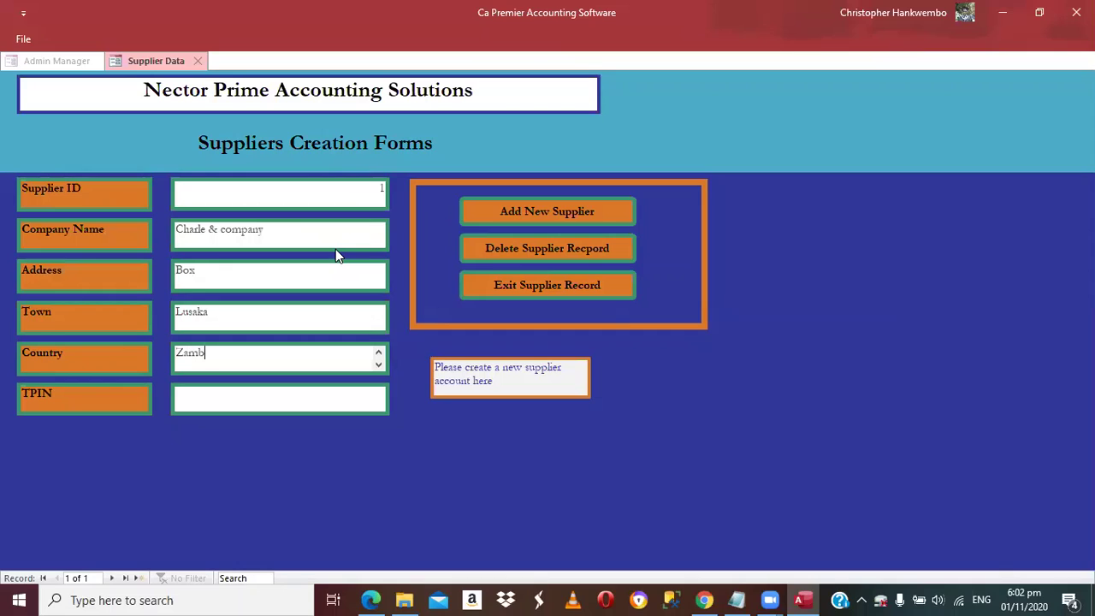
key(Tab)
click(532, 211)
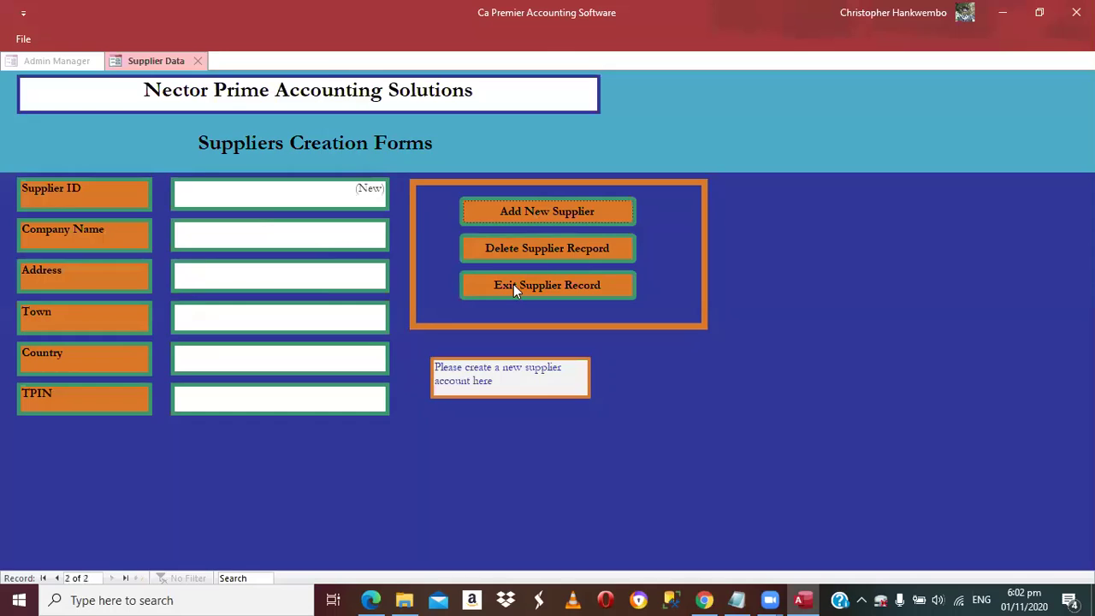
click(514, 286)
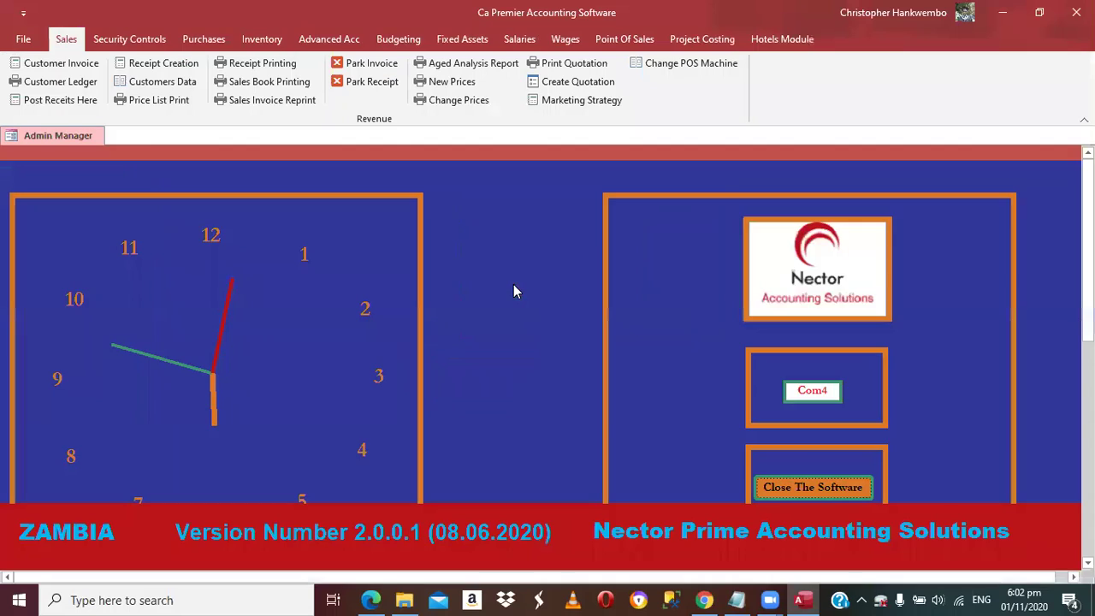
click(203, 39)
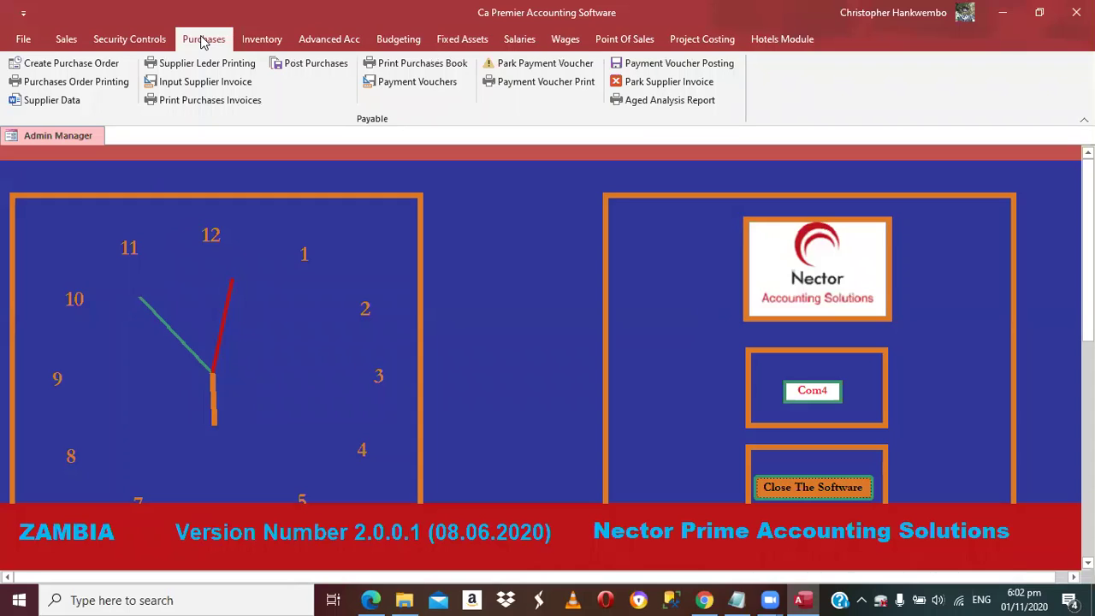
click(55, 64)
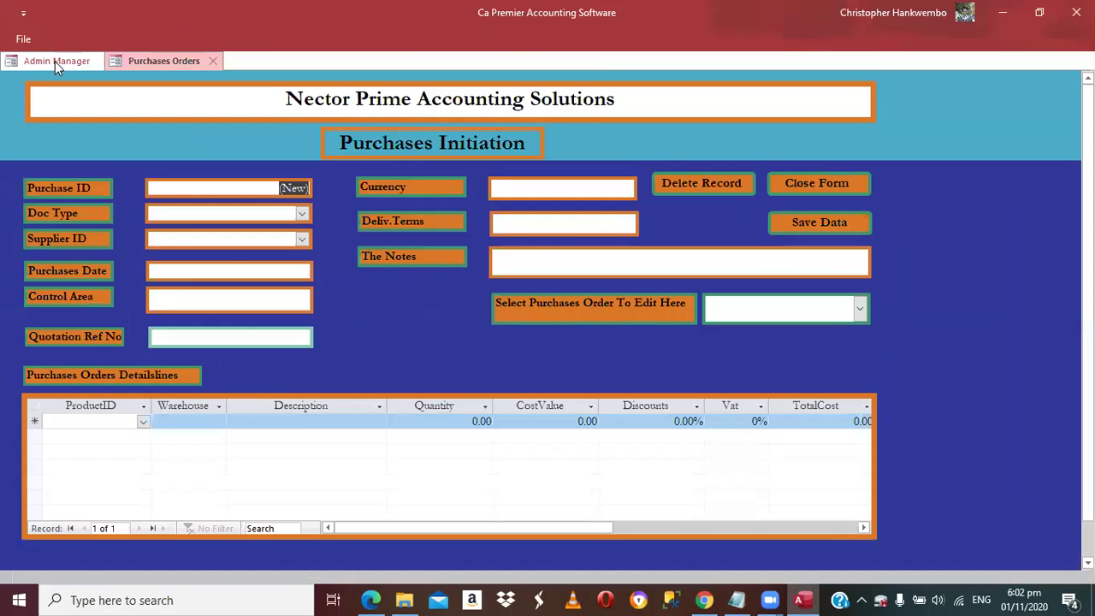
click(301, 215)
click(302, 216)
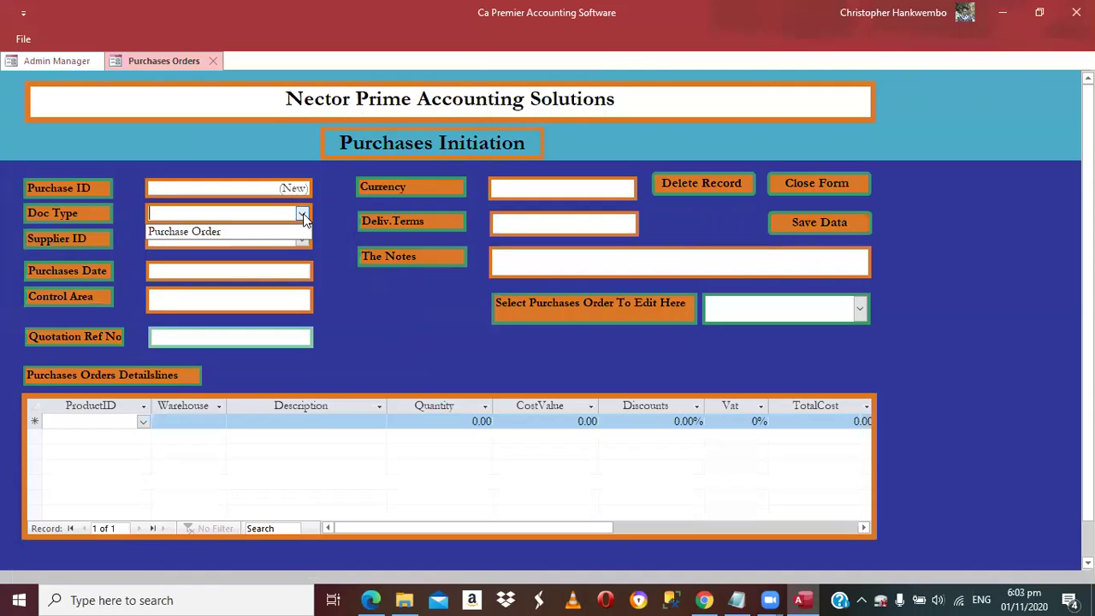
click(336, 223)
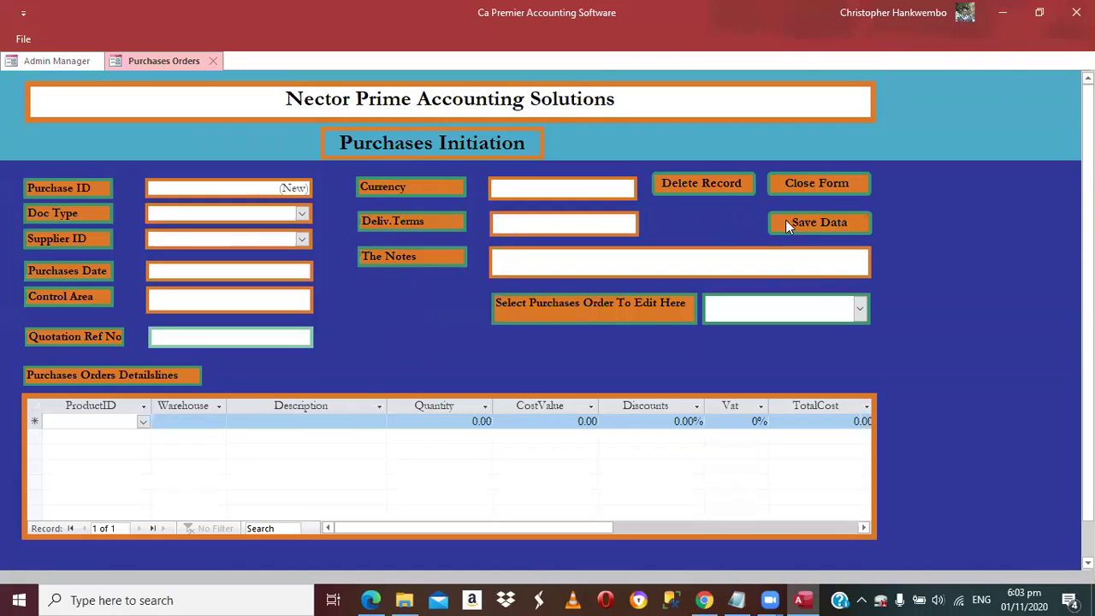
click(791, 183)
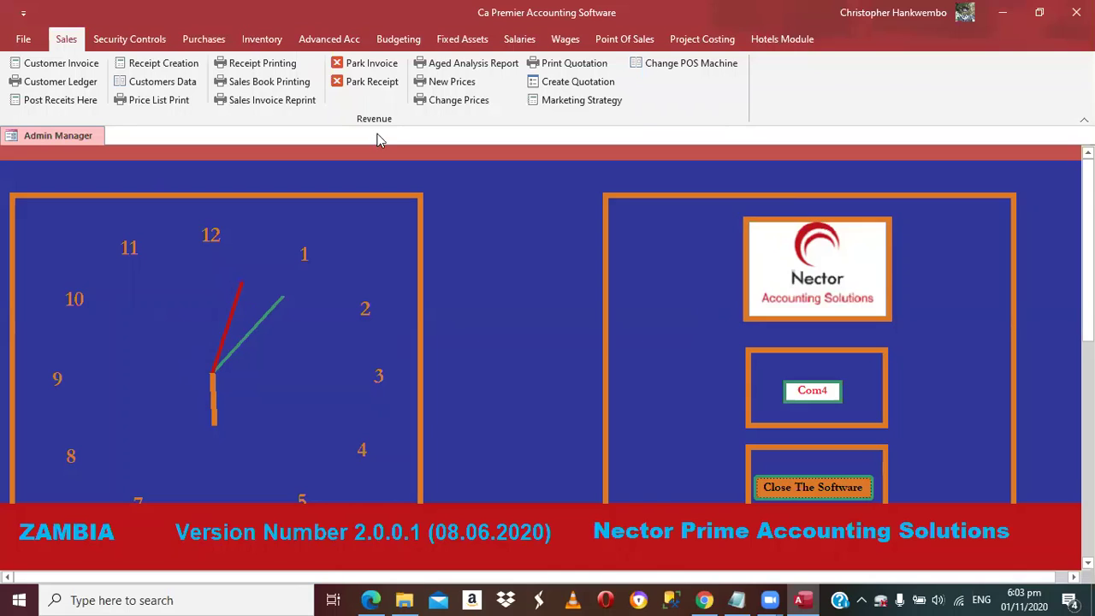
Create a new warehouse named "Stores", add its record, and close the warehouse creation form
scroll(367, 111, down, 3)
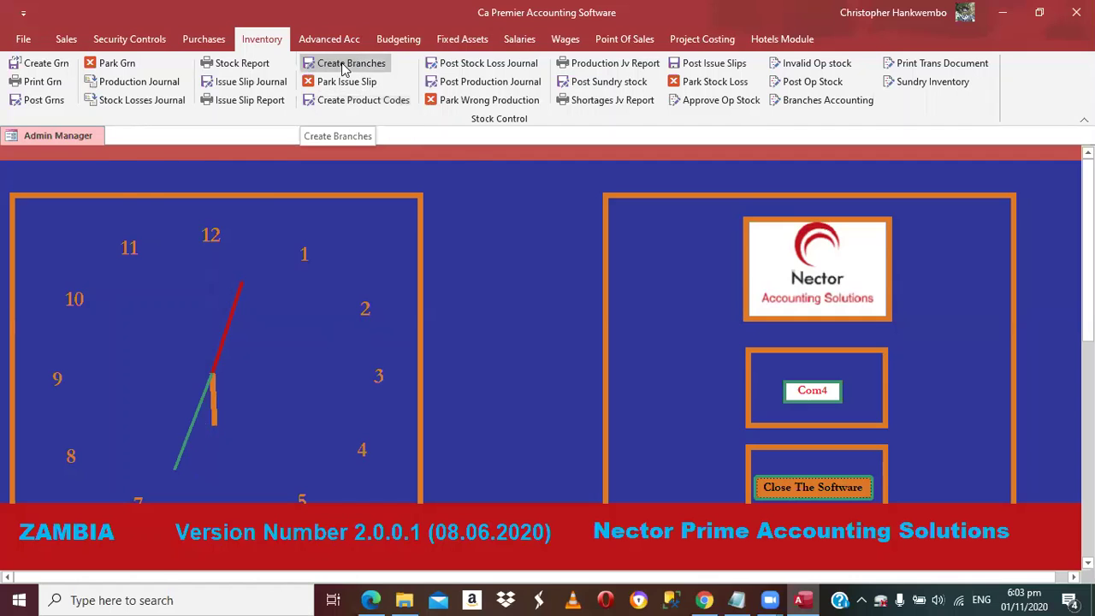
click(345, 67)
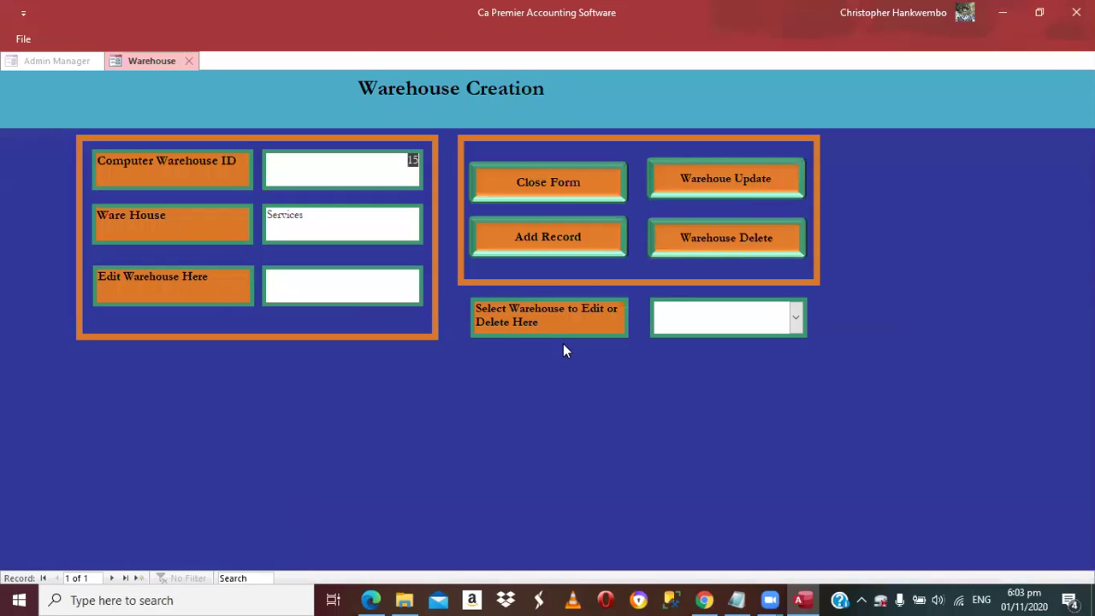
click(548, 237)
click(288, 224)
text(S)
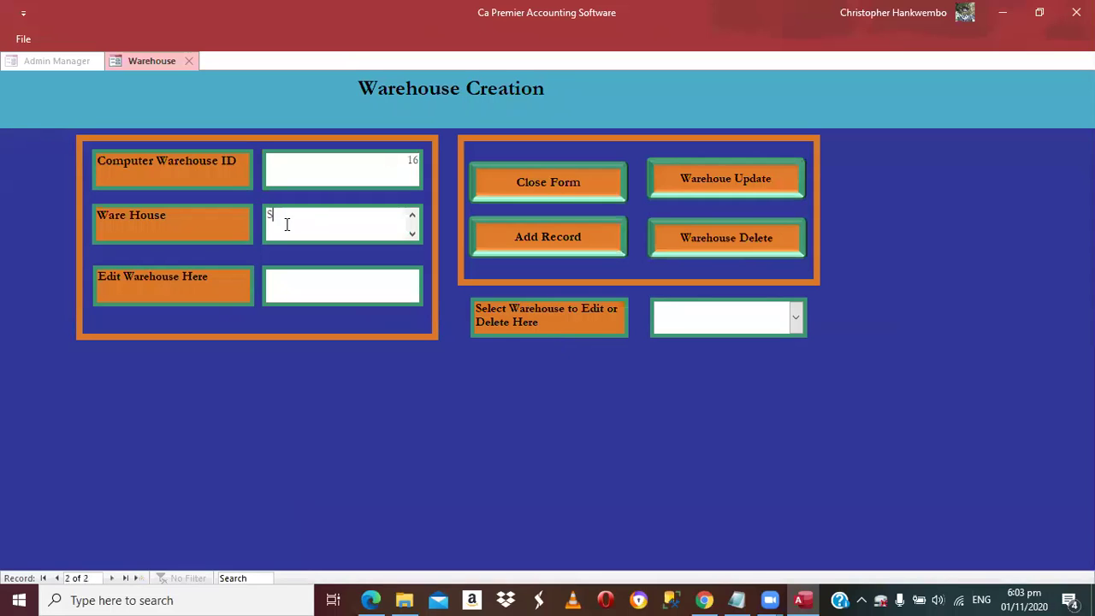
text(tores)
key(Tab)
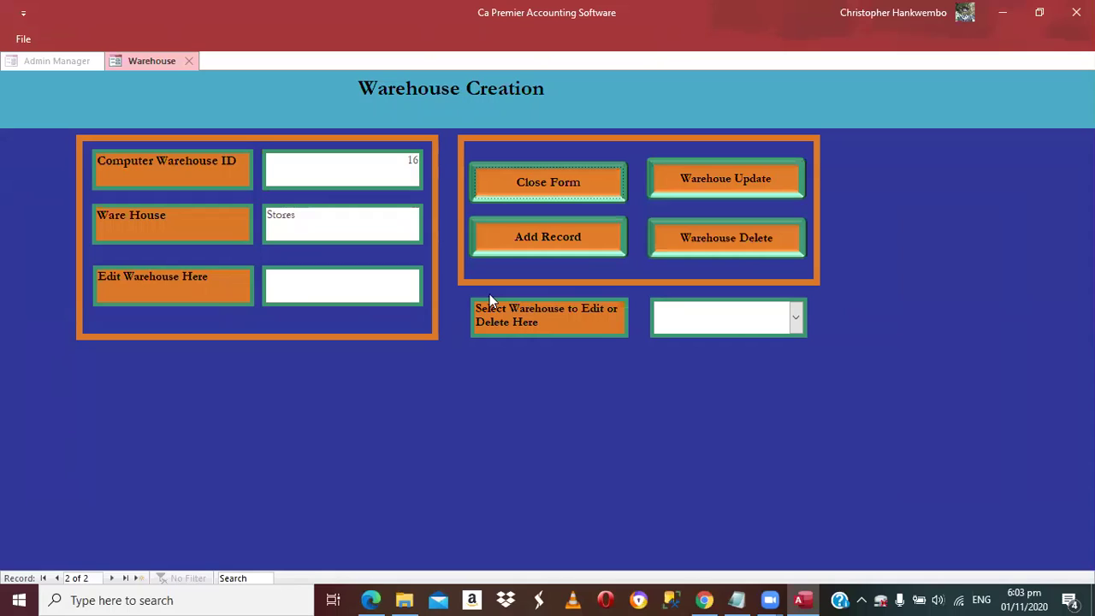
click(550, 239)
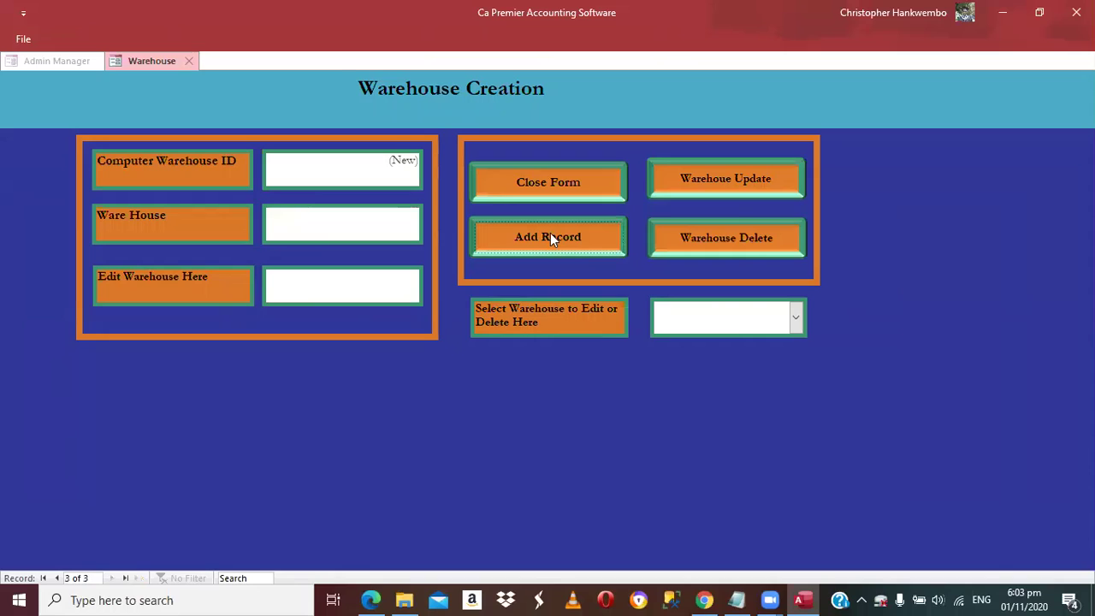
click(550, 239)
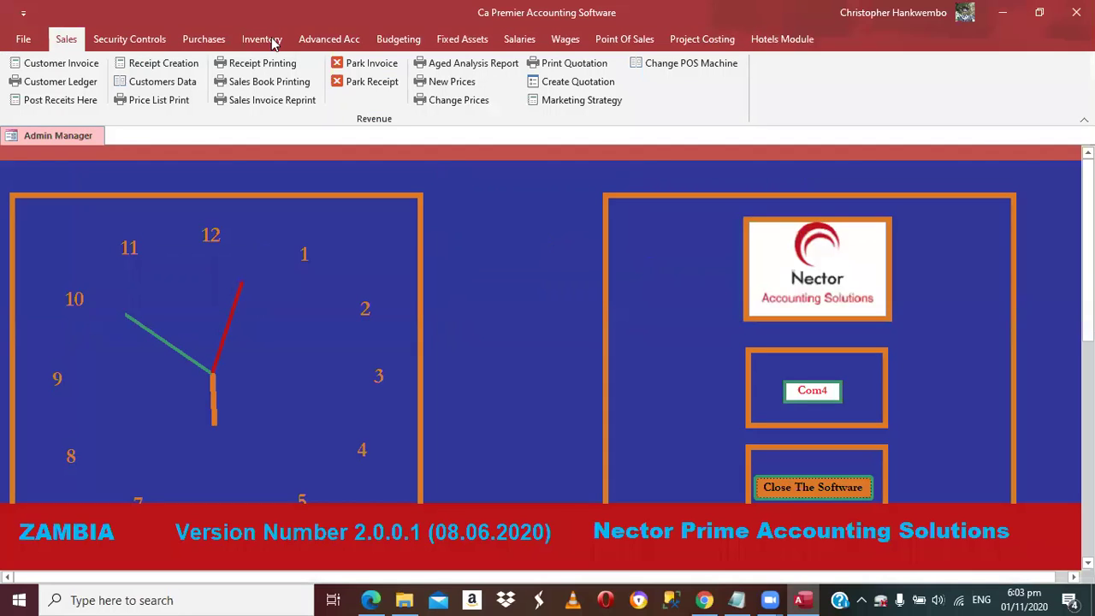
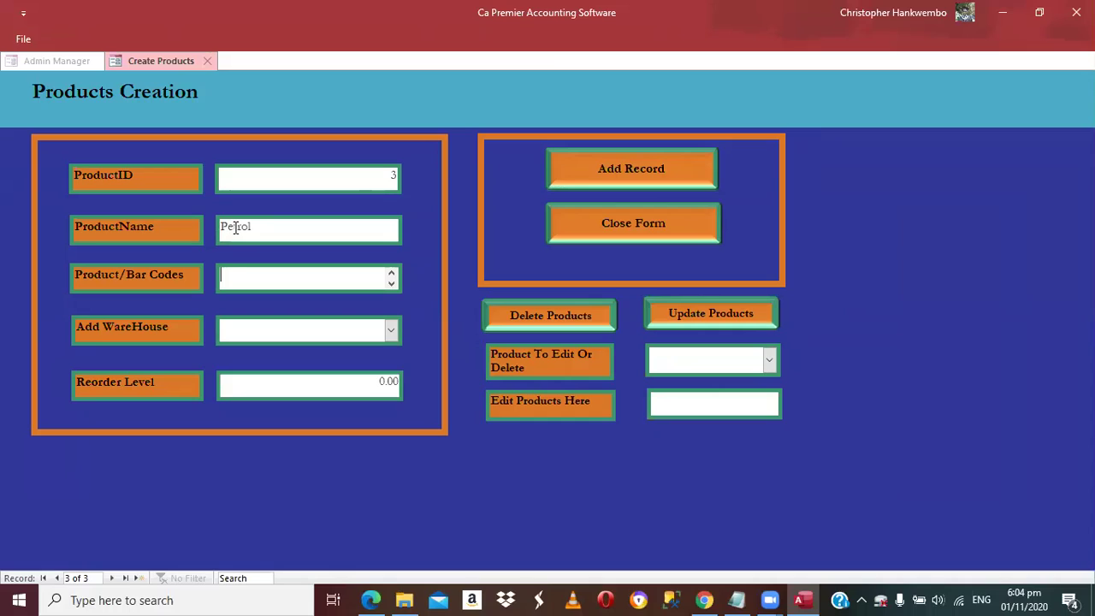
Give the Petrol product the code 5000, assign its warehouse, and add the product record
text(5000)
key(Tab)
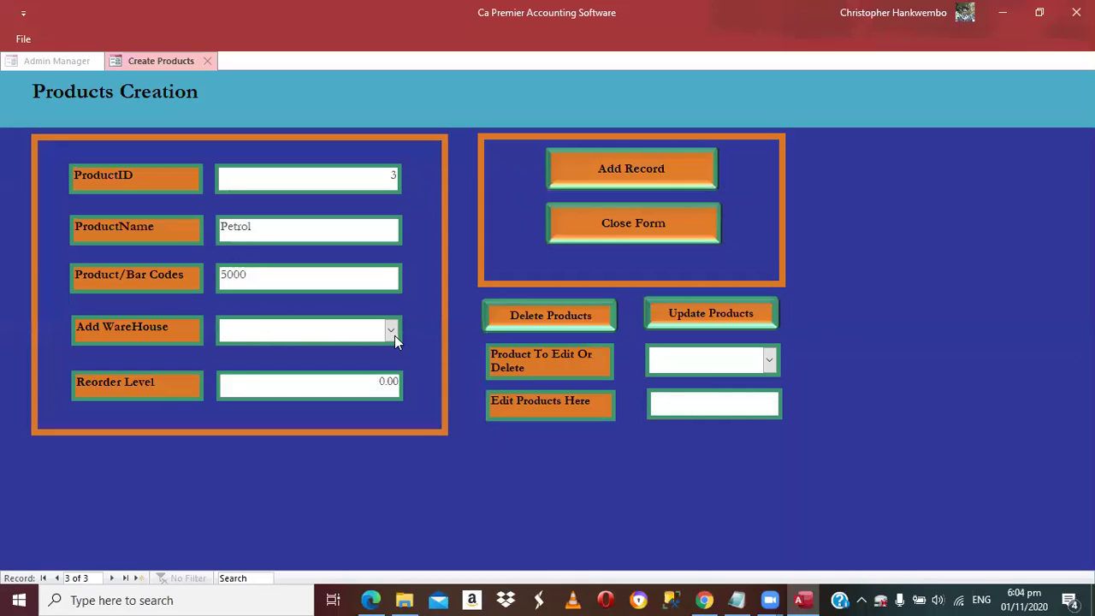
text(s)
key(Tab)
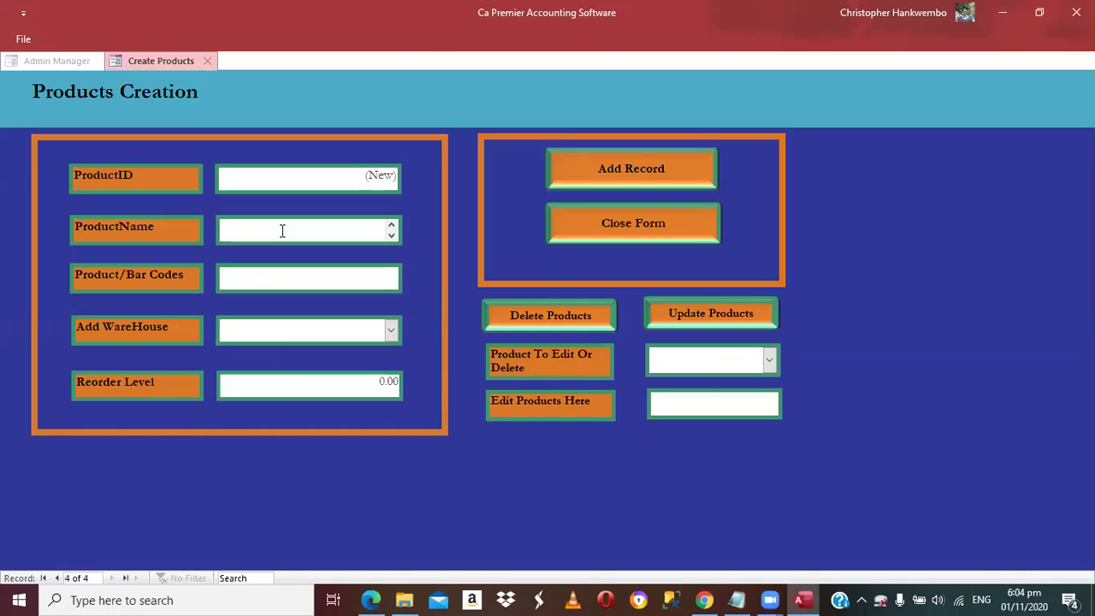
Add a "Wedding Dresses" product with code 5001 in the Stores warehouse, and close the product creation form
text(Wedding D)
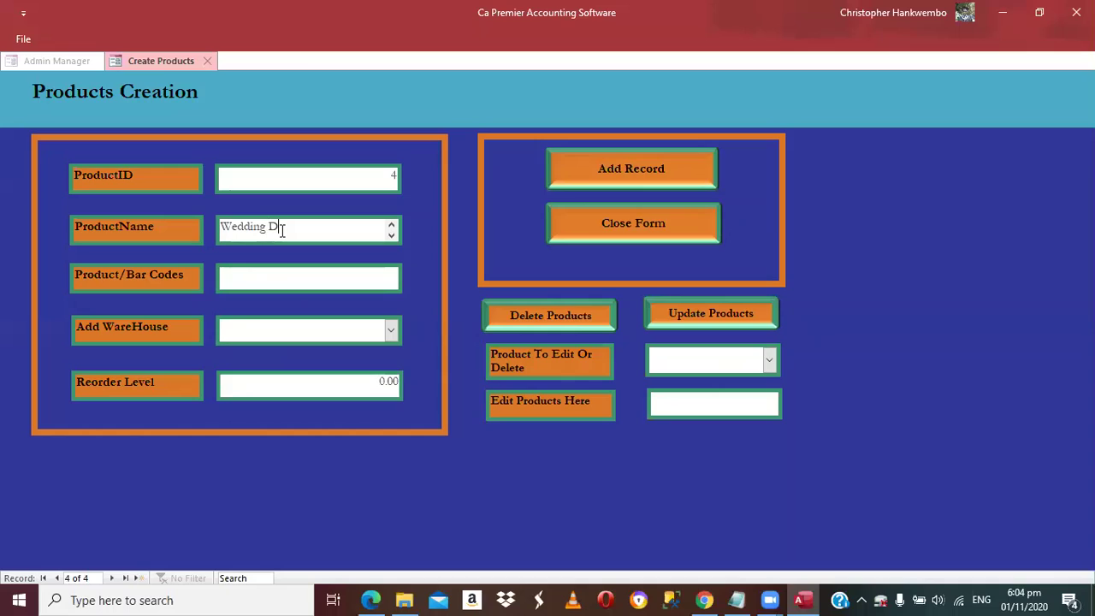
text(resses)
key(Tab)
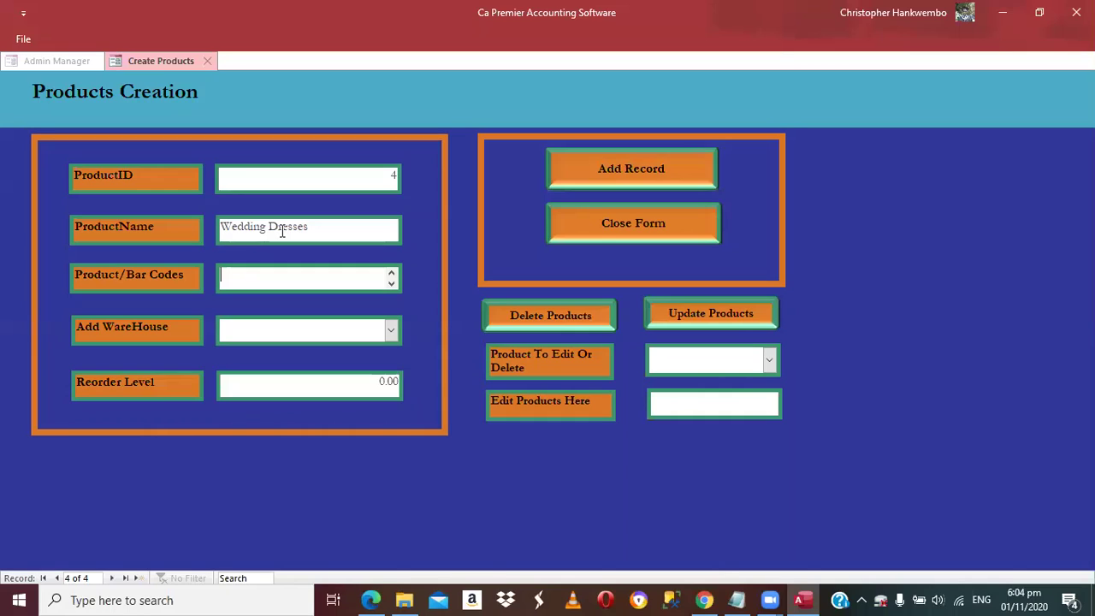
text(5001)
key(Tab)
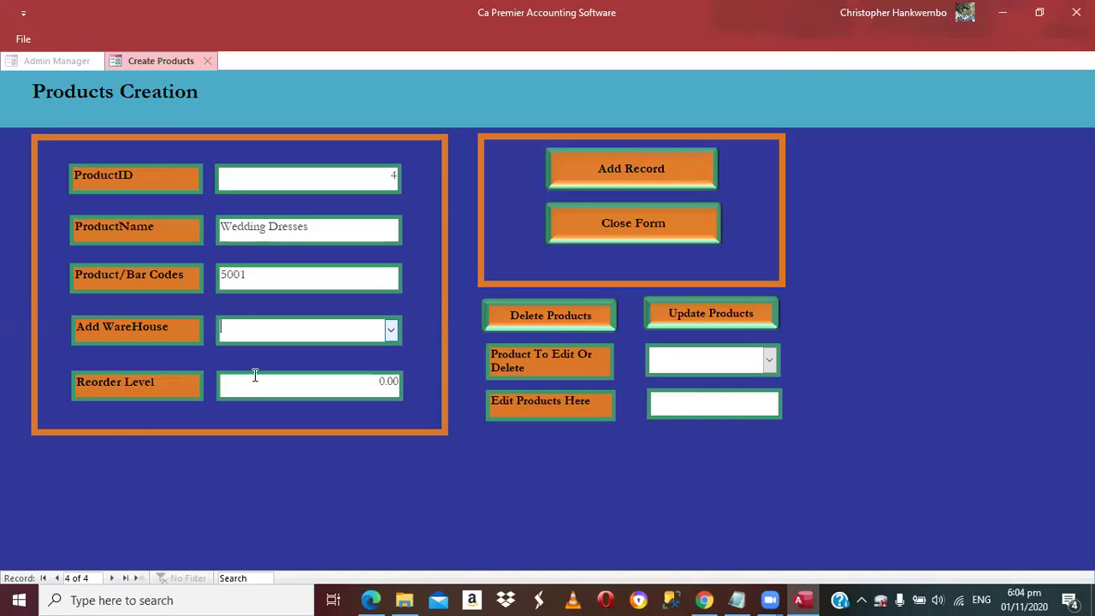
key(Down)
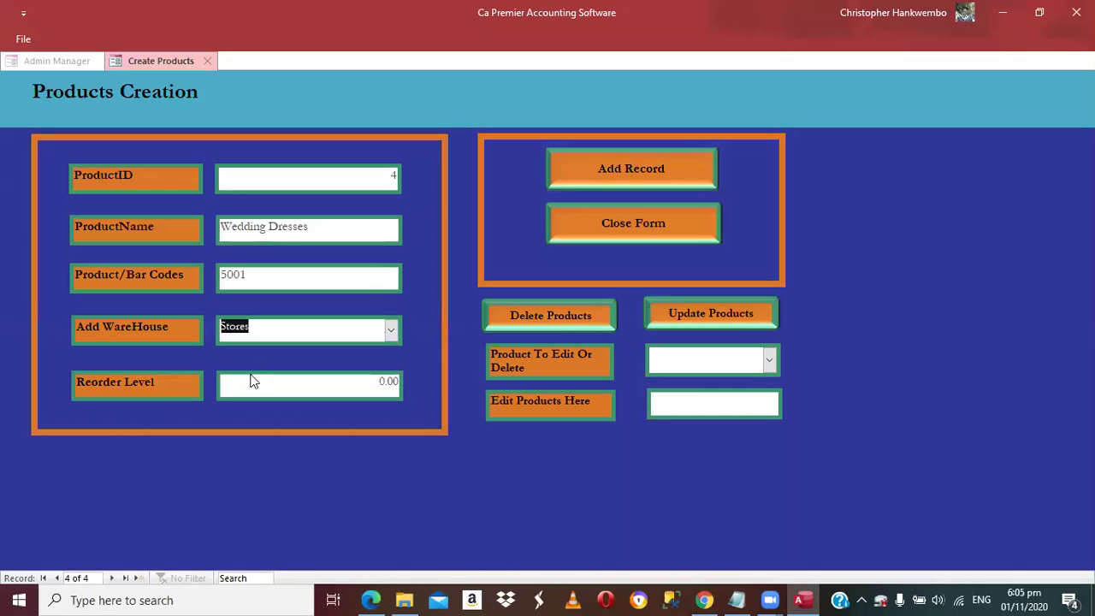
click(612, 169)
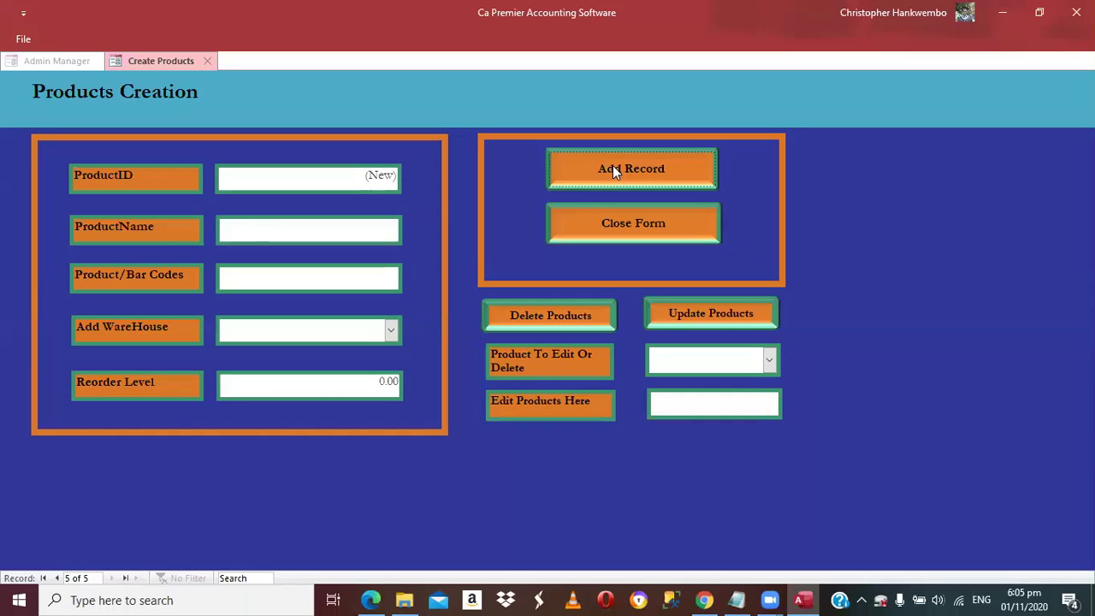
click(619, 229)
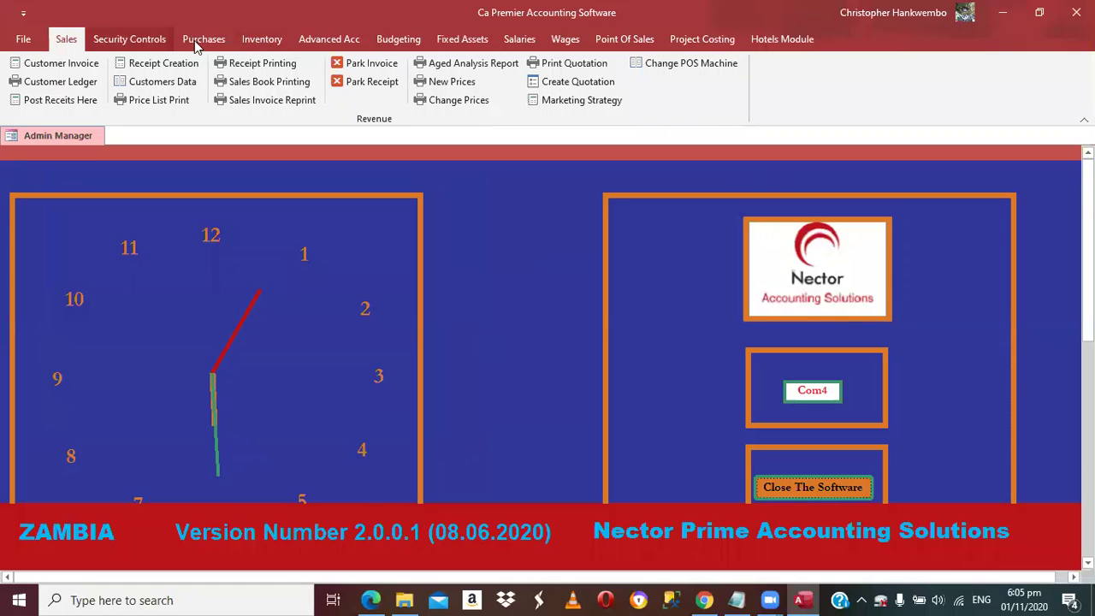
Start a purchase order with document type Purchase Order, supplier Charle & company and purchase date 01/11/2020
click(75, 69)
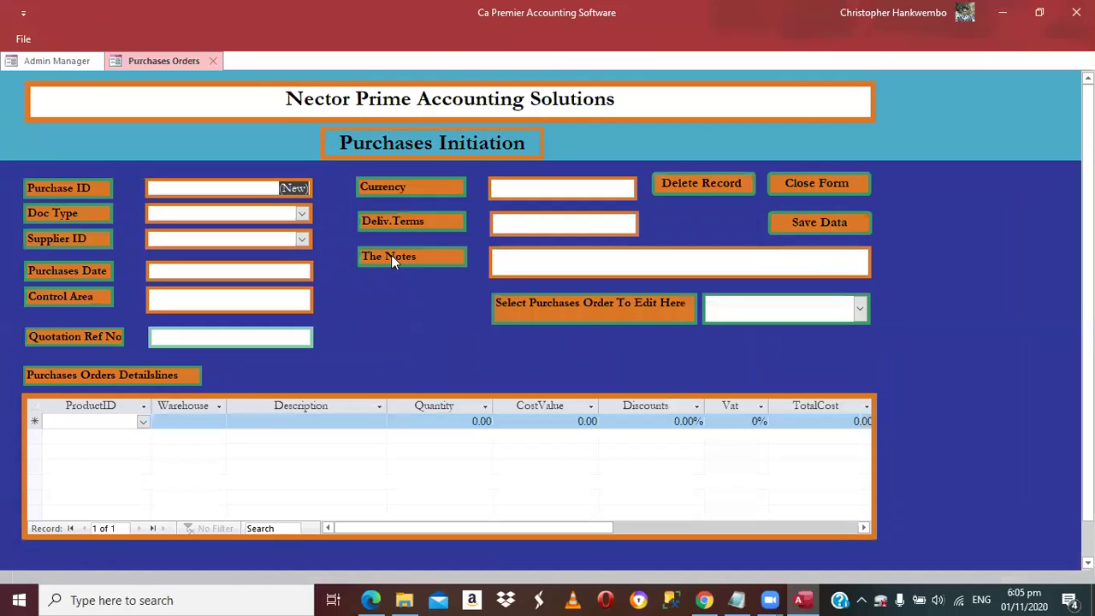
key(Tab)
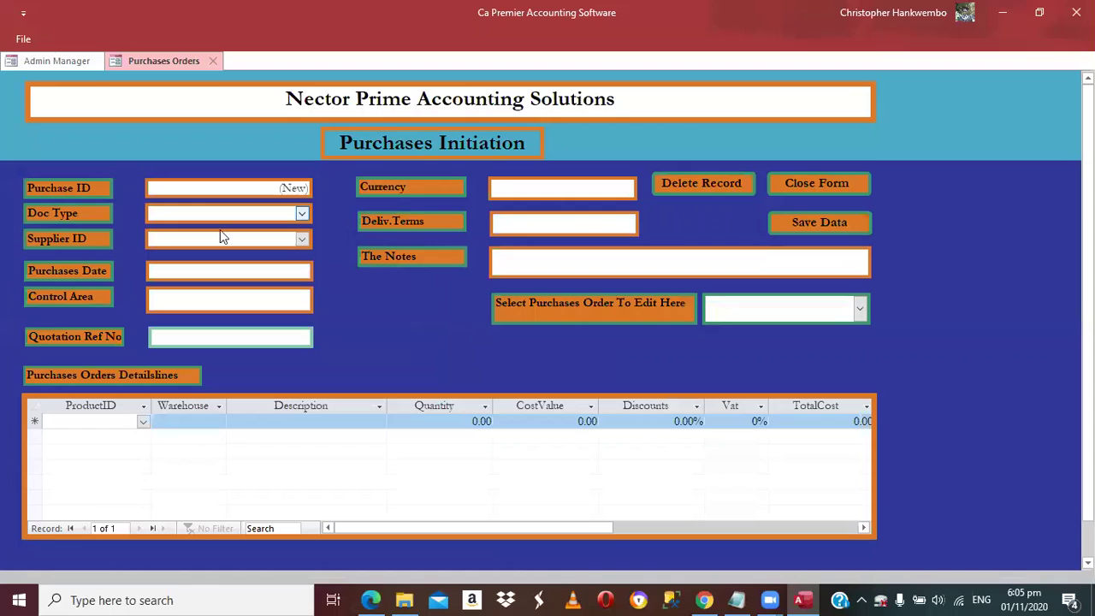
text(Pur)
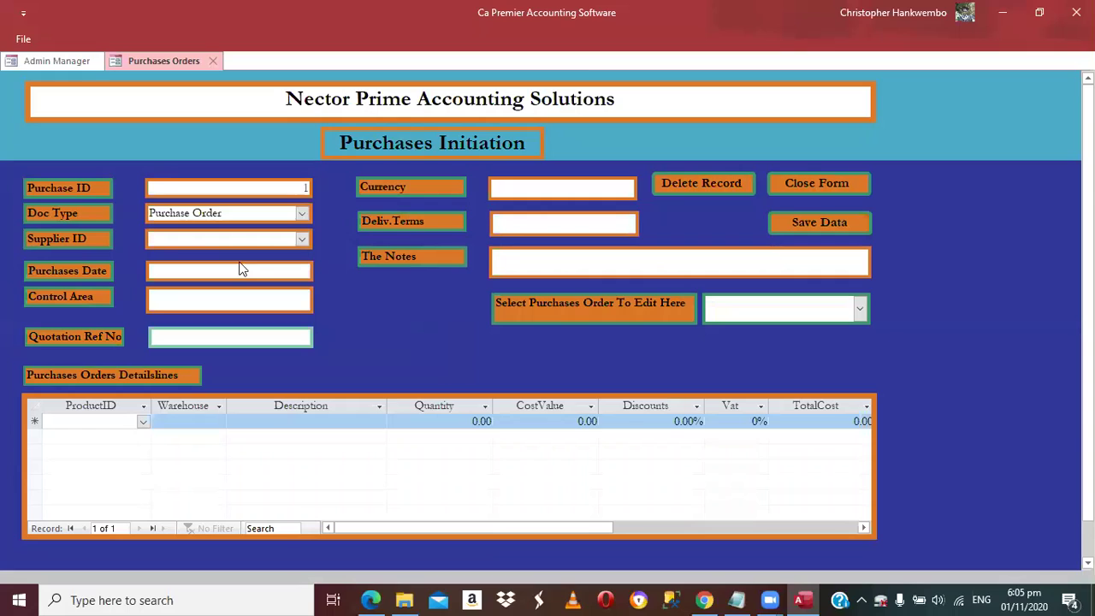
text(c)
key(Tab)
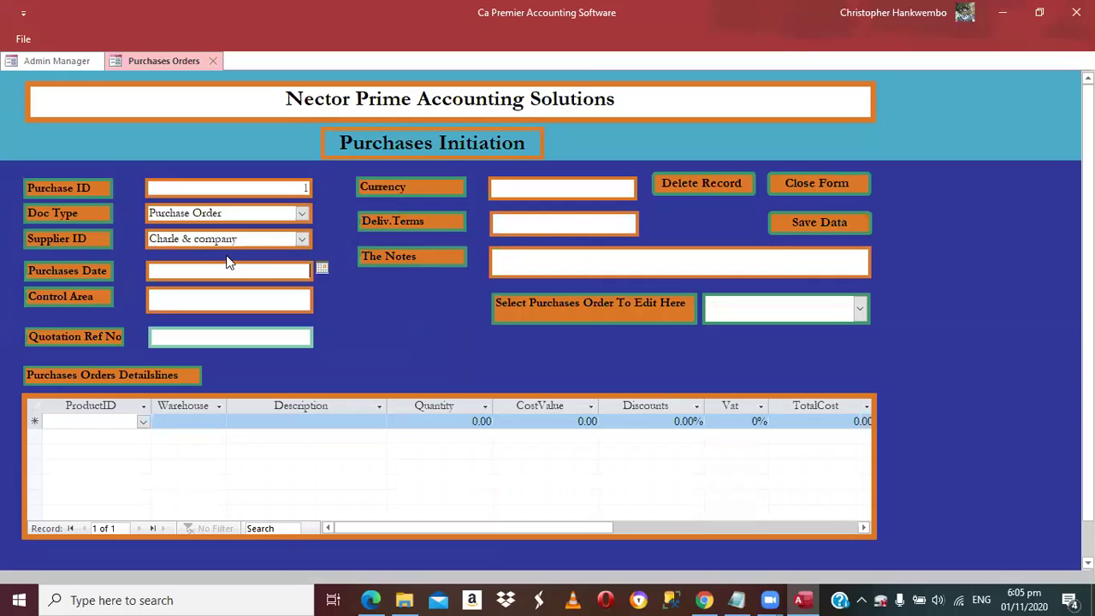
click(322, 271)
click(309, 318)
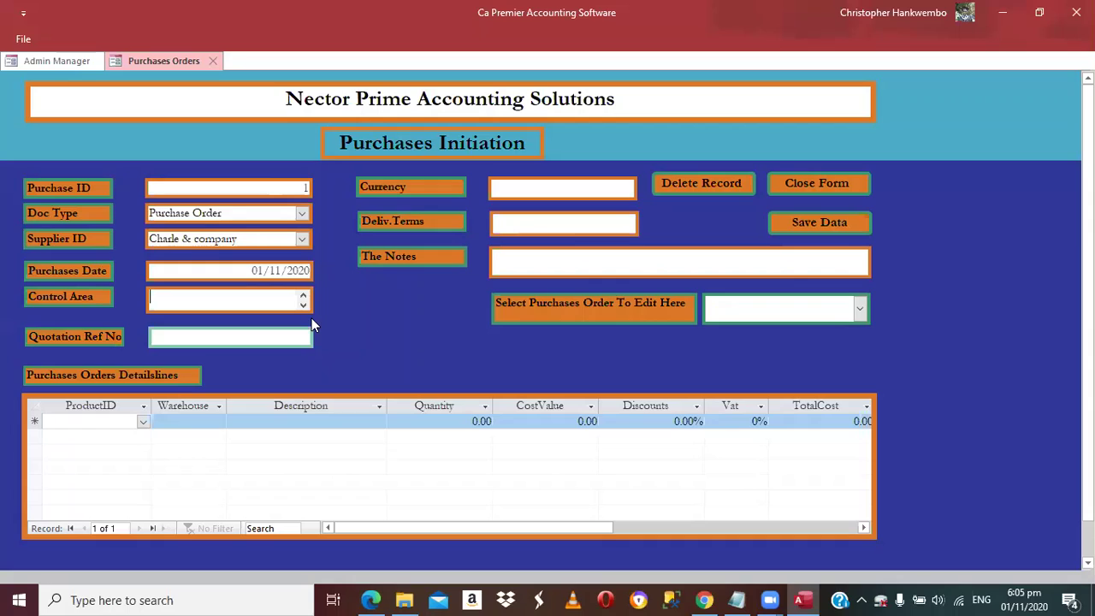
Set the order's control area to "Production", currency to "ZMW" and delivery terms to "Soon"
text(Production)
key(Tab)
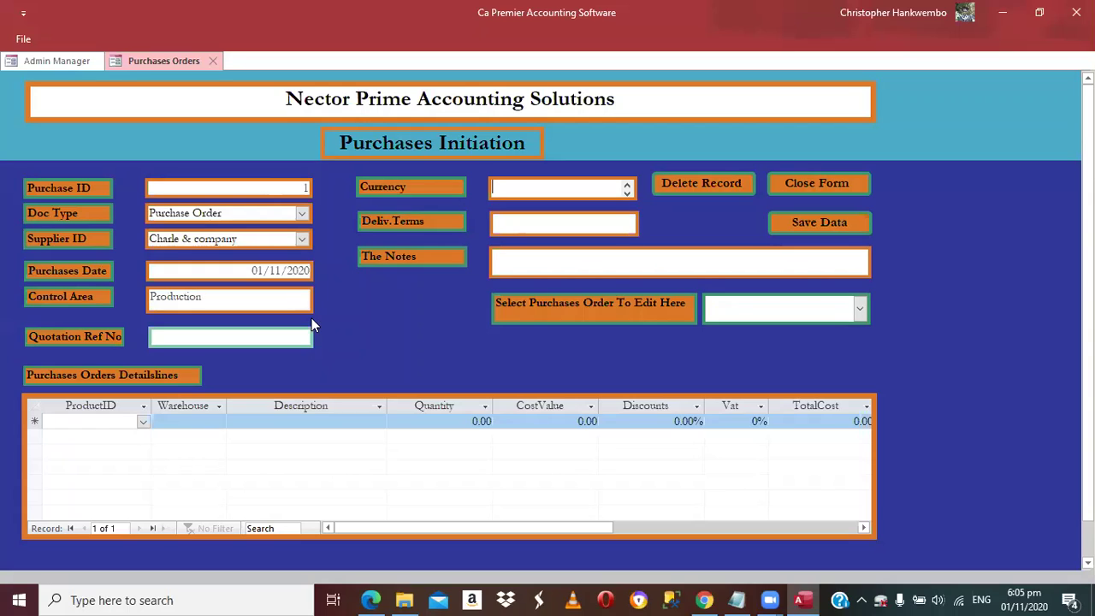
text(ZMW)
key(Tab)
text(Soon)
key(Tab)
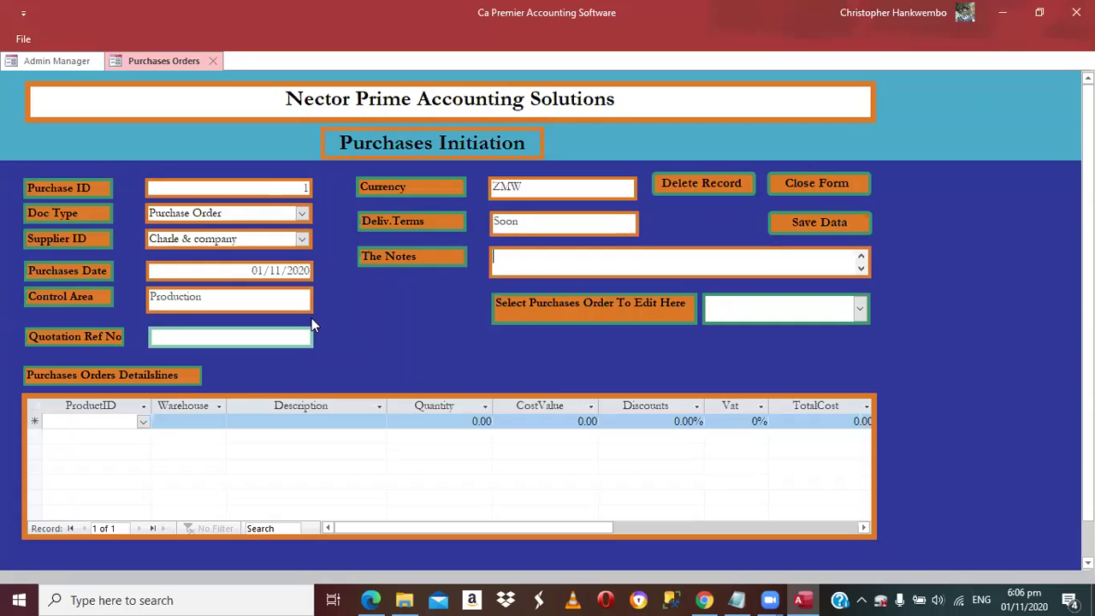
Enter the order note "Credit Period 30 days" and the quotation reference number 478530
text(Credit Period 30 days)
key(Tab)
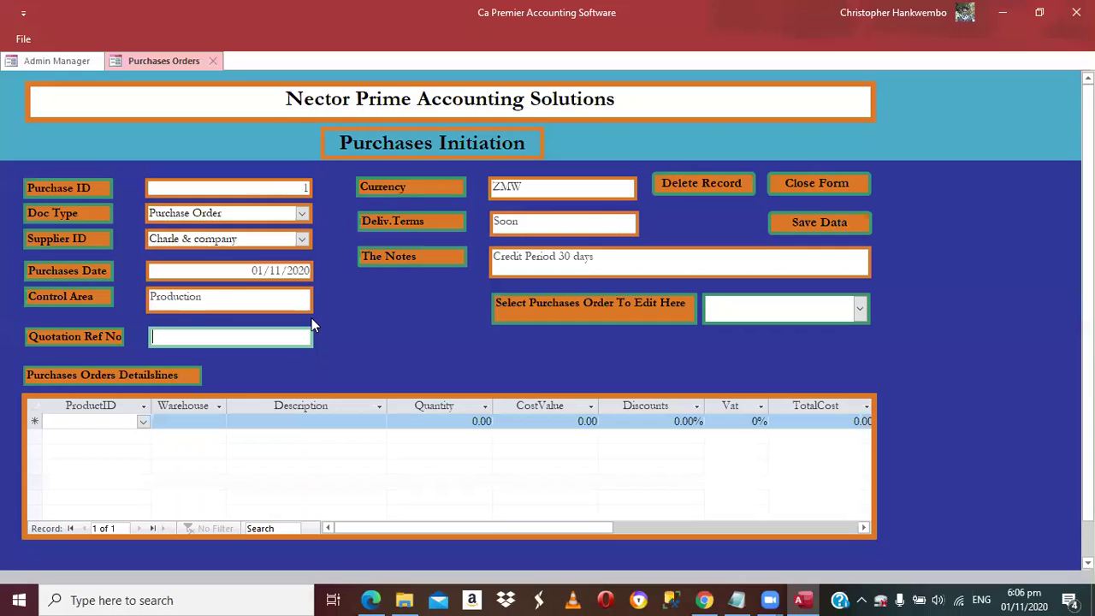
text(478530)
key(Tab)
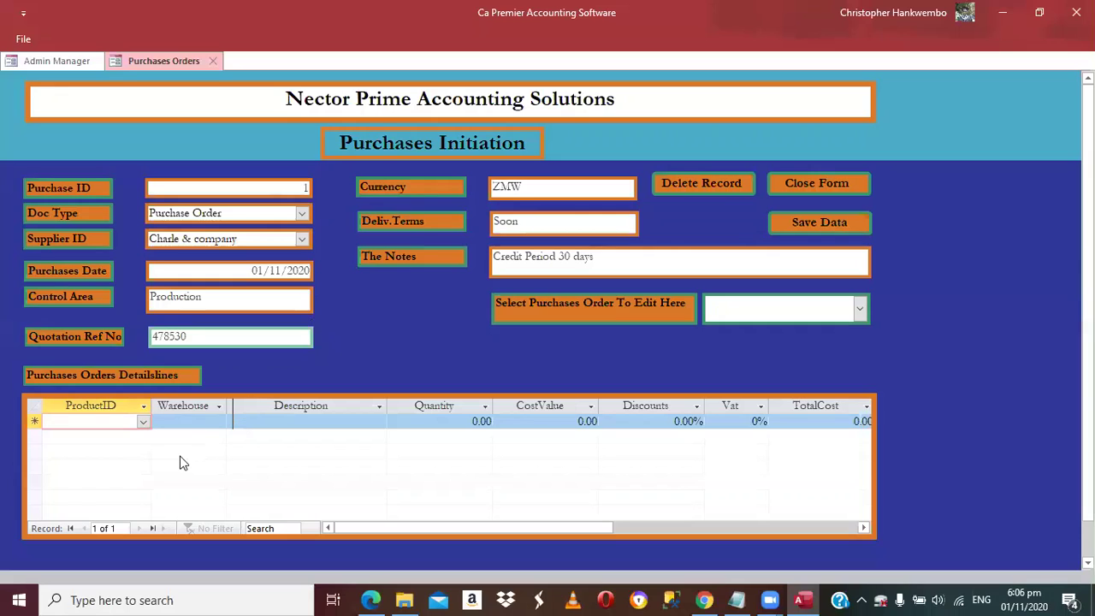
Add a Petrol line to the purchase order details from the Stores warehouse with quantity 500
key(alt+Down)
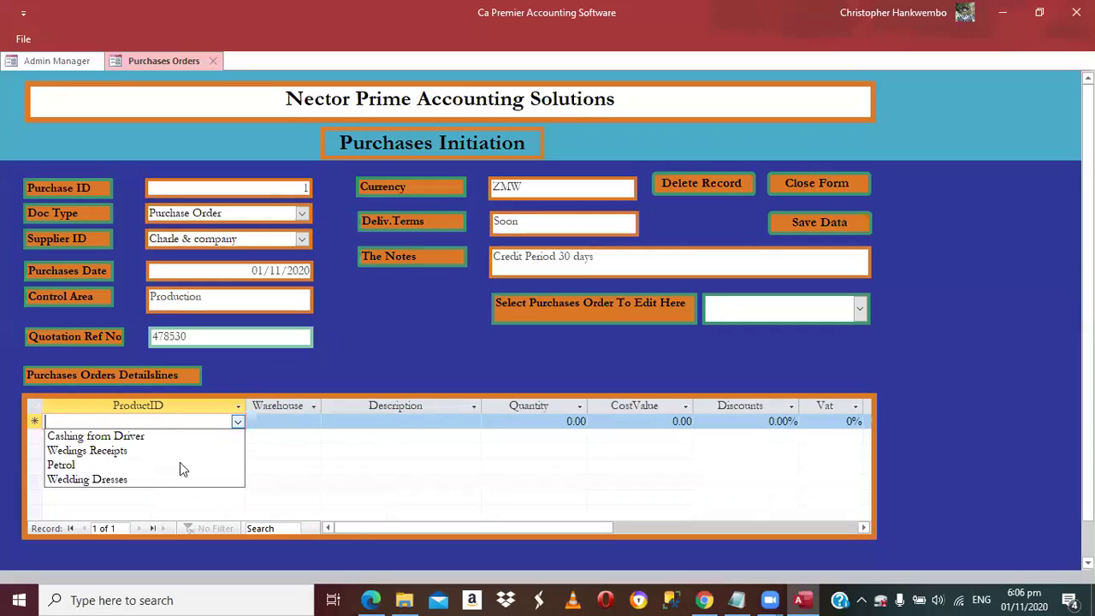
click(179, 464)
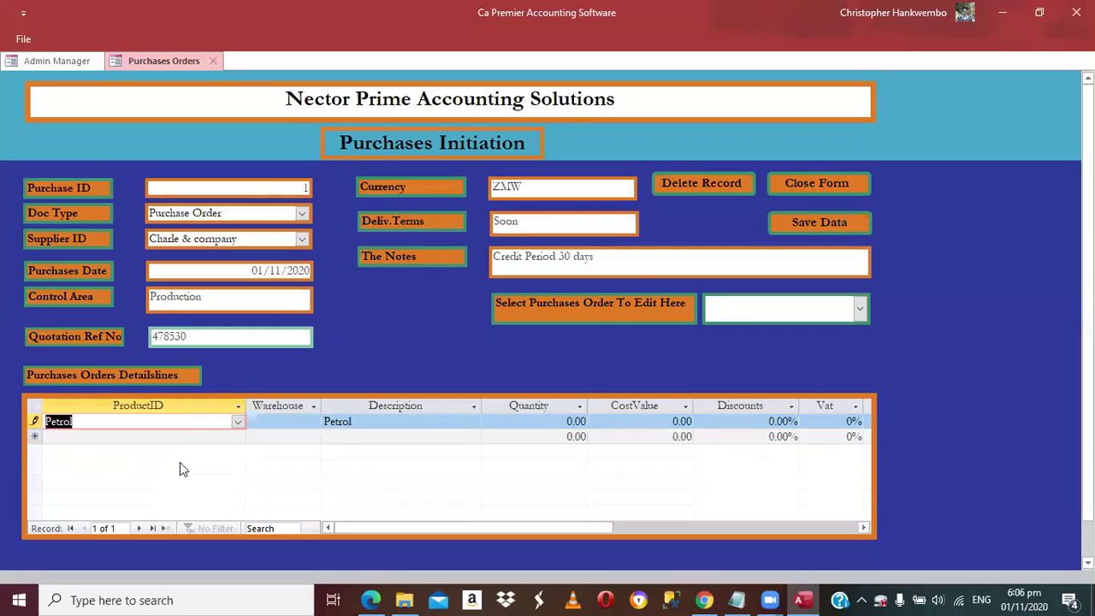
key(Tab)
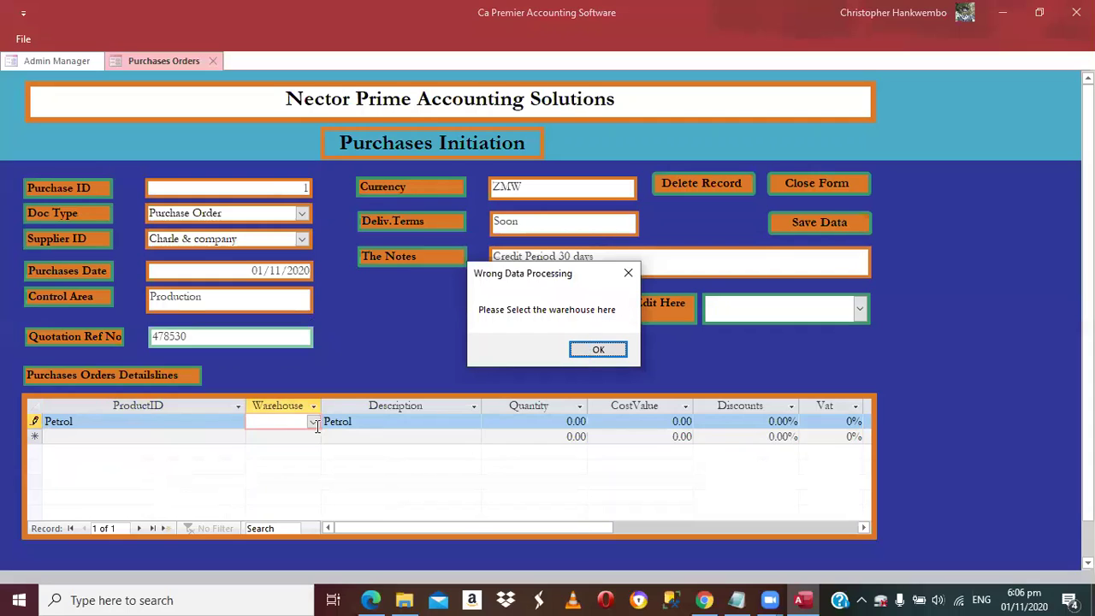
key(Return)
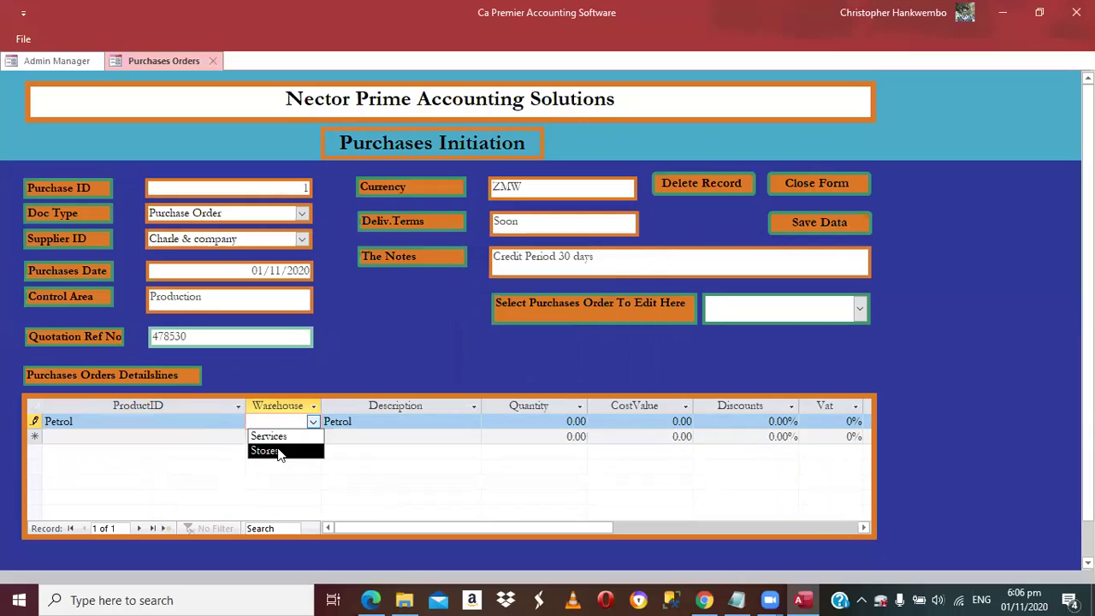
key(Return)
key(Return)
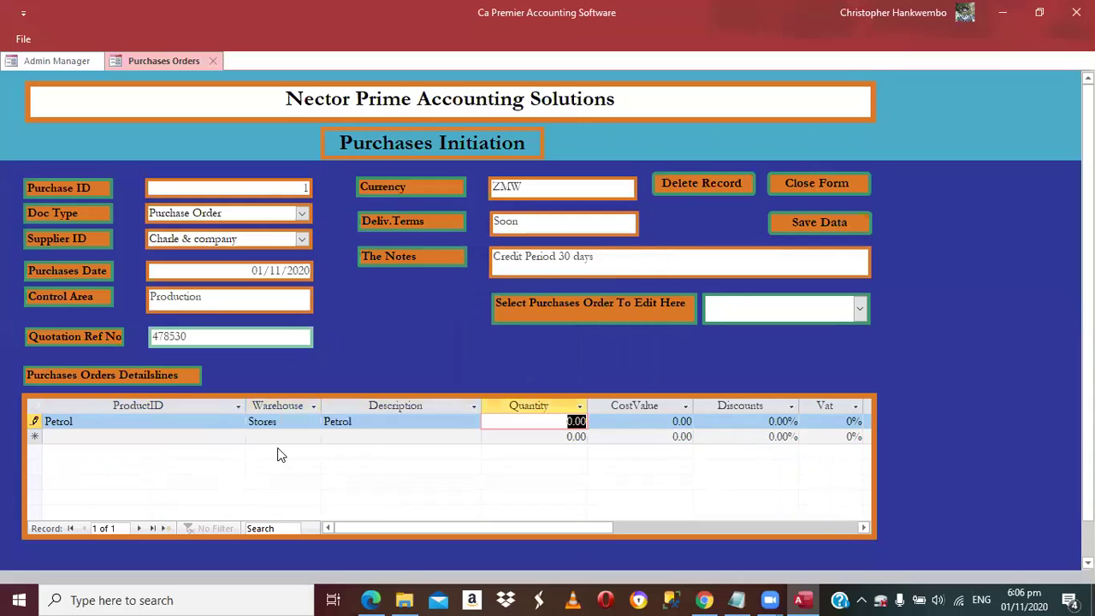
text(500)
key(Return)
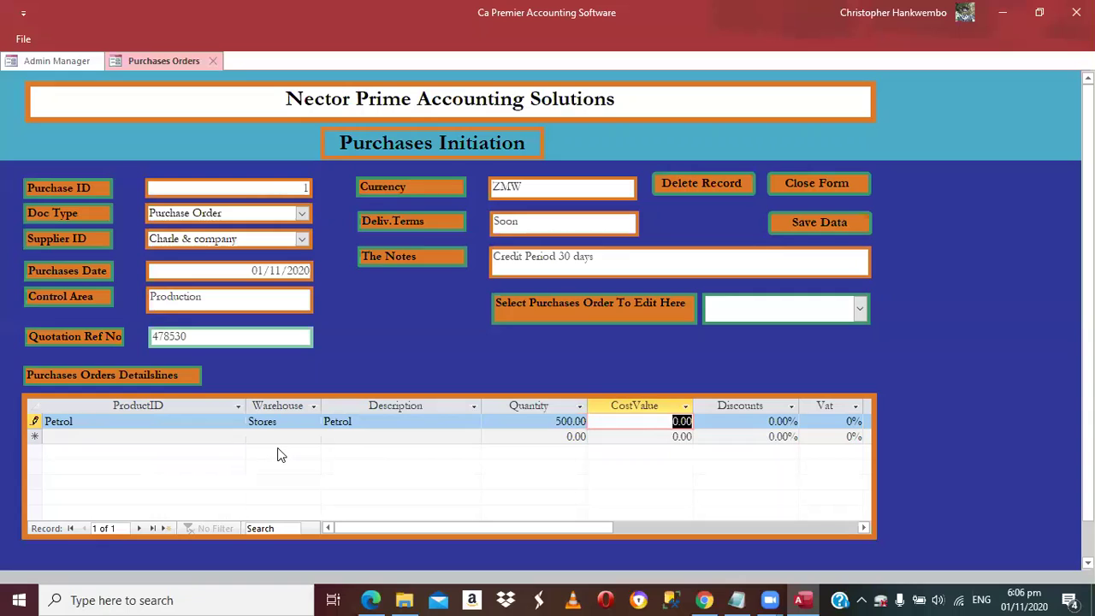
Set the Petrol line's cost value to 9.50 and complete the line without discount or VAT
text(15)
key(BackSpace)
key(BackSpace)
text(9.5)
key(Tab)
key(Tab)
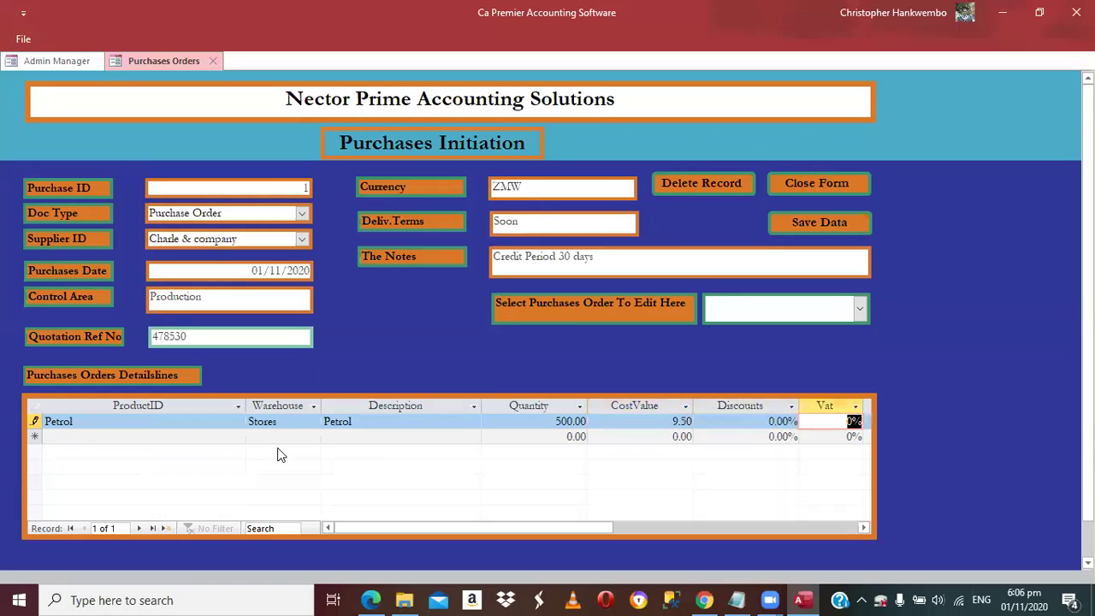
key(Tab)
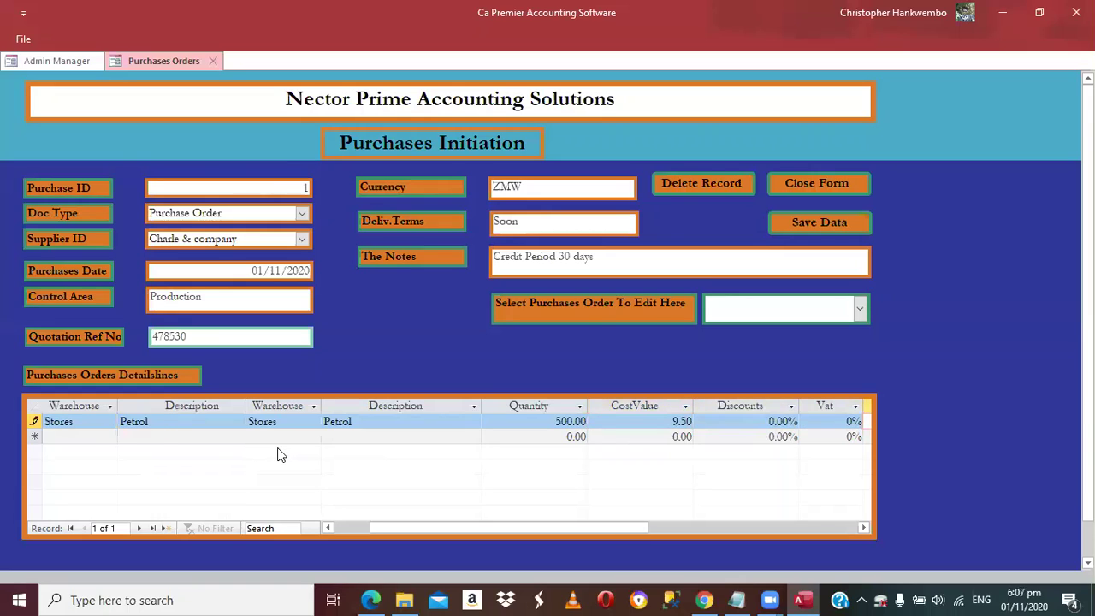
key(Tab)
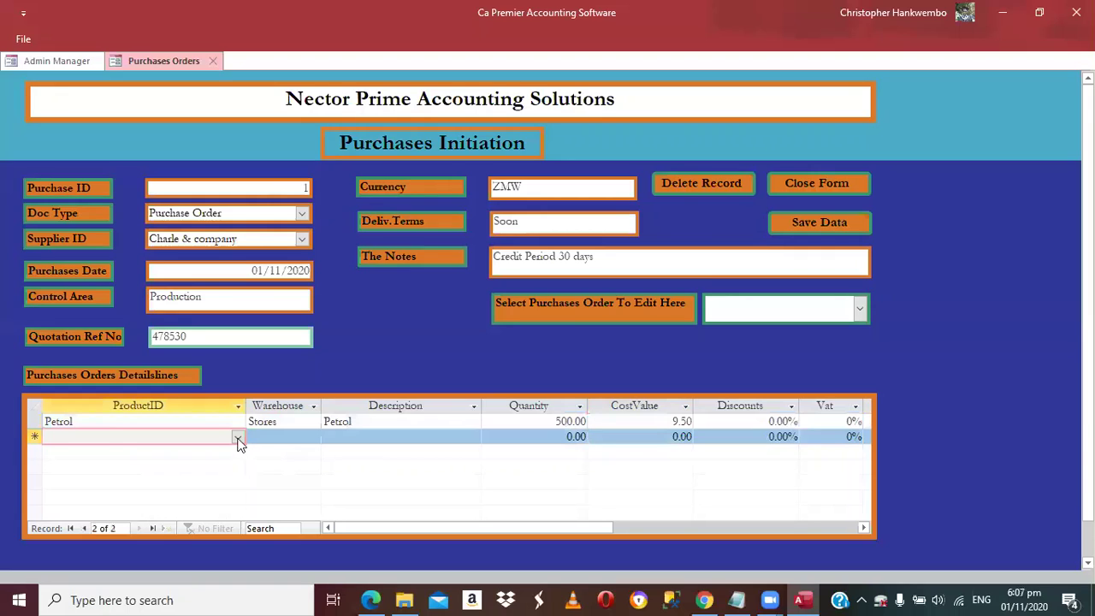
Add a Wedding Dresses line to the purchase order details from the Stores warehouse
click(237, 438)
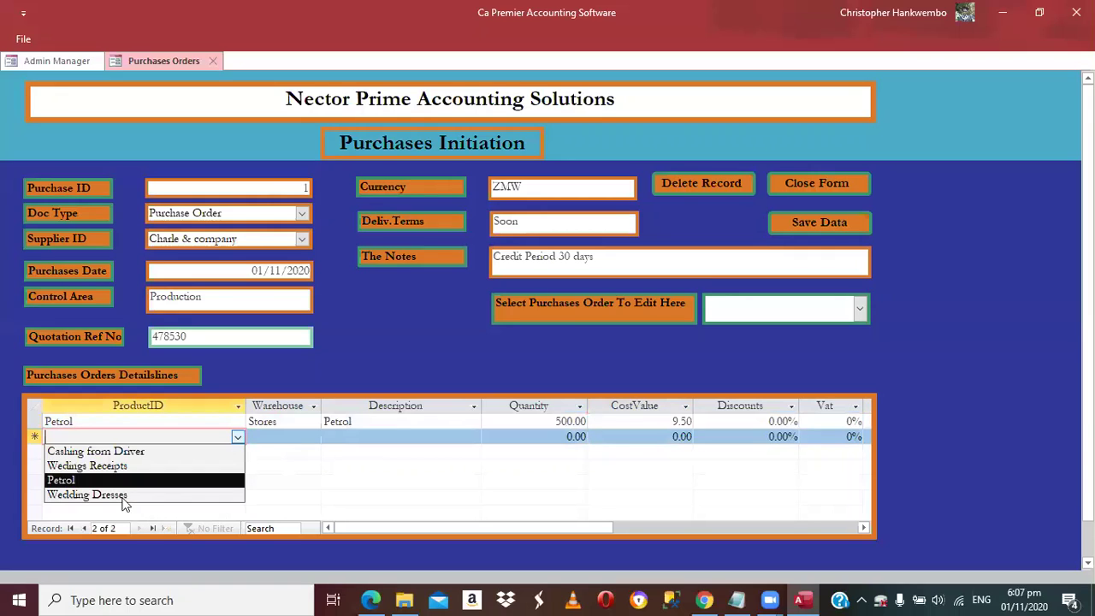
click(87, 494)
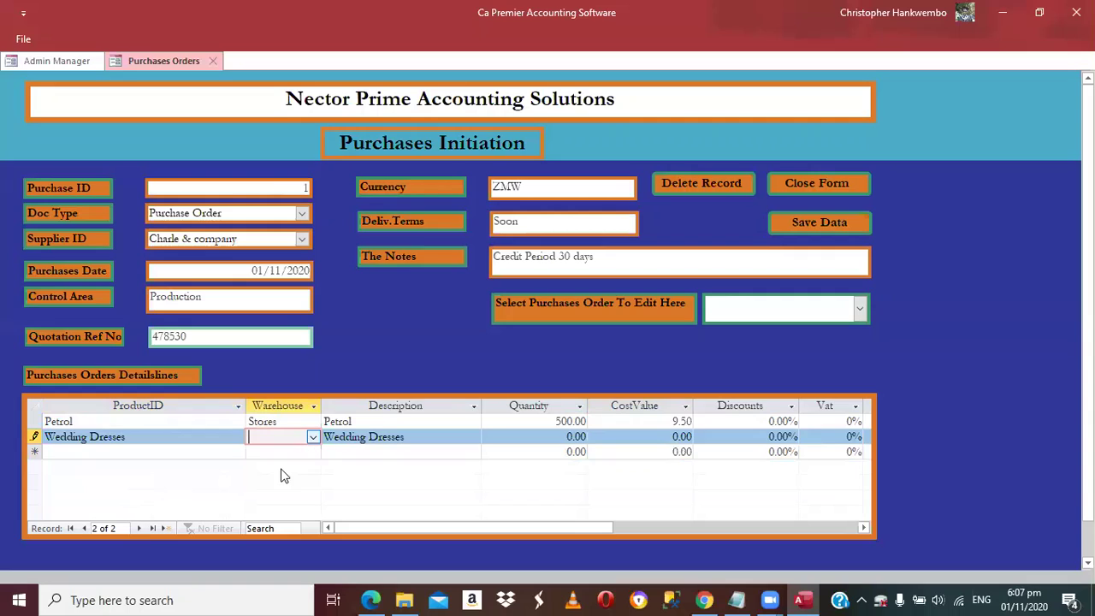
text(S)
key(Tab)
key(Tab)
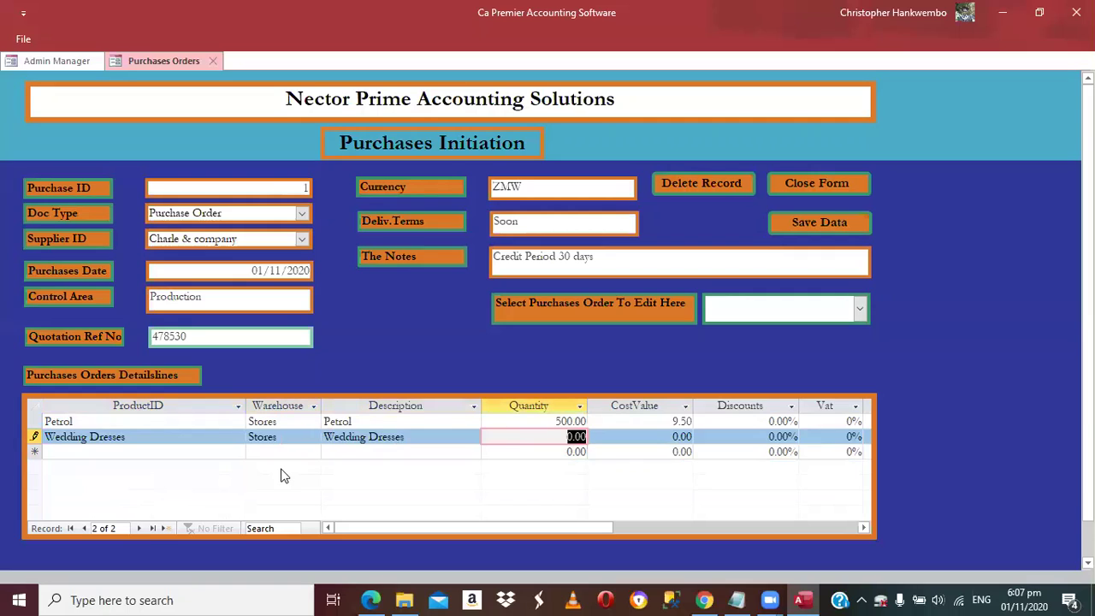
Set the Wedding Dresses line's quantity to 20 and its cost value to 450, and complete the line
text(20)
key(Tab)
text(4)
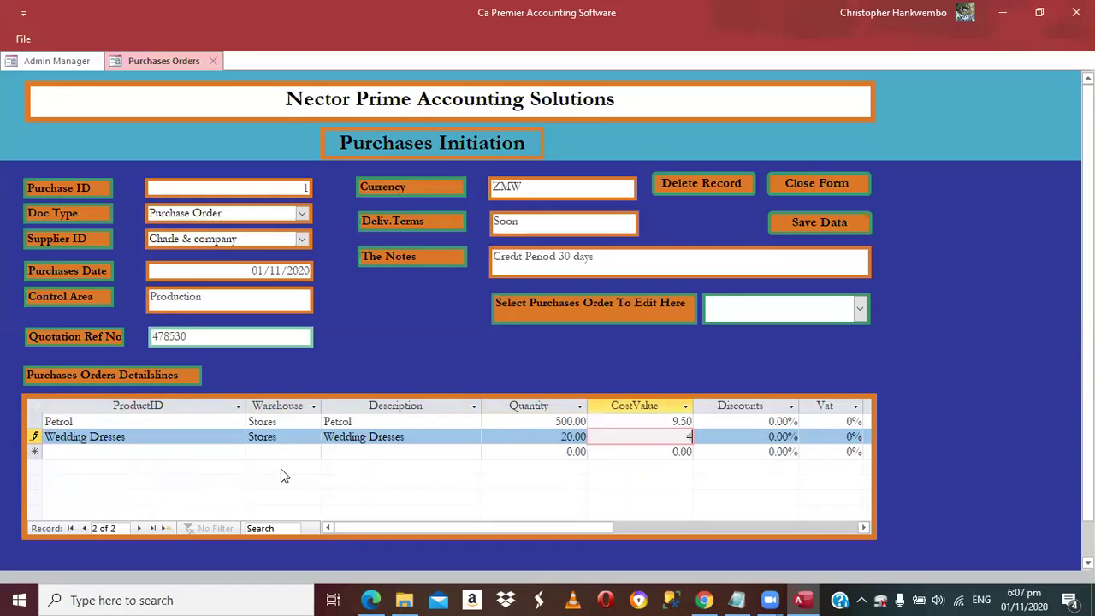
text(50)
key(Tab)
key(Tab)
key(Tab)
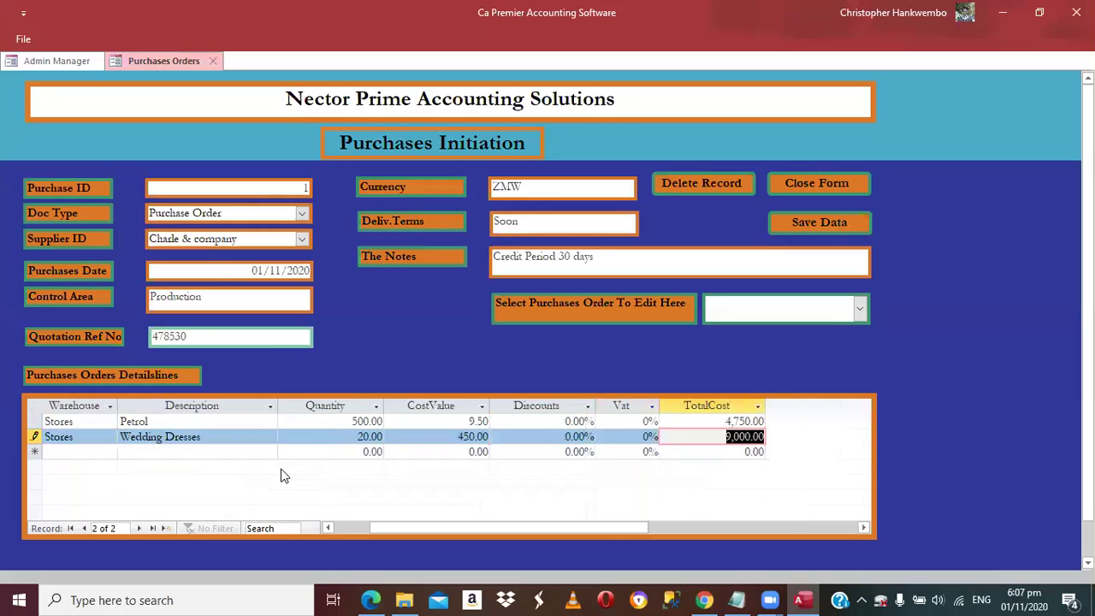
key(Tab)
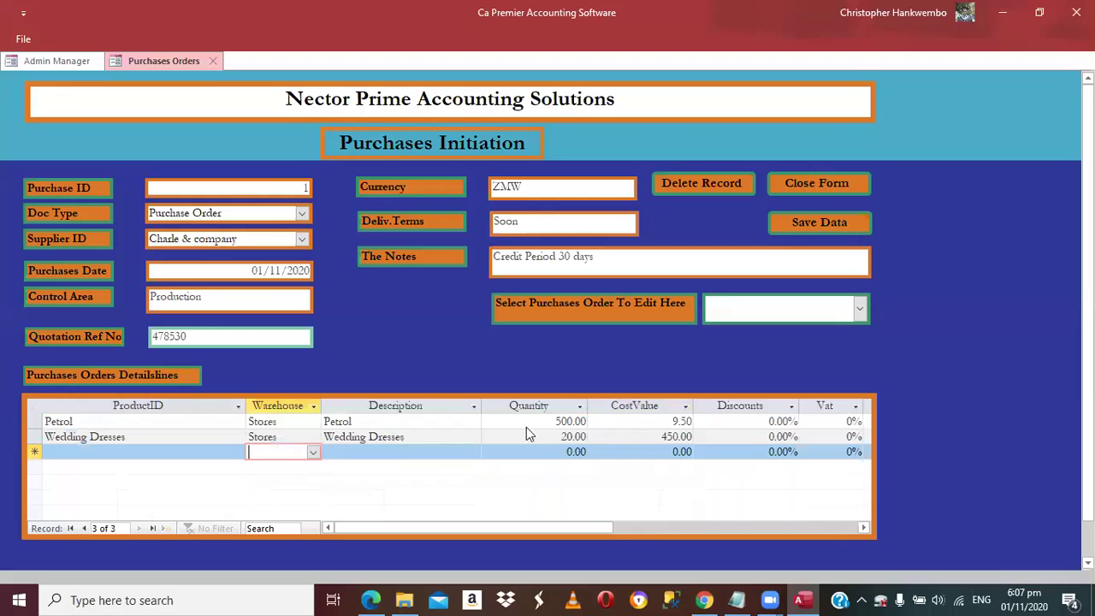
Save the purchase order, reload purchase order 1 for editing to check it, and save it again
key(Tab)
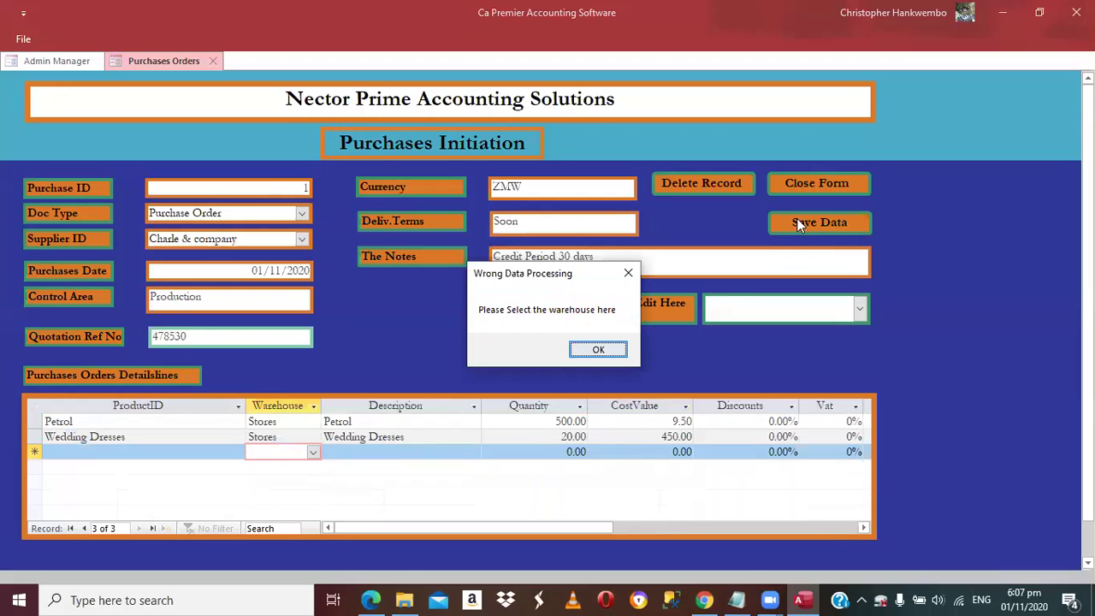
key(Return)
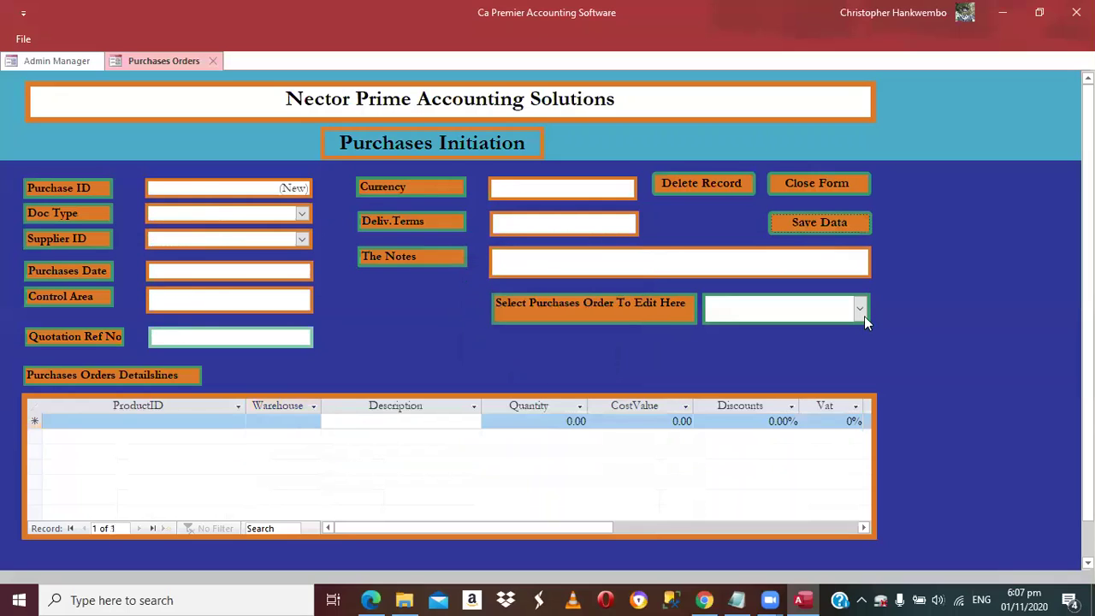
click(863, 315)
text(1)
key(Return)
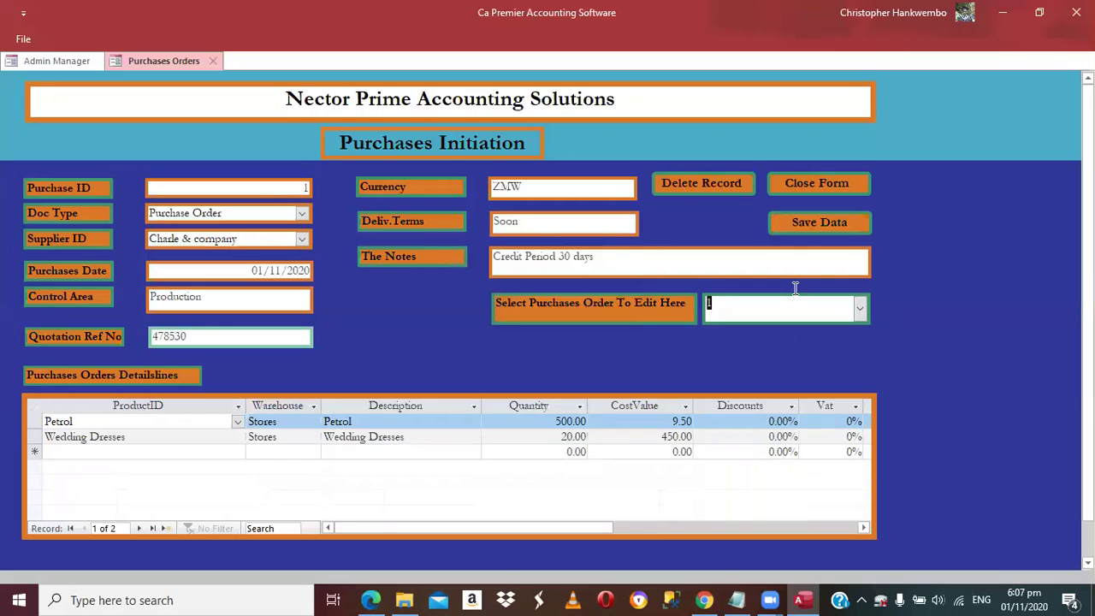
click(807, 221)
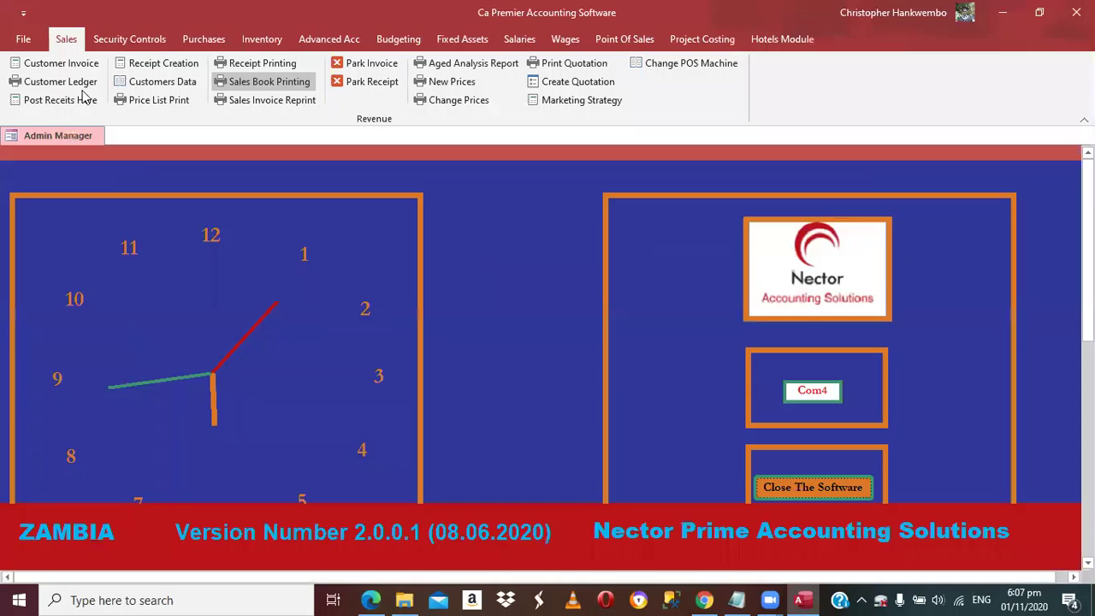
Create a goods received note dated 01/11/2020 for purchase order number 1
scroll(86, 96, down, 3)
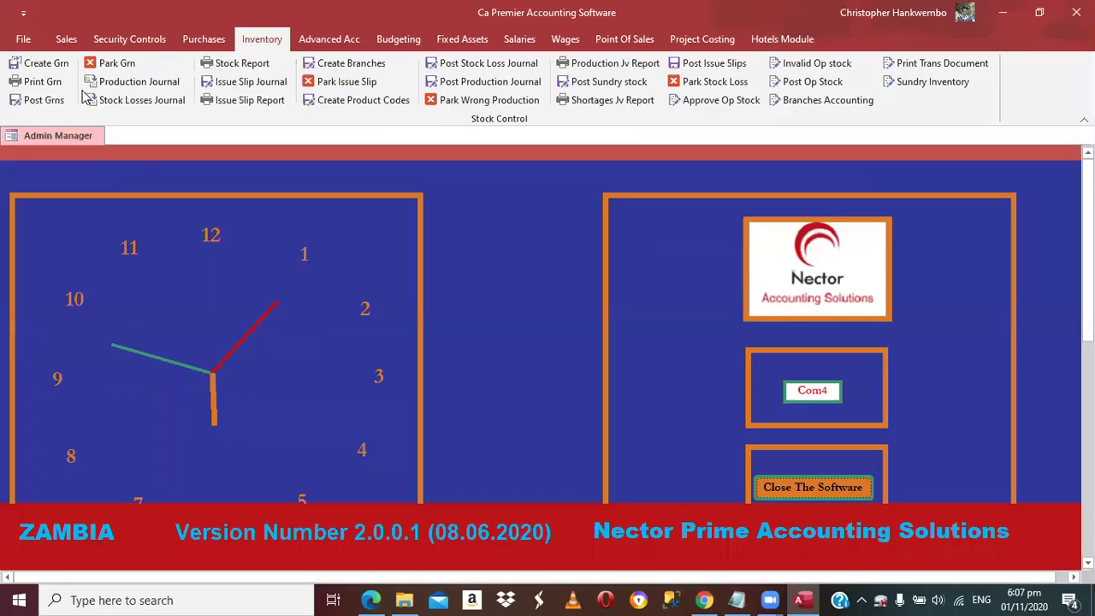
click(40, 66)
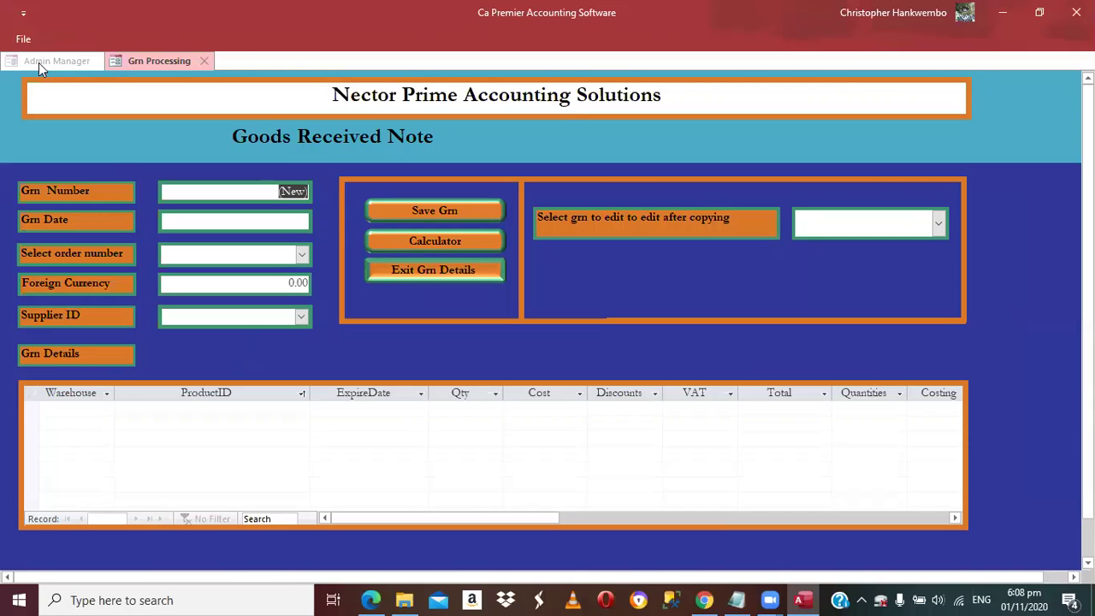
key(Tab)
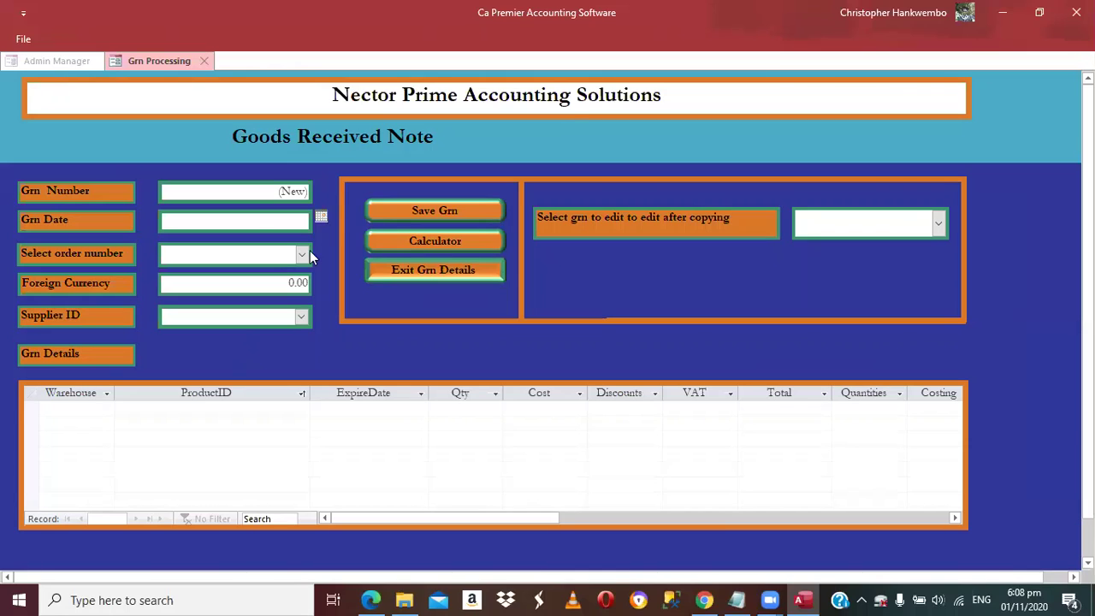
key(ctrl+semicolon)
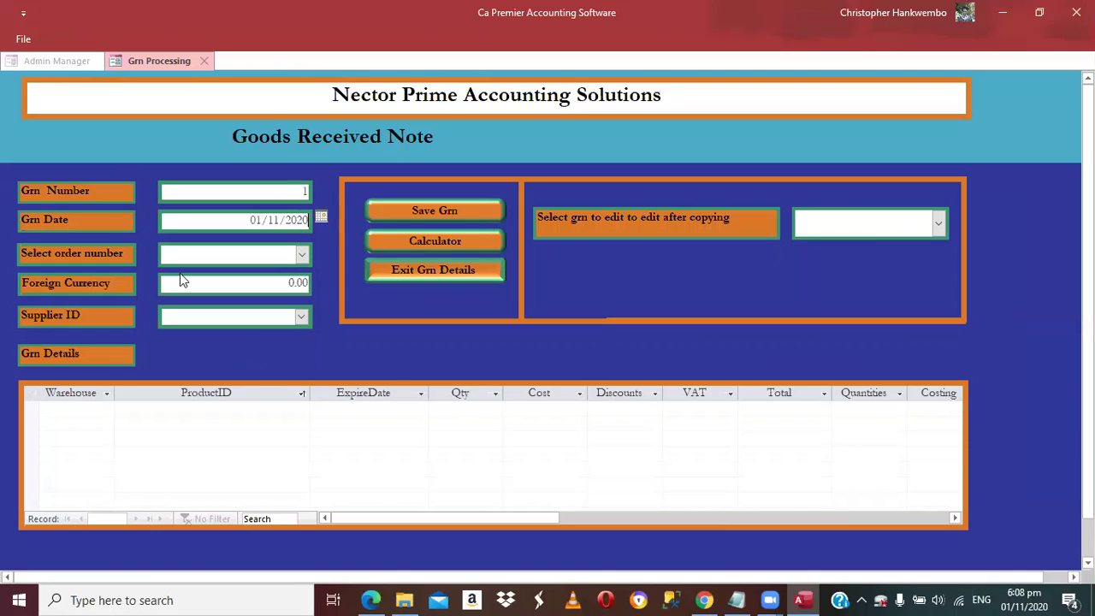
key(Tab)
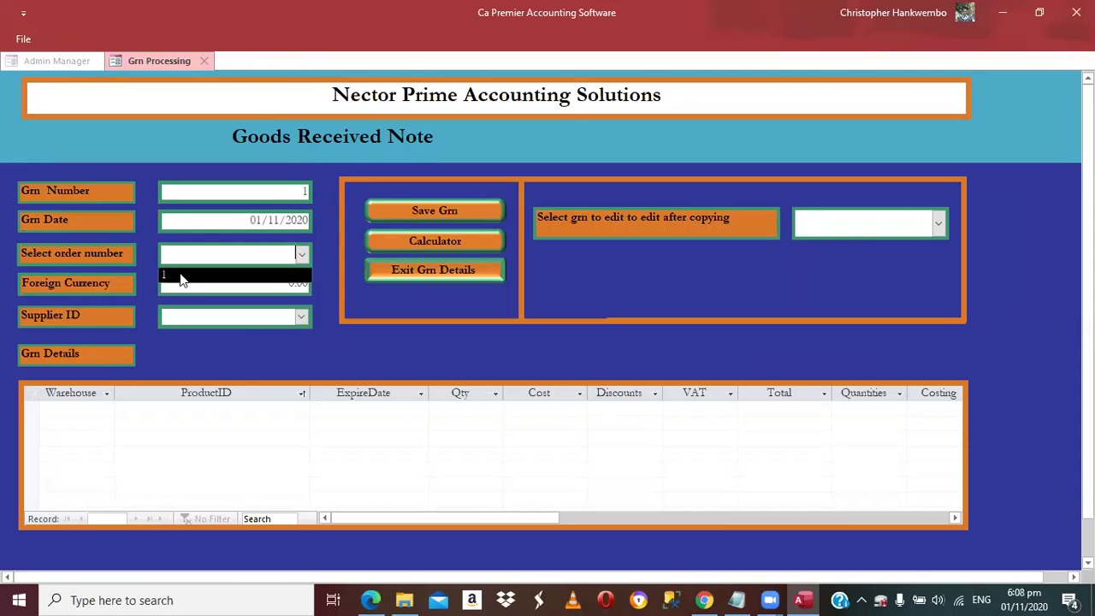
key(Tab)
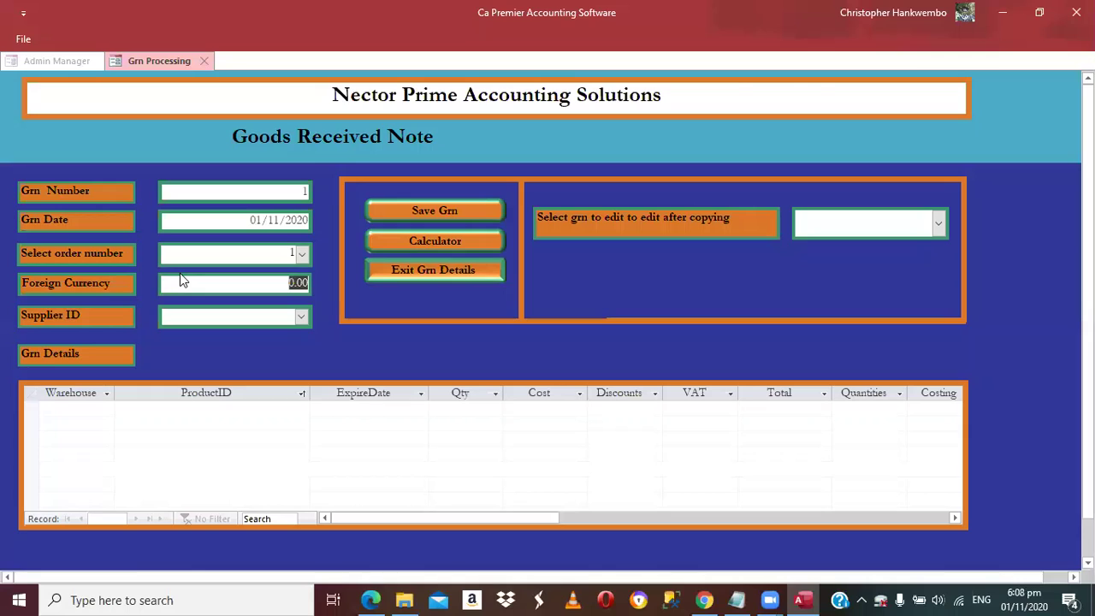
Set the goods received note's foreign currency rate to 1 and its supplier to Charle & company
text(1)
key(Tab)
key(alt+Down)
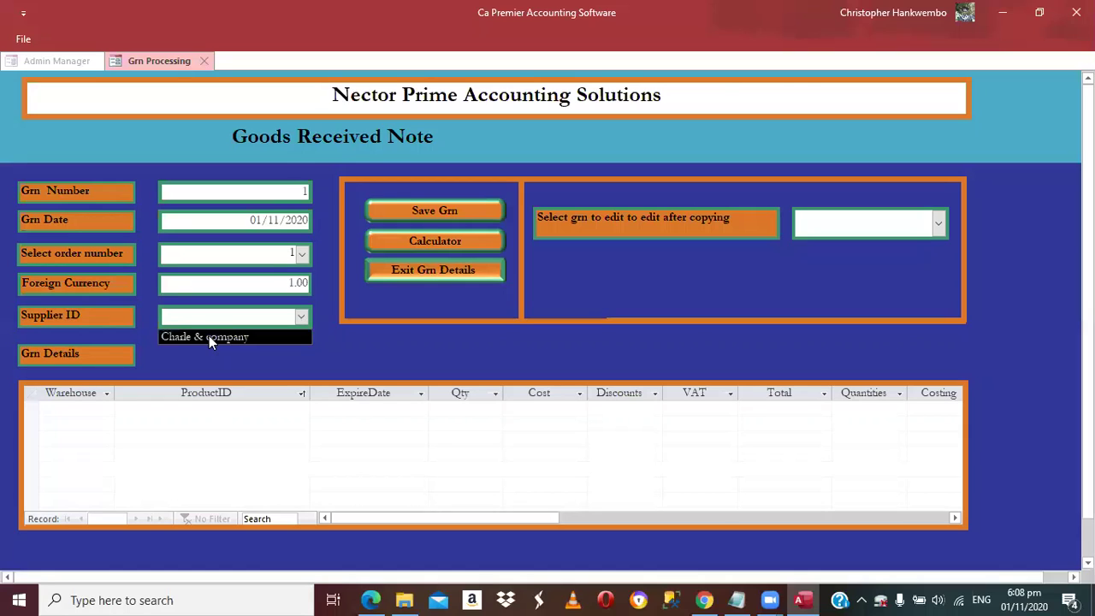
click(209, 337)
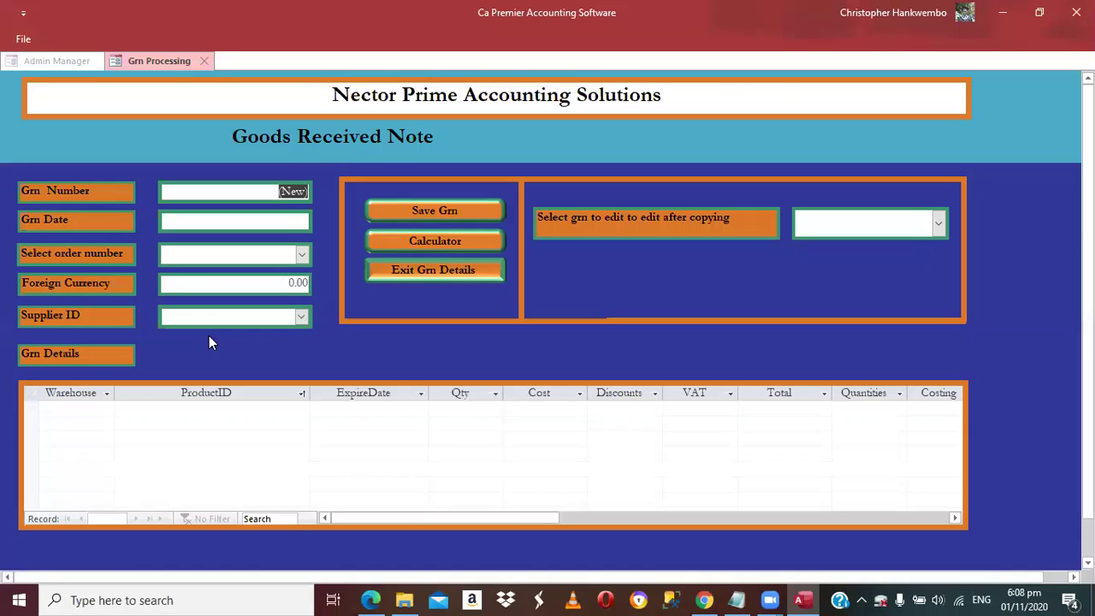
Load goods received note 1 with its copied order lines, save it and exit the form
click(939, 224)
text(1)
key(Return)
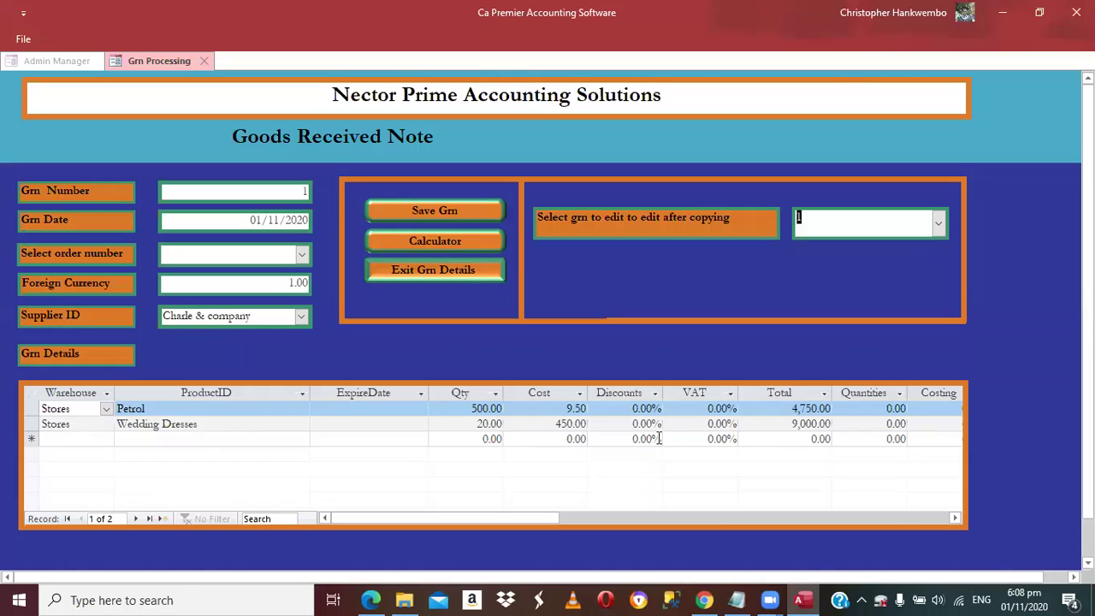
click(422, 212)
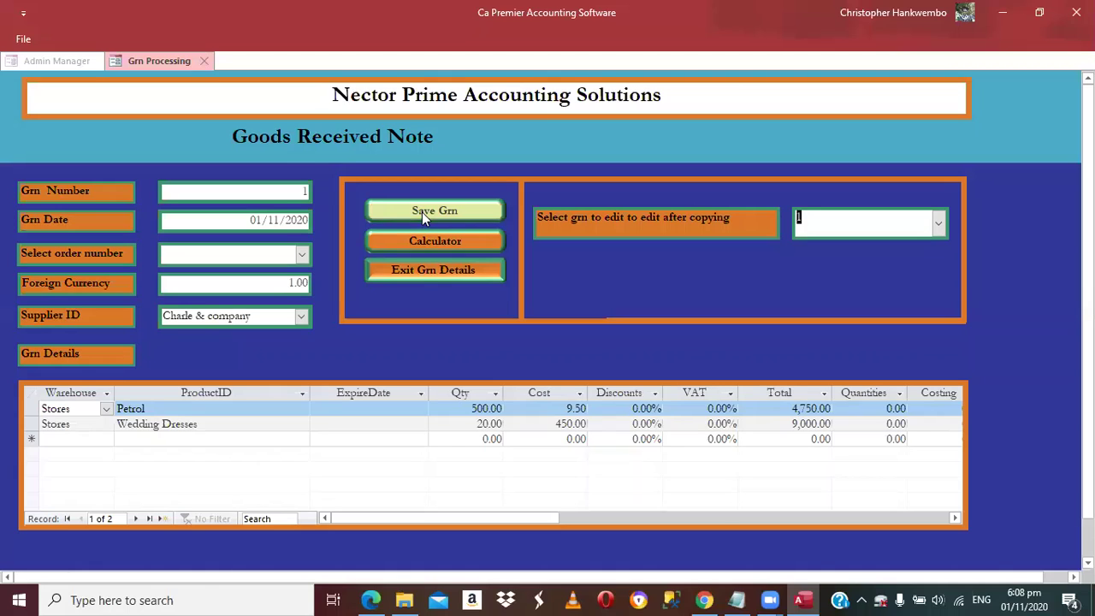
click(424, 272)
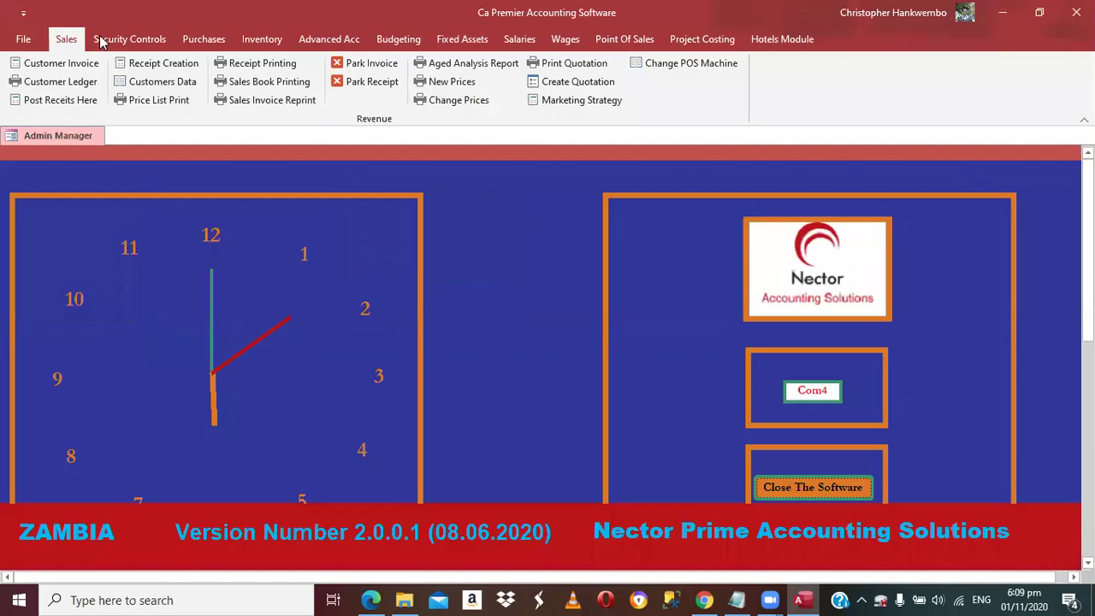
scroll(49, 104, down, 3)
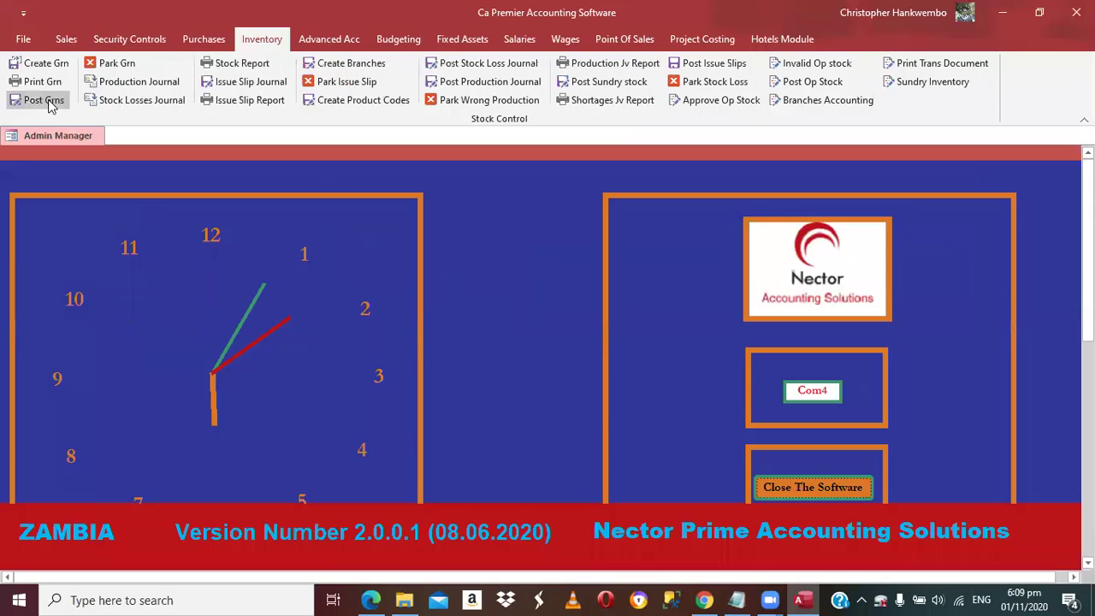
click(43, 100)
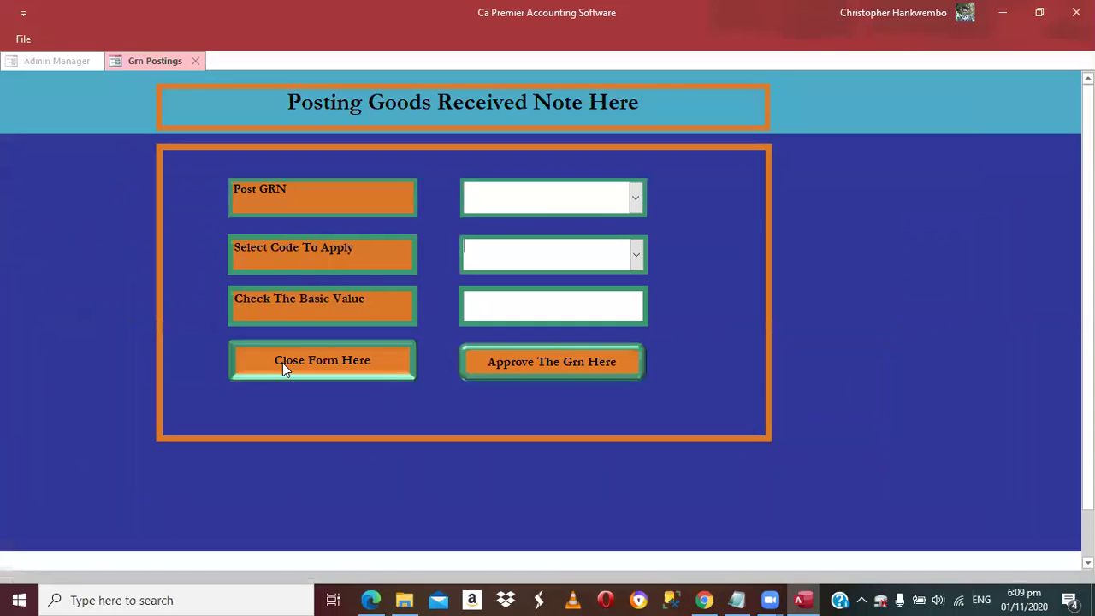
click(282, 362)
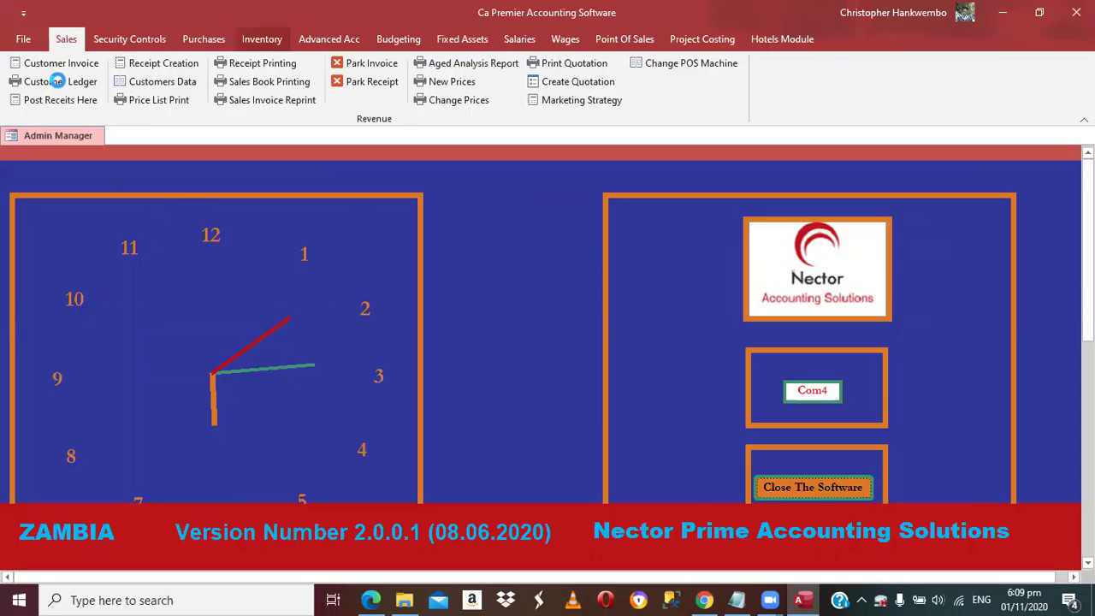
Preview the Goods Received Note report for GRN 1 from 01/11/2020 to 01/11/2020 and examine its product lines and totals
click(56, 81)
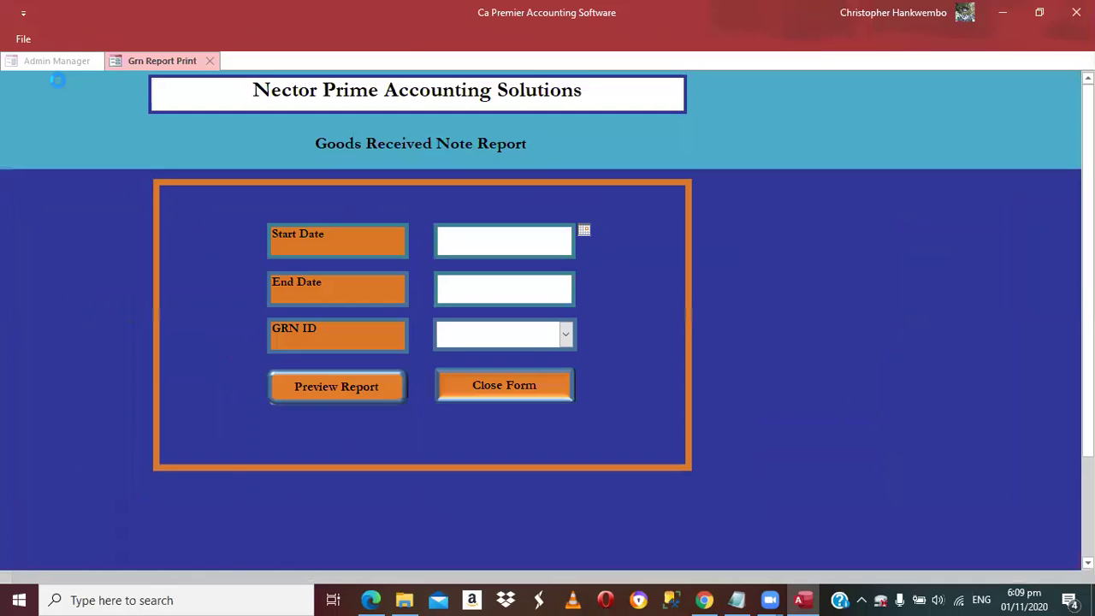
click(572, 274)
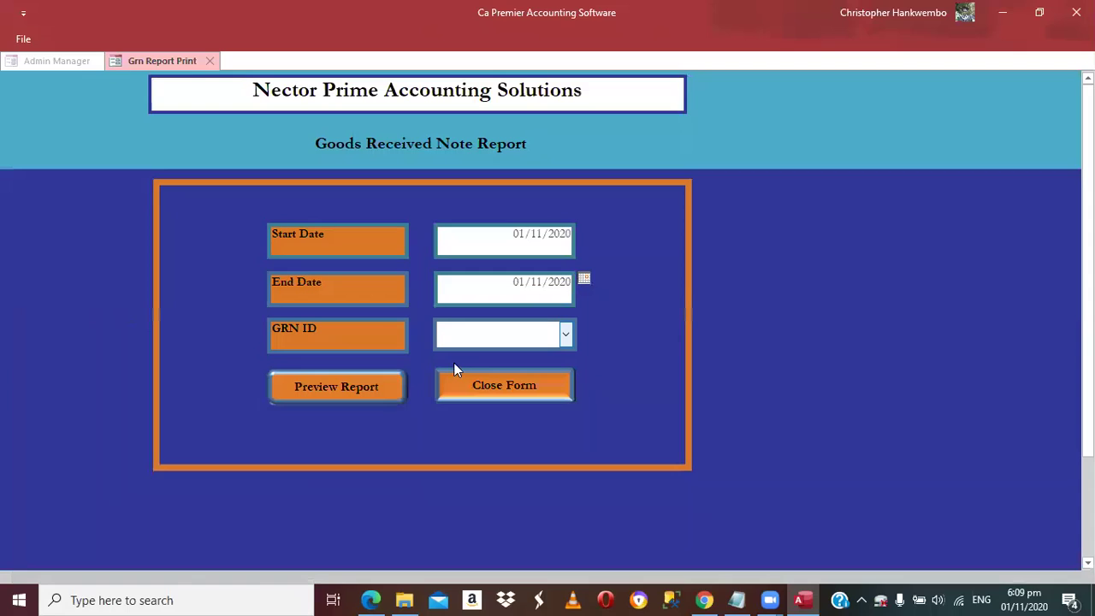
key(Tab)
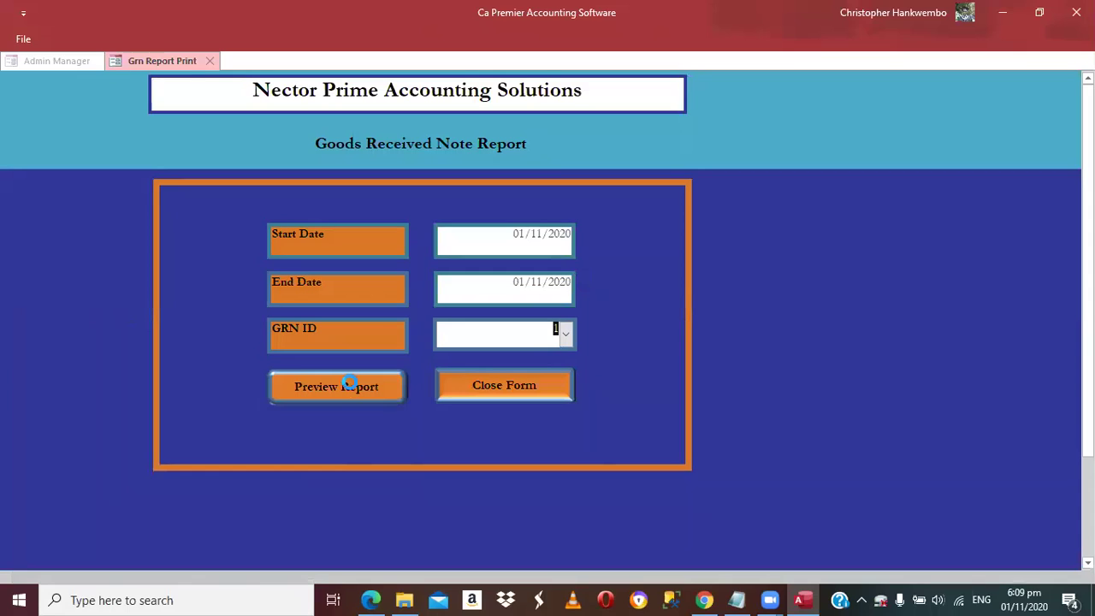
click(351, 387)
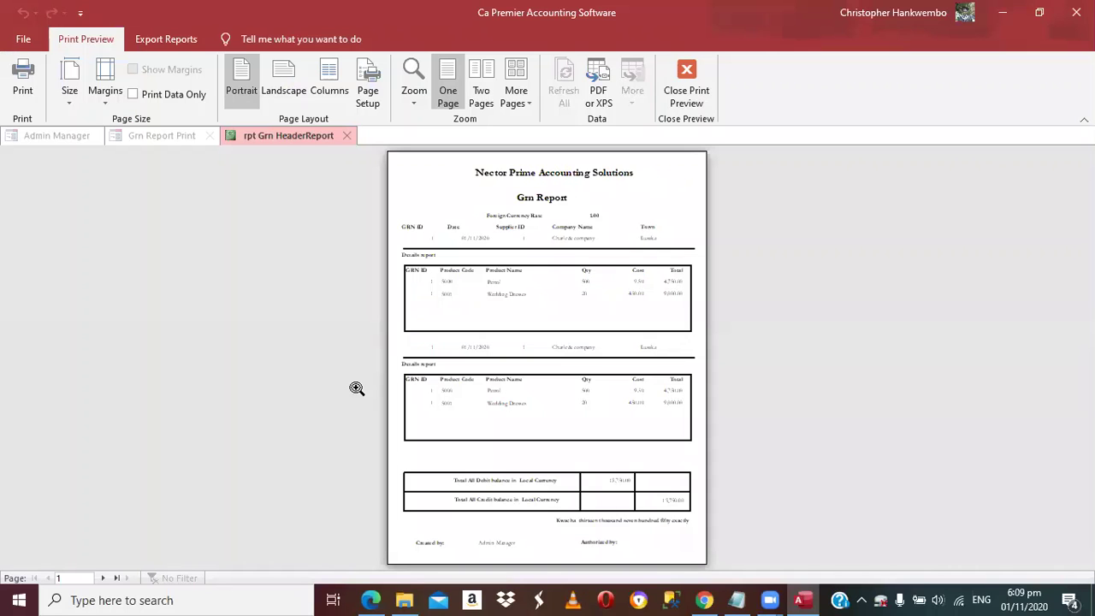
click(510, 306)
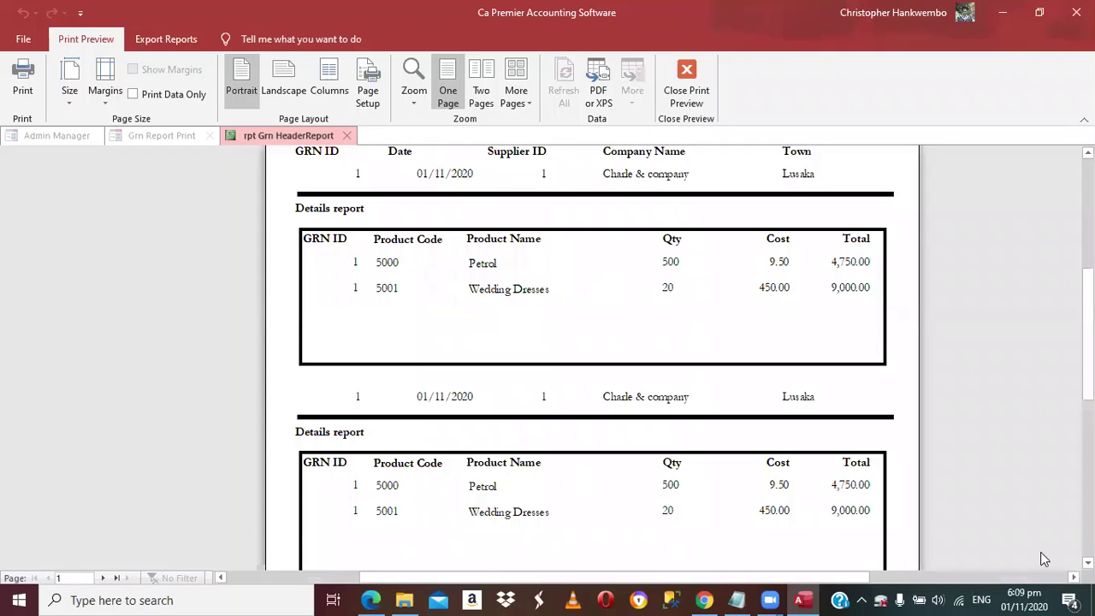
scroll(1043, 559, down, 3)
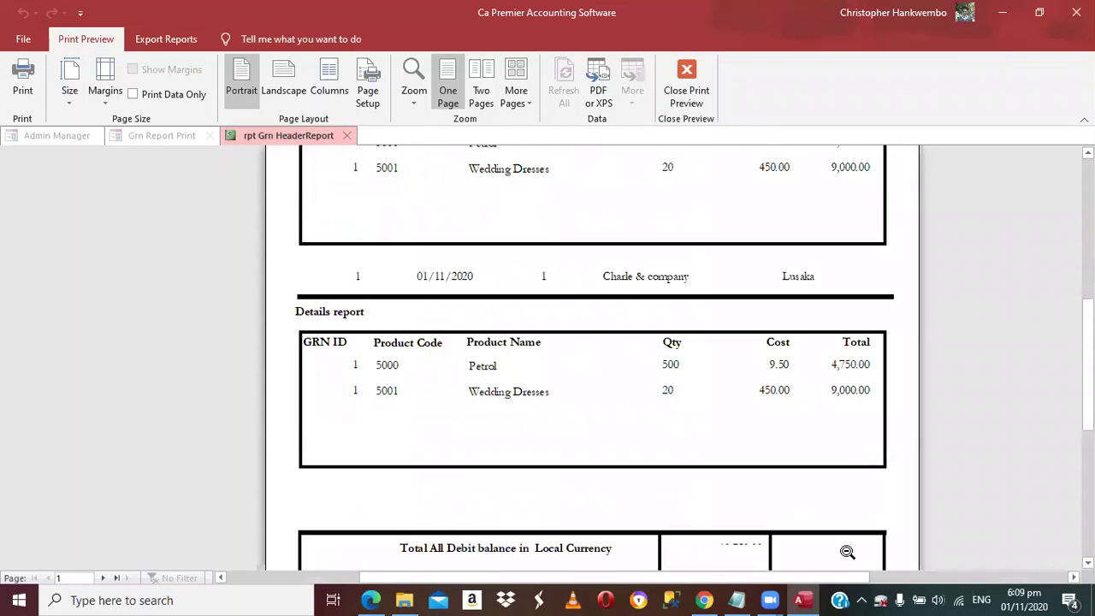
scroll(810, 559, down, 2)
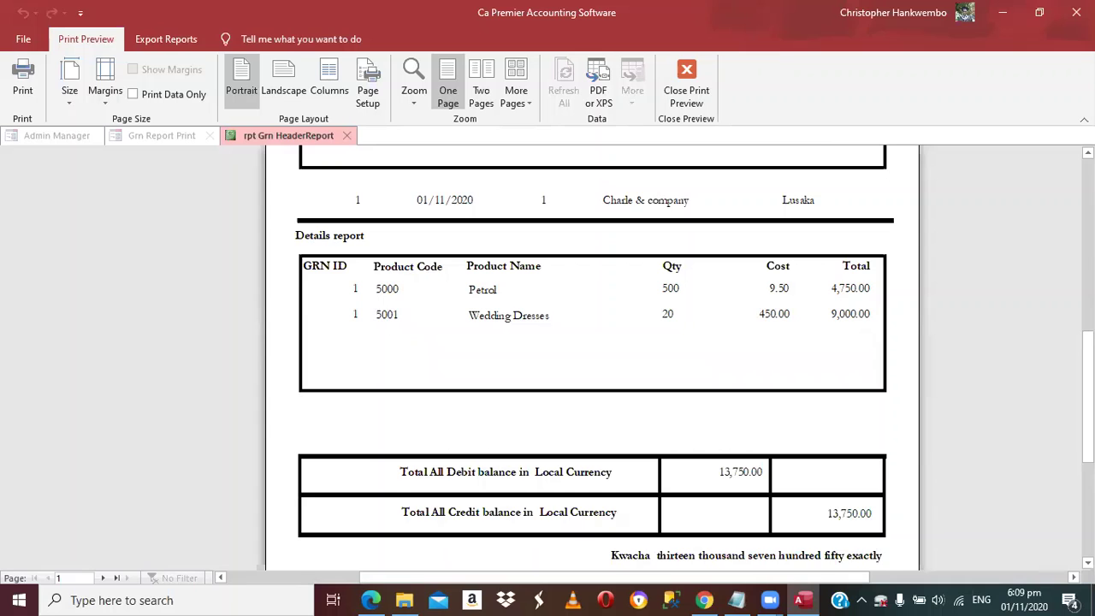
scroll(590, 342, up, 3)
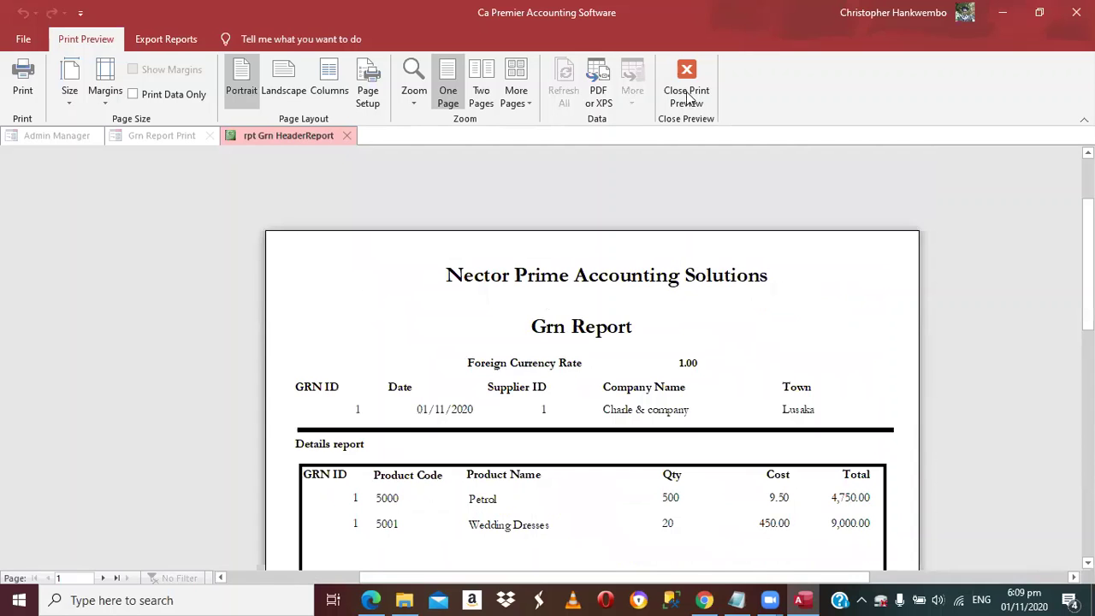
Close the report preview, post goods received note 1 with the Posting code, approve it and close the posting form
click(687, 92)
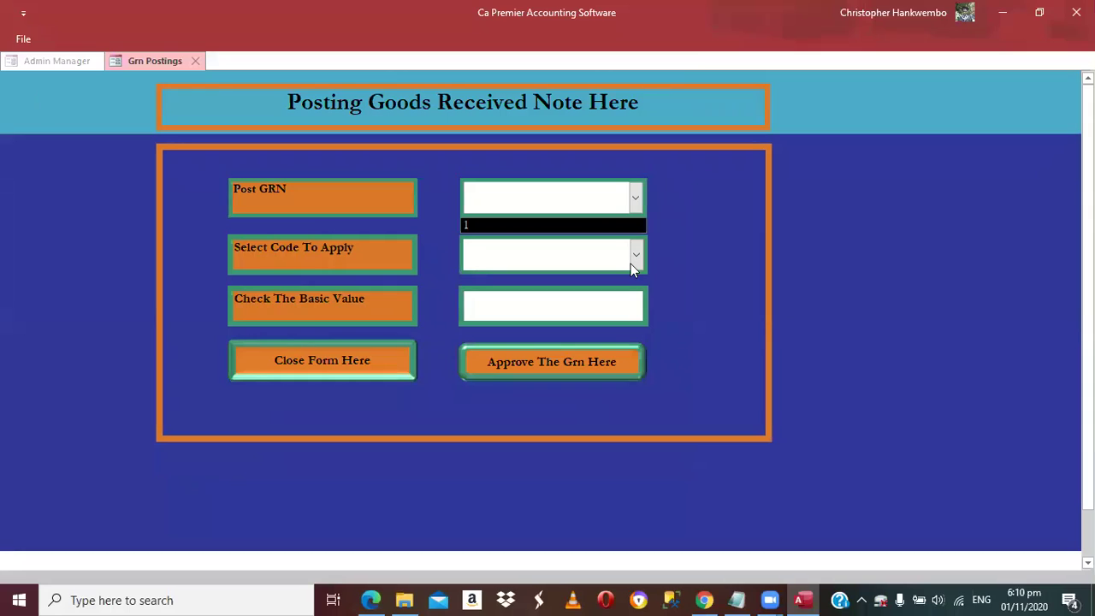
key(Return)
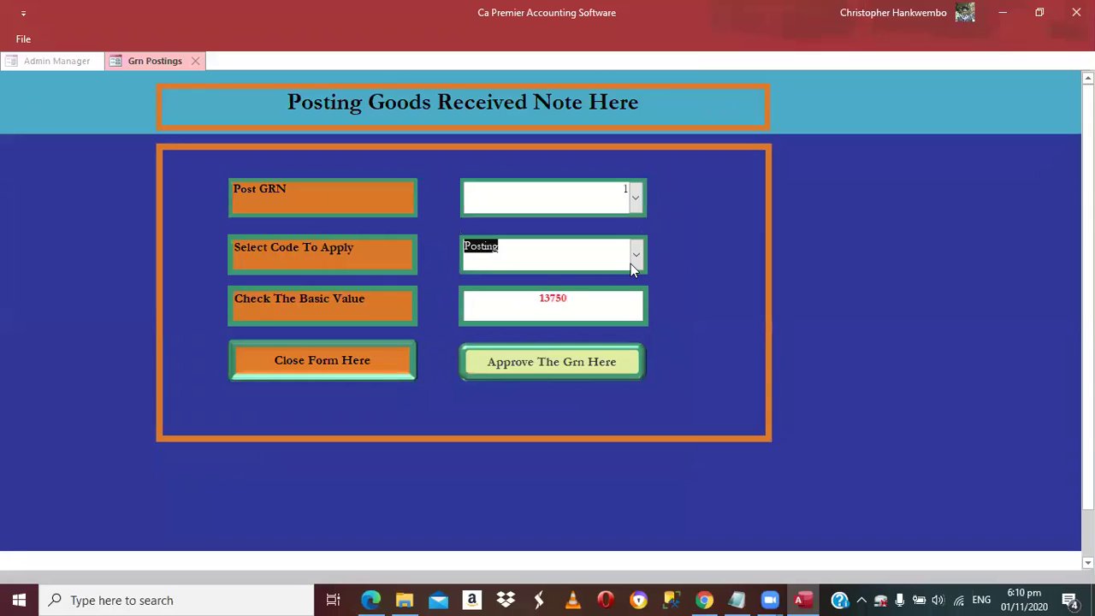
click(544, 368)
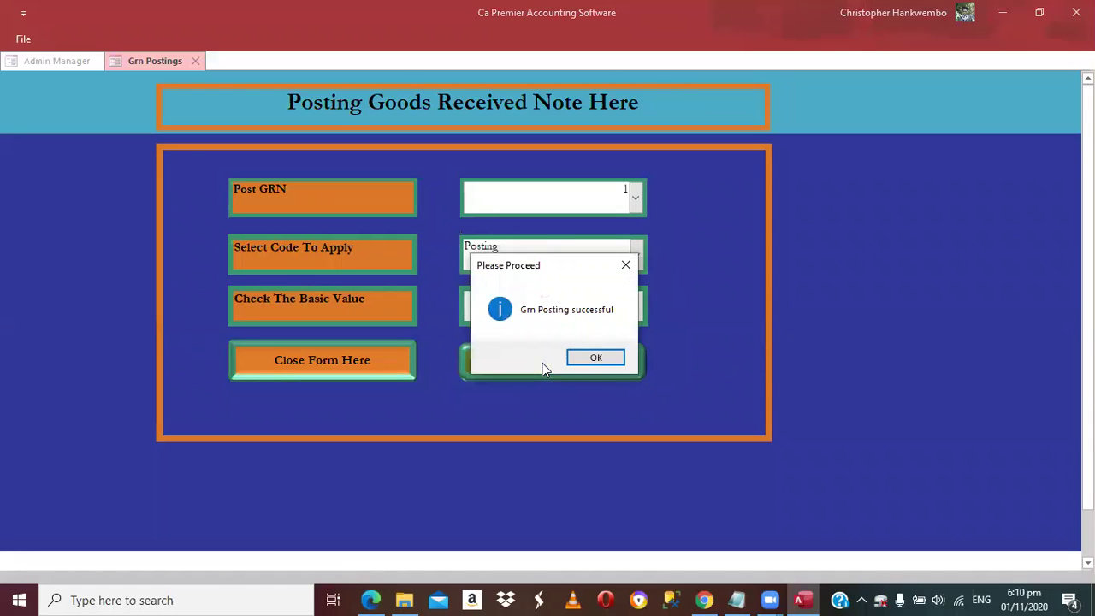
click(594, 357)
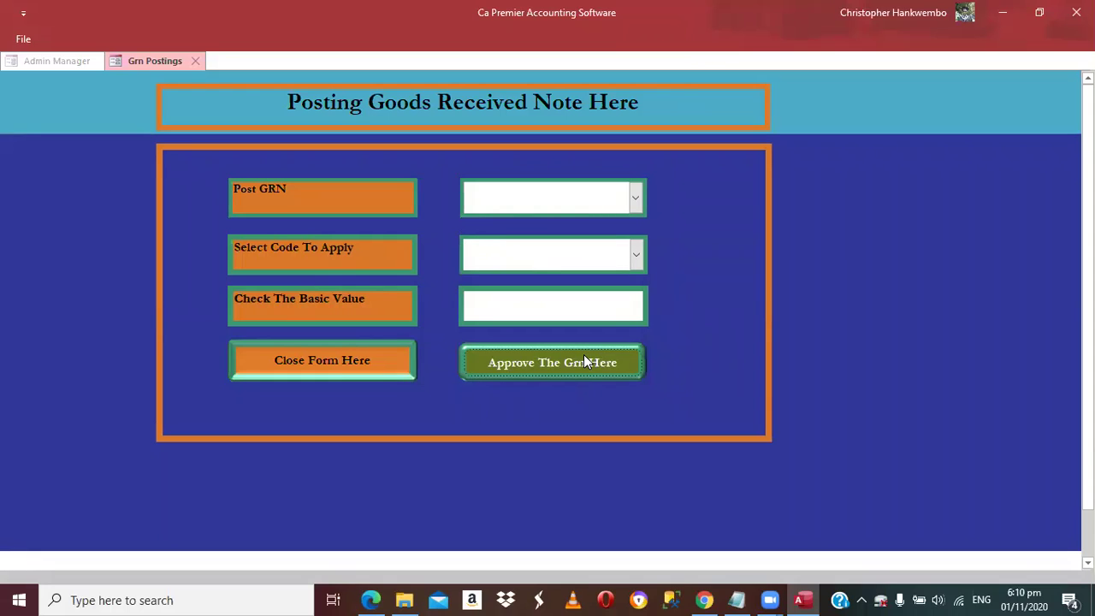
click(332, 363)
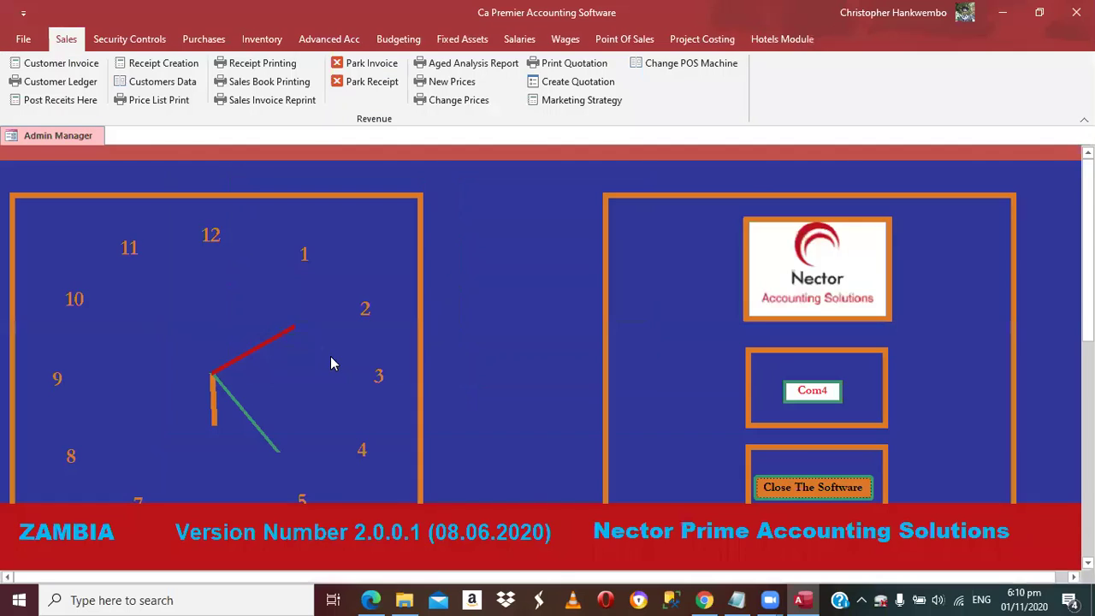
Preview the branch trial balance from 01/11/2020 to 01/11/2020, examine its ledger accounts and total balances, and close it
click(312, 43)
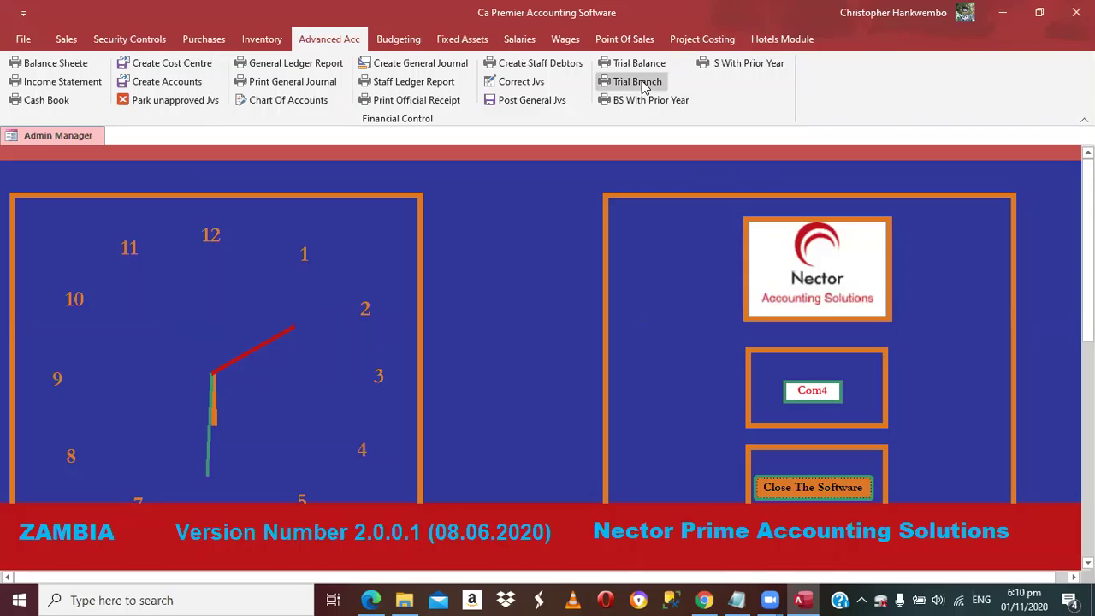
click(642, 85)
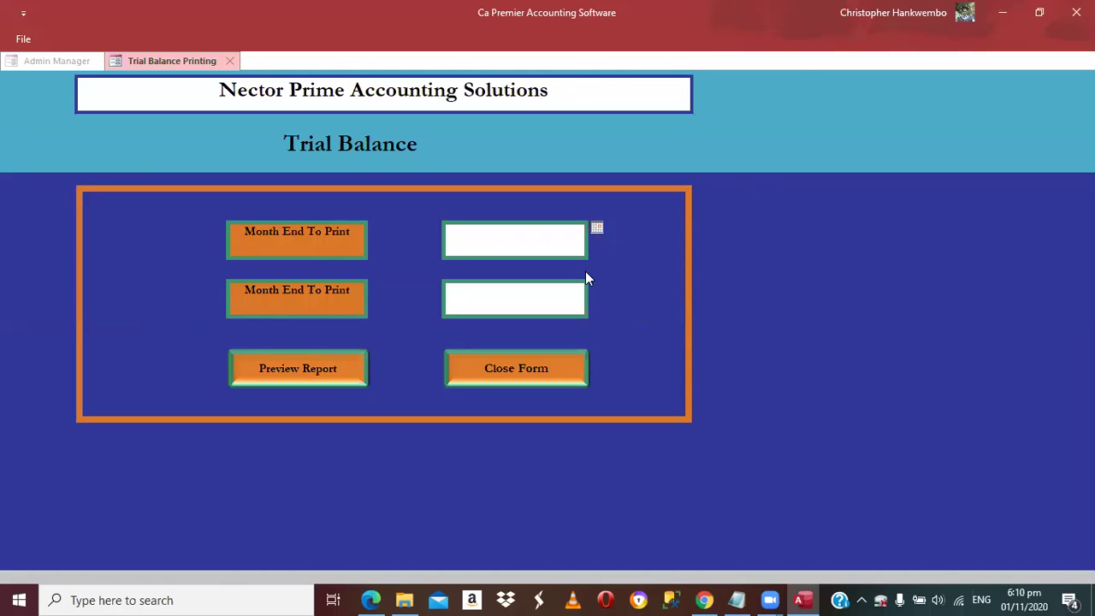
key(ctrl+semicolon)
key(Tab)
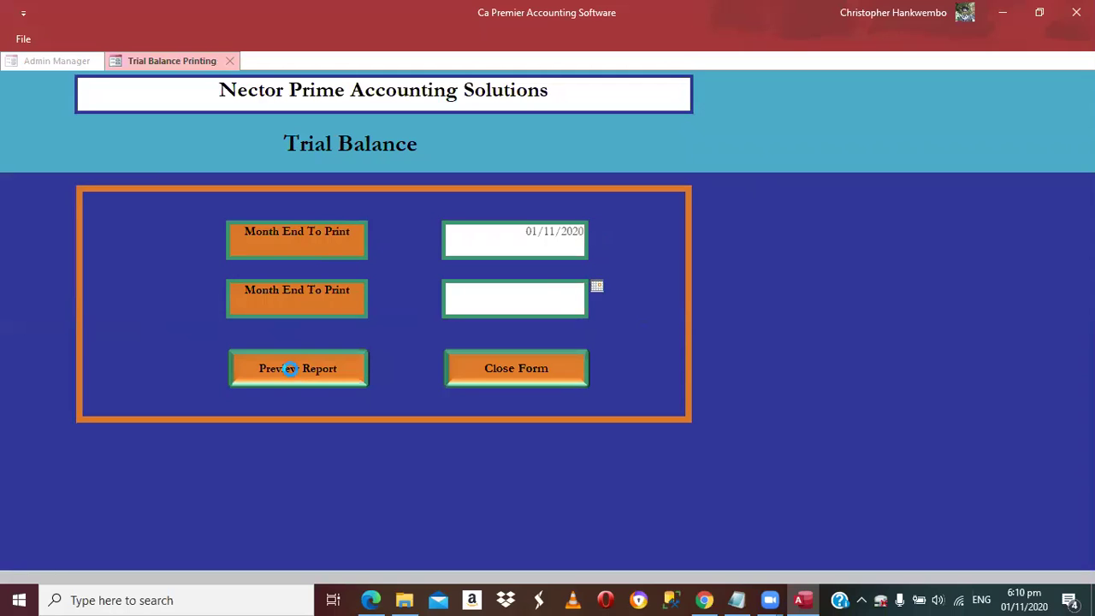
key(ctrl+semicolon)
key(Tab)
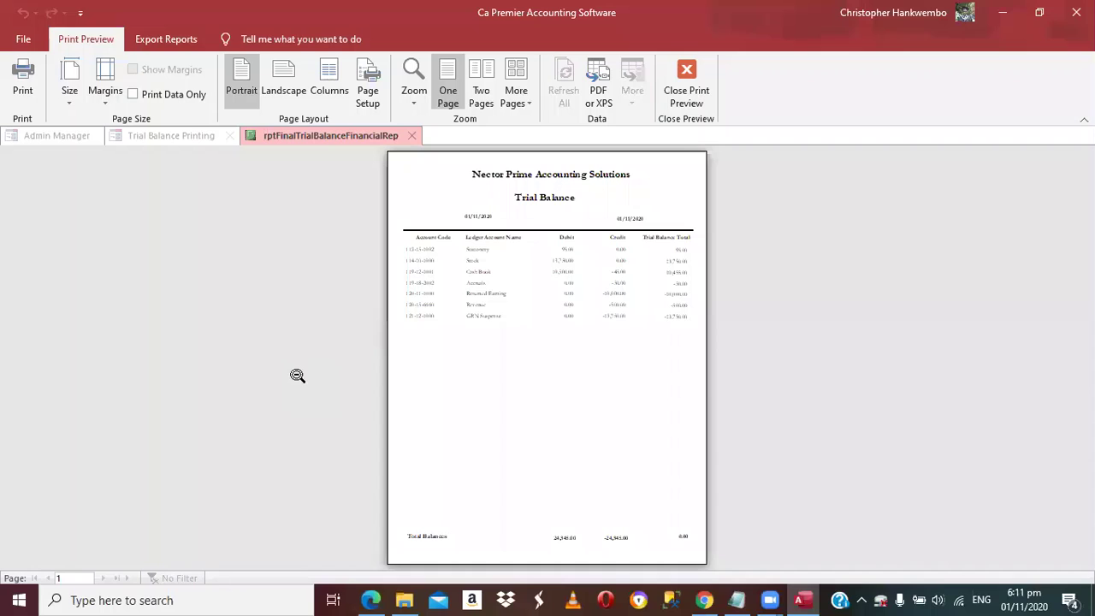
click(667, 370)
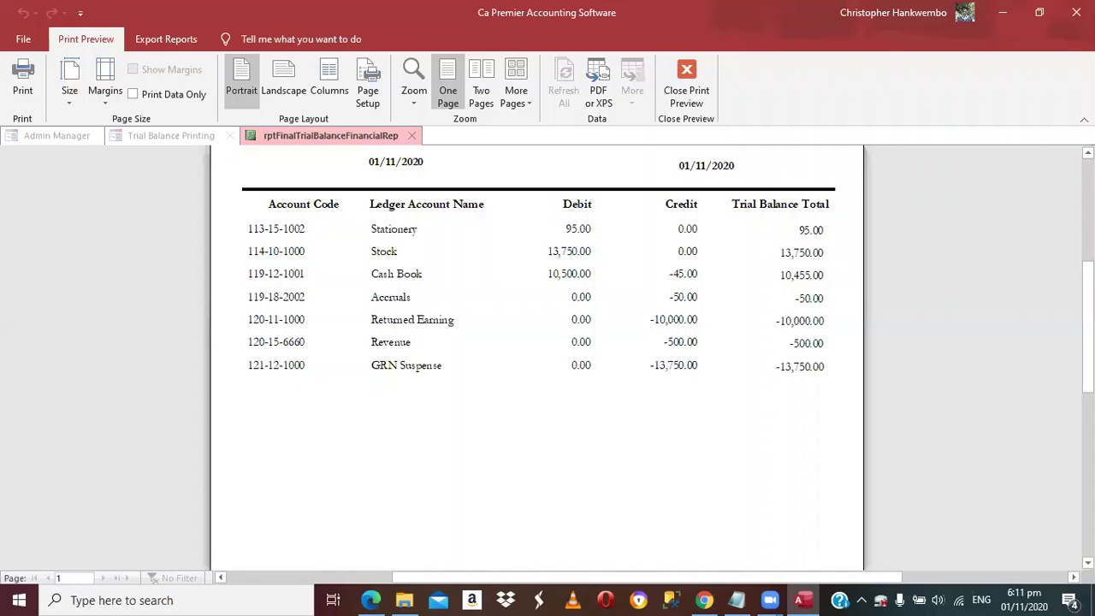
scroll(699, 330, down, 5)
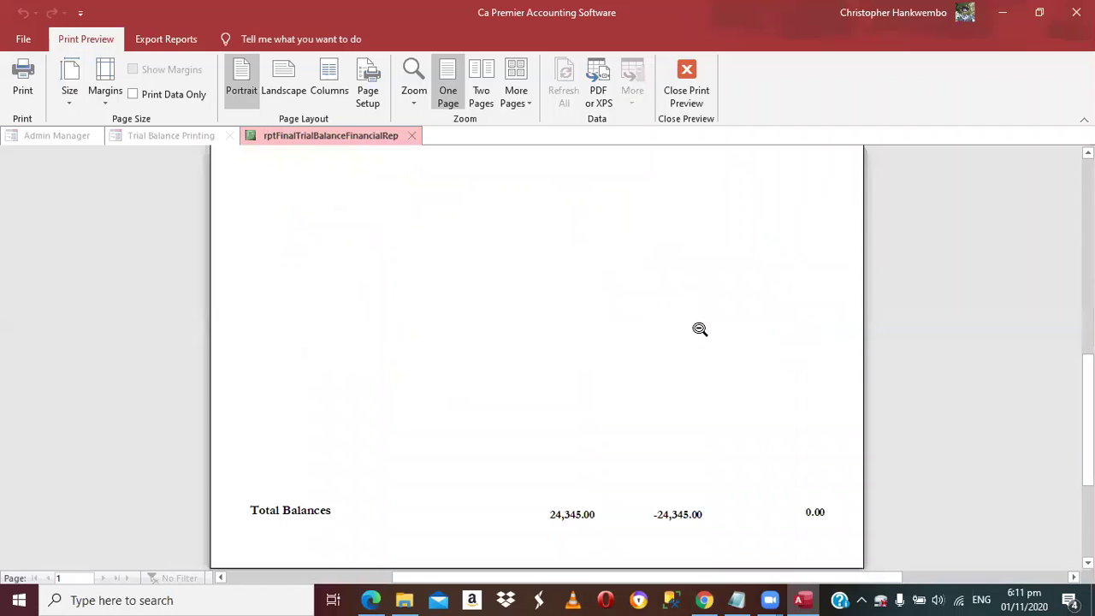
key(Escape)
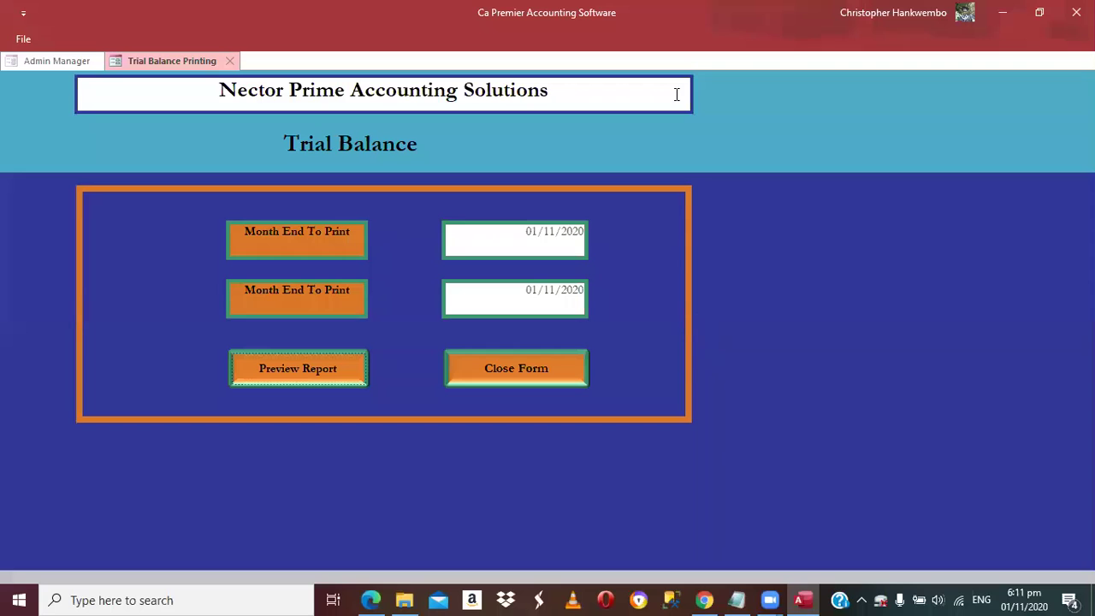
key(Escape)
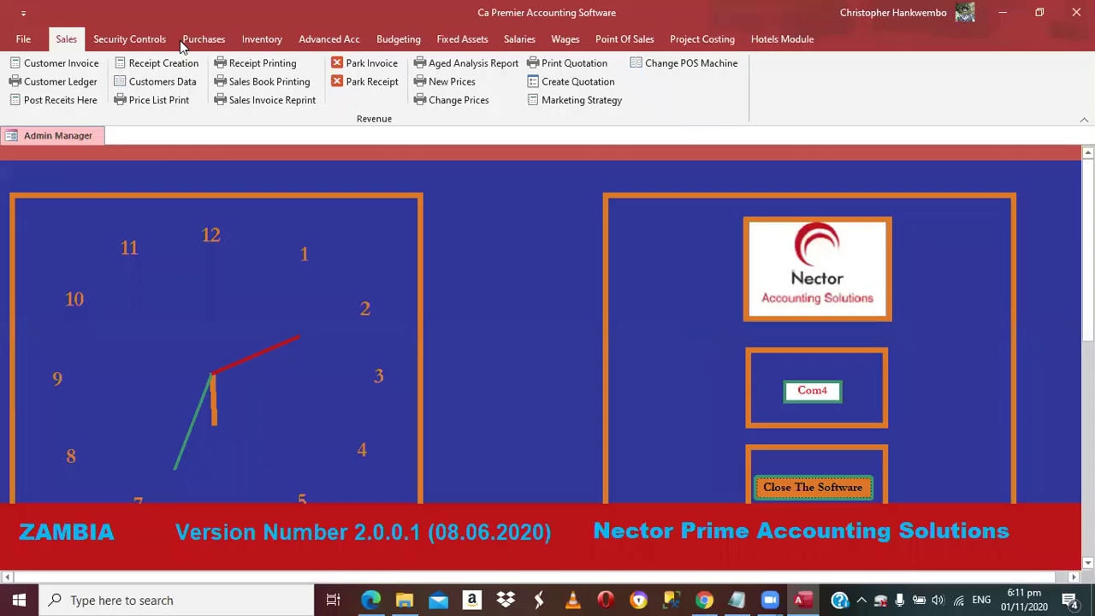
Create a supplier invoice for GRN 1 dated 01/11/2020, with document type Tax Invoice and supplier Charle & company
scroll(81, 106, down, 2)
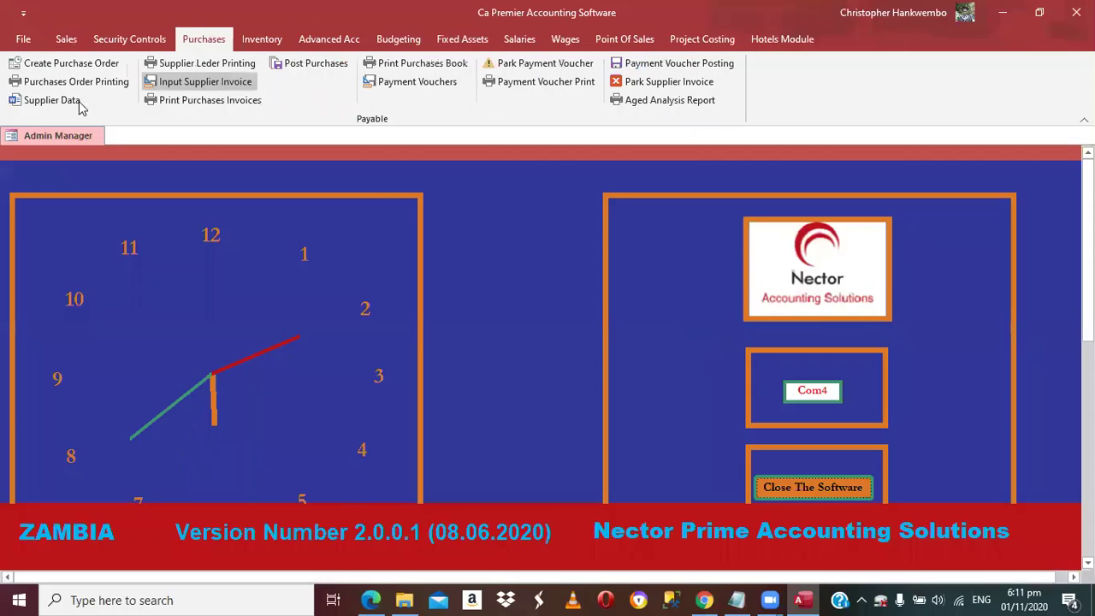
click(203, 81)
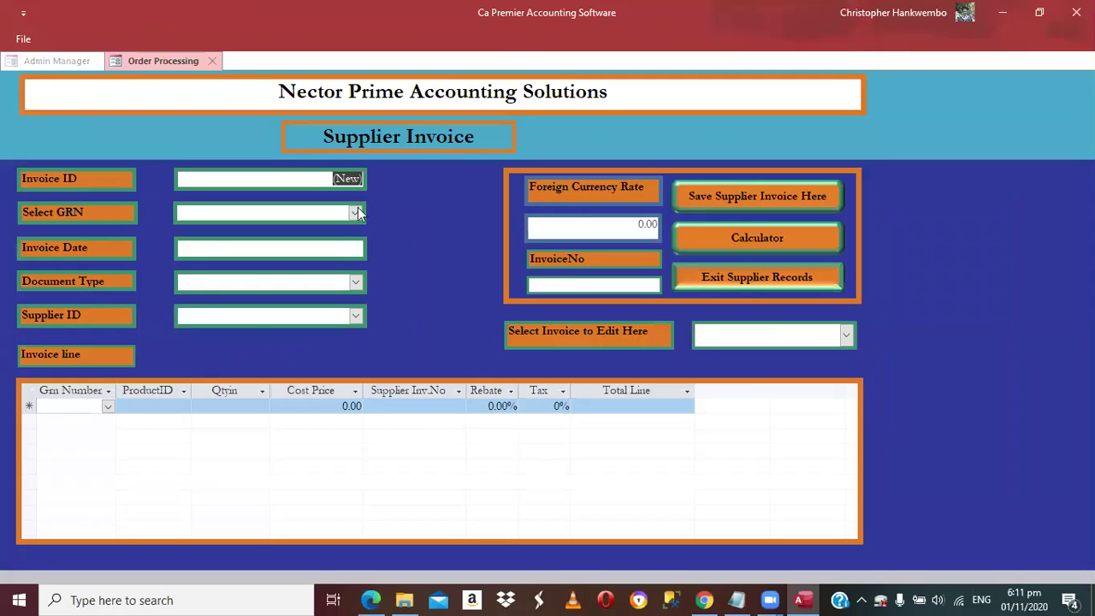
click(358, 214)
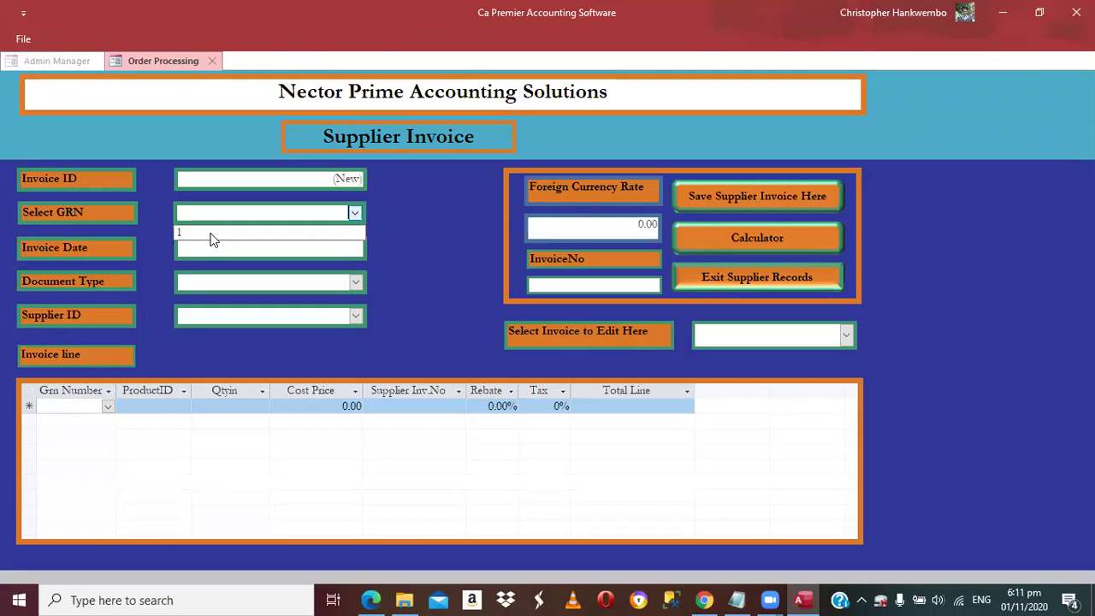
click(213, 236)
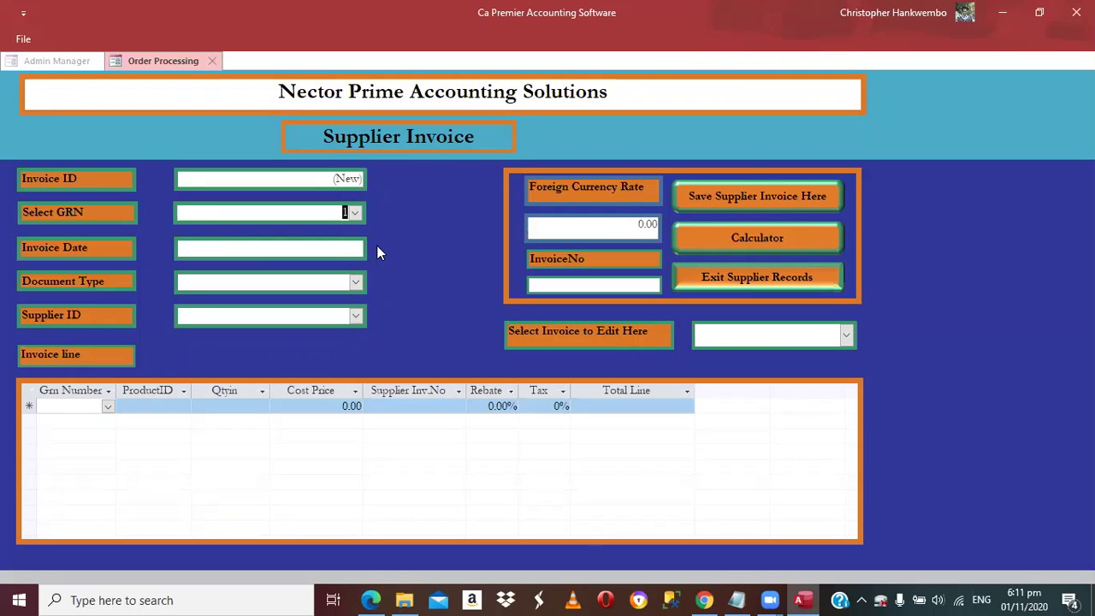
key(Tab)
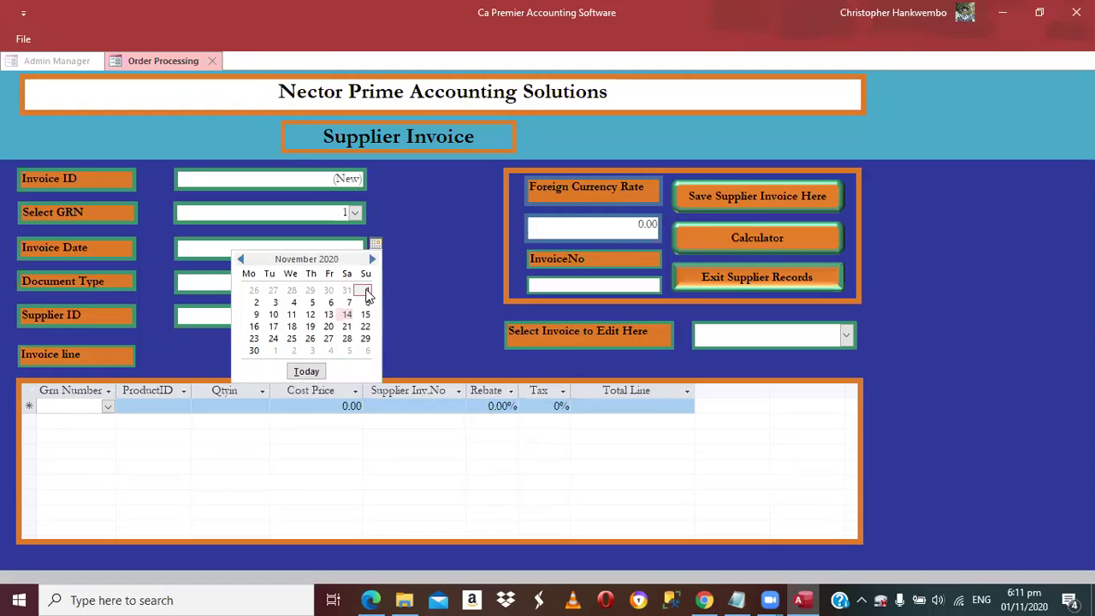
click(365, 291)
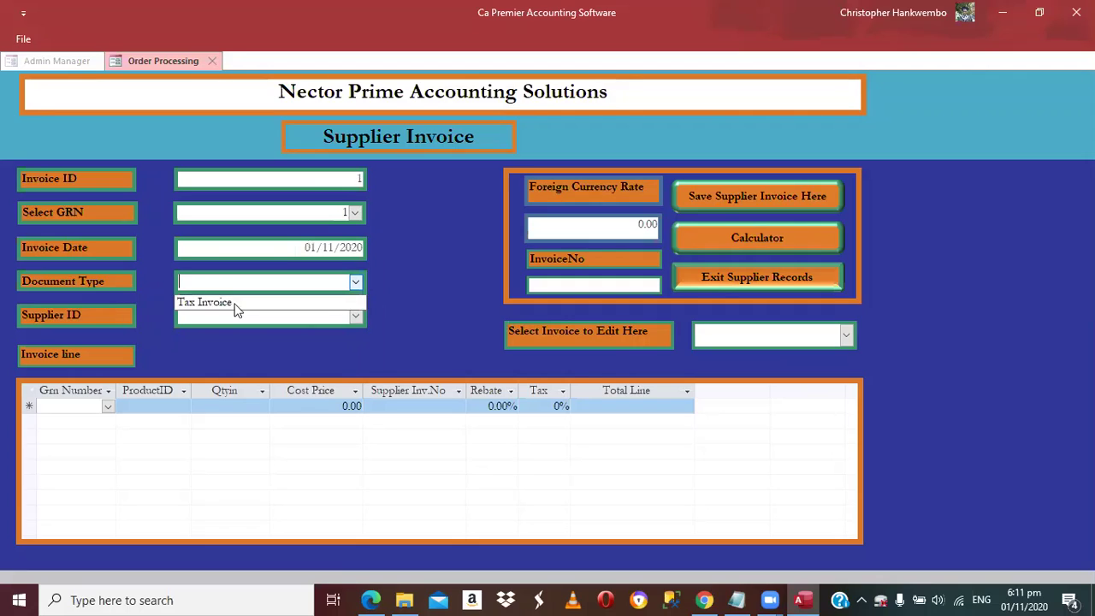
click(358, 318)
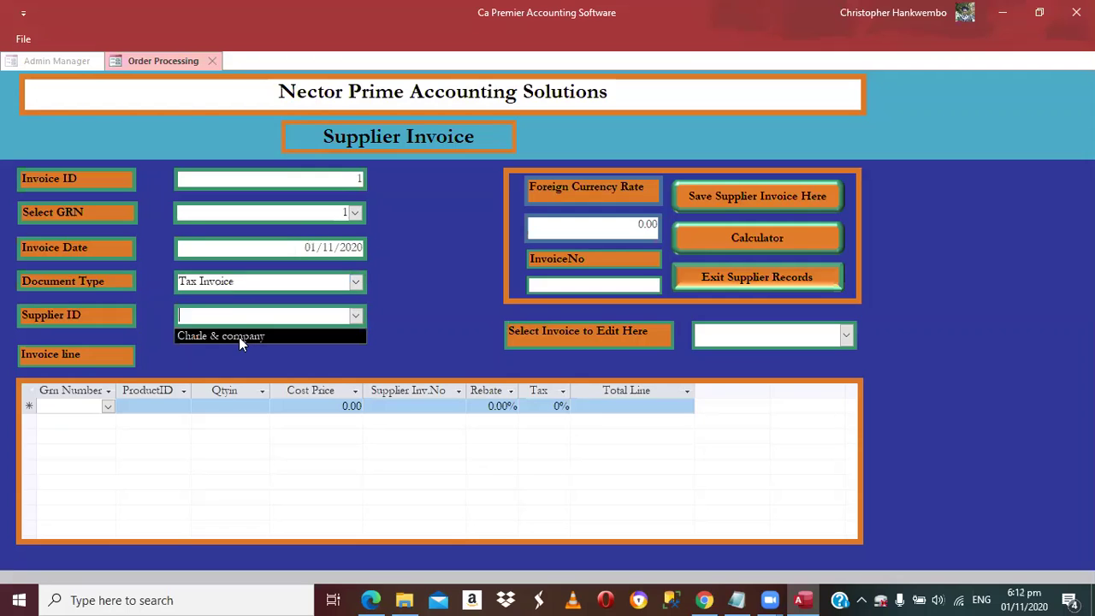
Load supplier invoice 1 with its lines copied from the goods received note and exit the supplier records
click(843, 338)
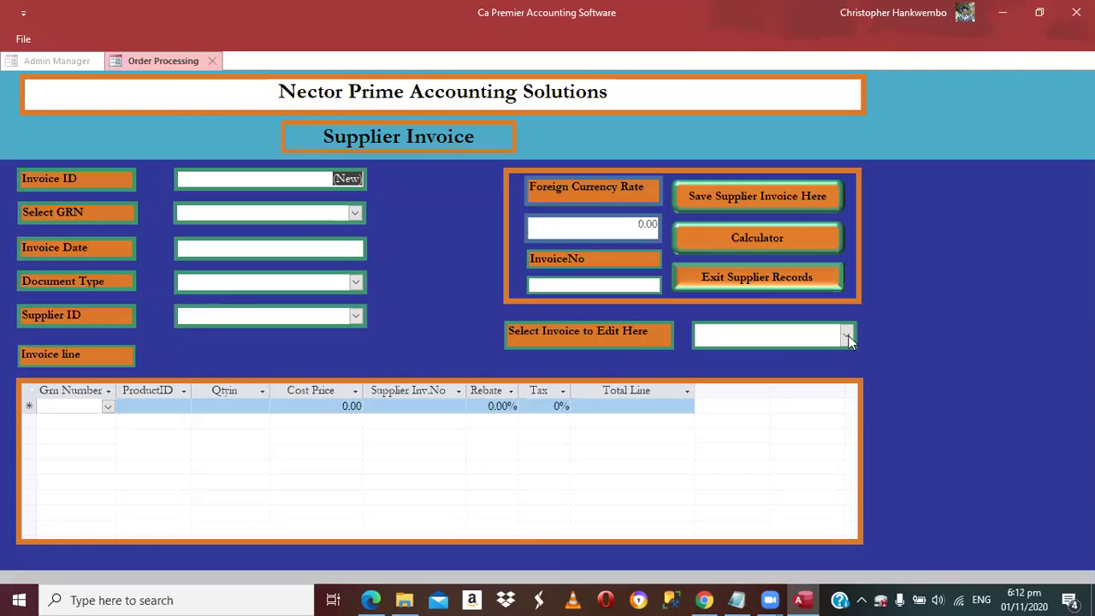
click(849, 341)
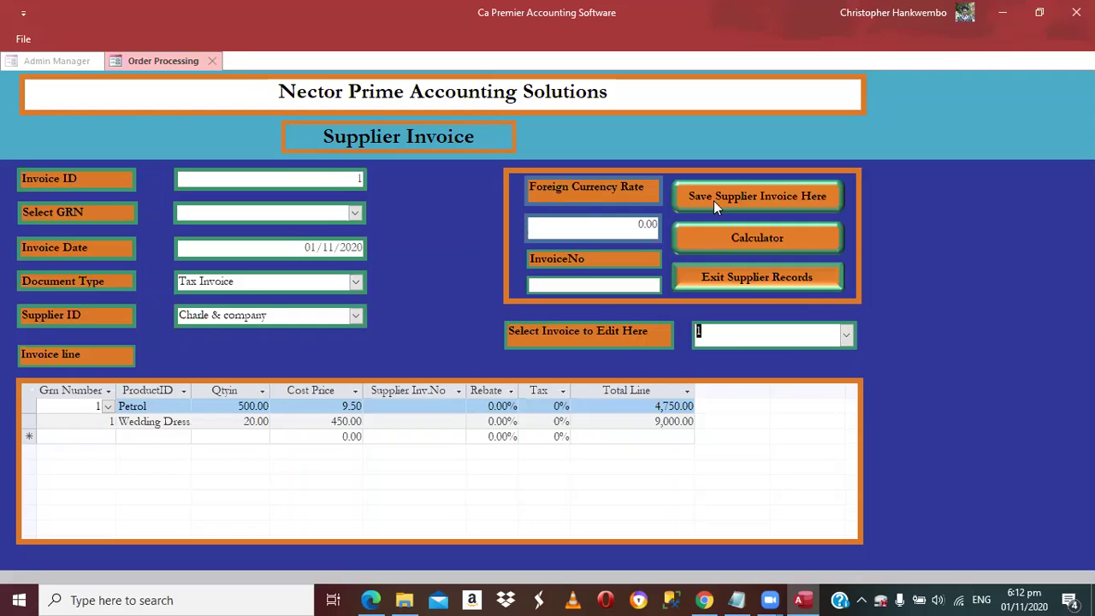
click(722, 280)
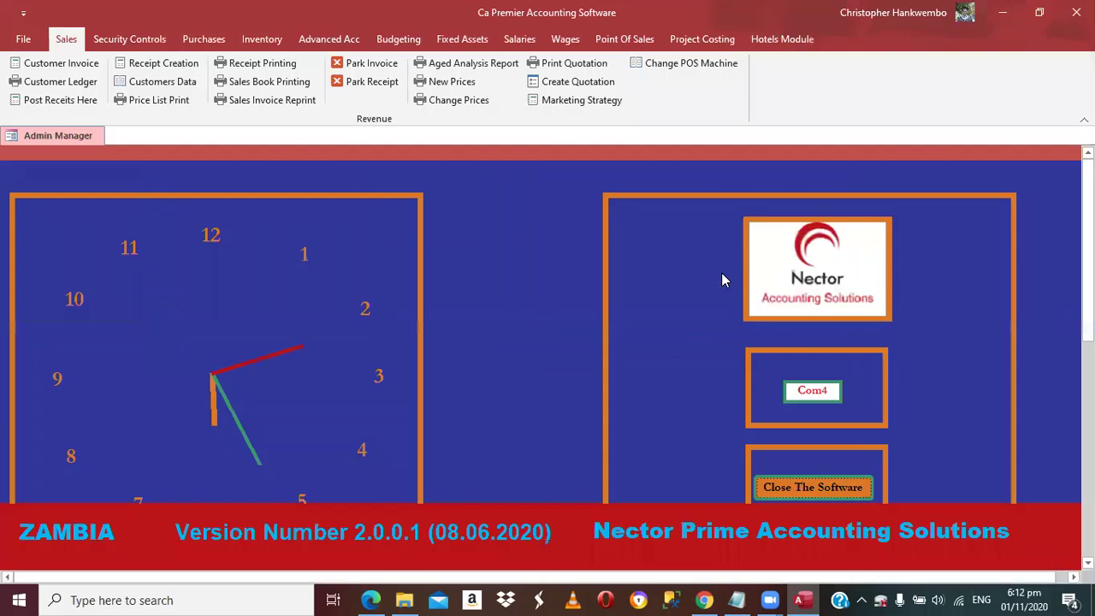
Post purchases journal 1 matched to GRN 1 and close the posting form
click(181, 62)
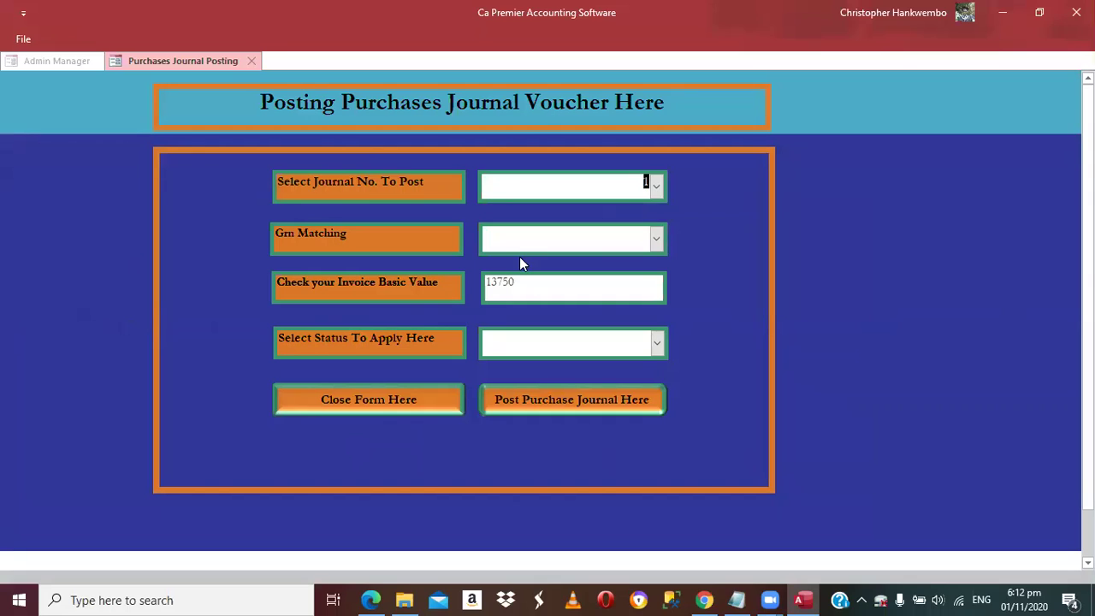
key(Tab)
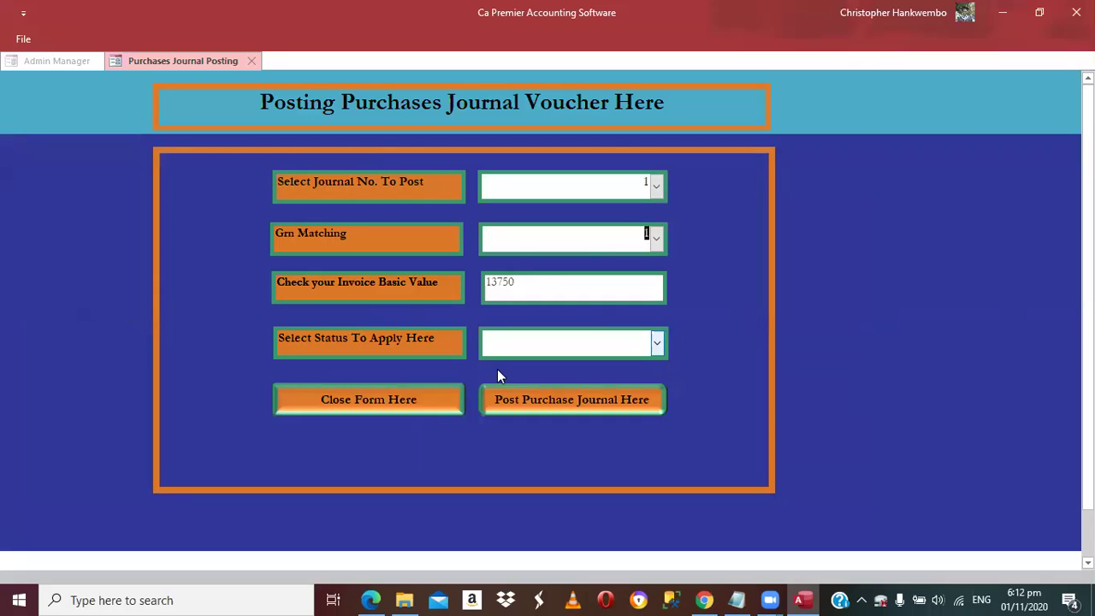
click(504, 398)
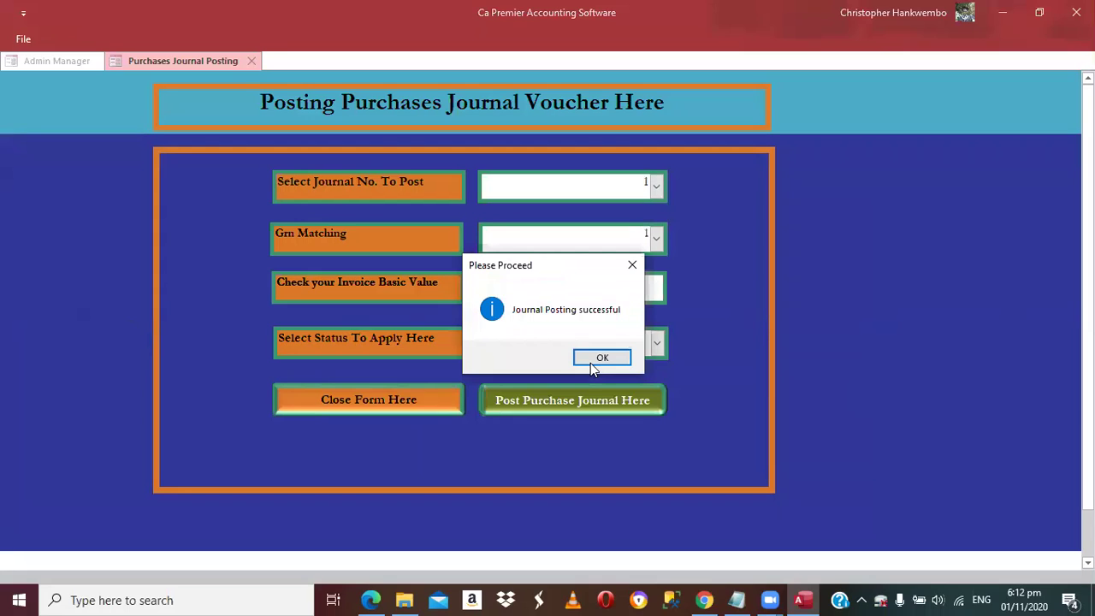
click(590, 363)
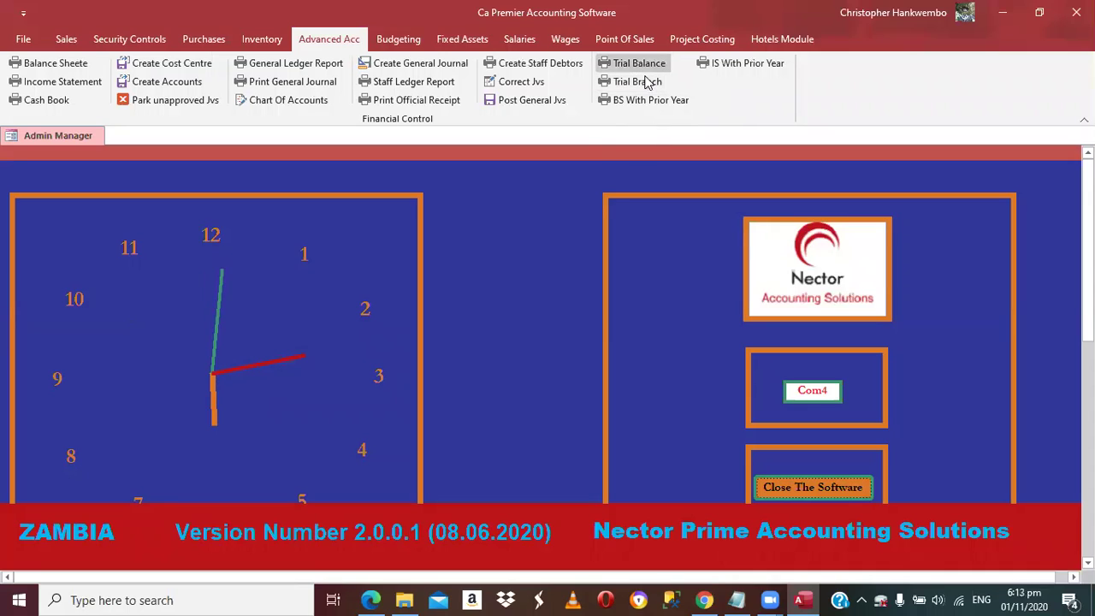
Preview the trial balance for month end 01/11/2020, examine its stock, GRN Suspense and total balances, and exit the form
click(640, 65)
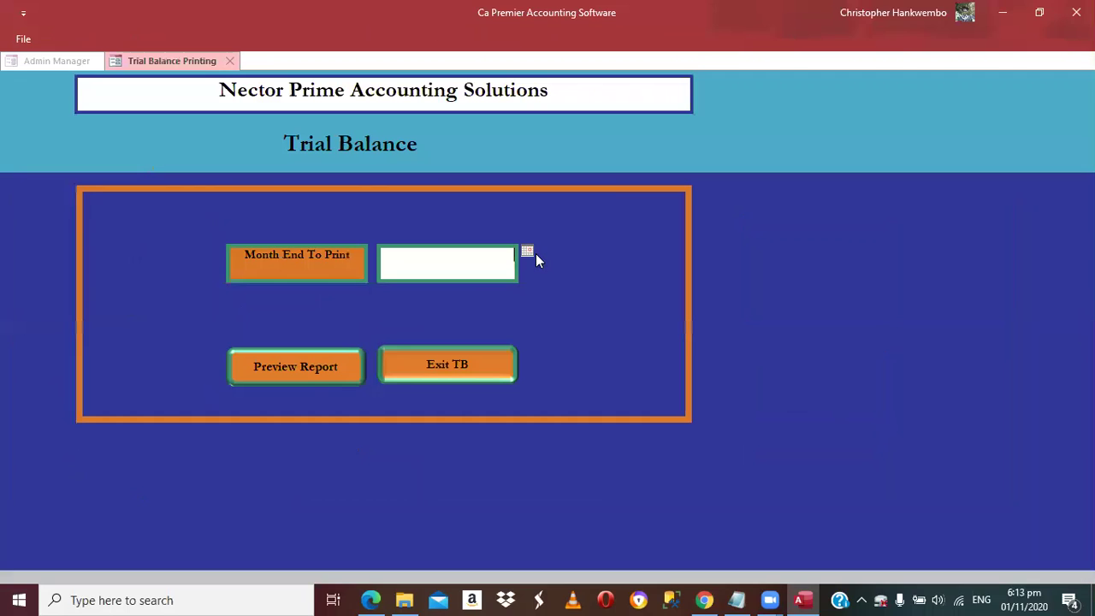
click(322, 359)
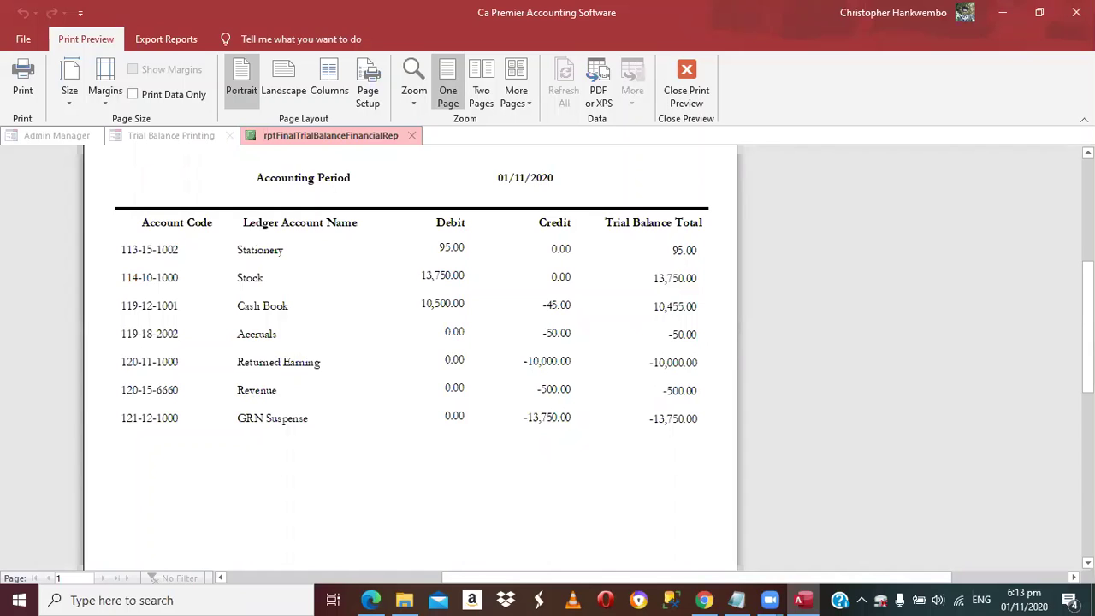
scroll(410, 350, down, 5)
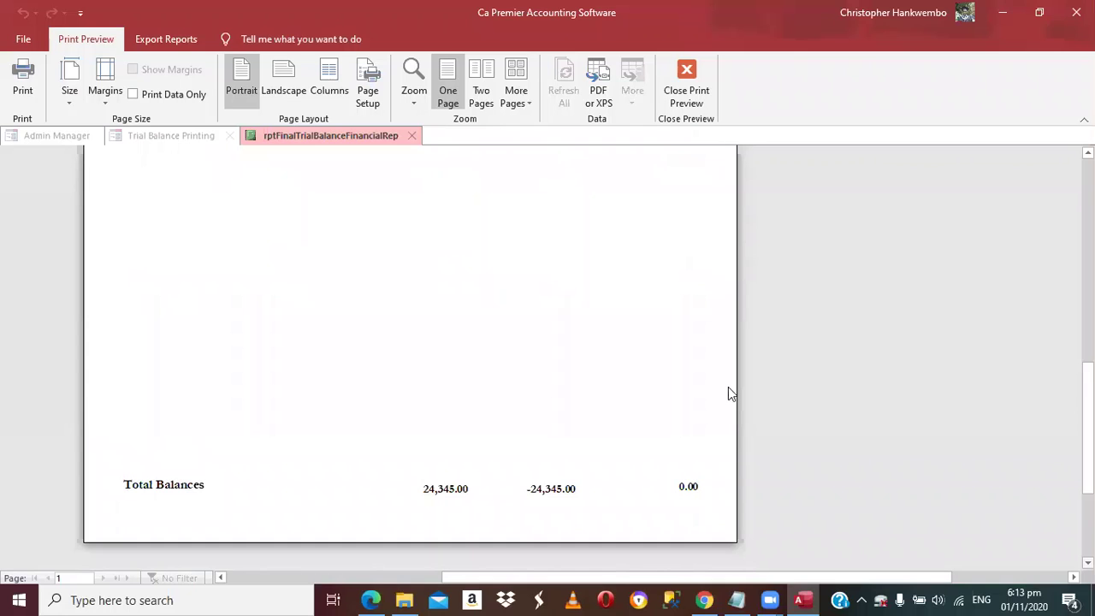
scroll(680, 295, up, 5)
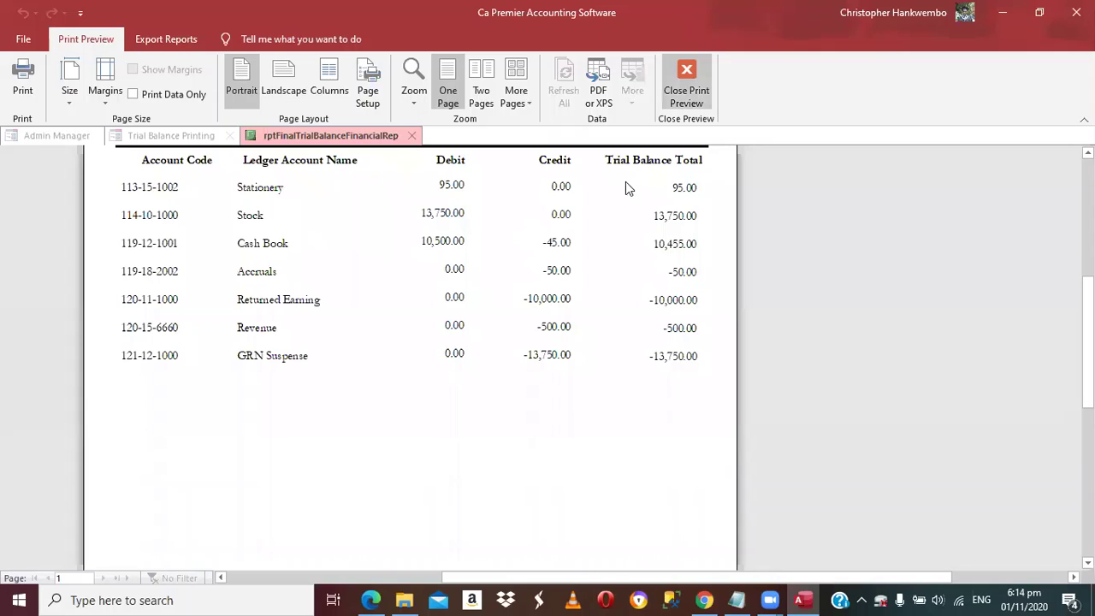
click(685, 98)
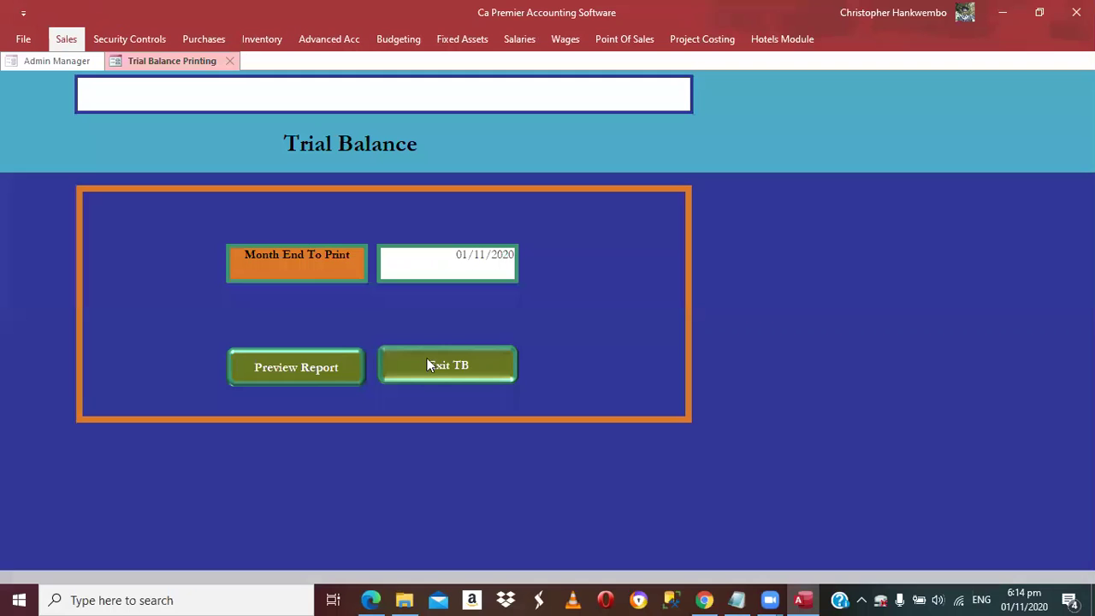
click(430, 364)
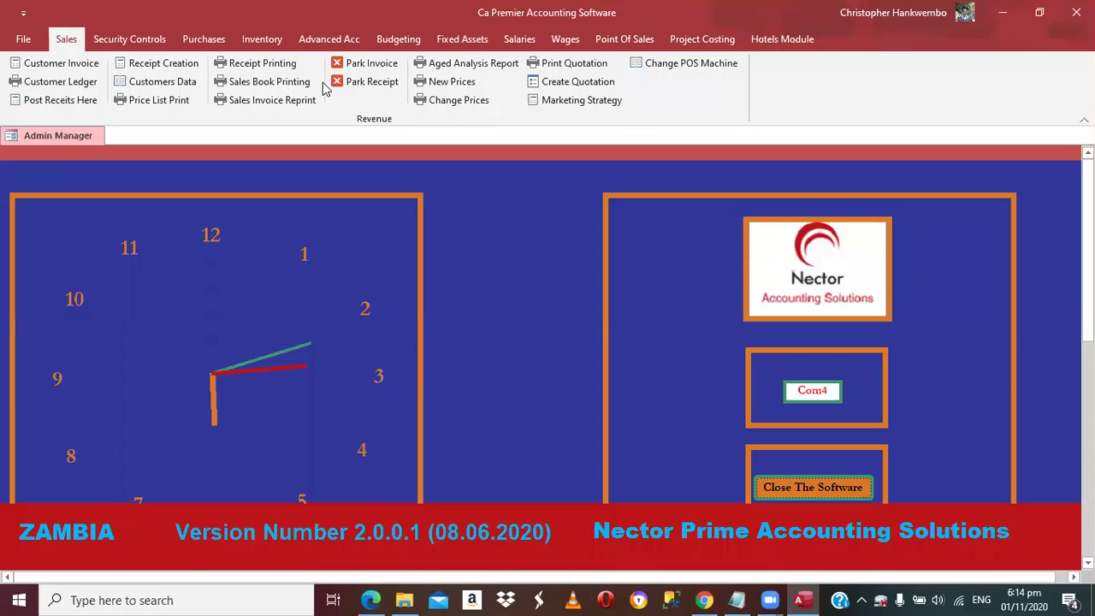
Check the purchases journal posting form for journals still to post and close it
click(327, 86)
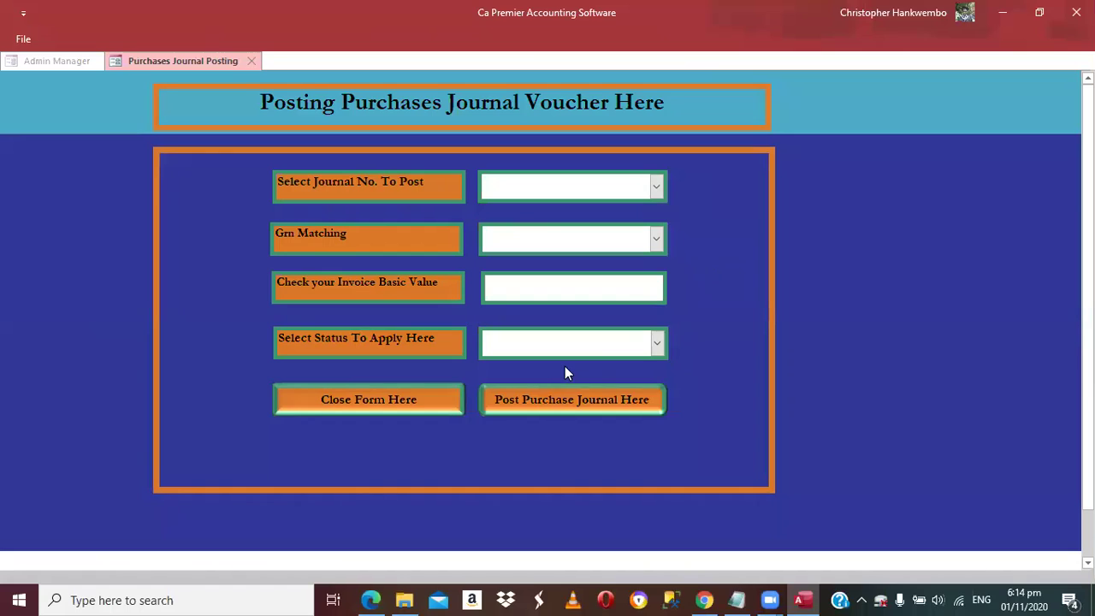
middle_click(123, 64)
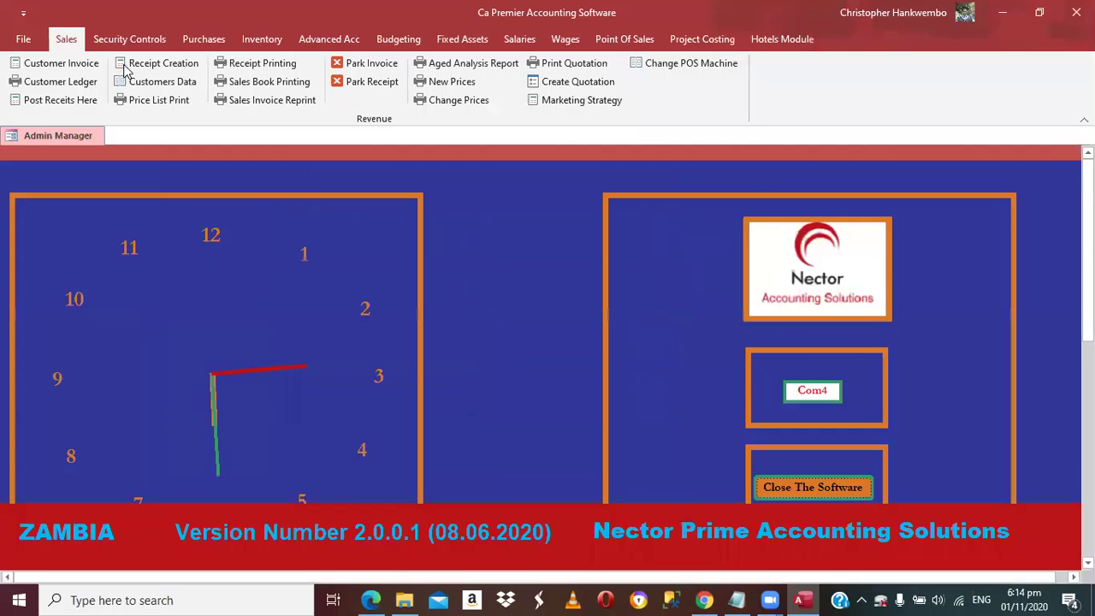